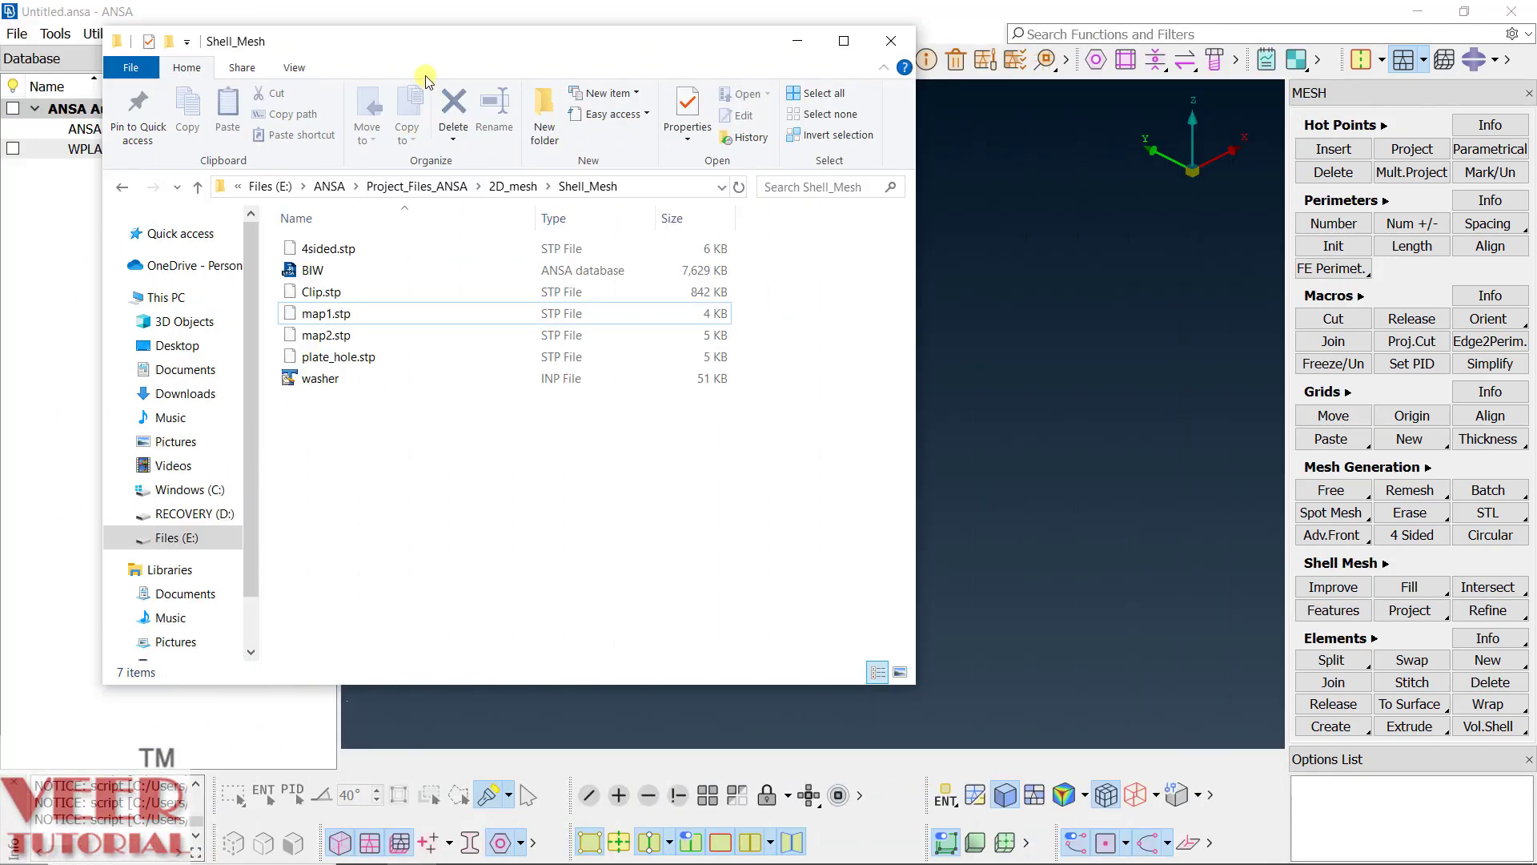
Step: Open Clip.stp from the Shell_Mesh folder as a new file, discarding the changes to the active model
drag(425, 42, 846, 292)
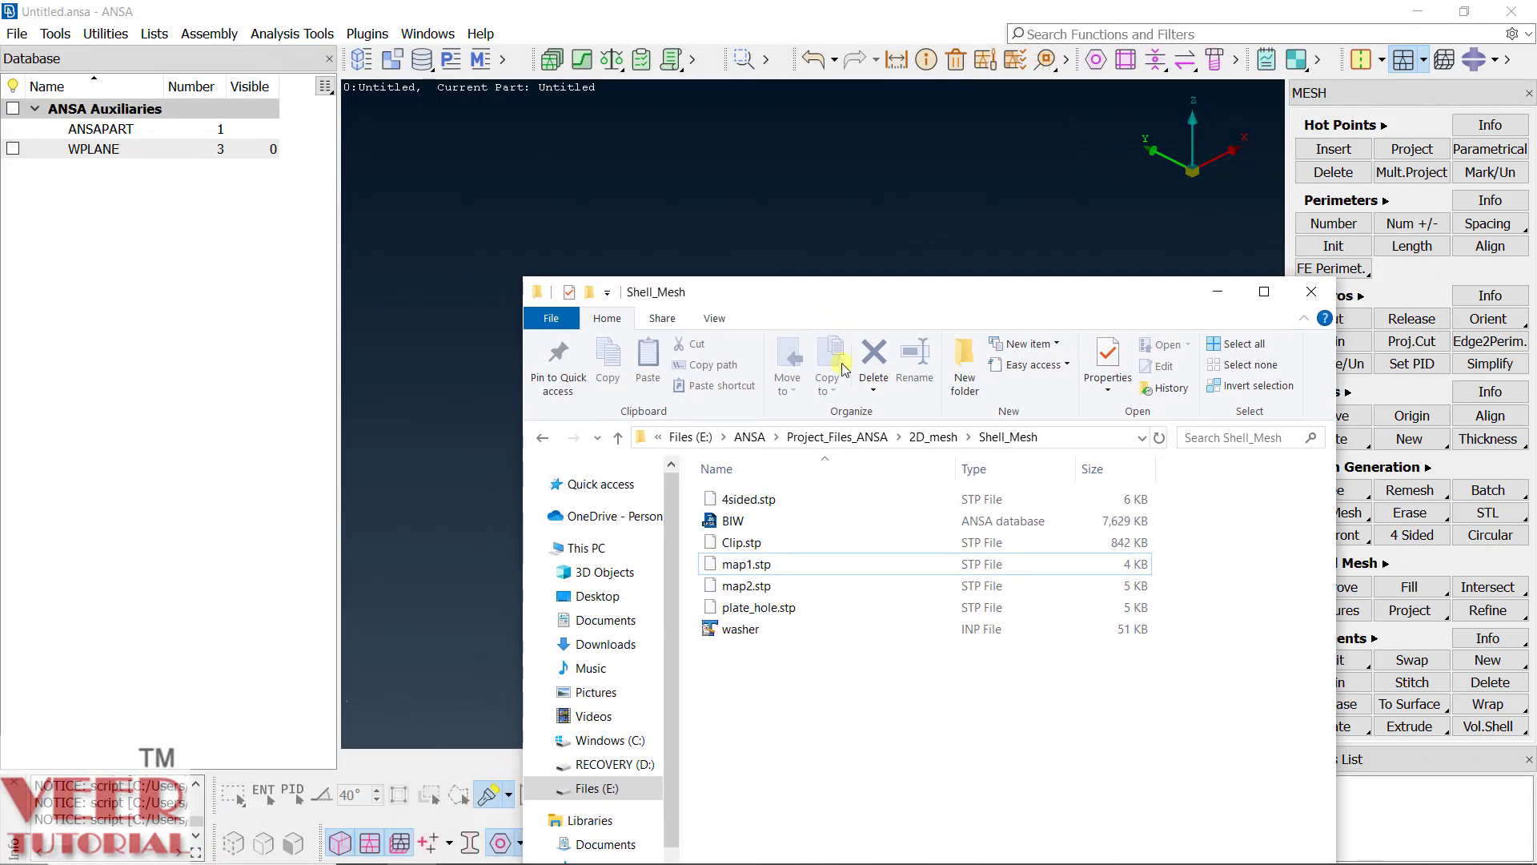
click(760, 543)
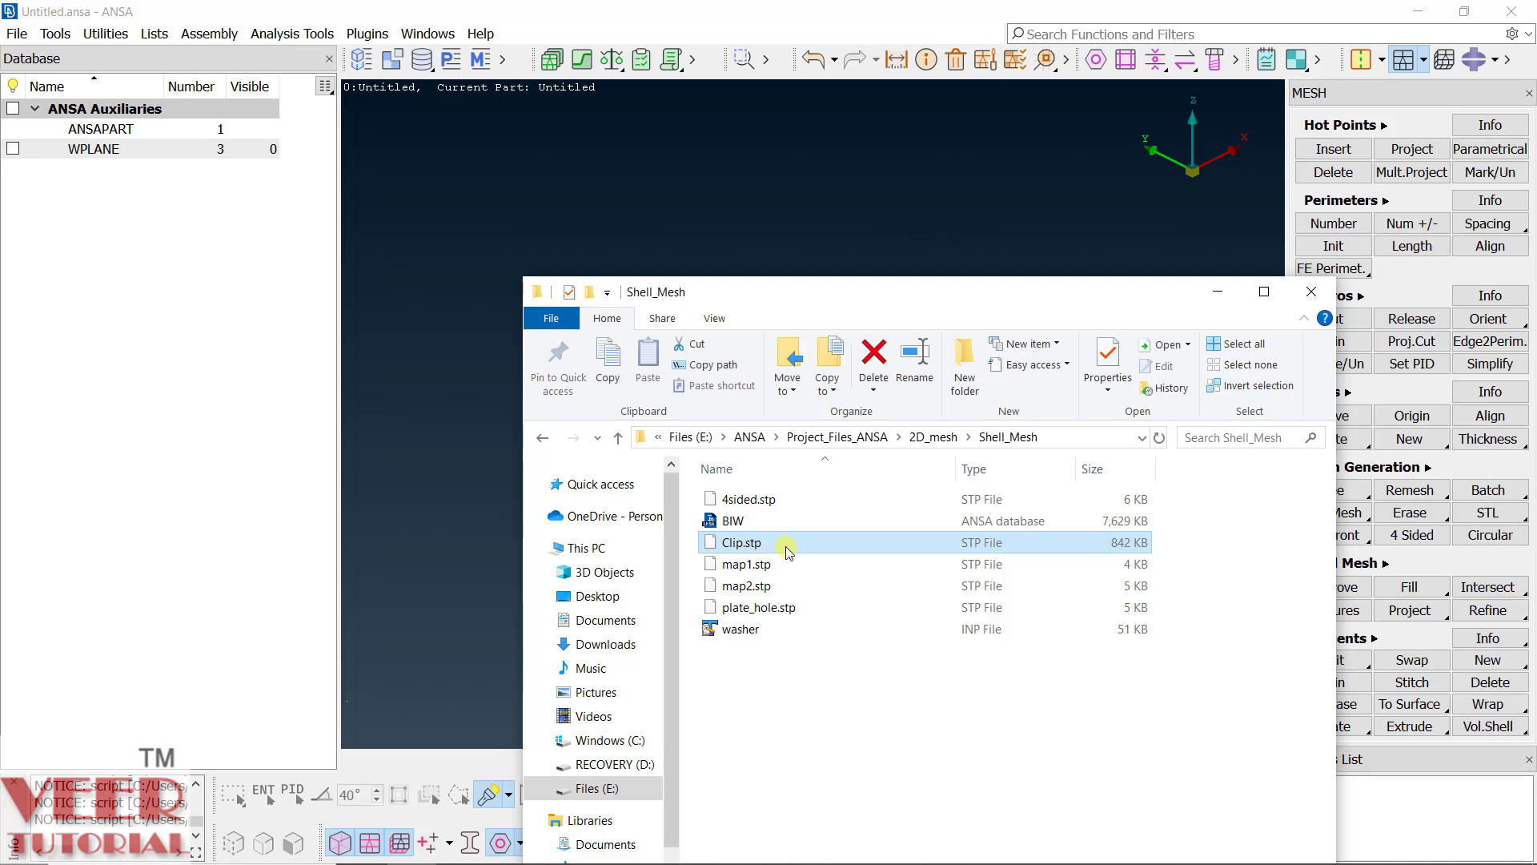
drag(693, 192, 689, 191)
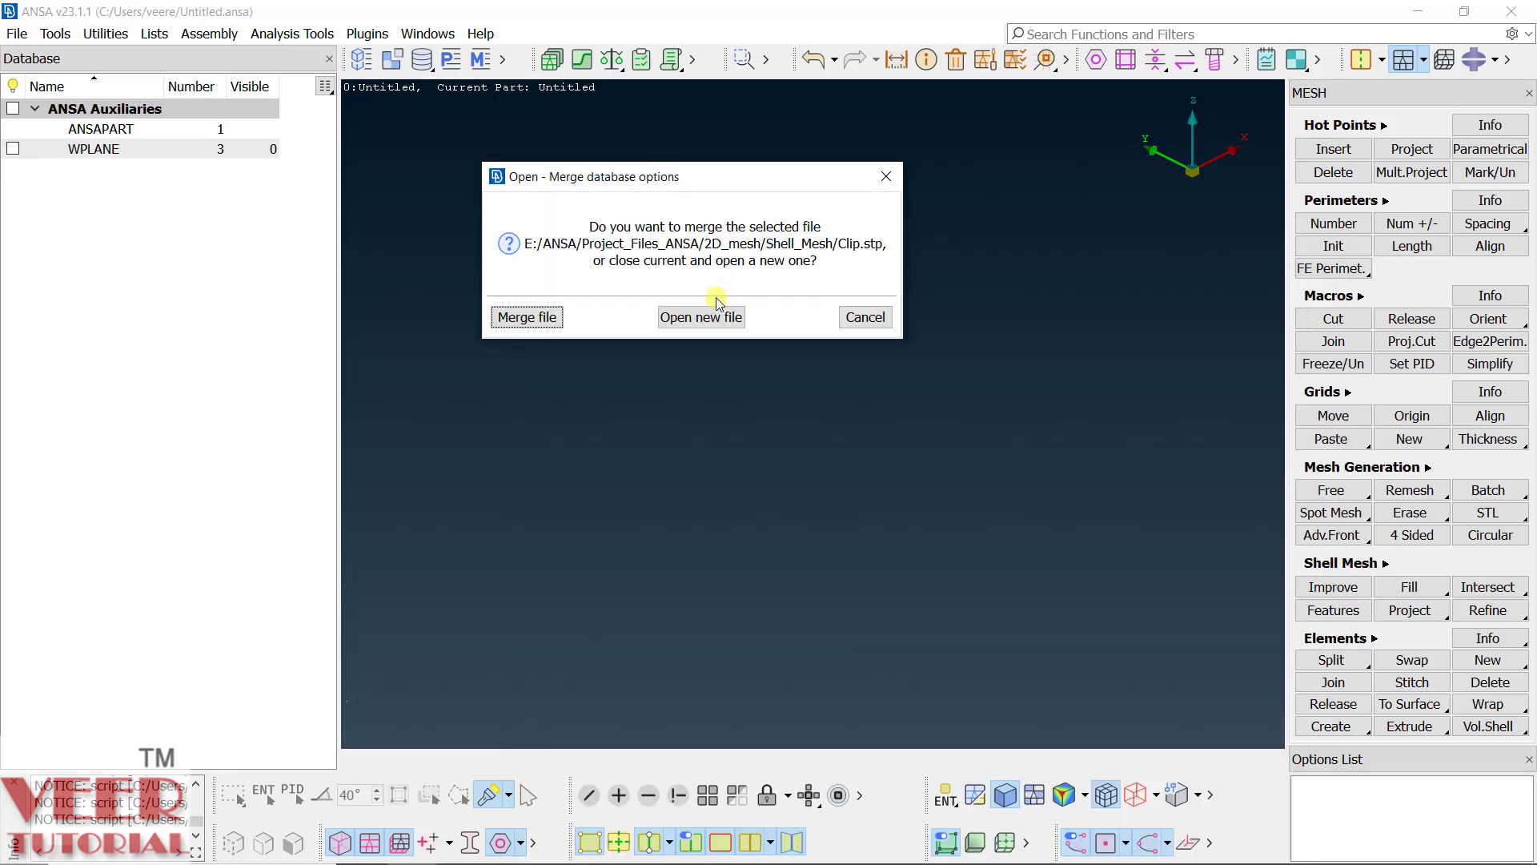
click(702, 318)
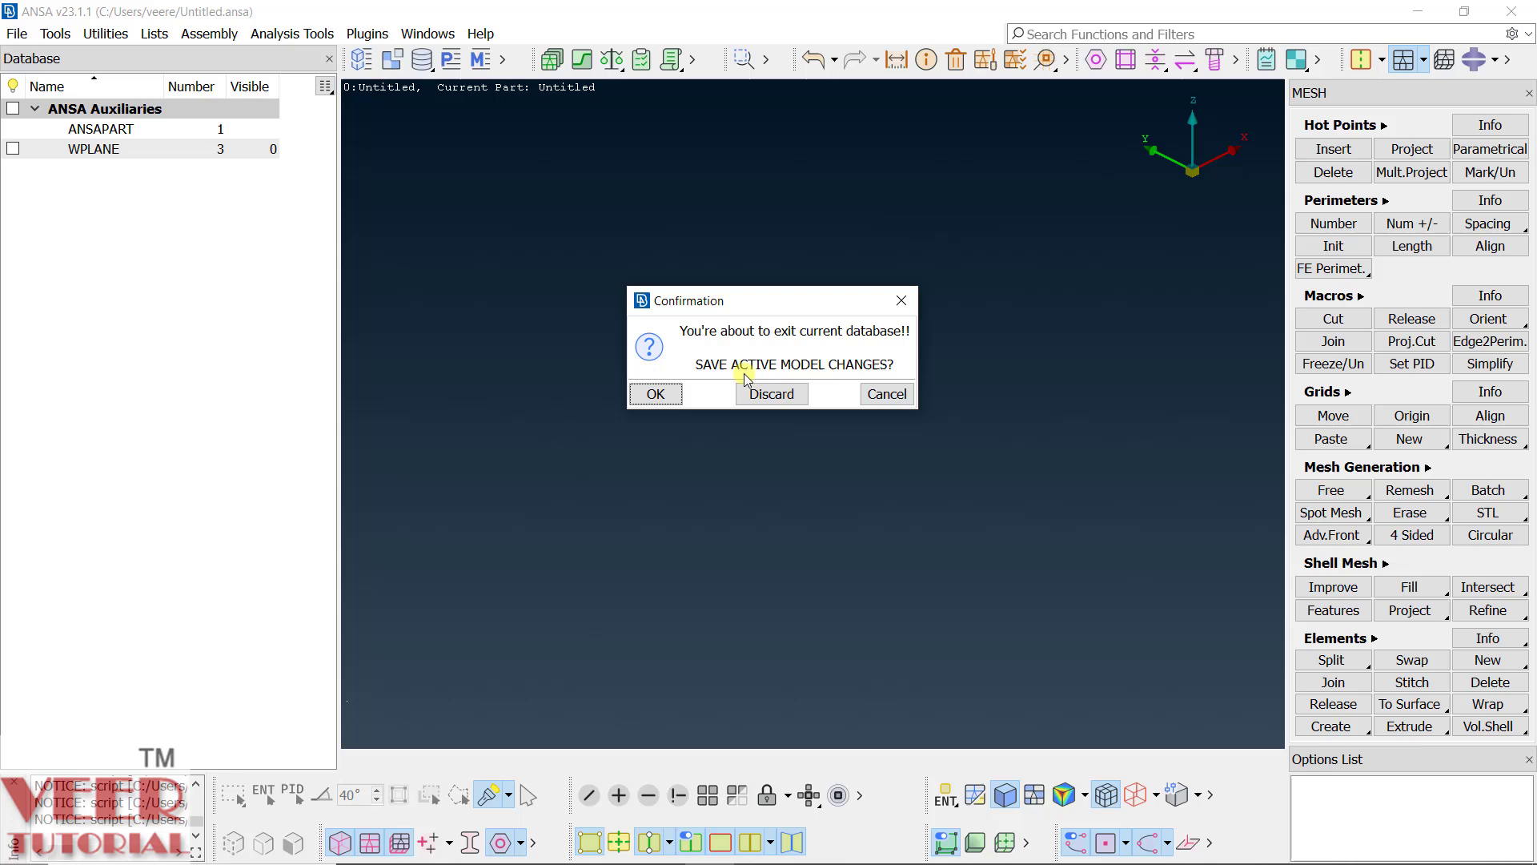
click(761, 398)
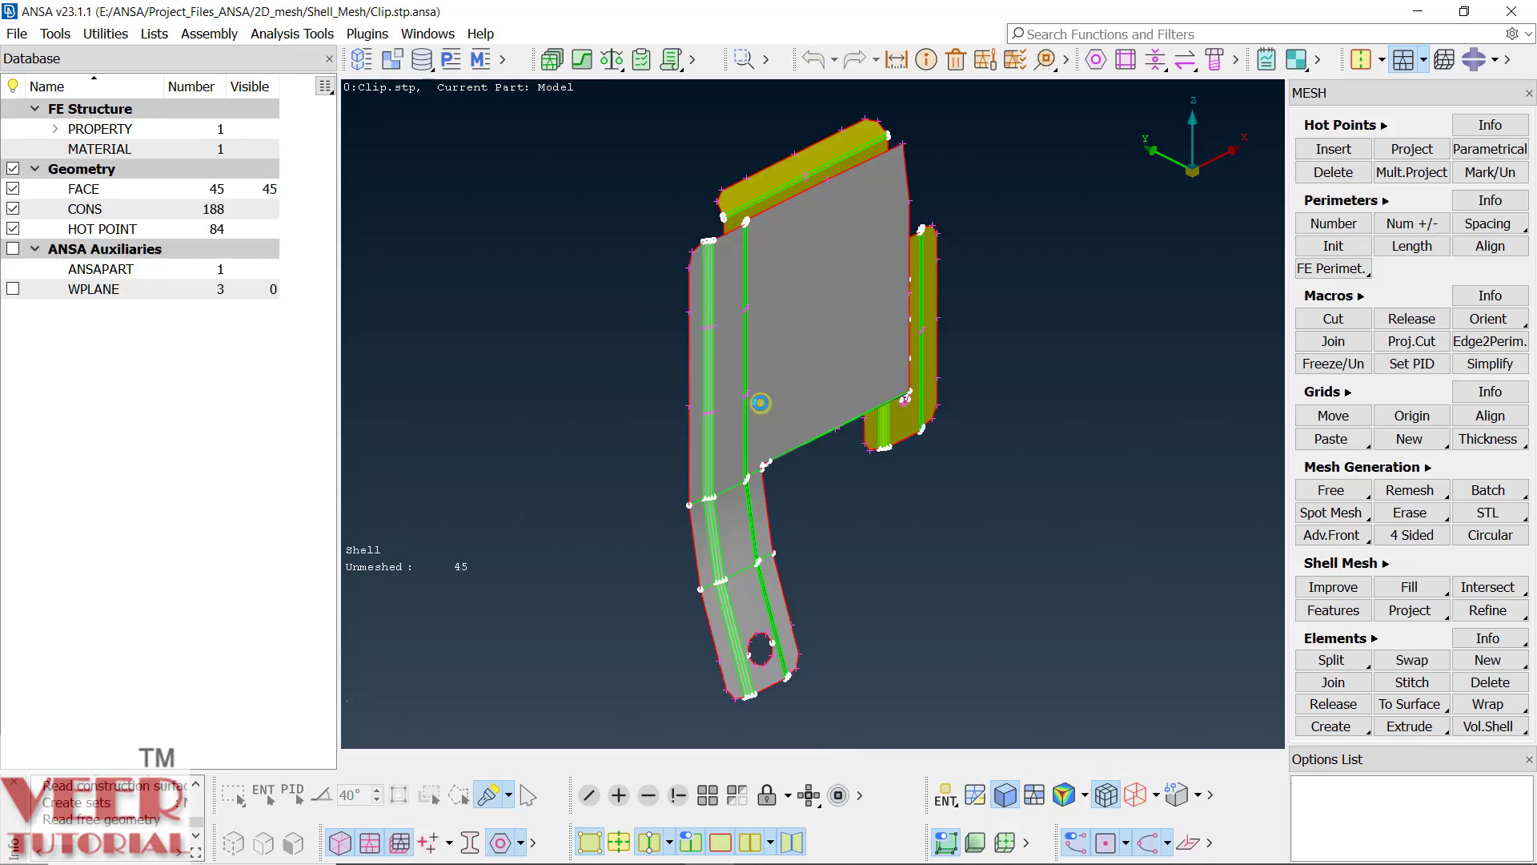
Step: Examine the clip geometry from several angles, including the arm's large hole, the row of four small holes and the bends
ctrl+drag(764, 315, 1003, 279)
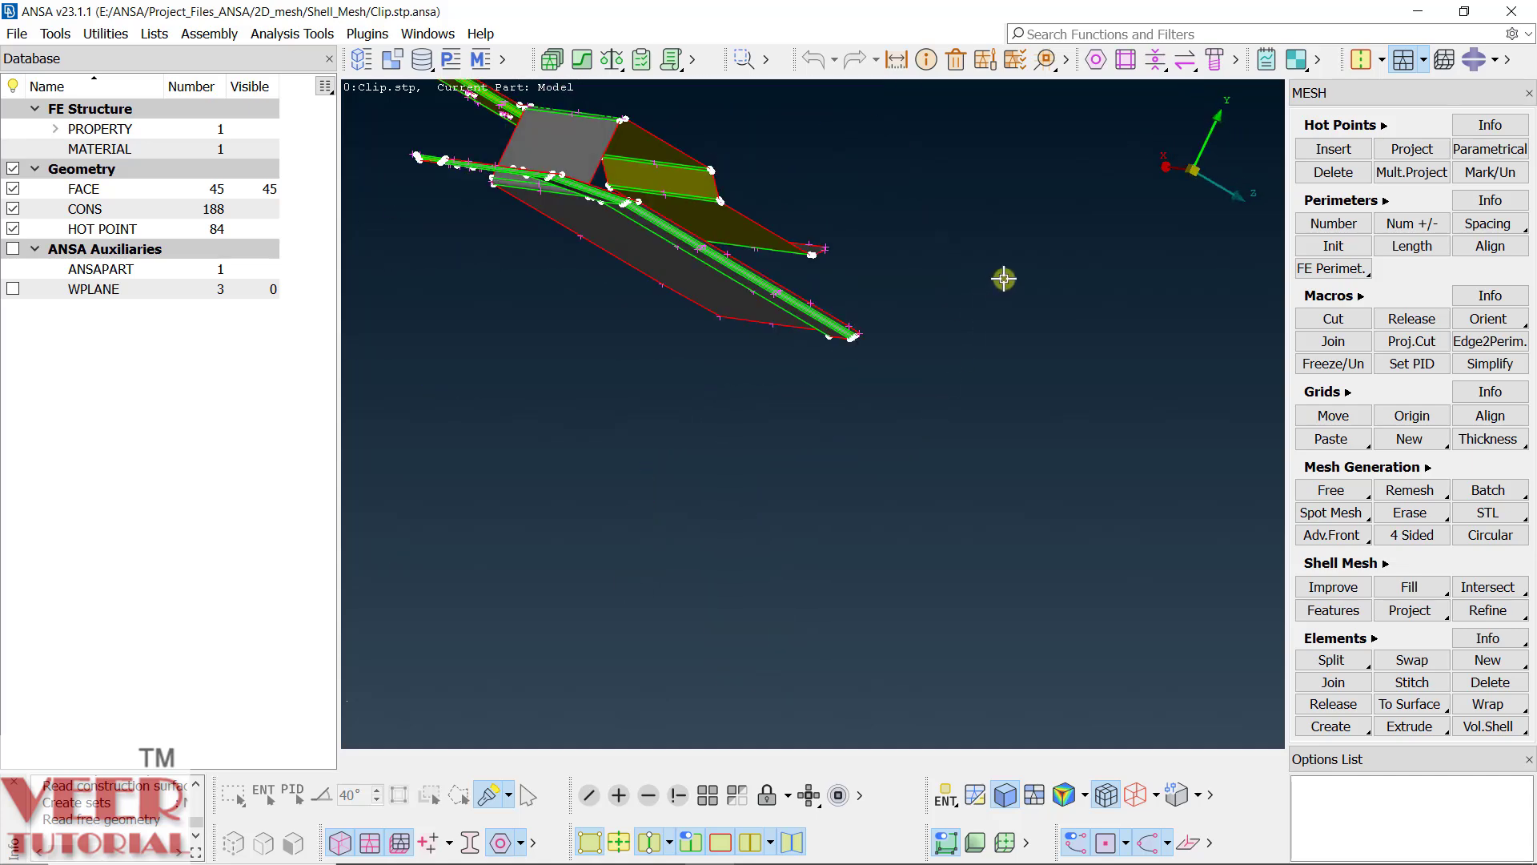
ctrl+drag(728, 281, 711, 360)
scroll(819, 487, down, 8)
scroll(789, 435, up, 3)
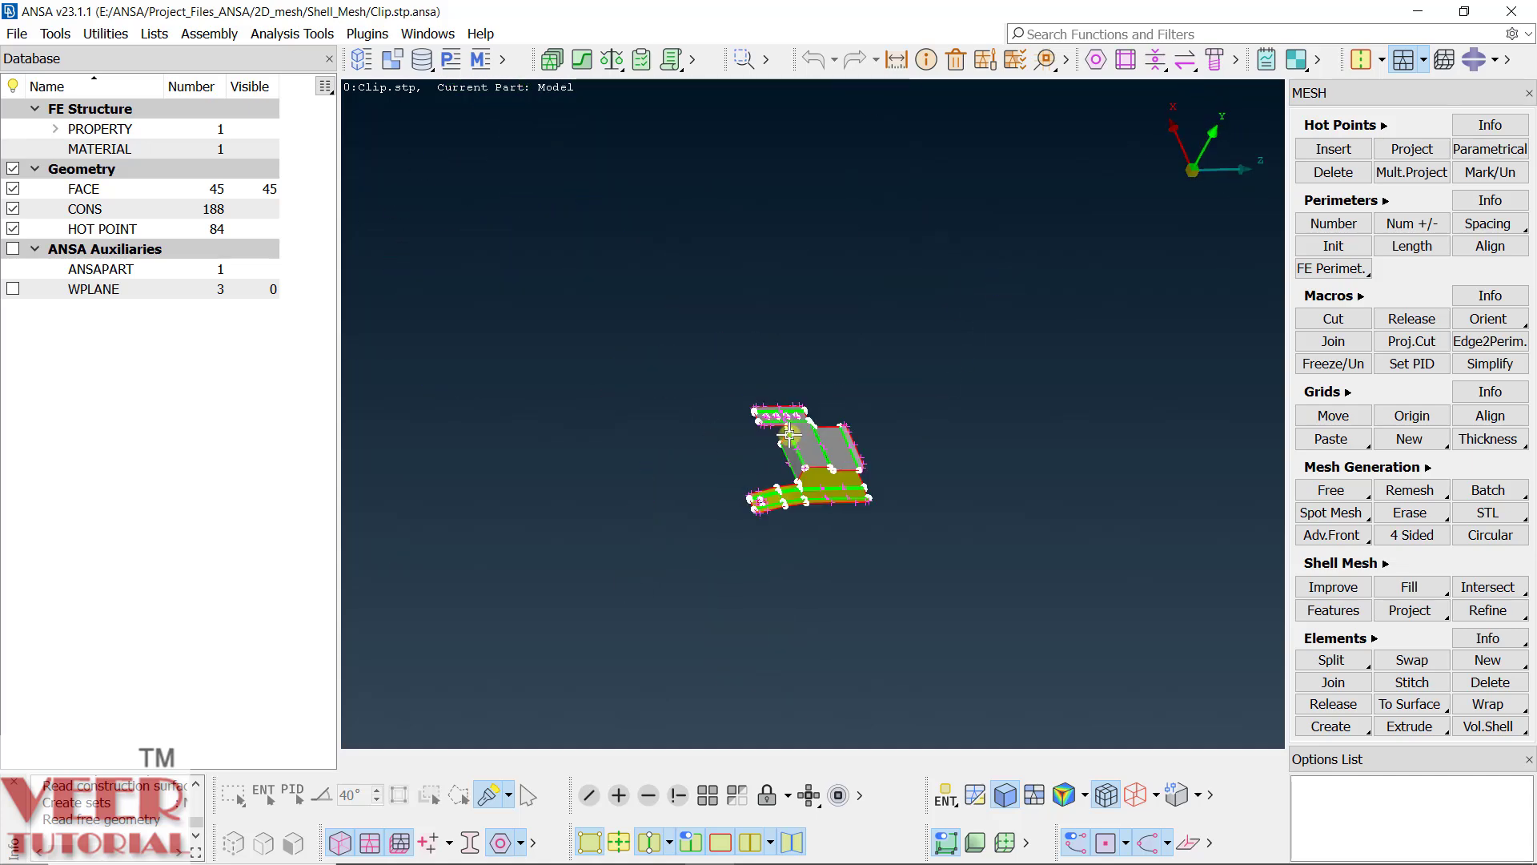
scroll(790, 434, up, 2)
scroll(631, 486, down, 2)
scroll(672, 570, up, 3)
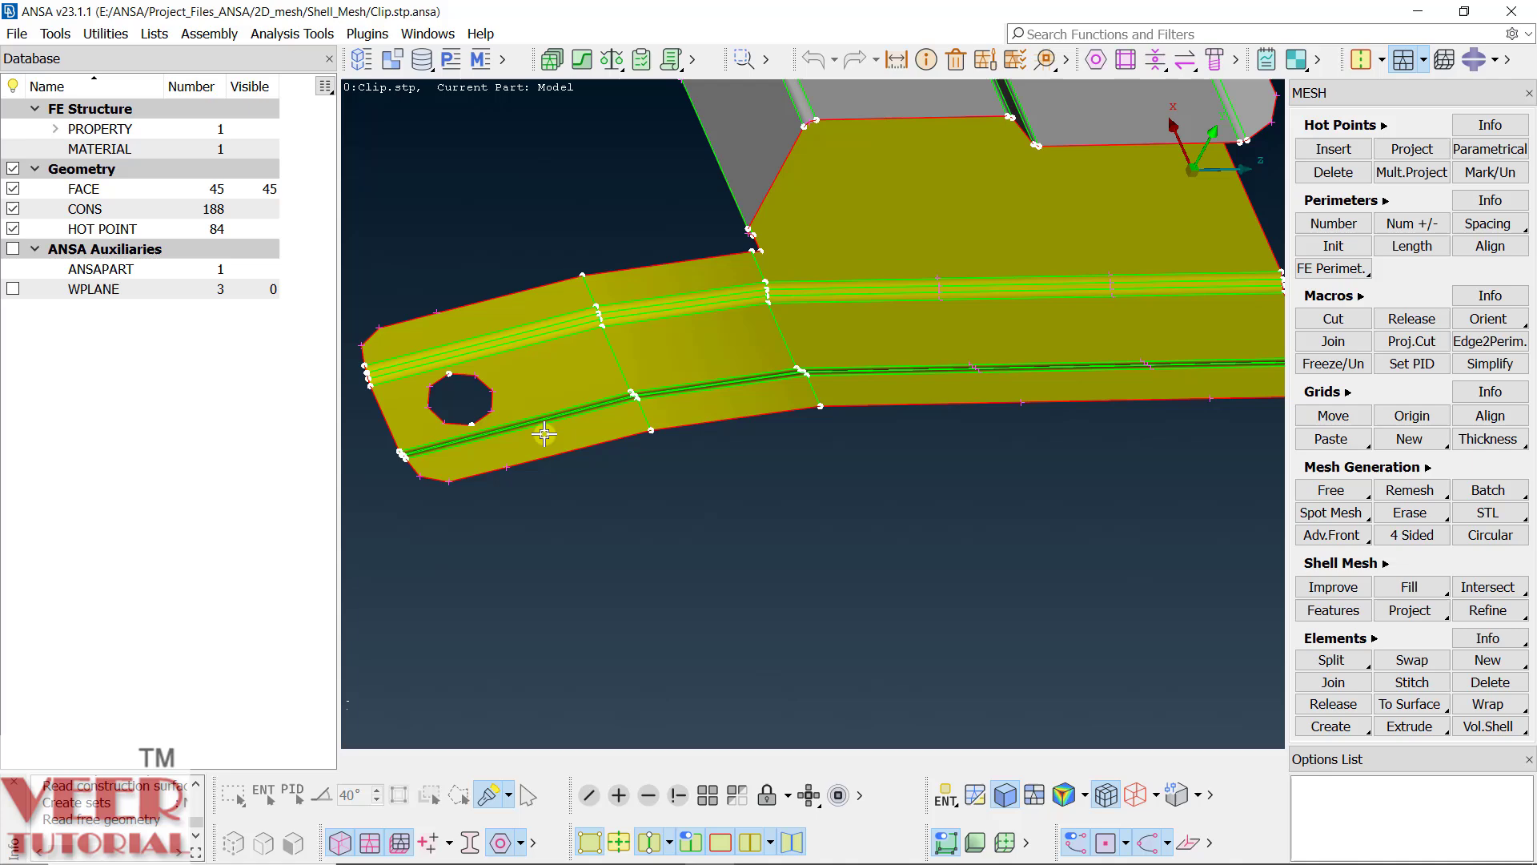
scroll(544, 434, down, 6)
scroll(635, 384, up, 10)
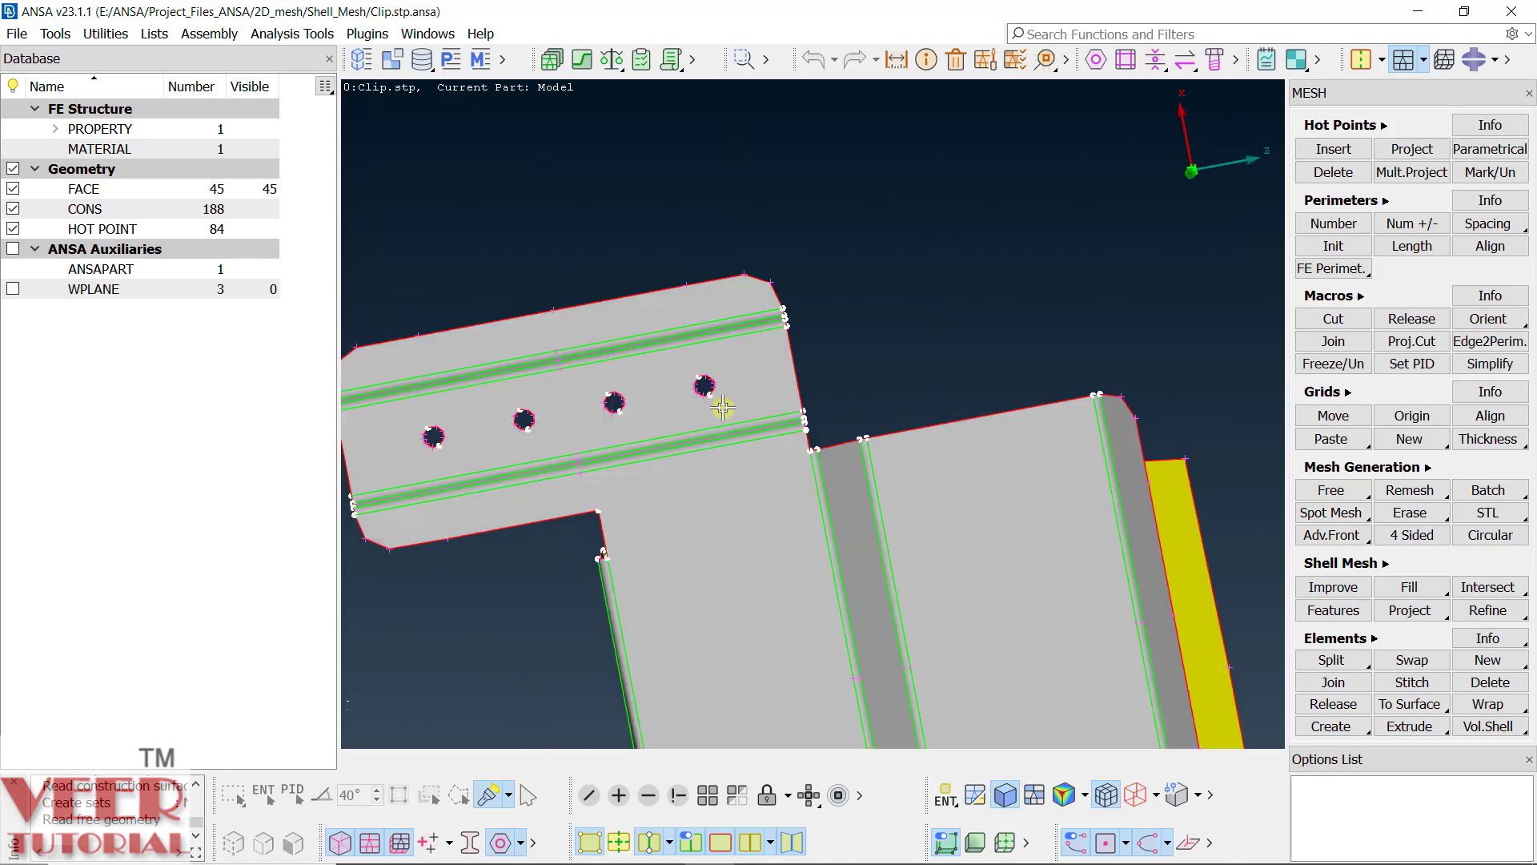
scroll(723, 409, down, 8)
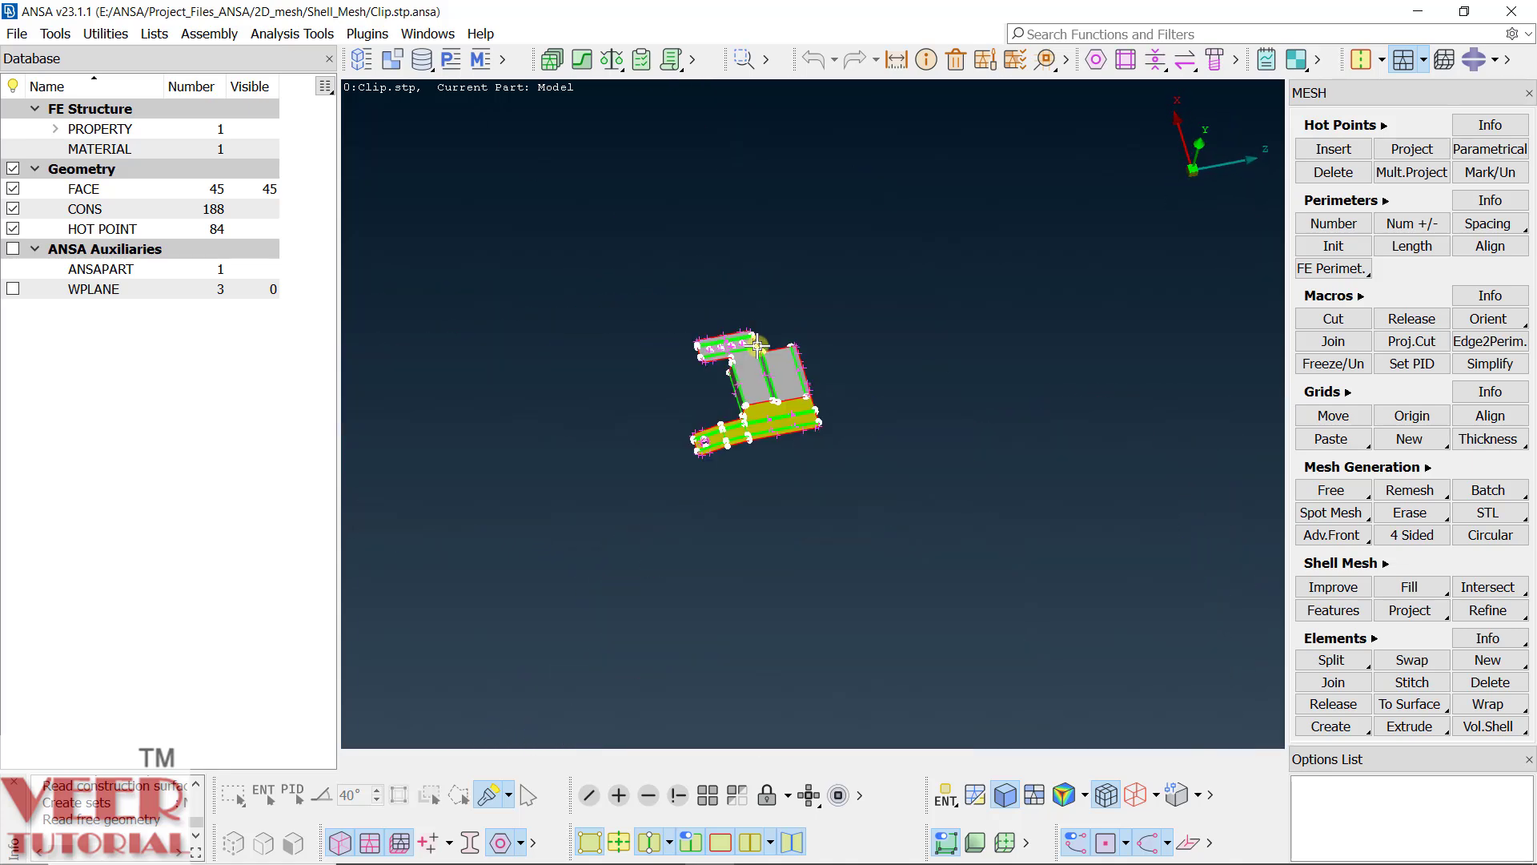
scroll(756, 346, up, 3)
scroll(705, 499, up, 3)
ctrl+drag(723, 534, 756, 497)
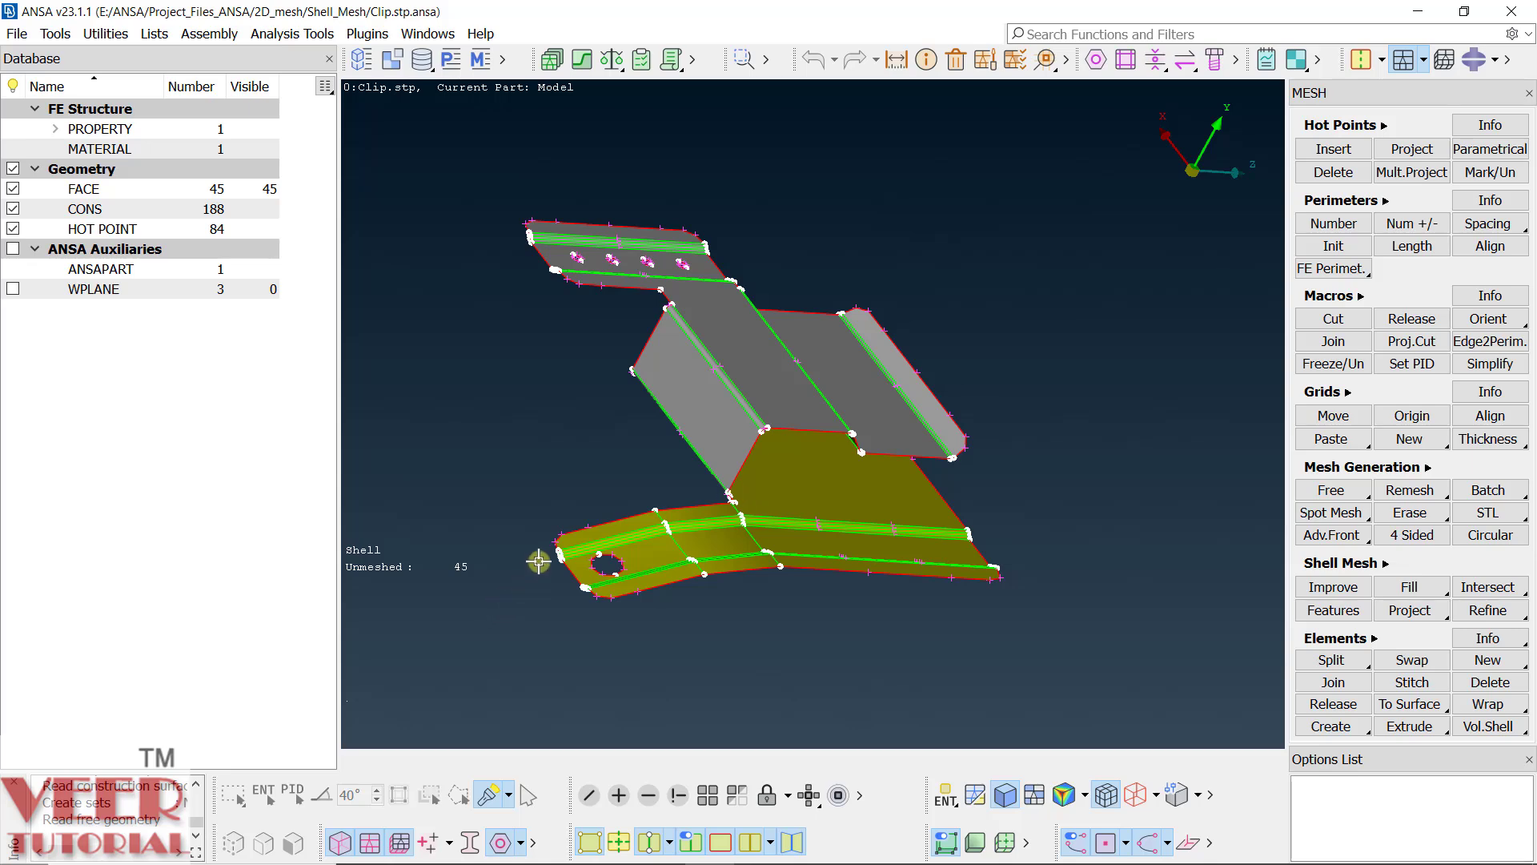
scroll(555, 552, up, 4)
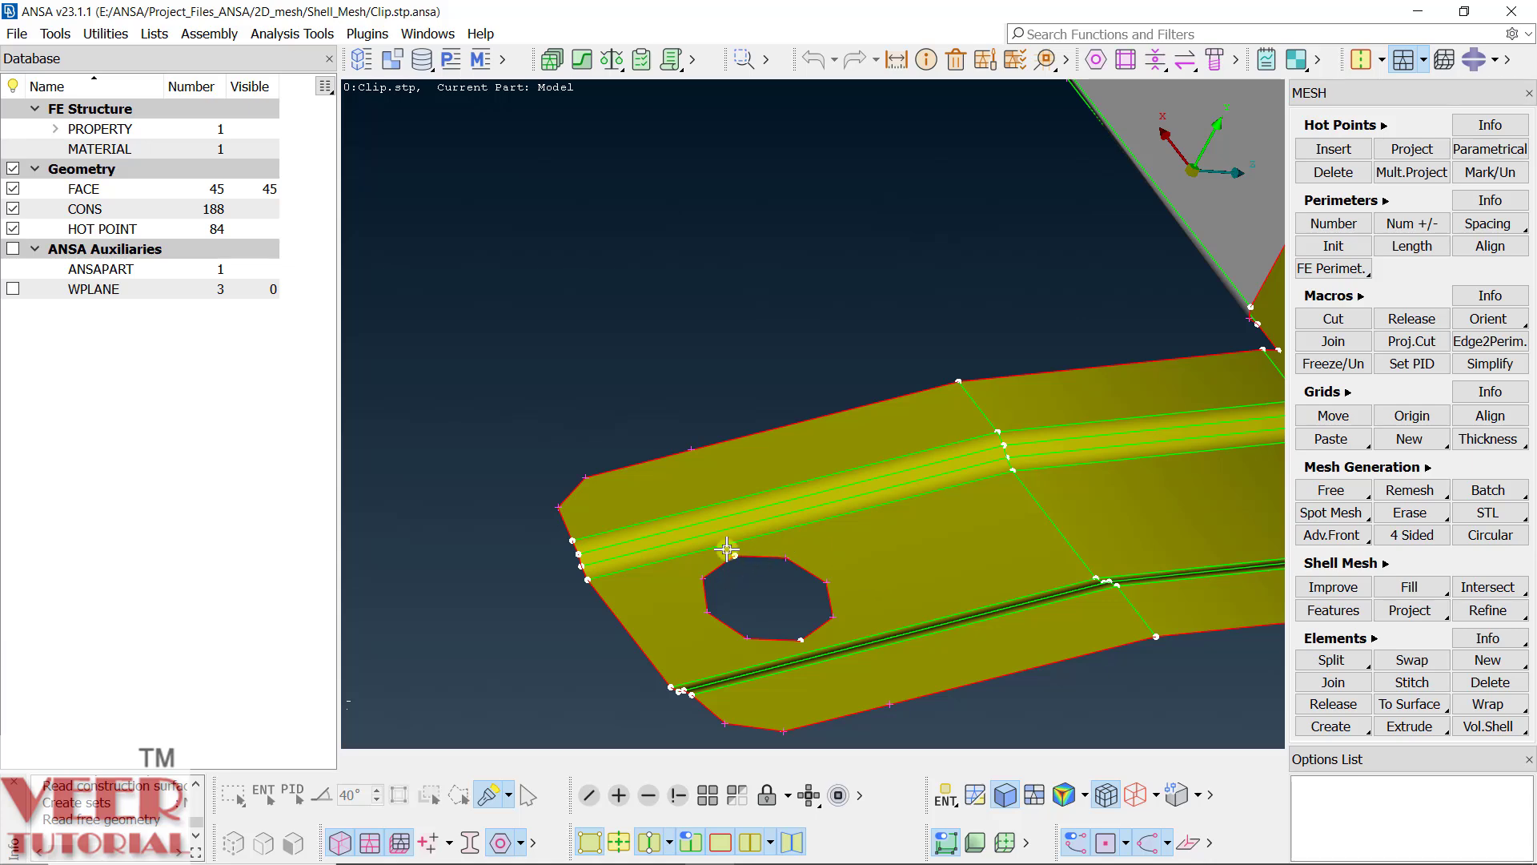
scroll(697, 628, down, 4)
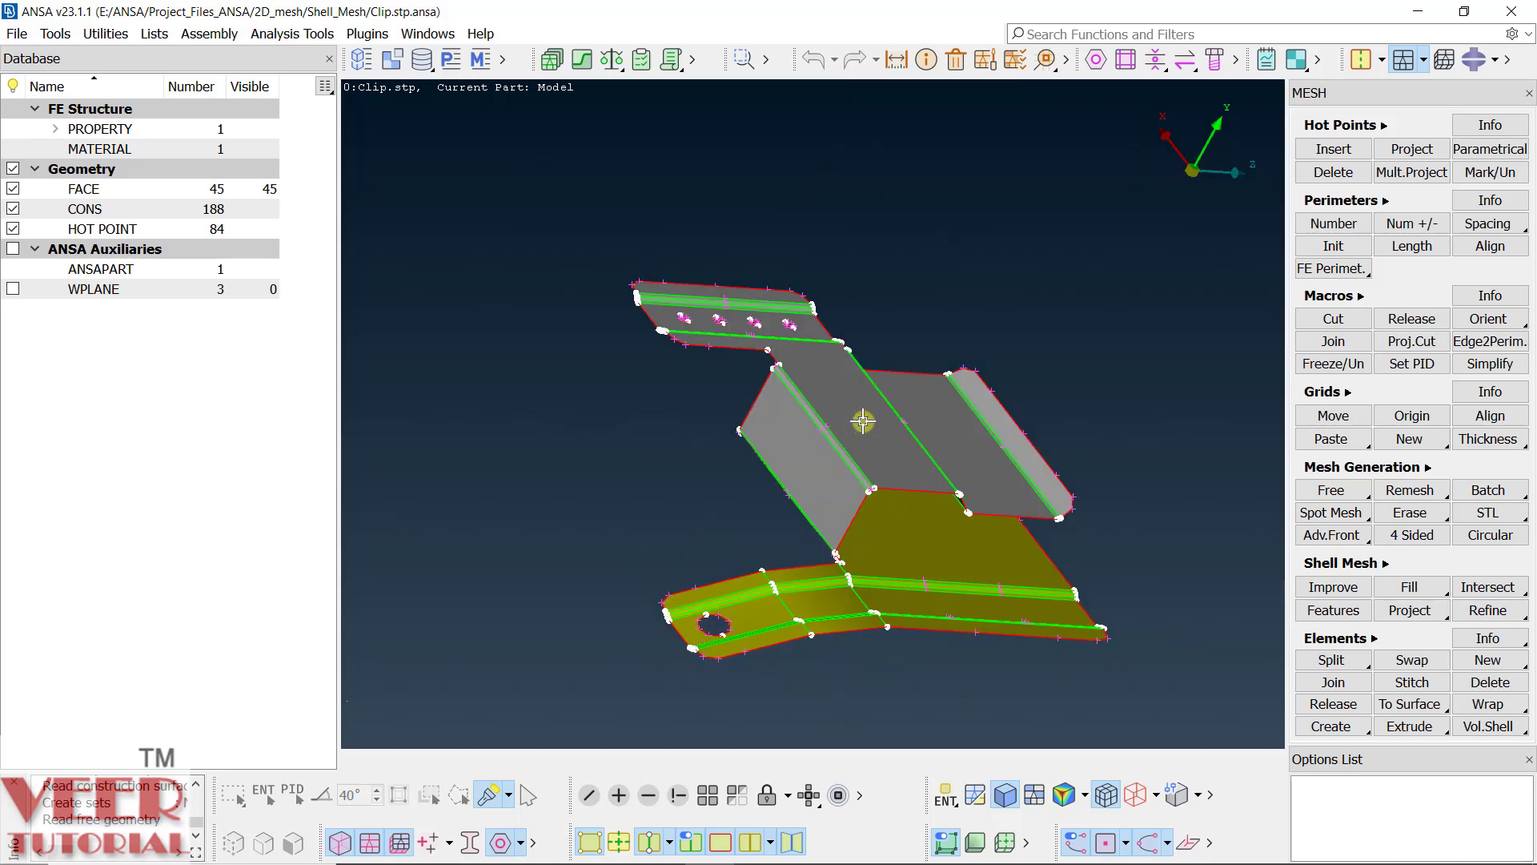
scroll(858, 460, up, 1)
scroll(920, 416, up, 3)
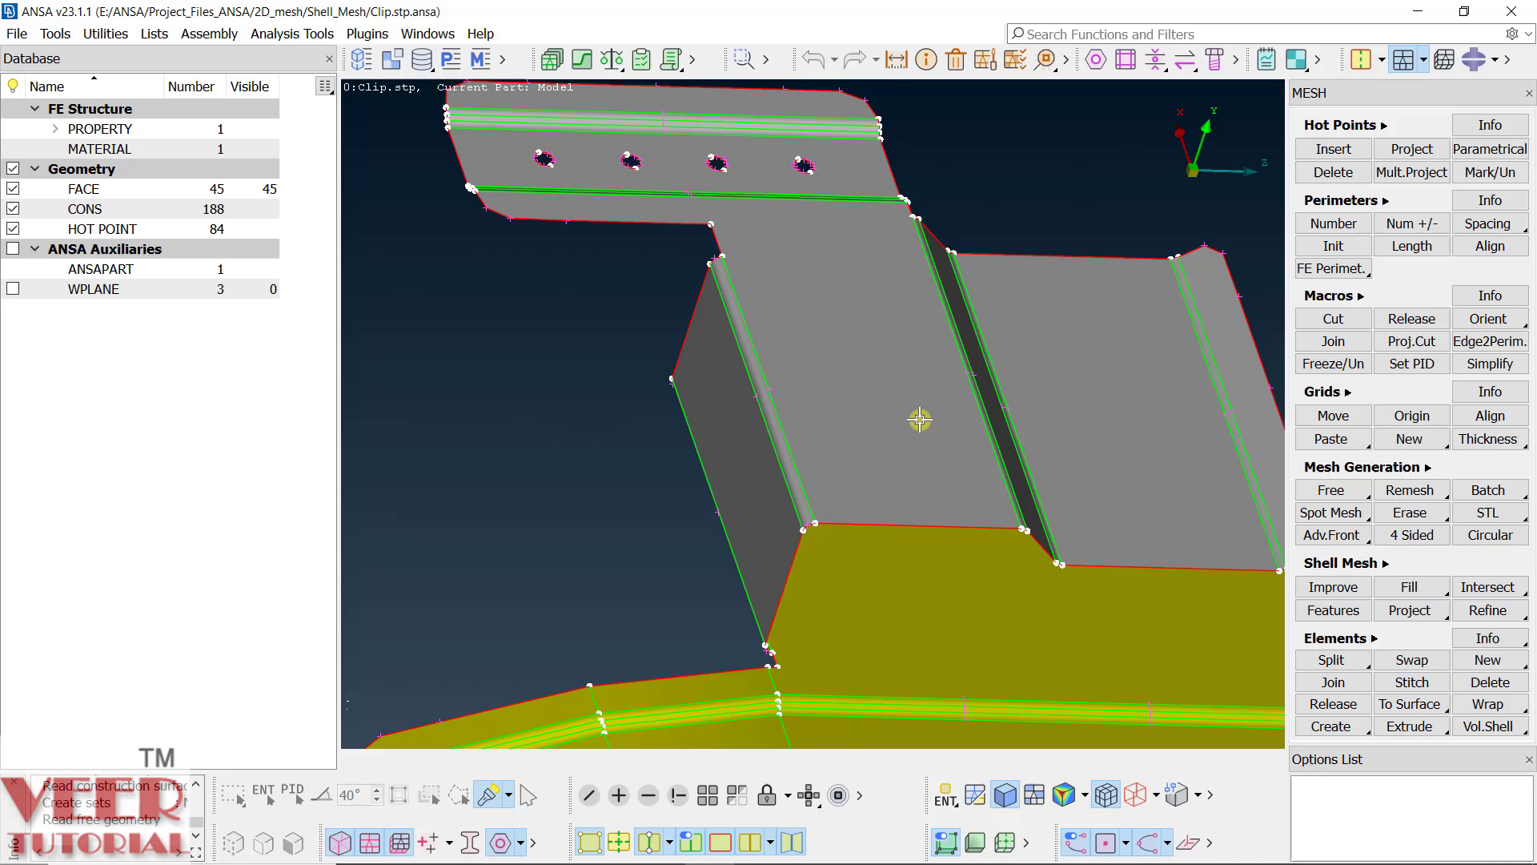
ctrl+drag(831, 411, 985, 391)
scroll(732, 399, down, 2)
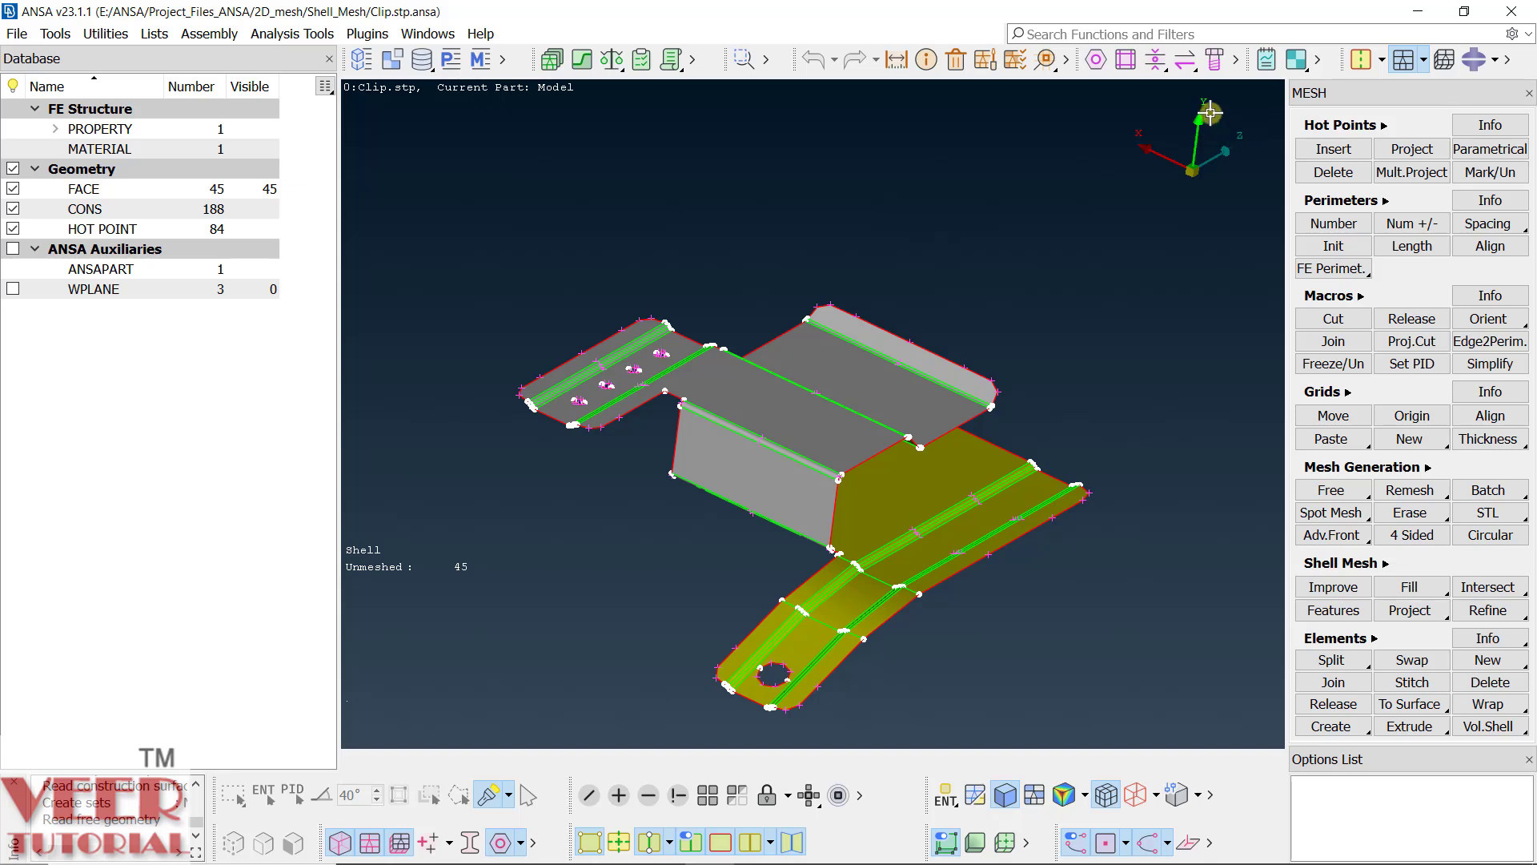
scroll(928, 468, down, 5)
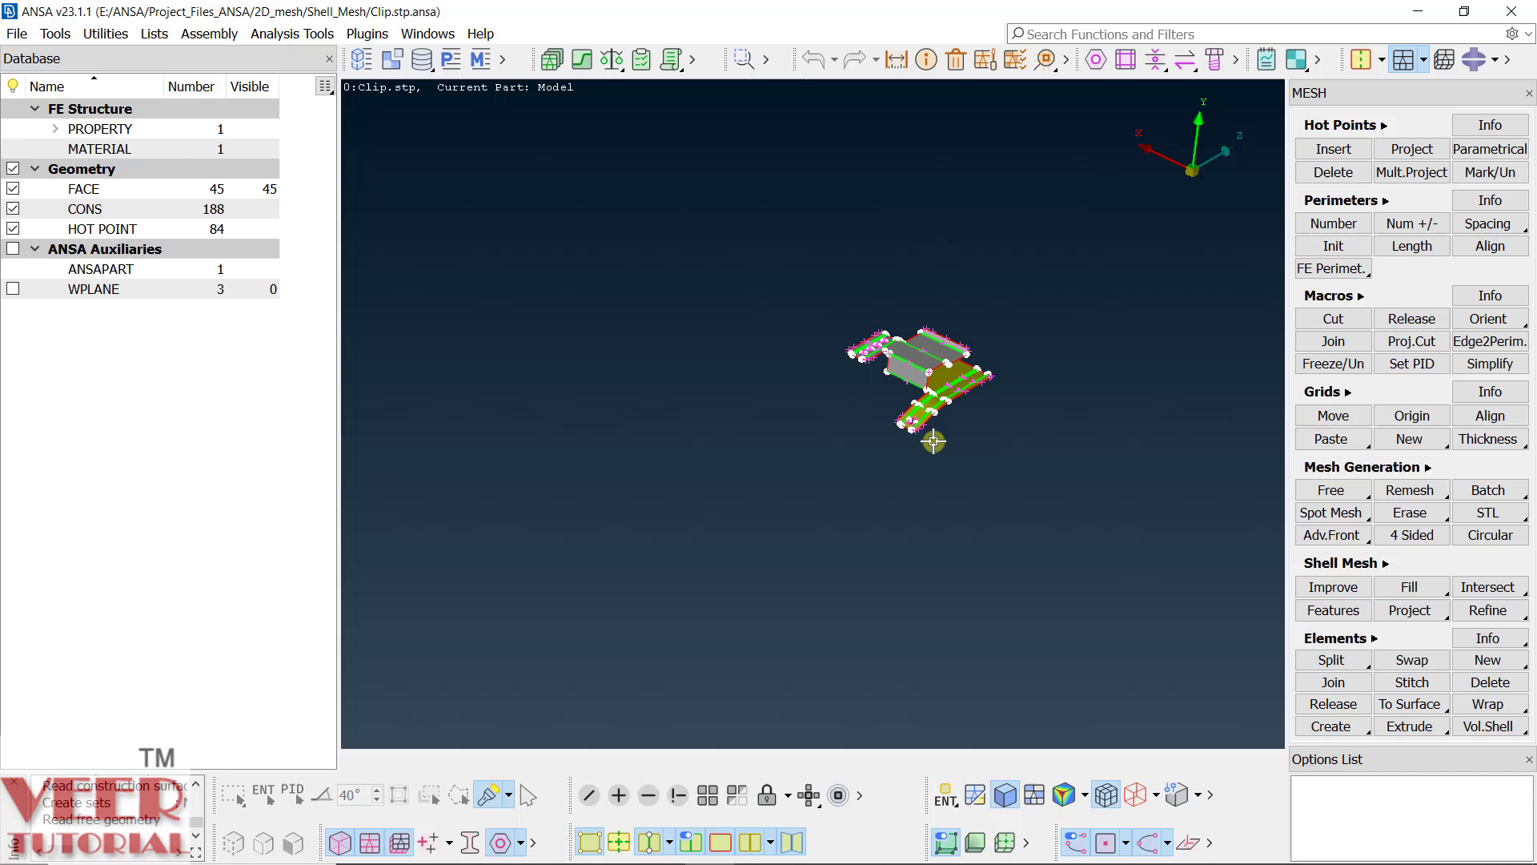
Step: Measure across the arm's large hole between its opposite hot points, clearing the draft measurements and closing the Measure tool at the end
scroll(835, 456, up, 10)
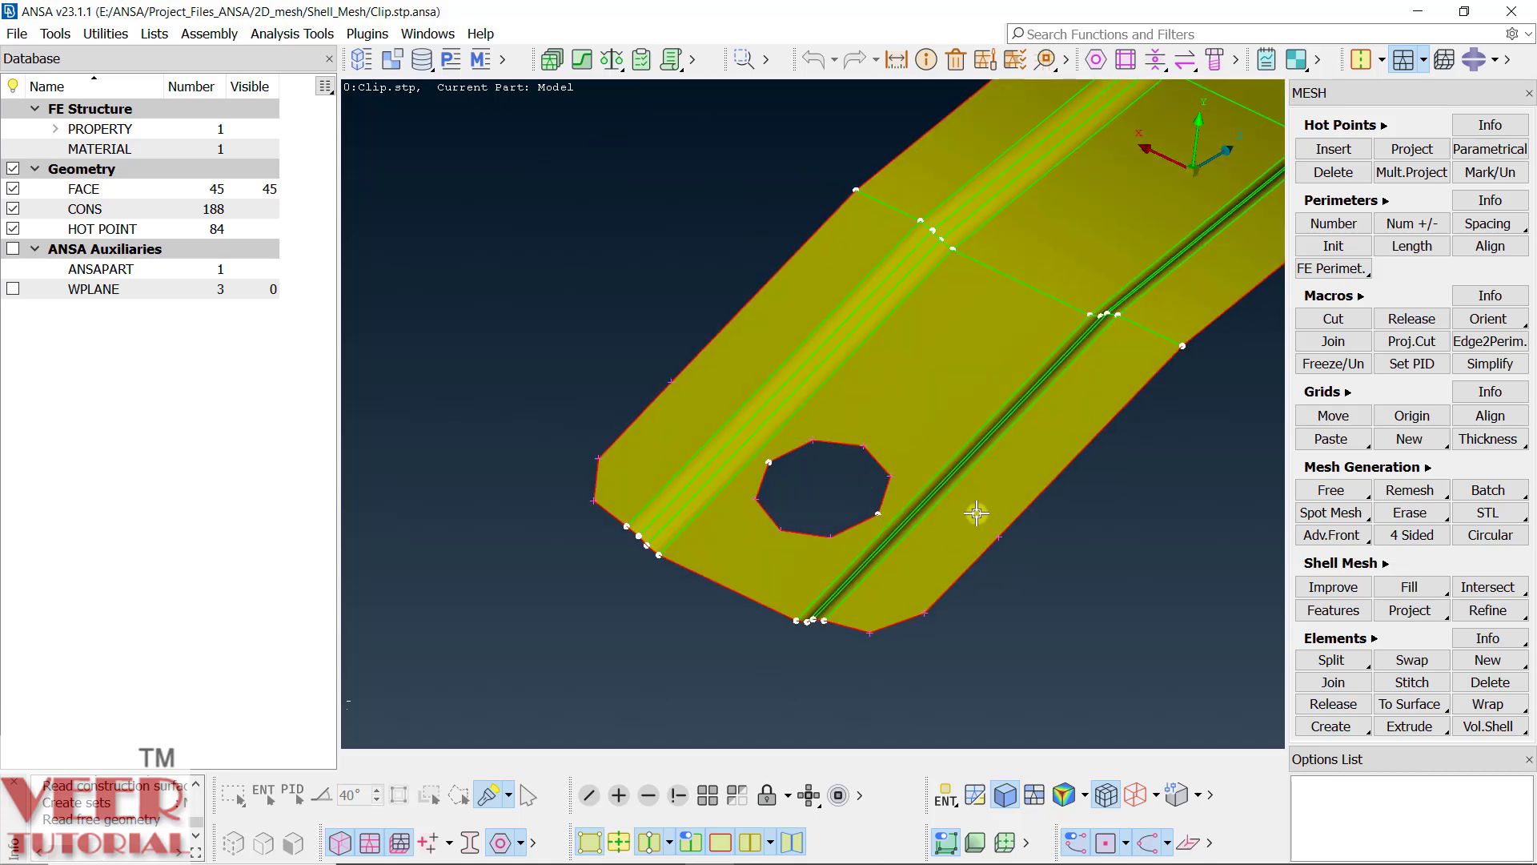
ctrl+drag(975, 511, 724, 539)
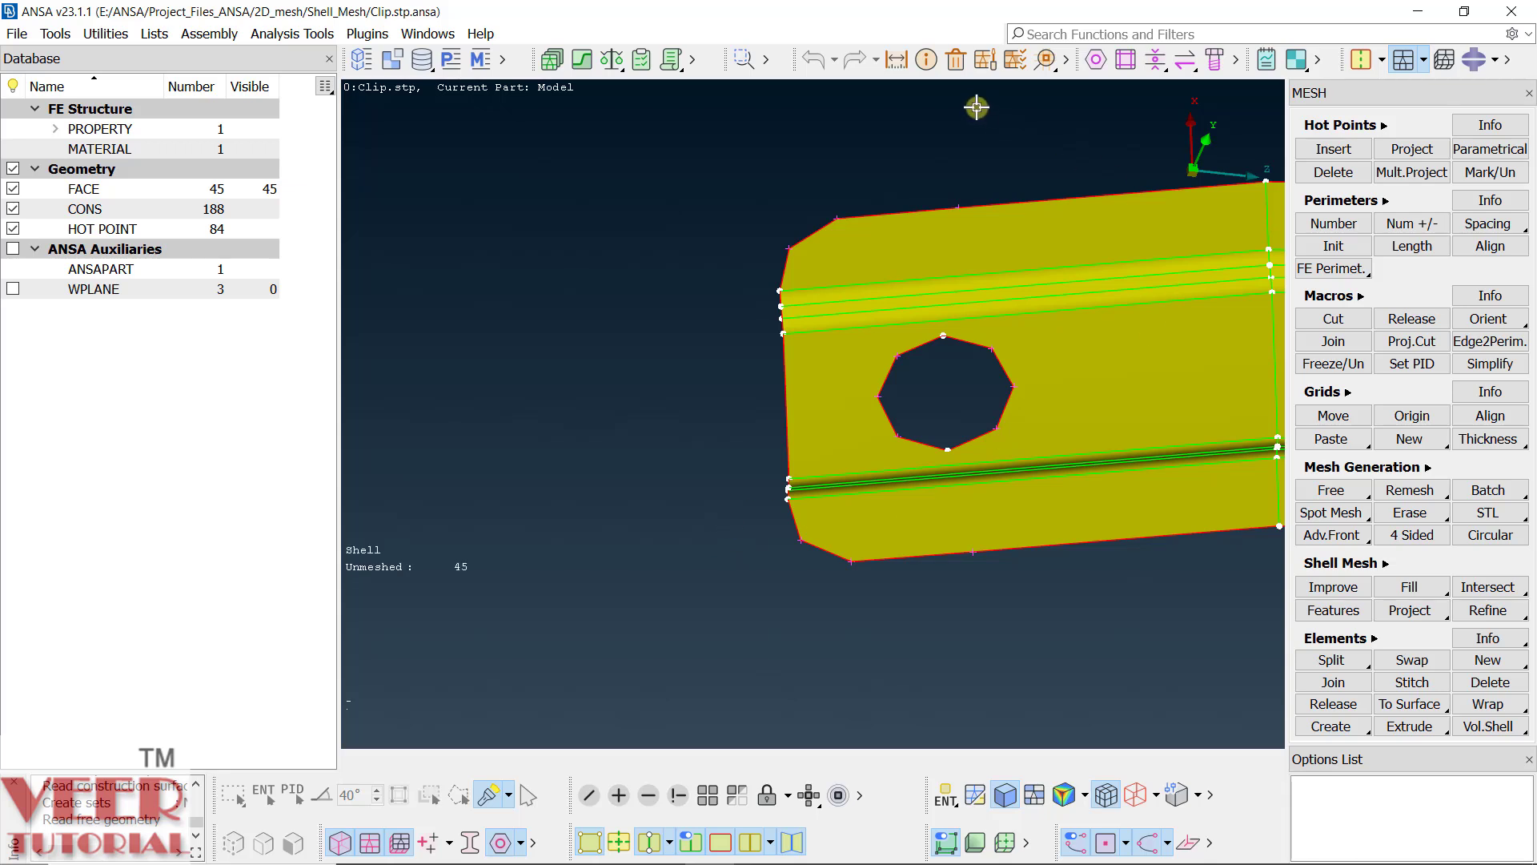
click(898, 60)
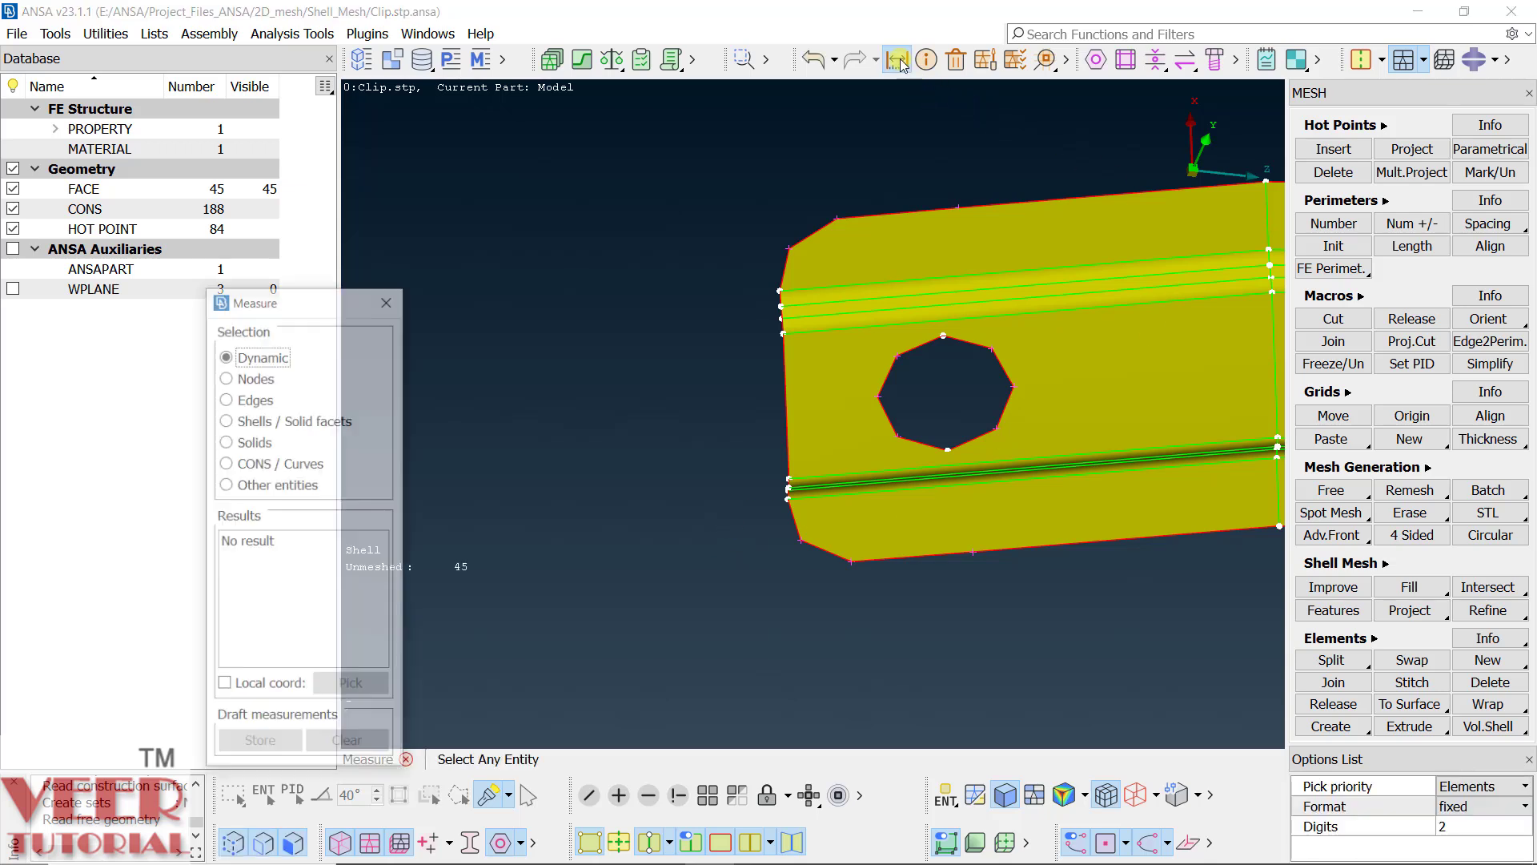
click(943, 337)
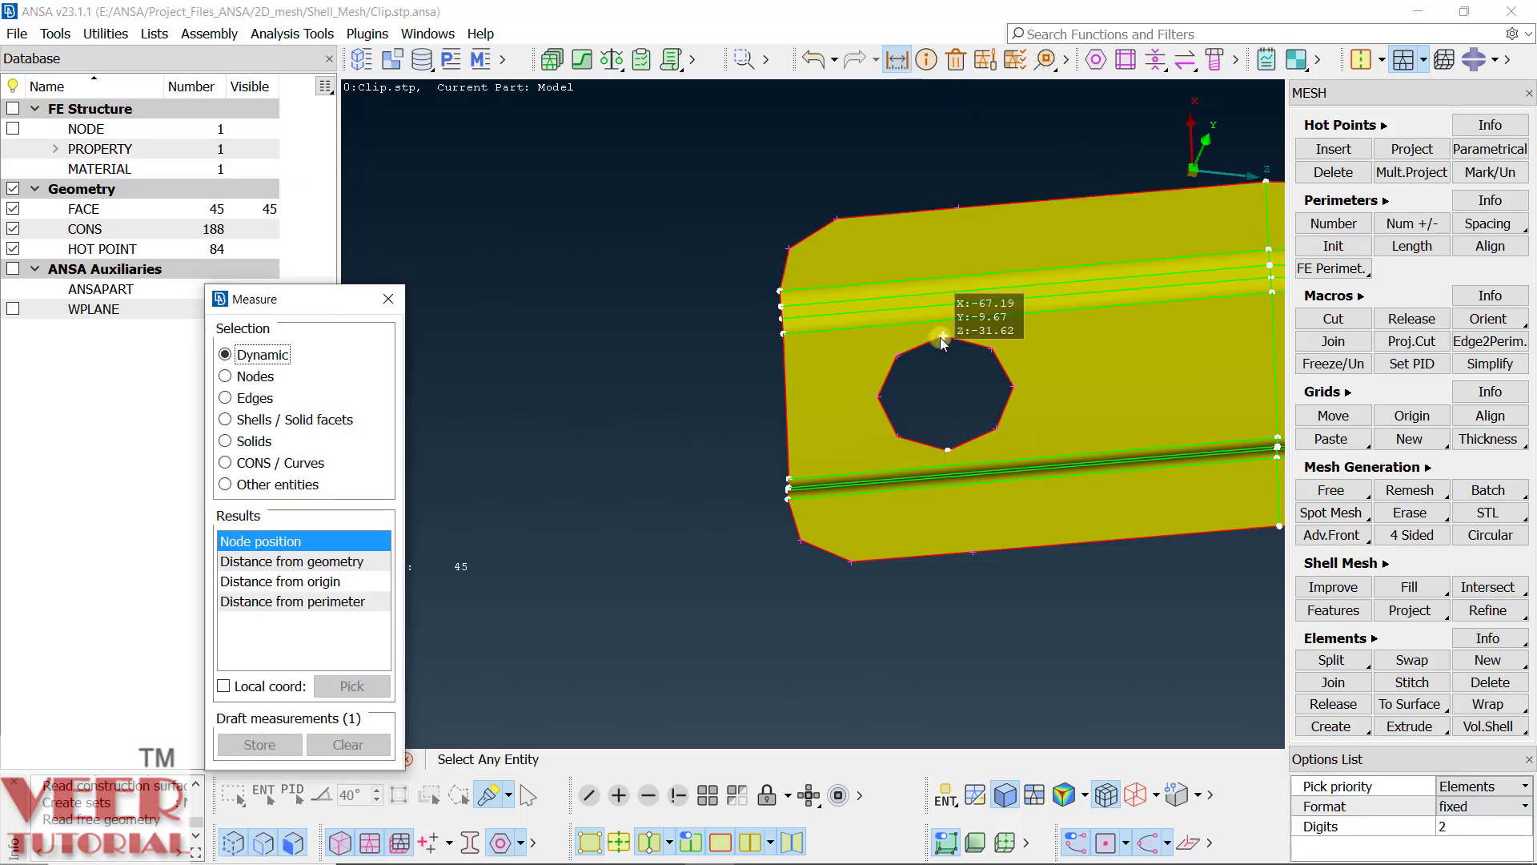
click(946, 451)
click(990, 427)
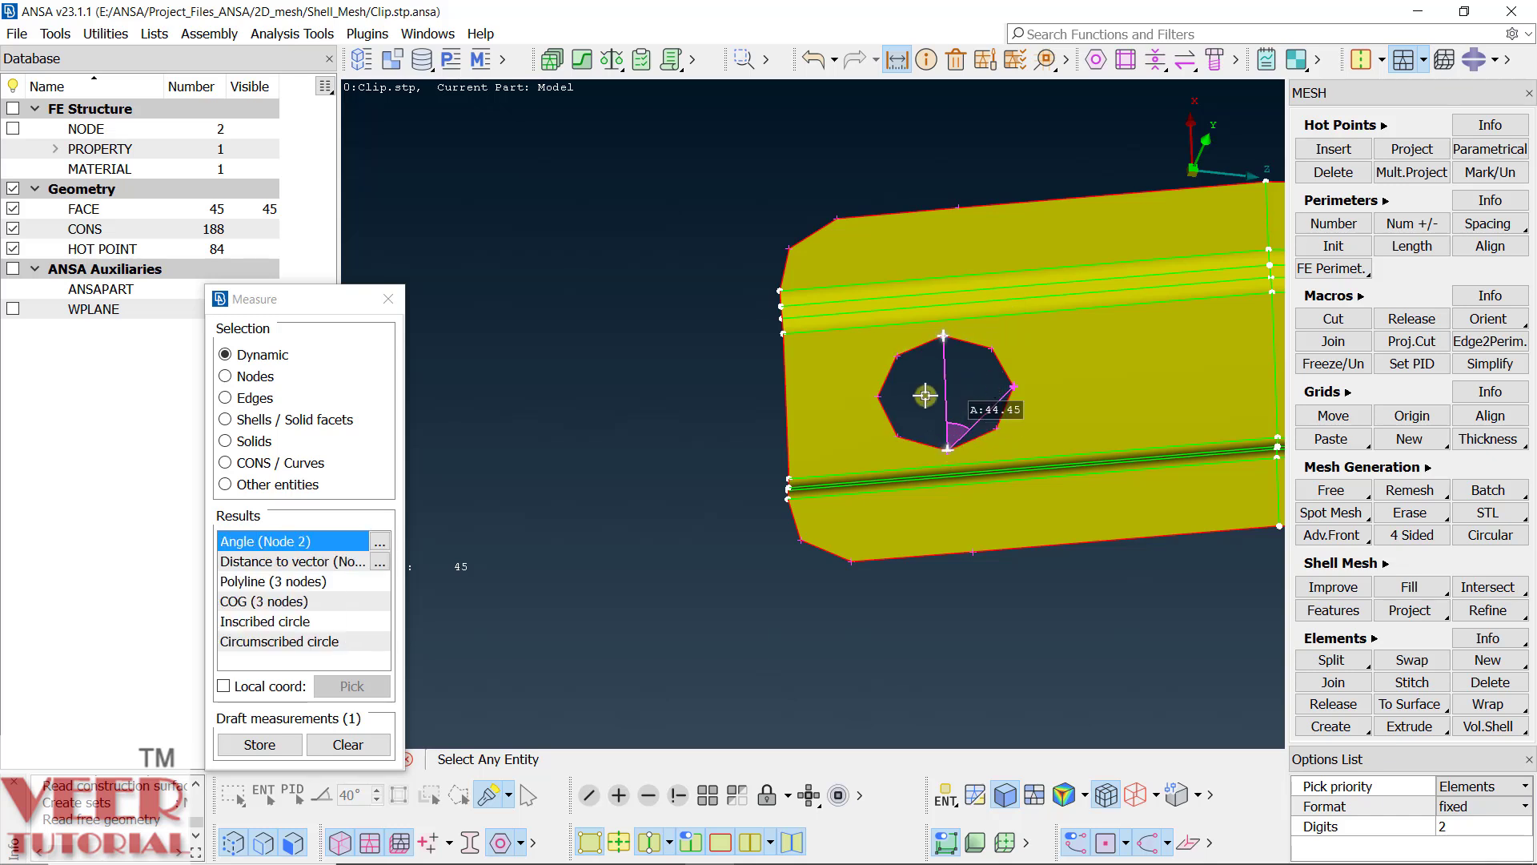
right_click(925, 397)
click(348, 745)
click(388, 299)
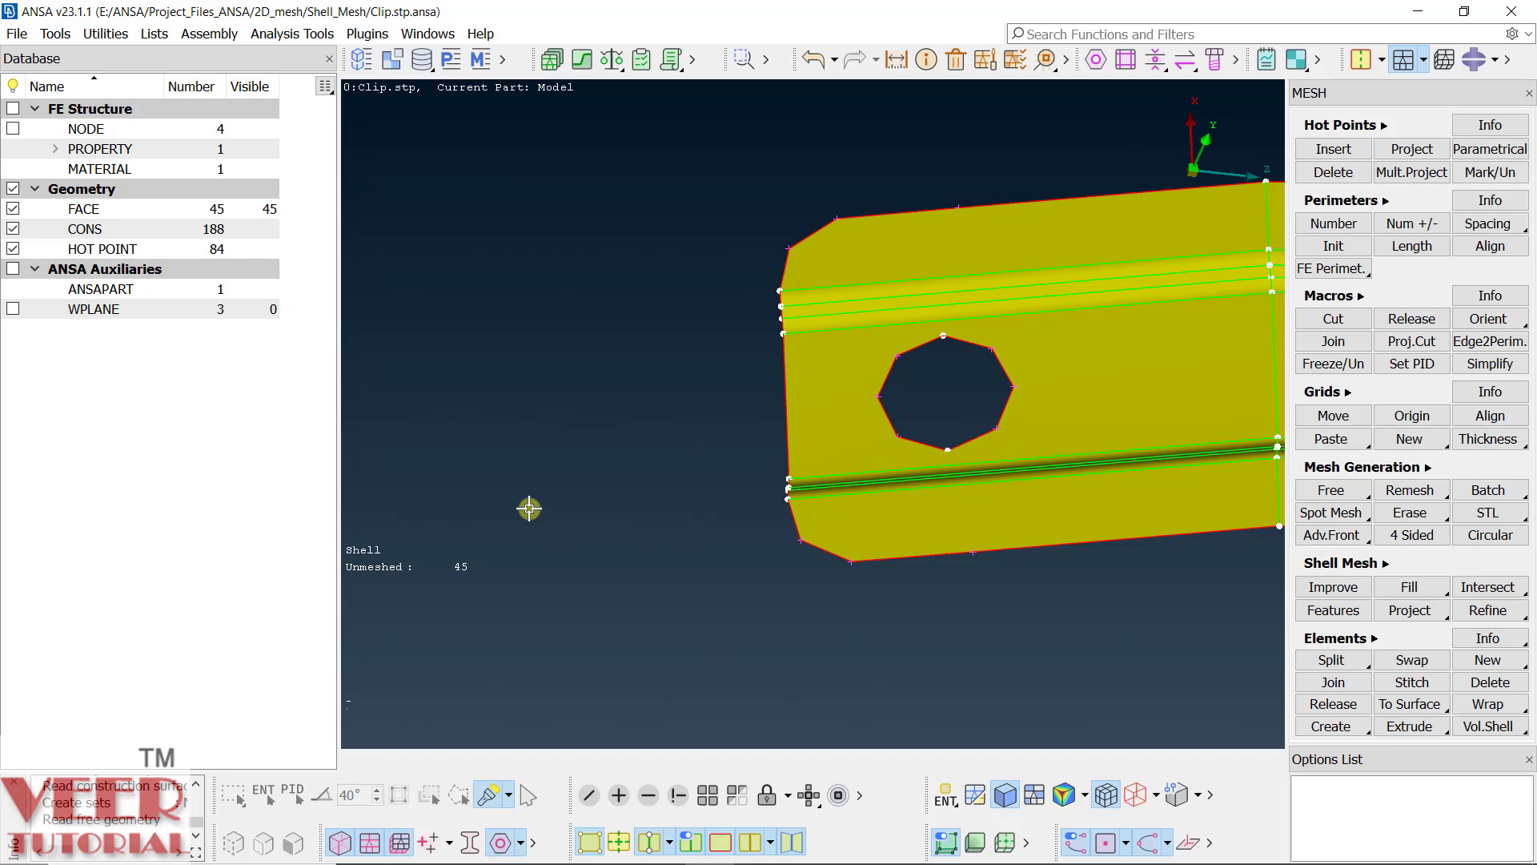
Step: Zone Cut the faces around the perimeter of the arm's large hole with width 2.1, 1 zone and Extend Zones enabled
click(1363, 59)
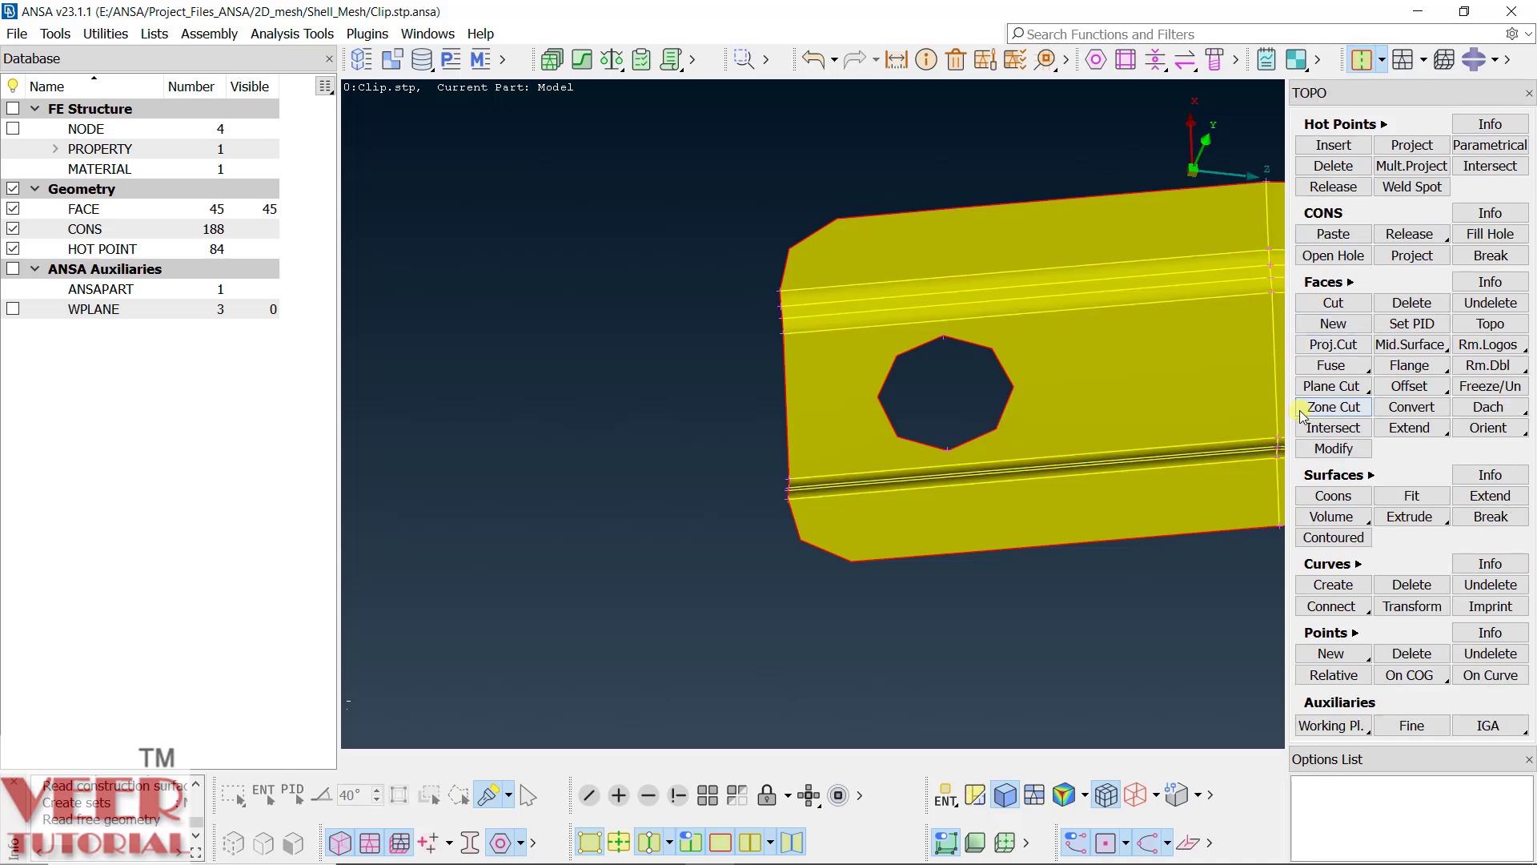
click(1334, 407)
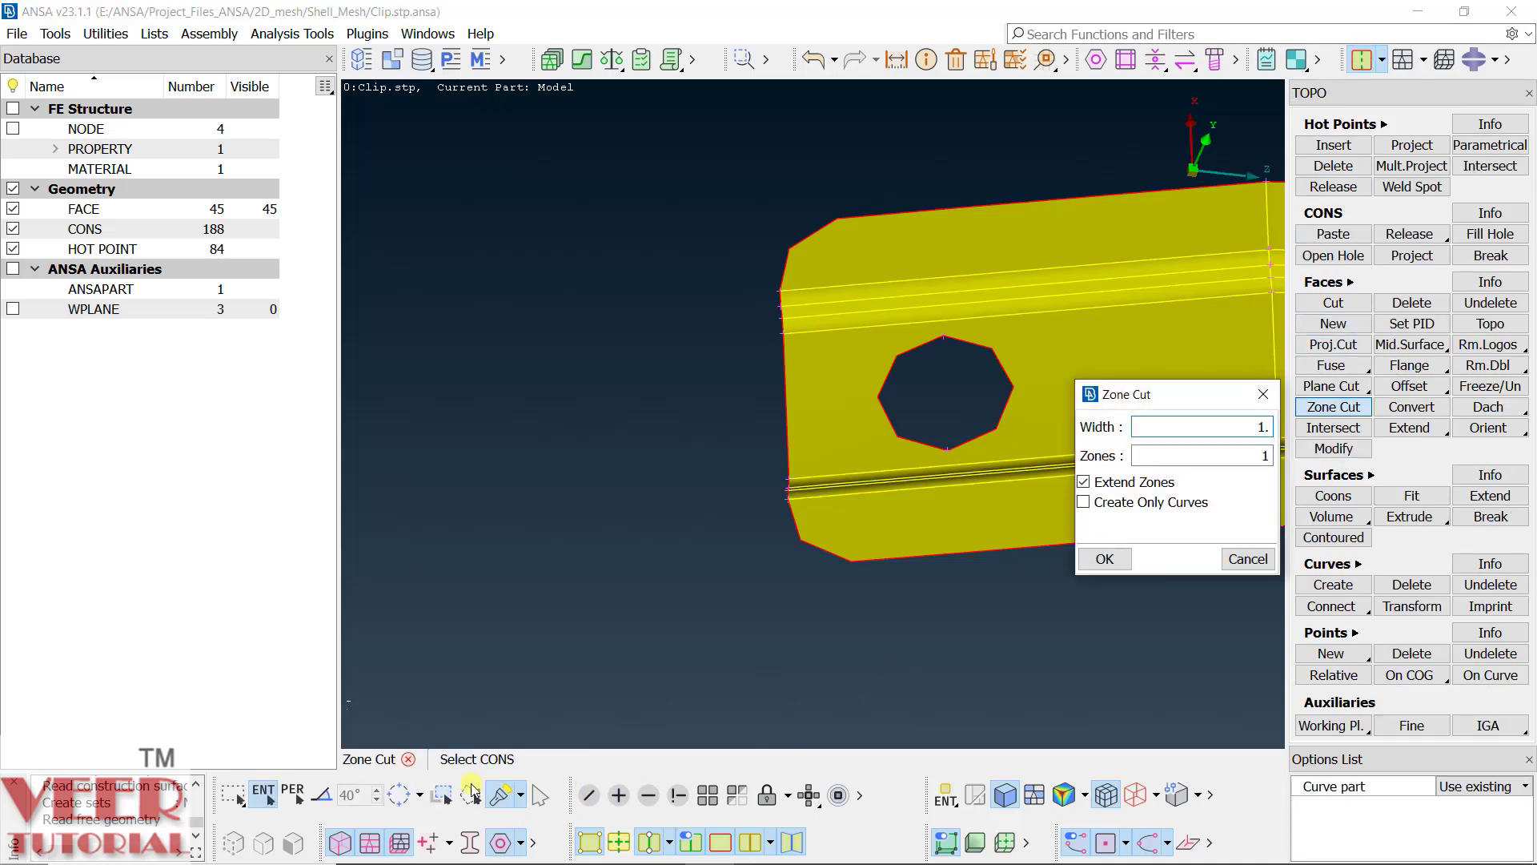
click(399, 795)
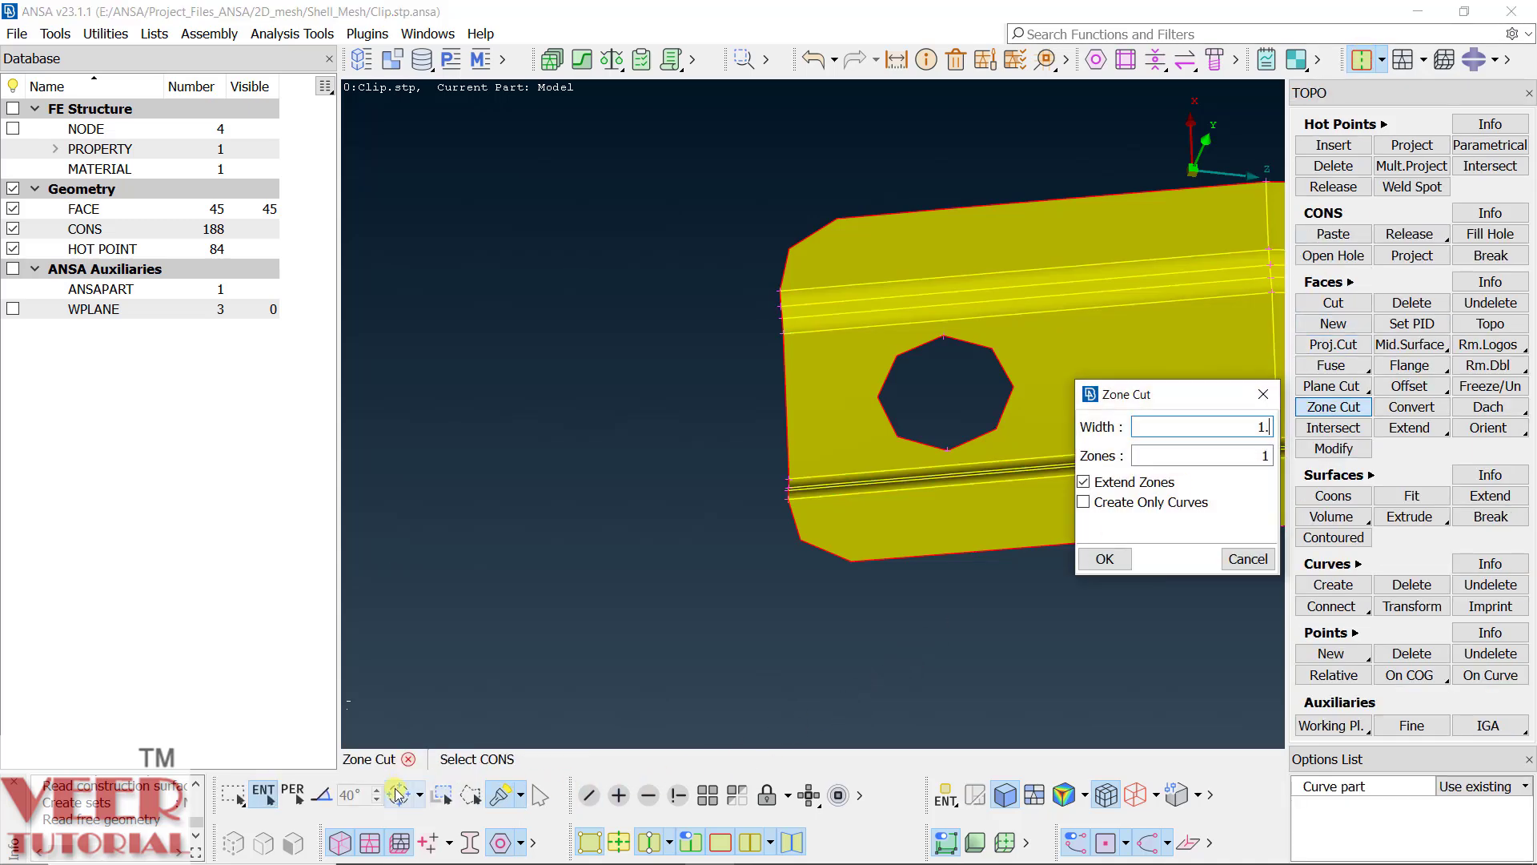
click(977, 346)
scroll(586, 510, down, 5)
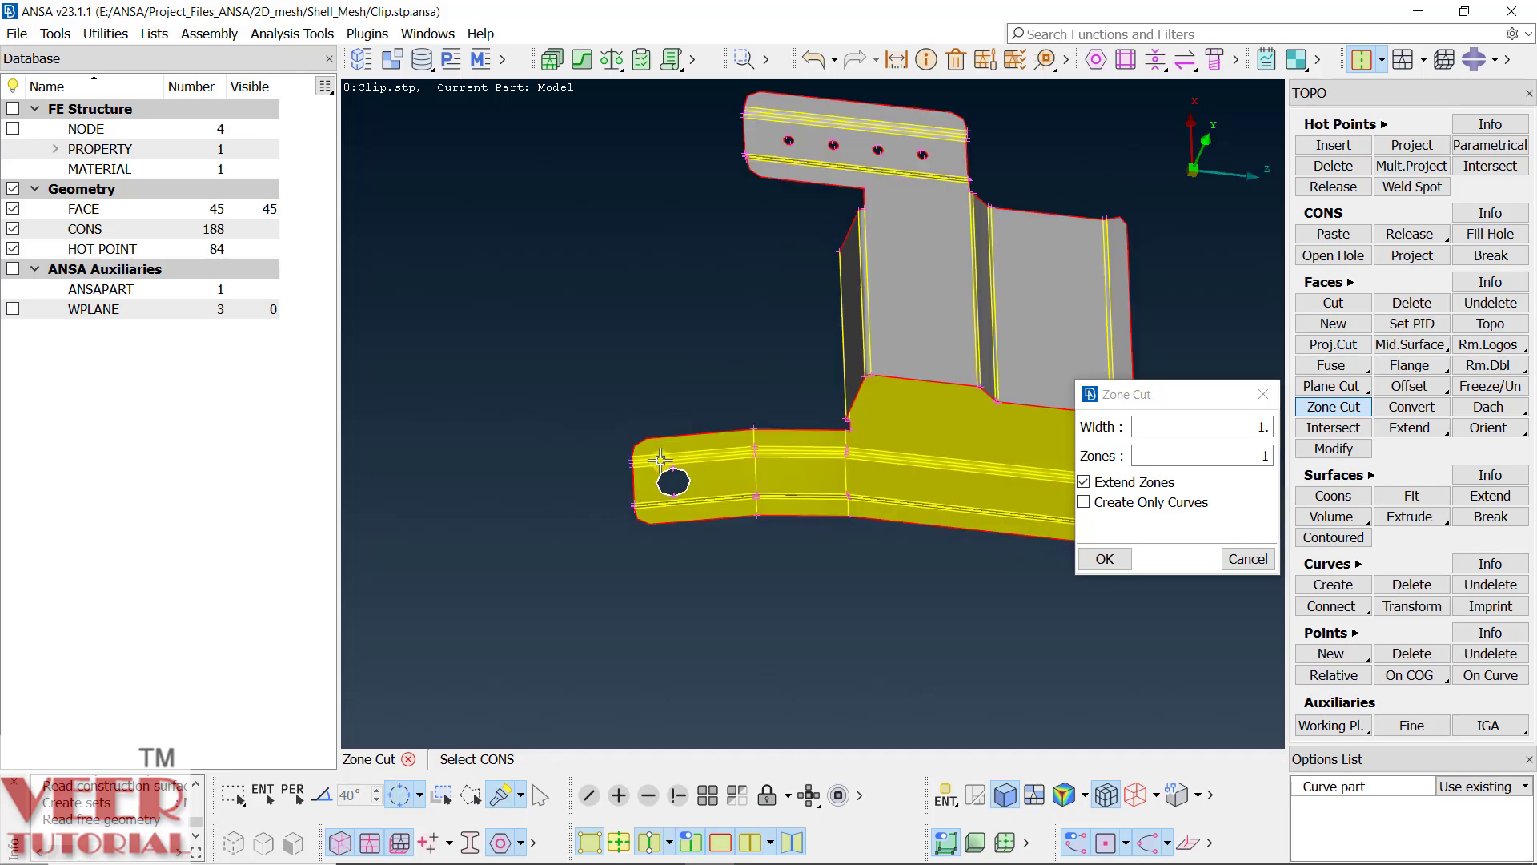
scroll(659, 462, up, 5)
click(1237, 427)
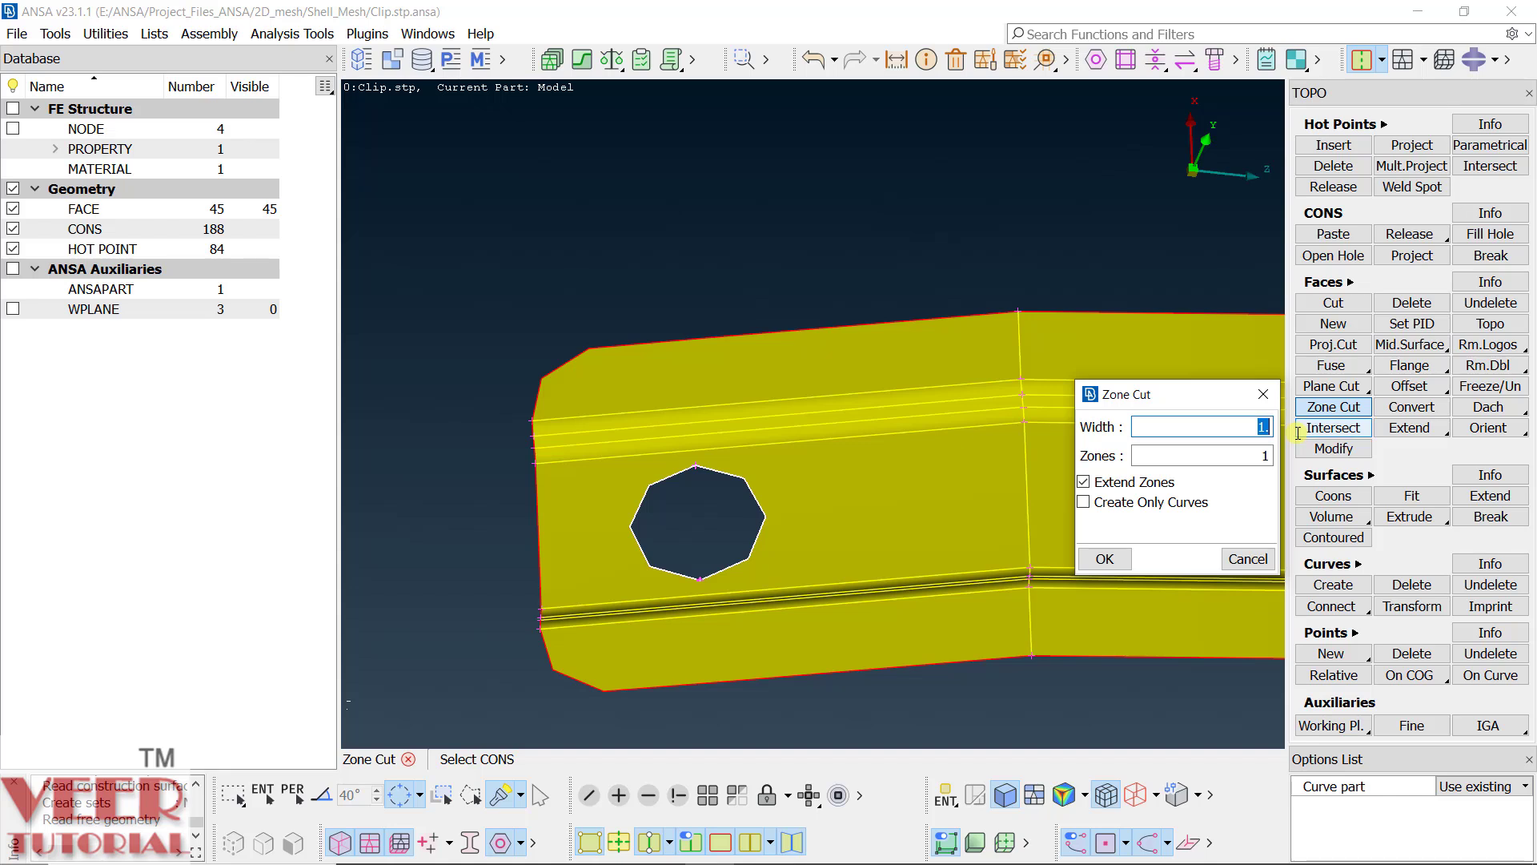
text(2.1)
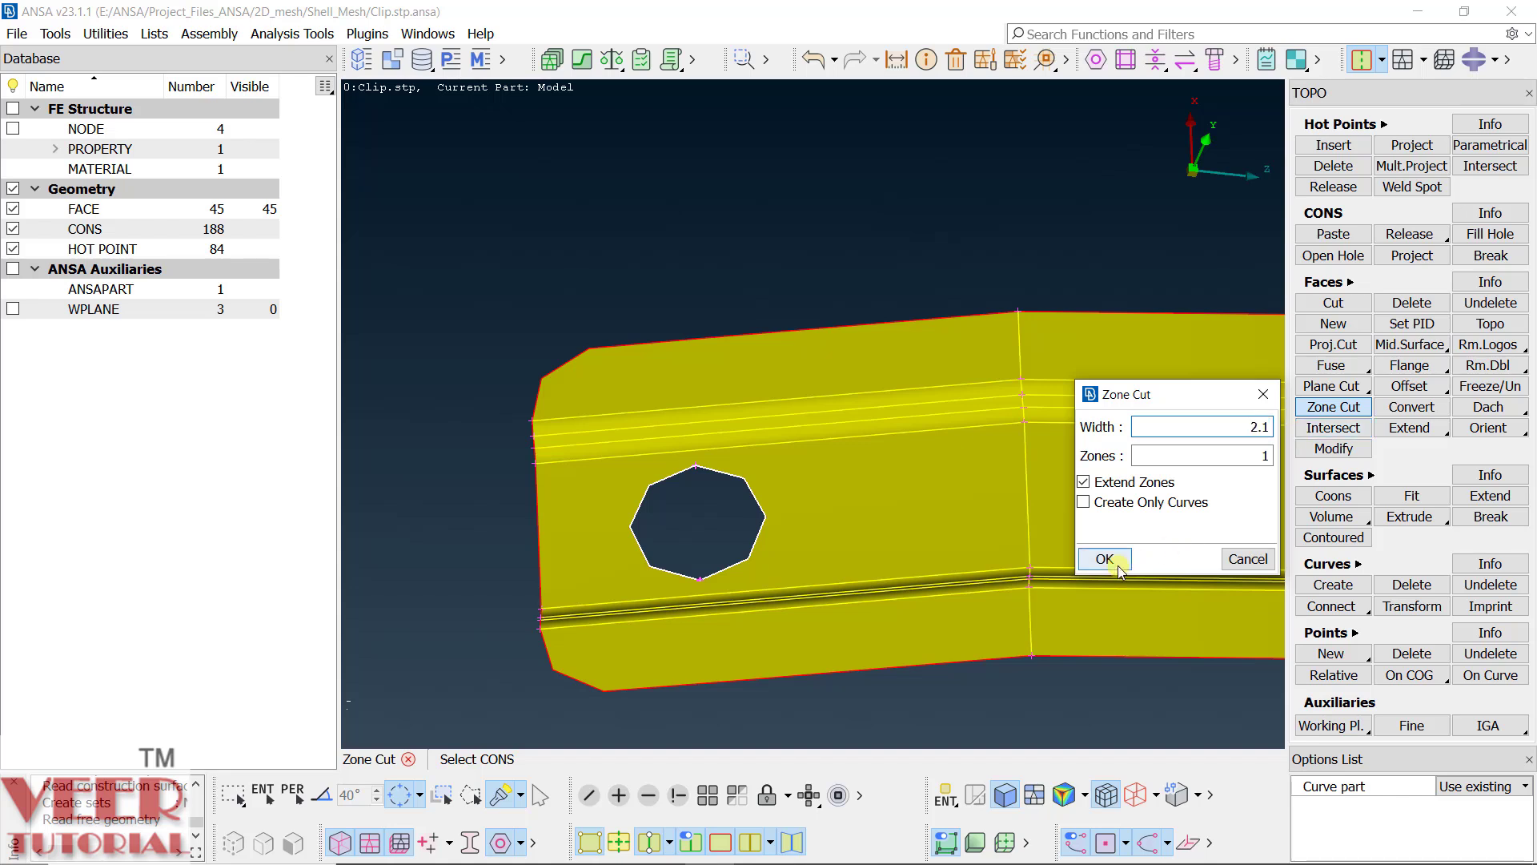
click(1109, 560)
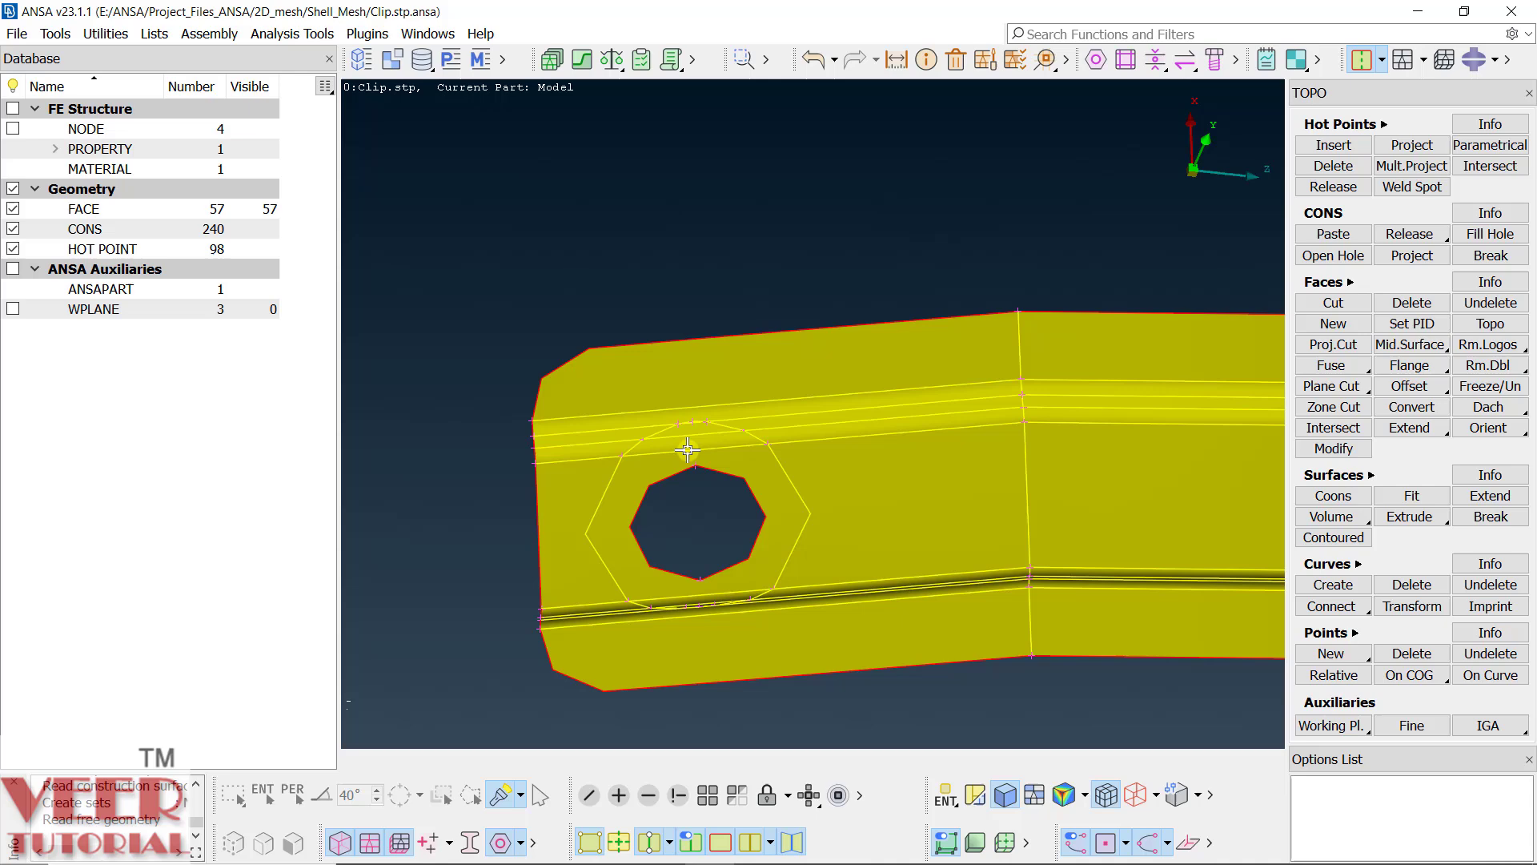
Step: Inspect the zone cut around the large hole where it crosses the neighbouring bend lines
scroll(678, 436, up, 3)
scroll(665, 444, up, 2)
scroll(692, 453, up, 2)
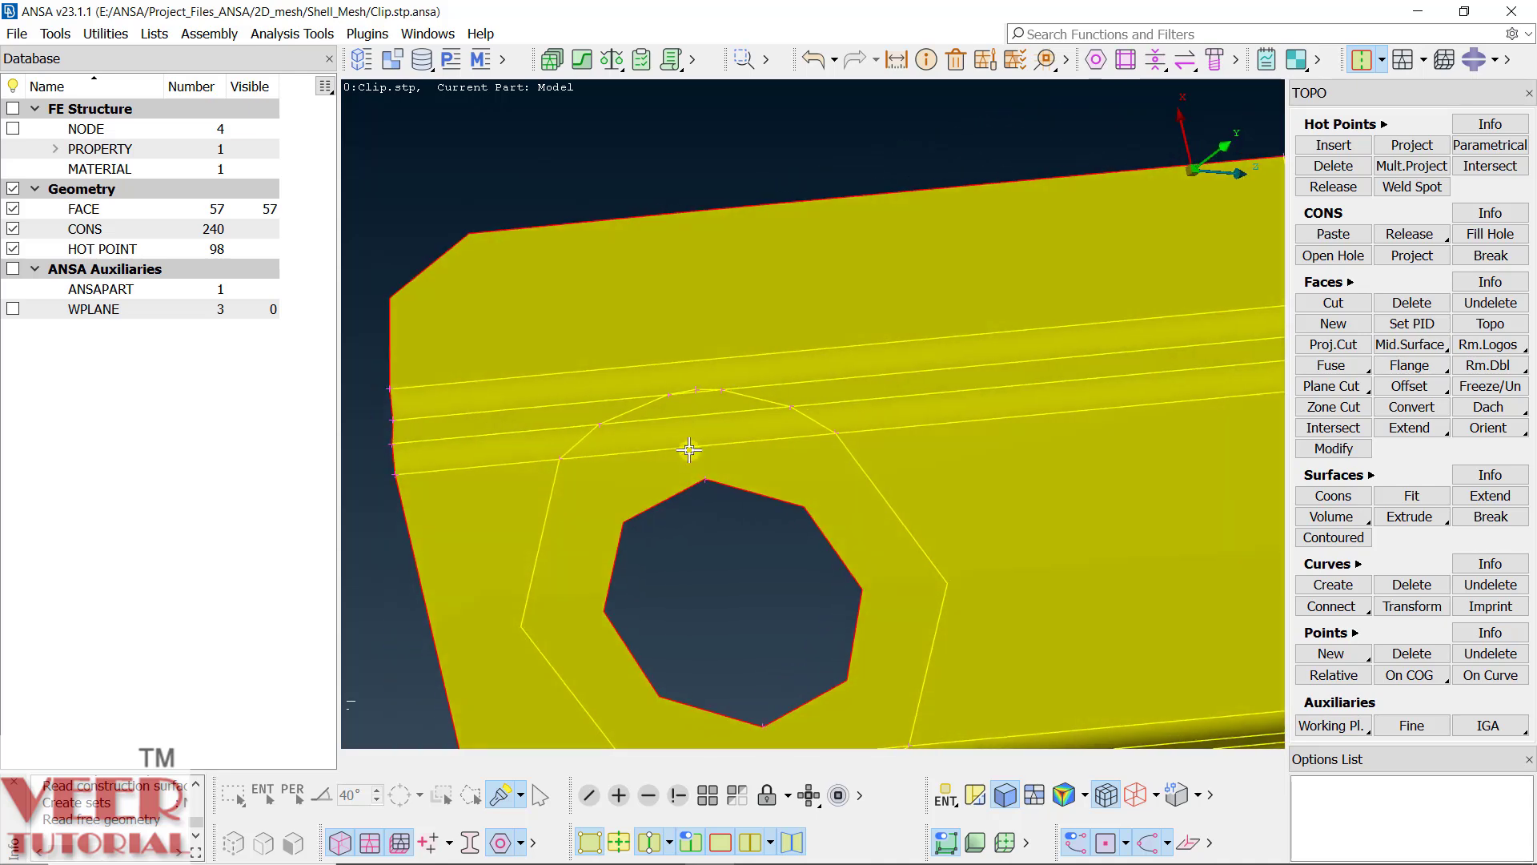
scroll(639, 406, up, 3)
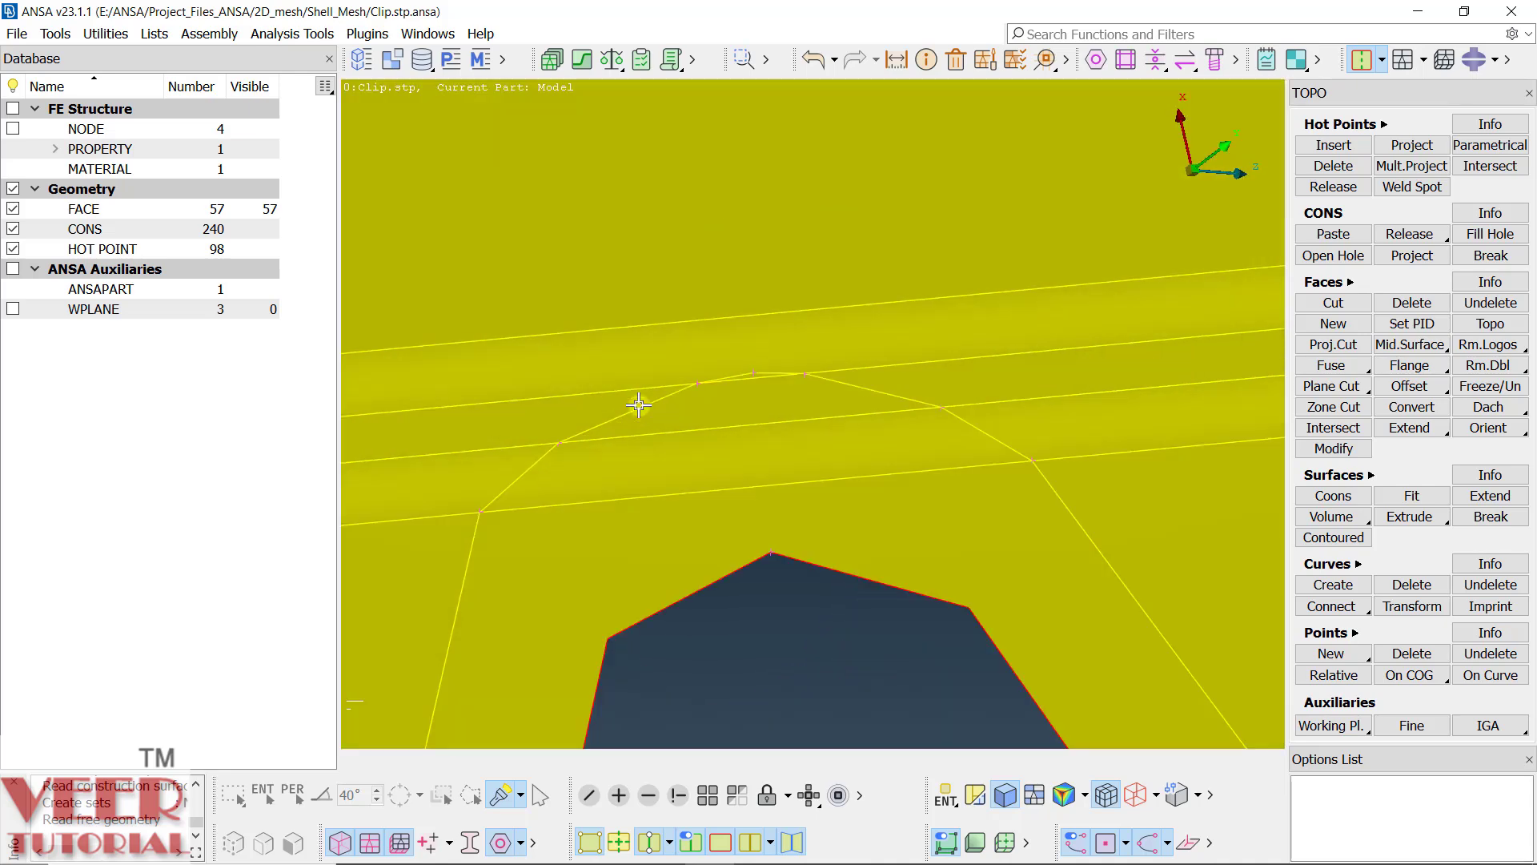
scroll(637, 404, down, 3)
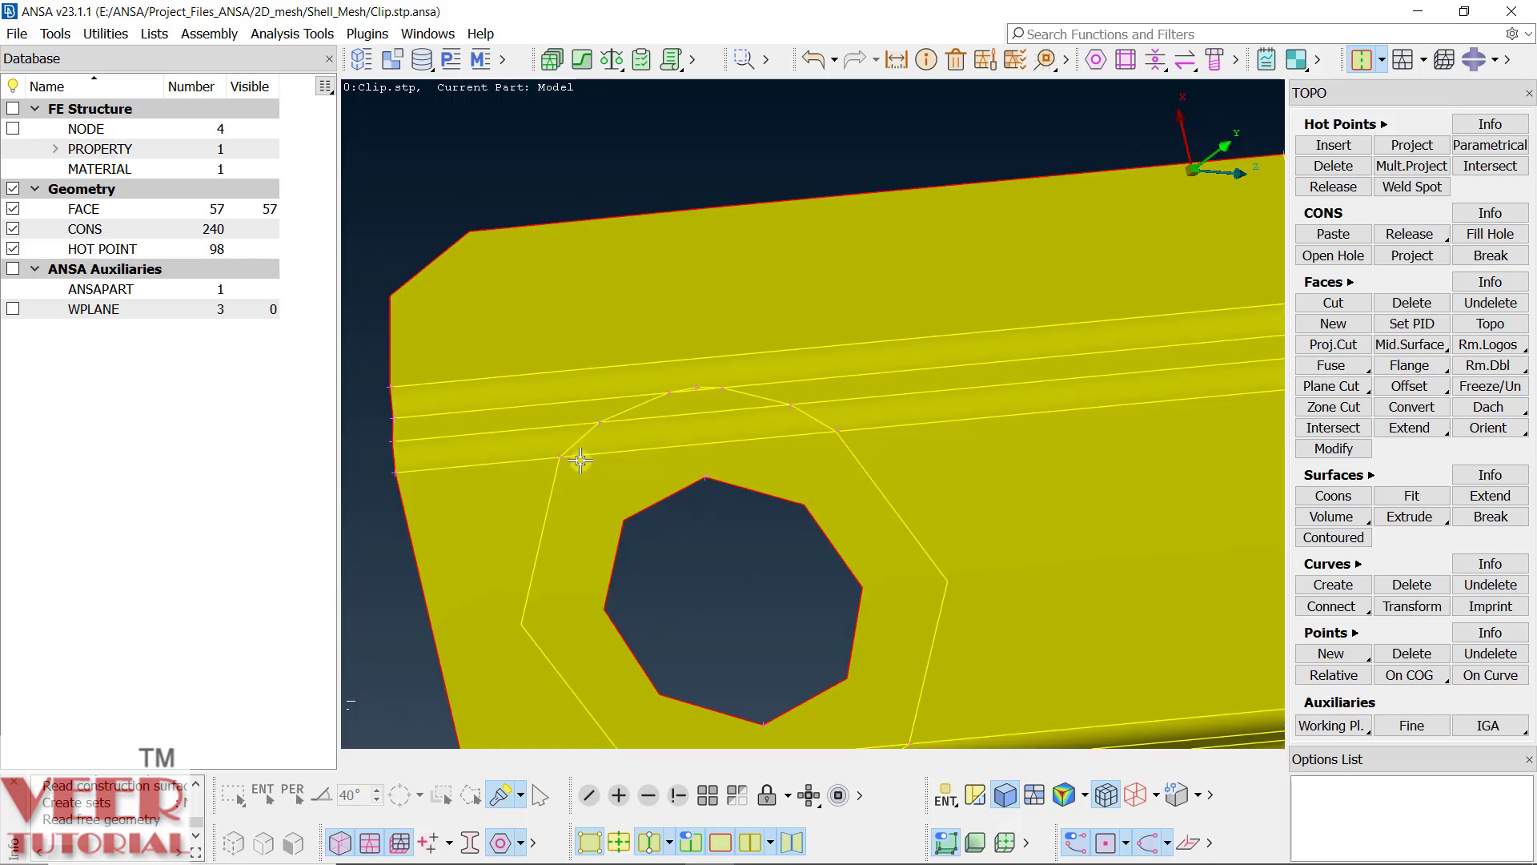
scroll(588, 429, up, 2)
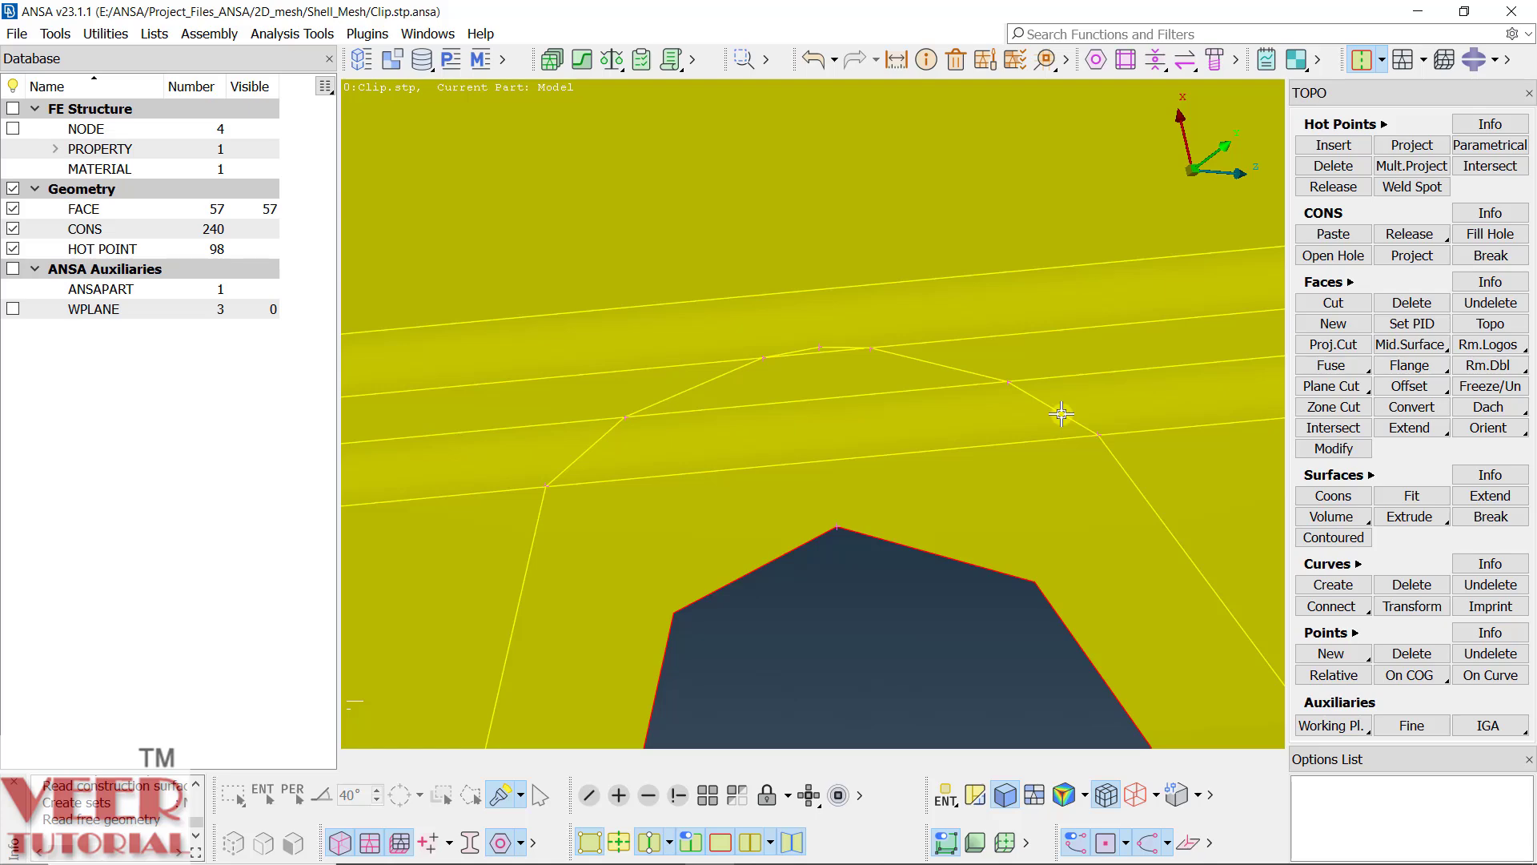
Step: Examine the row of four small holes and the outline of one hole up close, facing its plane
scroll(1062, 413, down, 5)
scroll(1040, 425, up, 3)
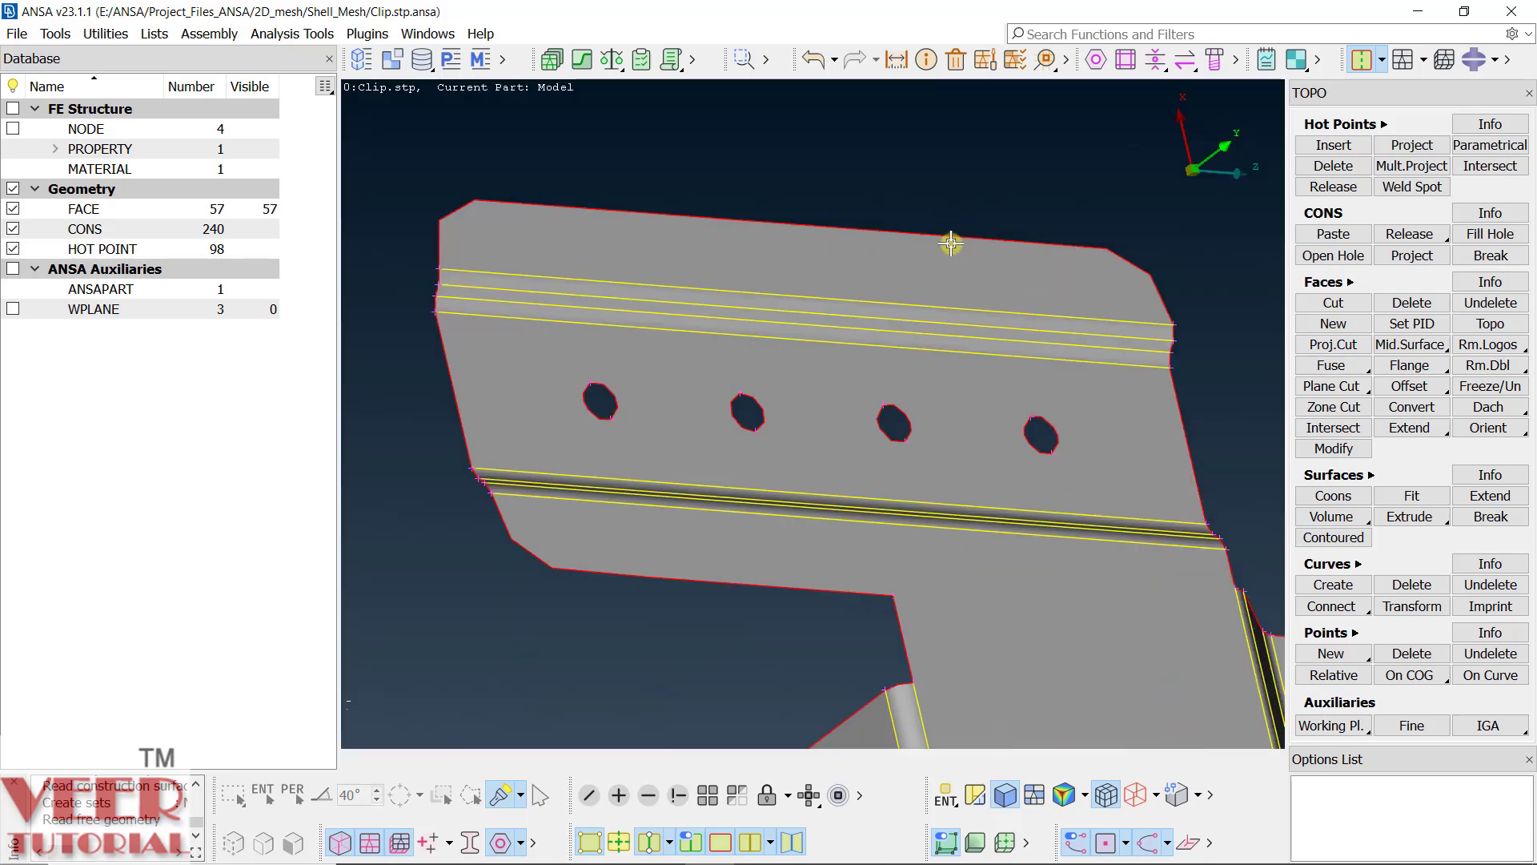
scroll(1070, 415, up, 5)
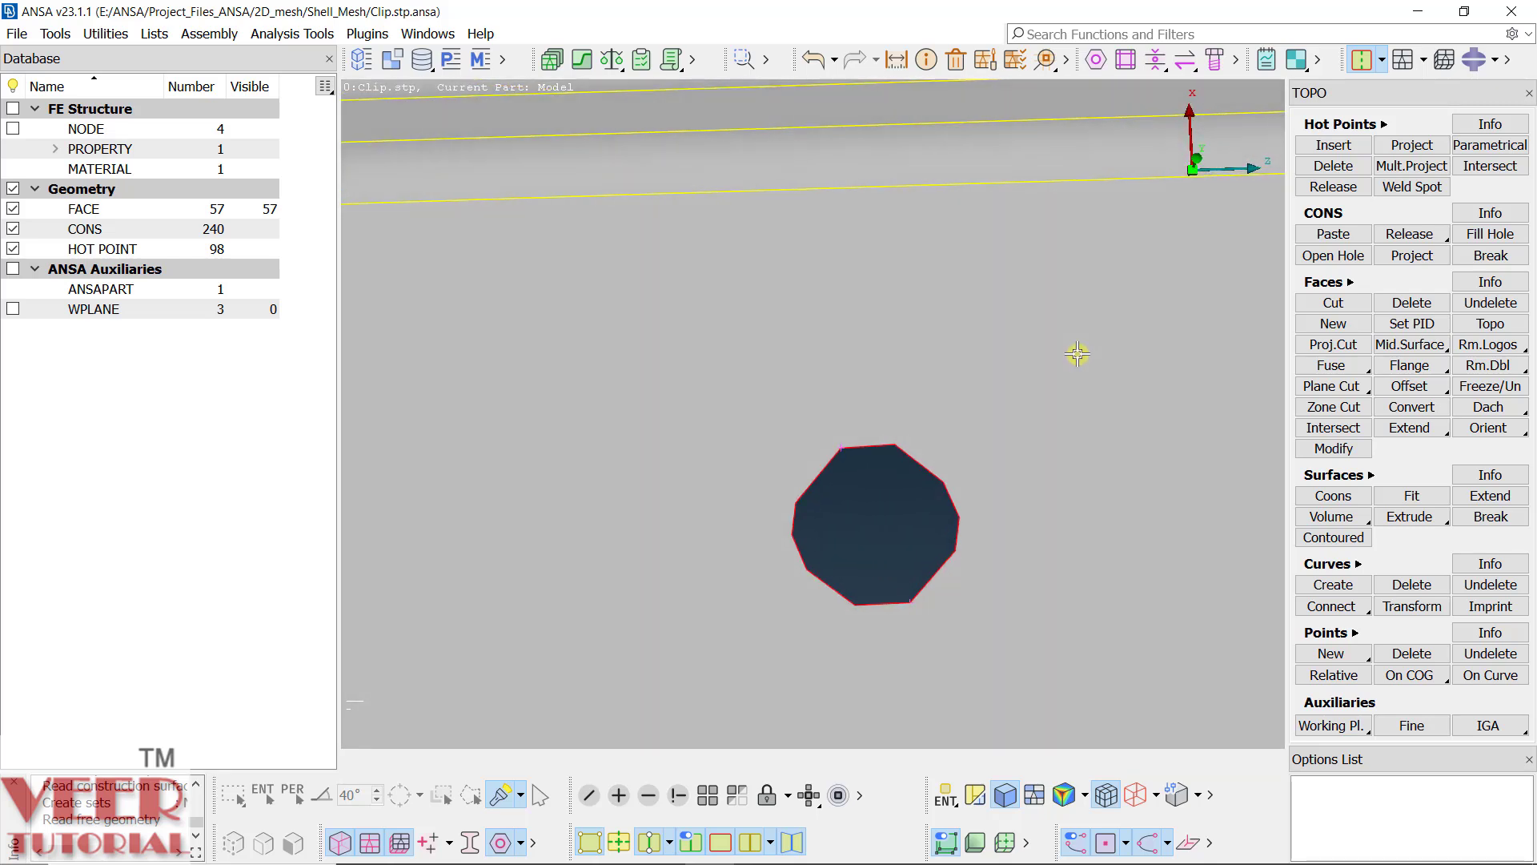
ctrl+drag(1078, 354, 1084, 341)
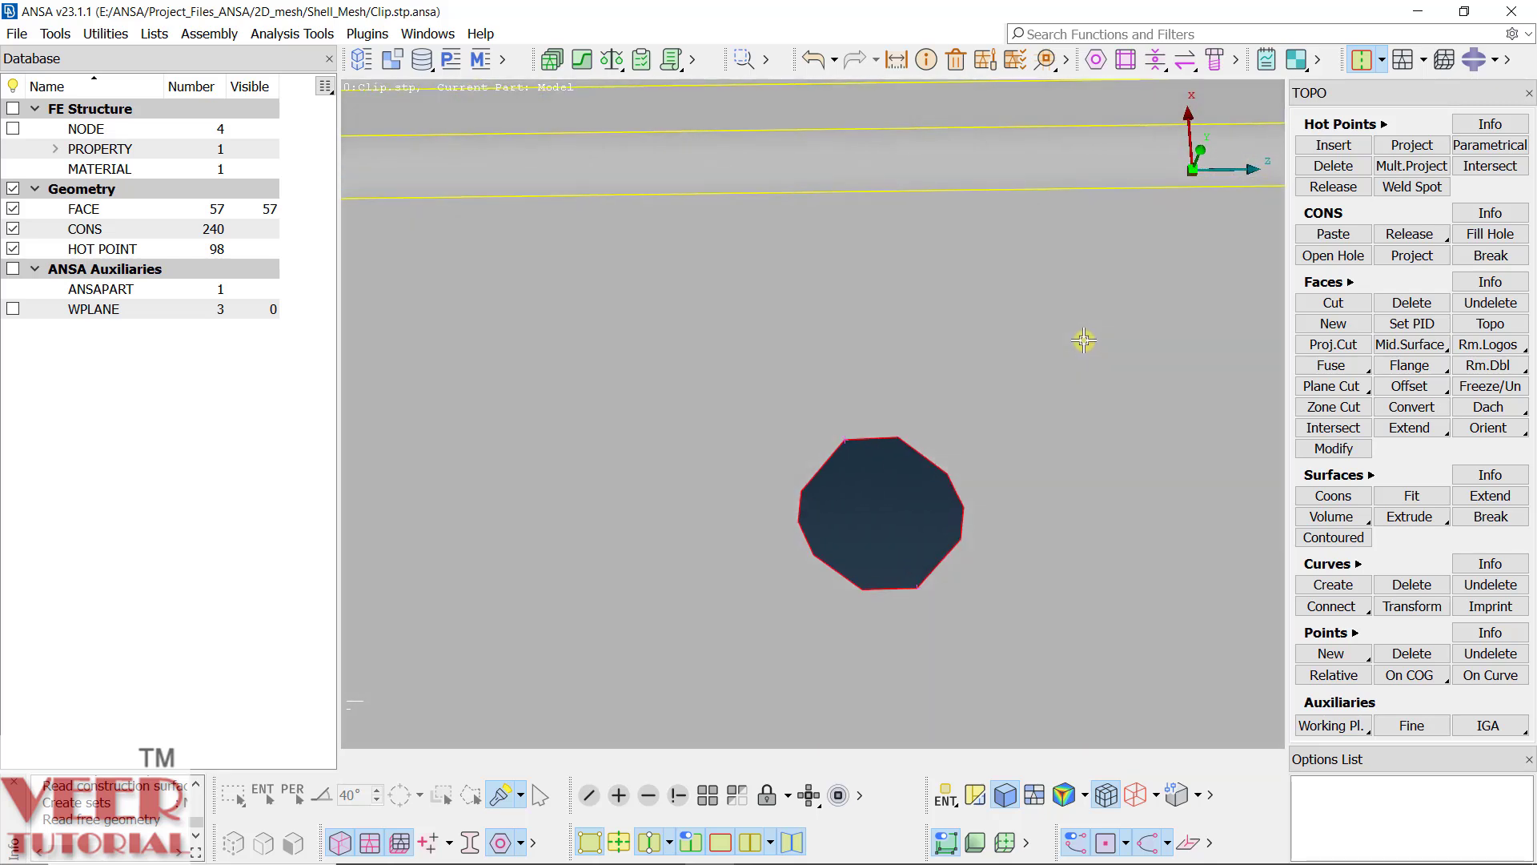
scroll(845, 347, down, 3)
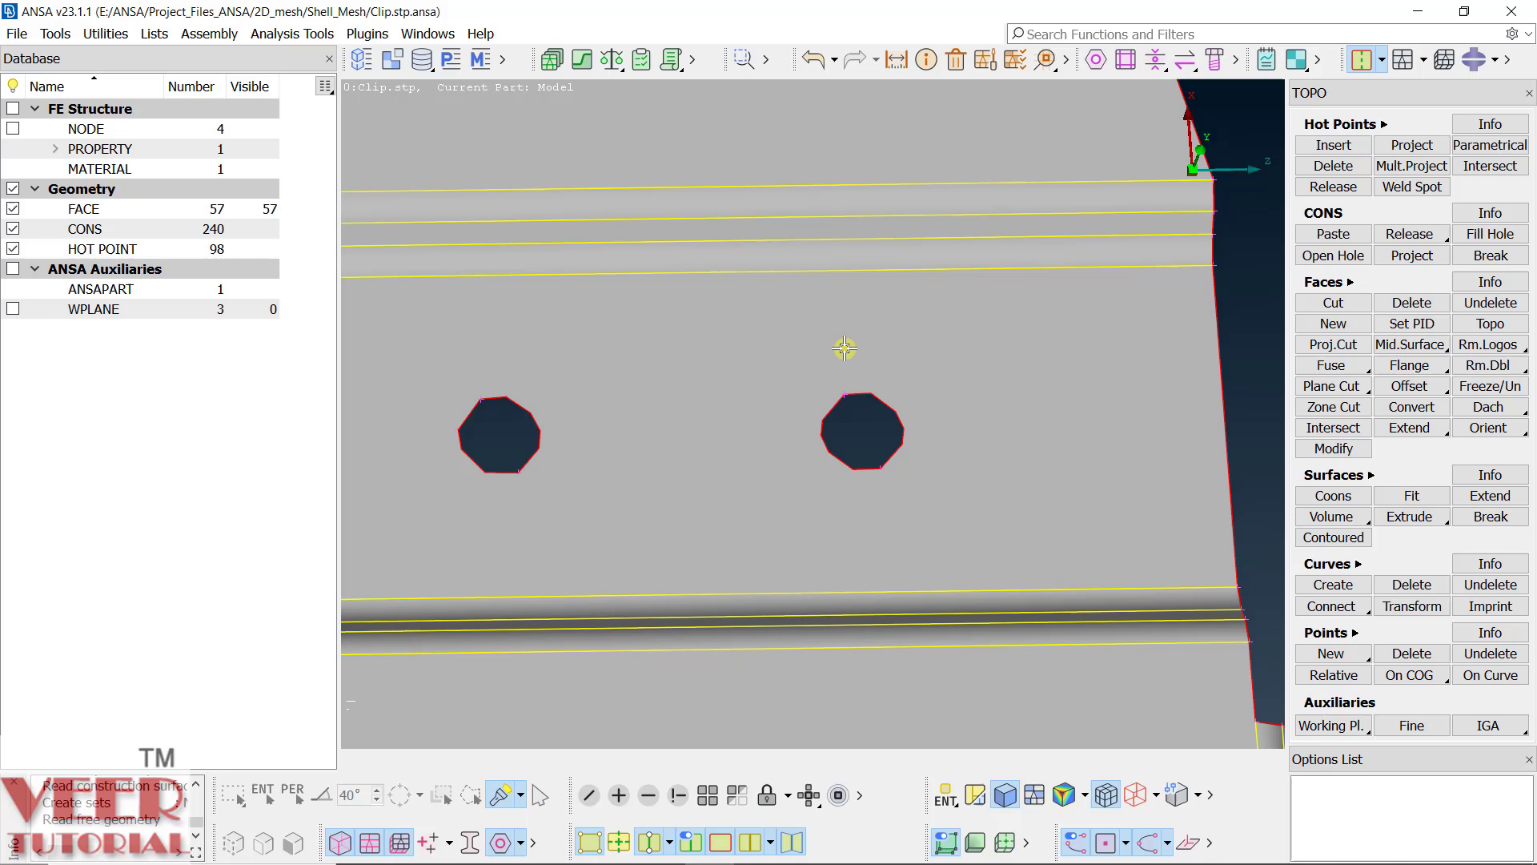
scroll(889, 398, up, 3)
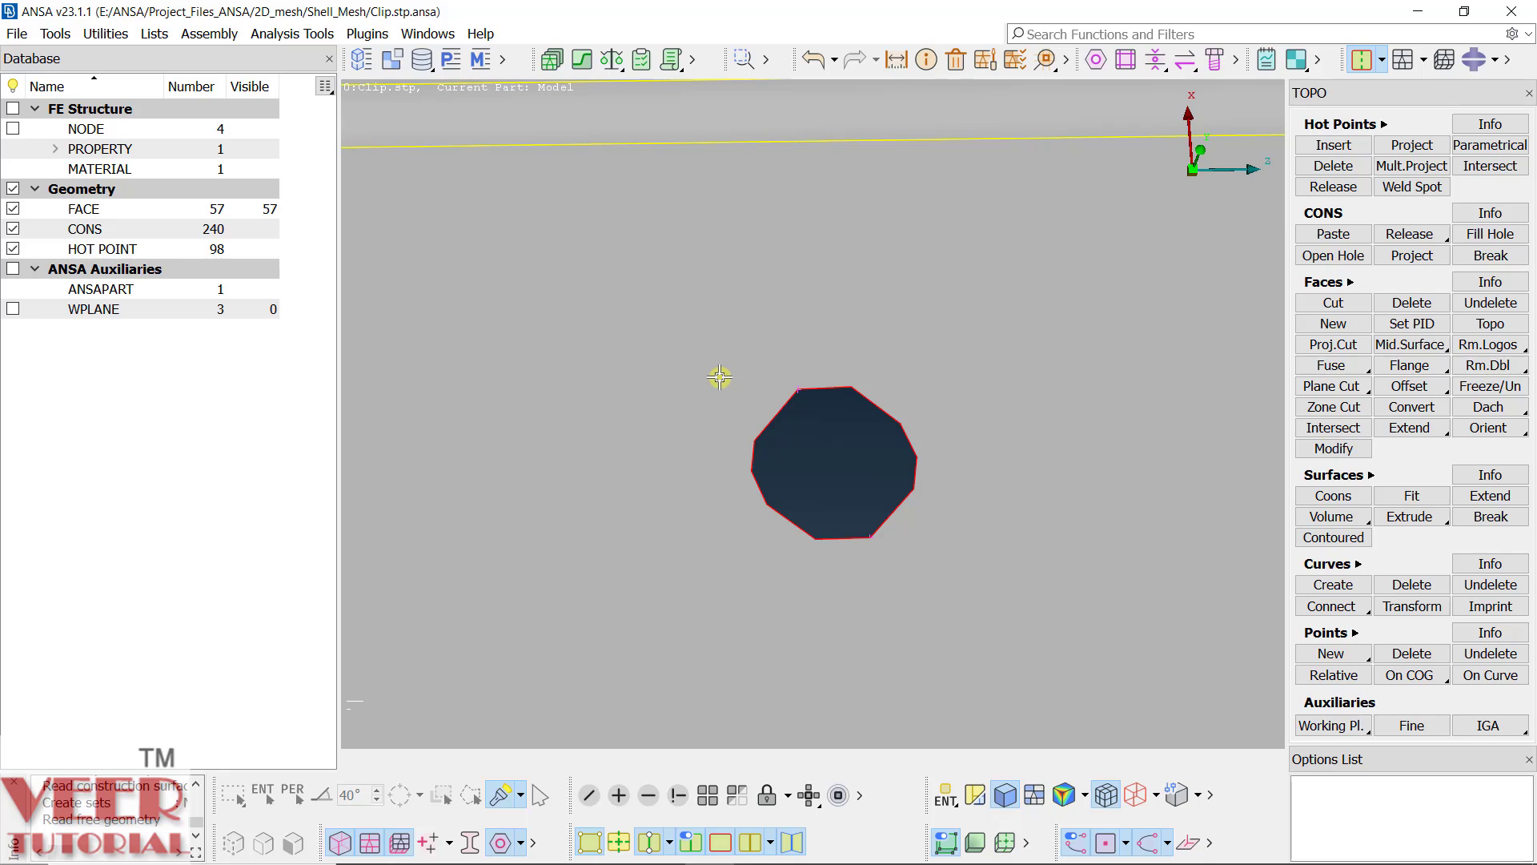
click(898, 64)
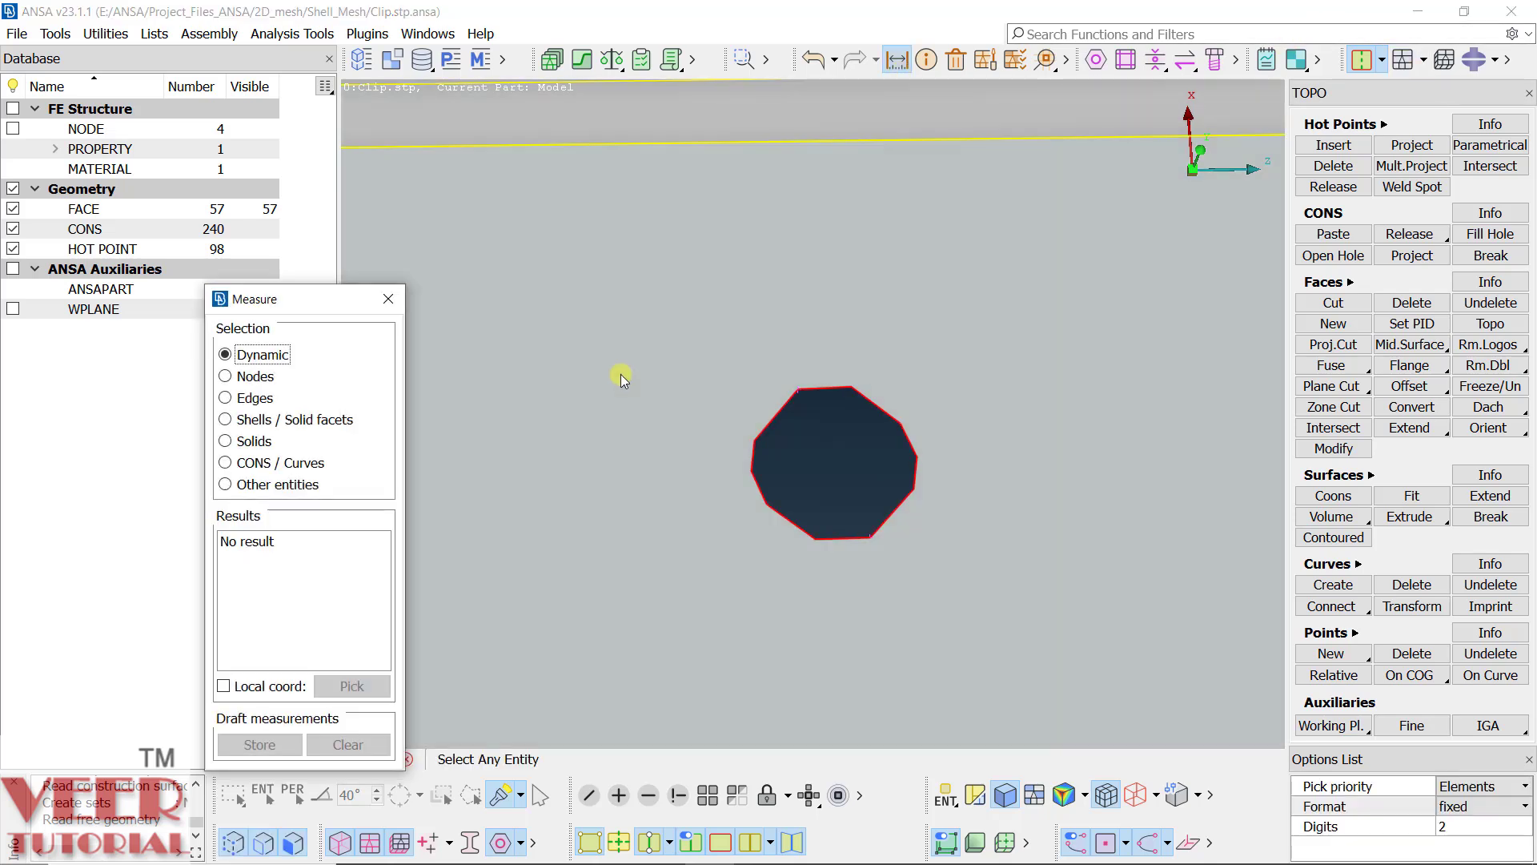
click(782, 416)
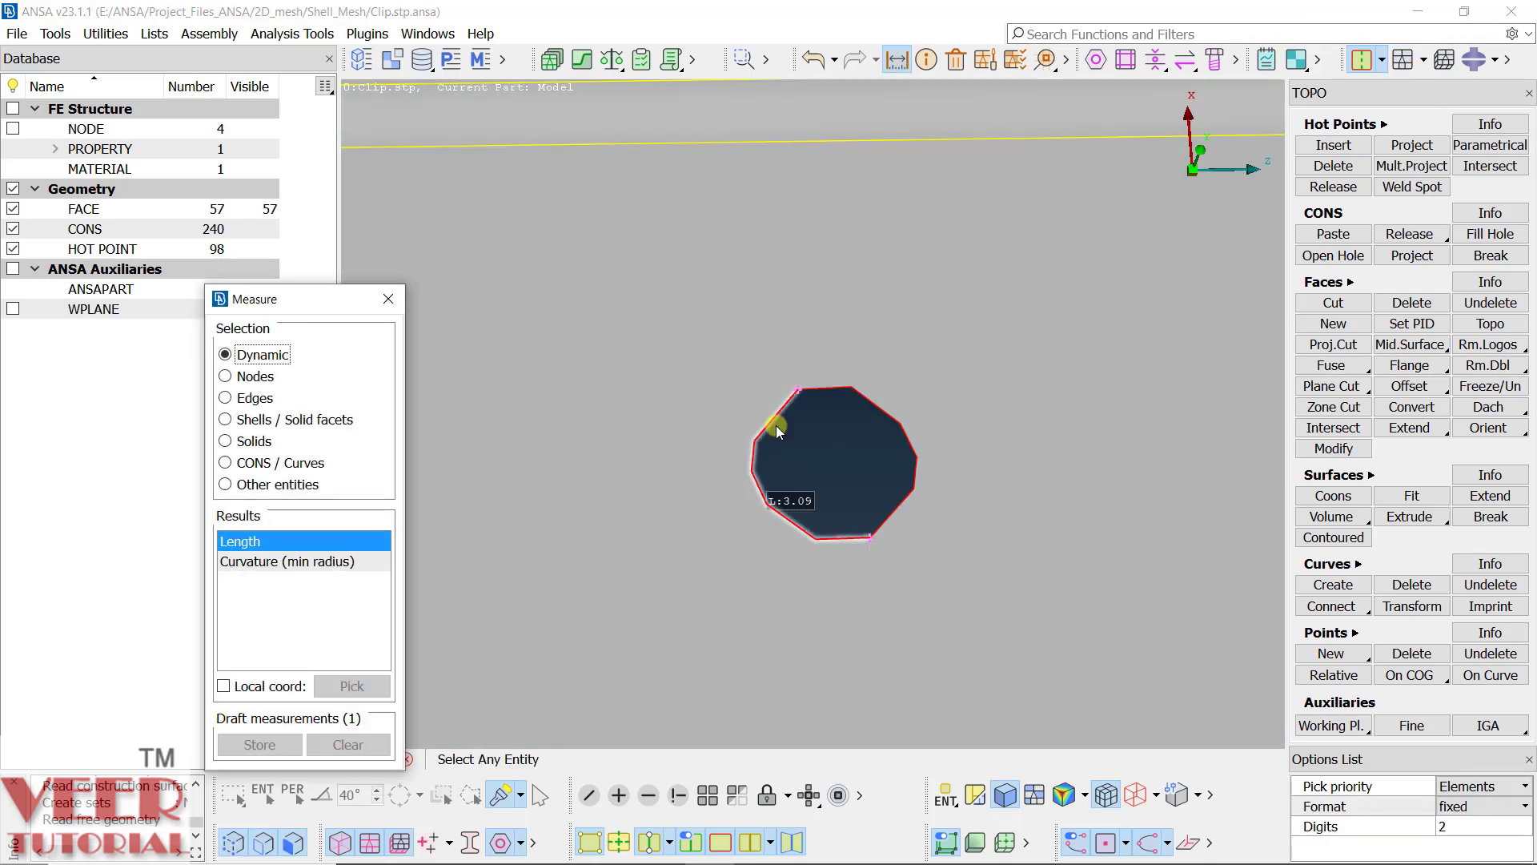
click(829, 480)
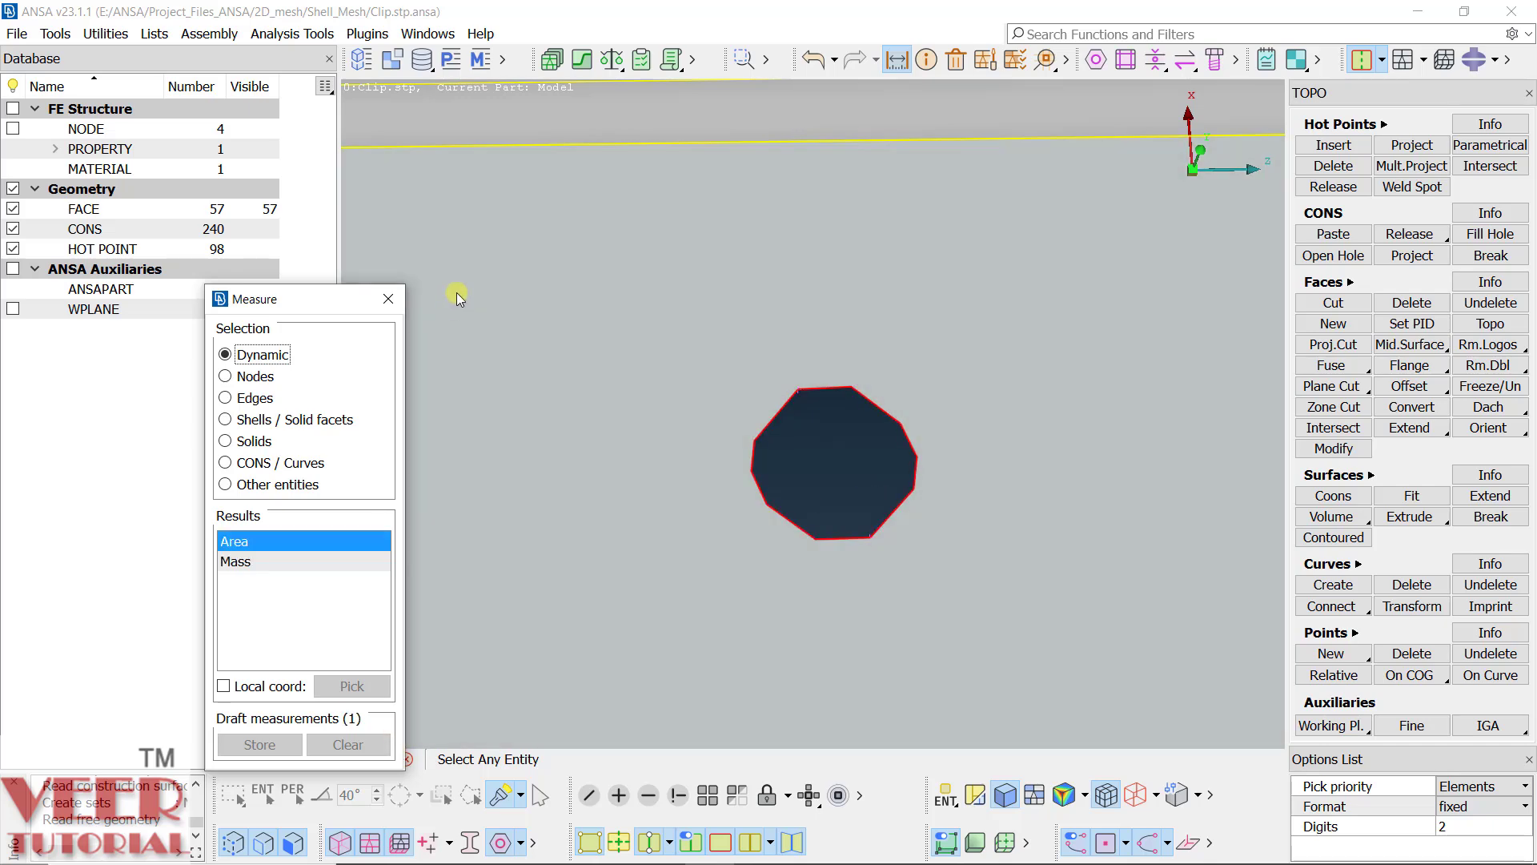
click(388, 301)
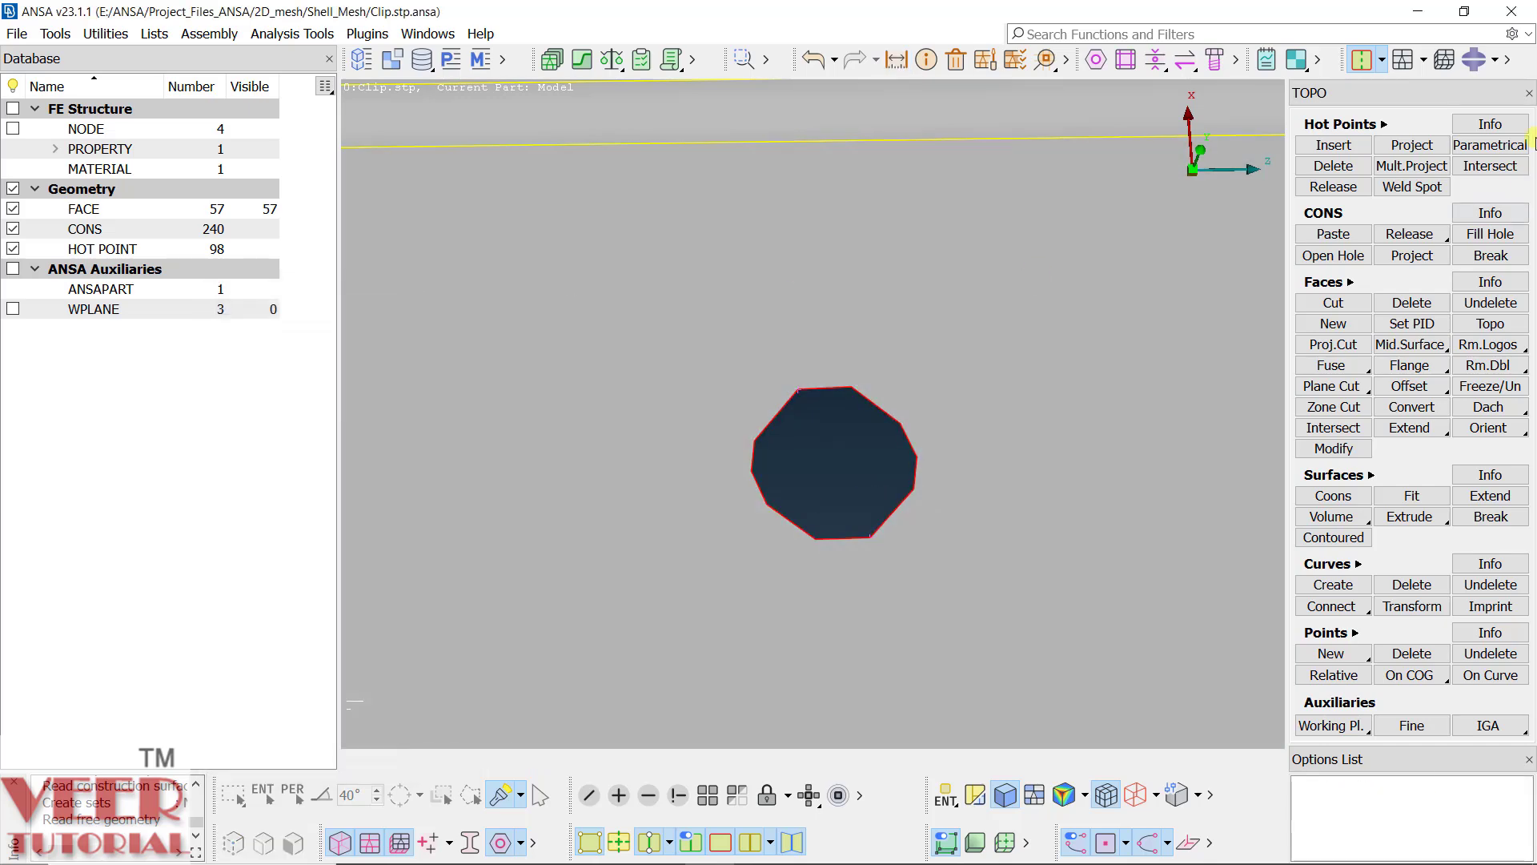
Step: Measure across the small hole between its opposite hot points in mesh mode, then clear the draft measurement and close the Measure tool
click(1407, 62)
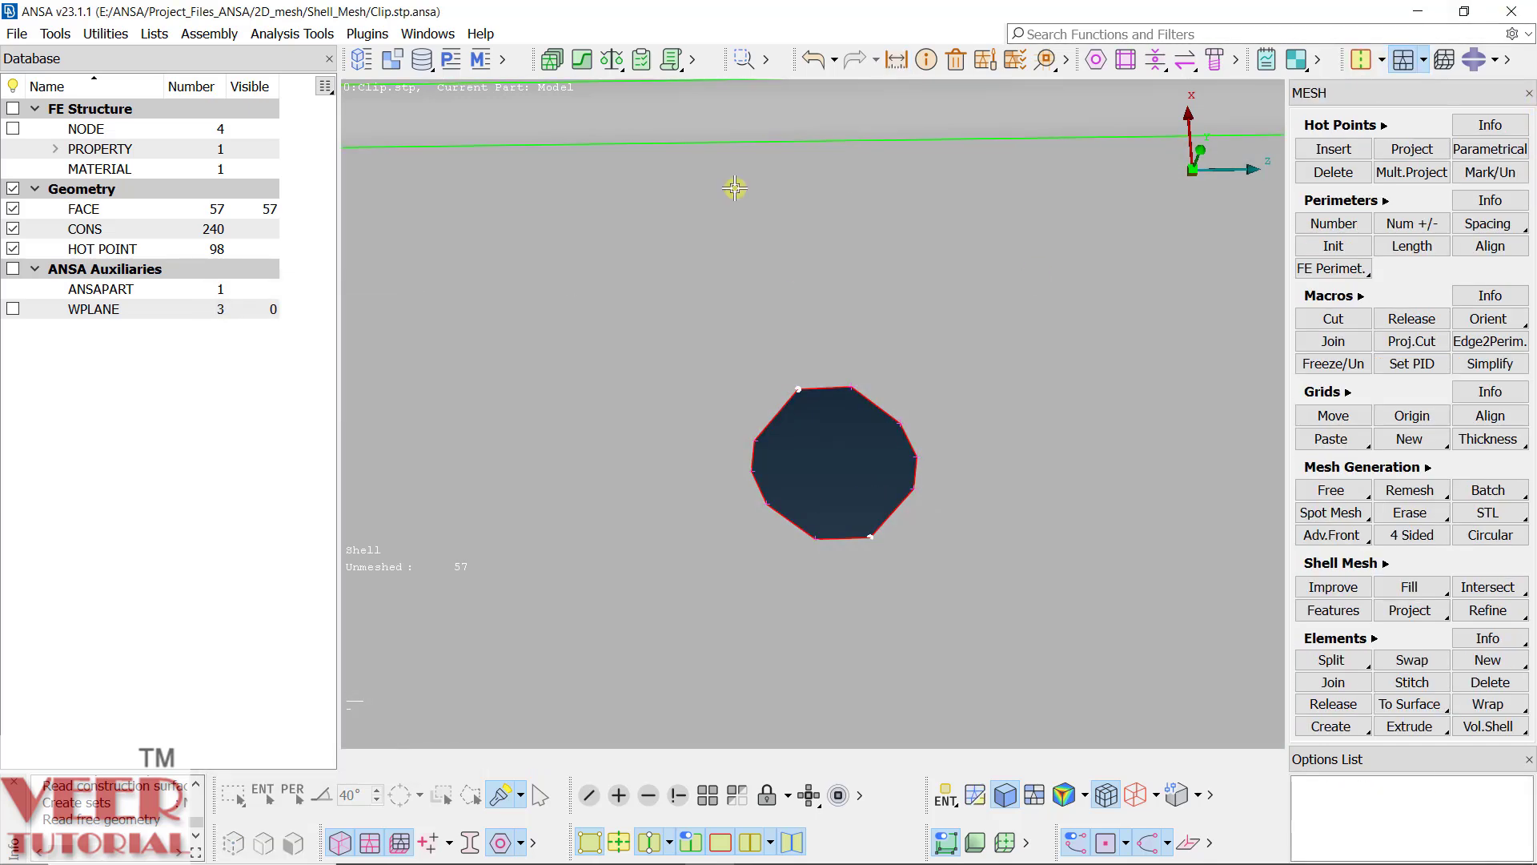
click(894, 63)
click(797, 389)
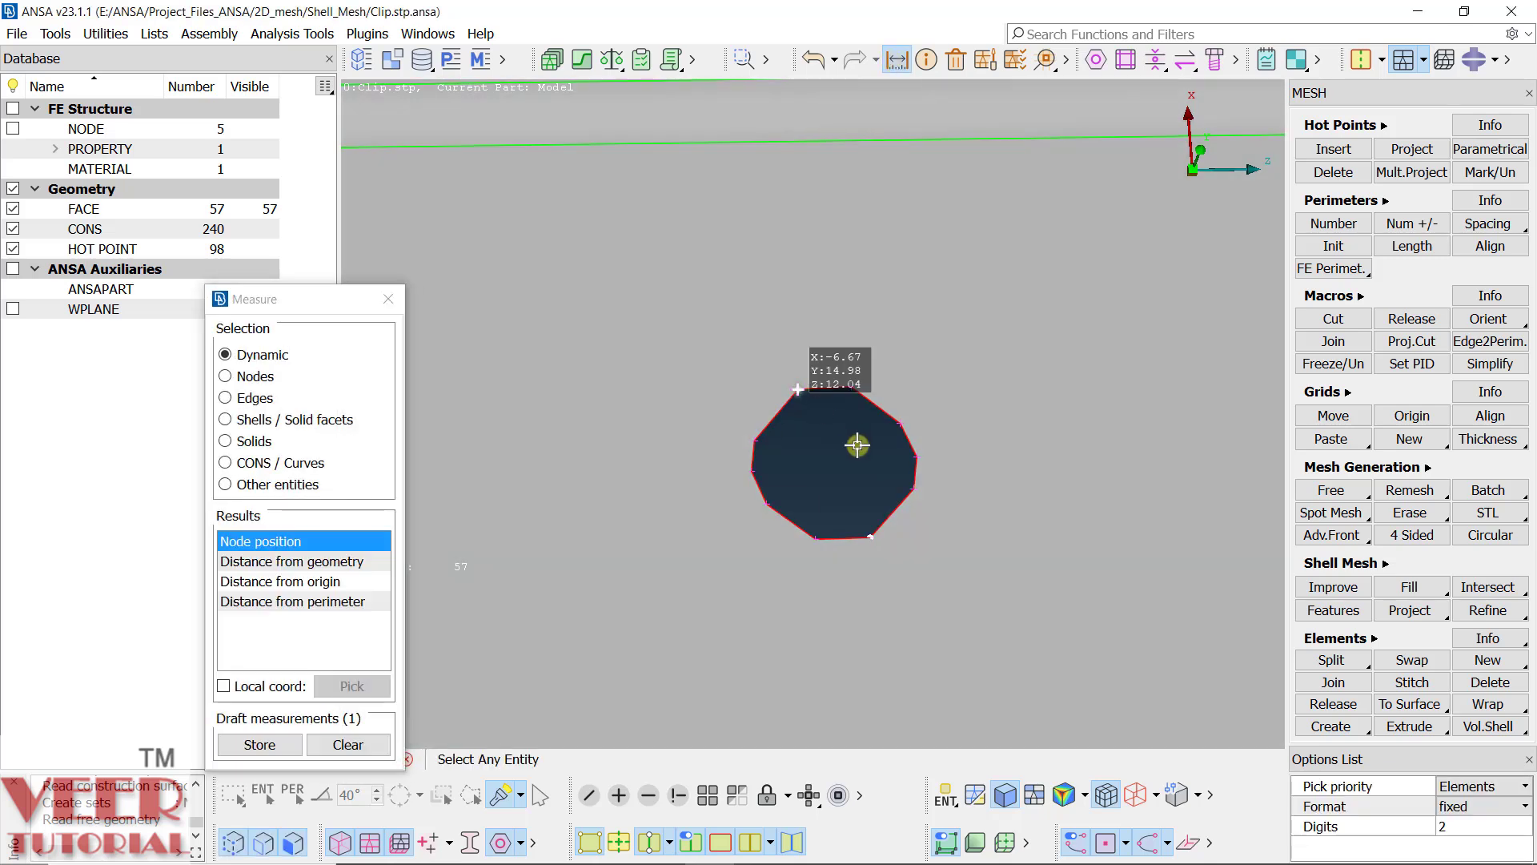
click(871, 537)
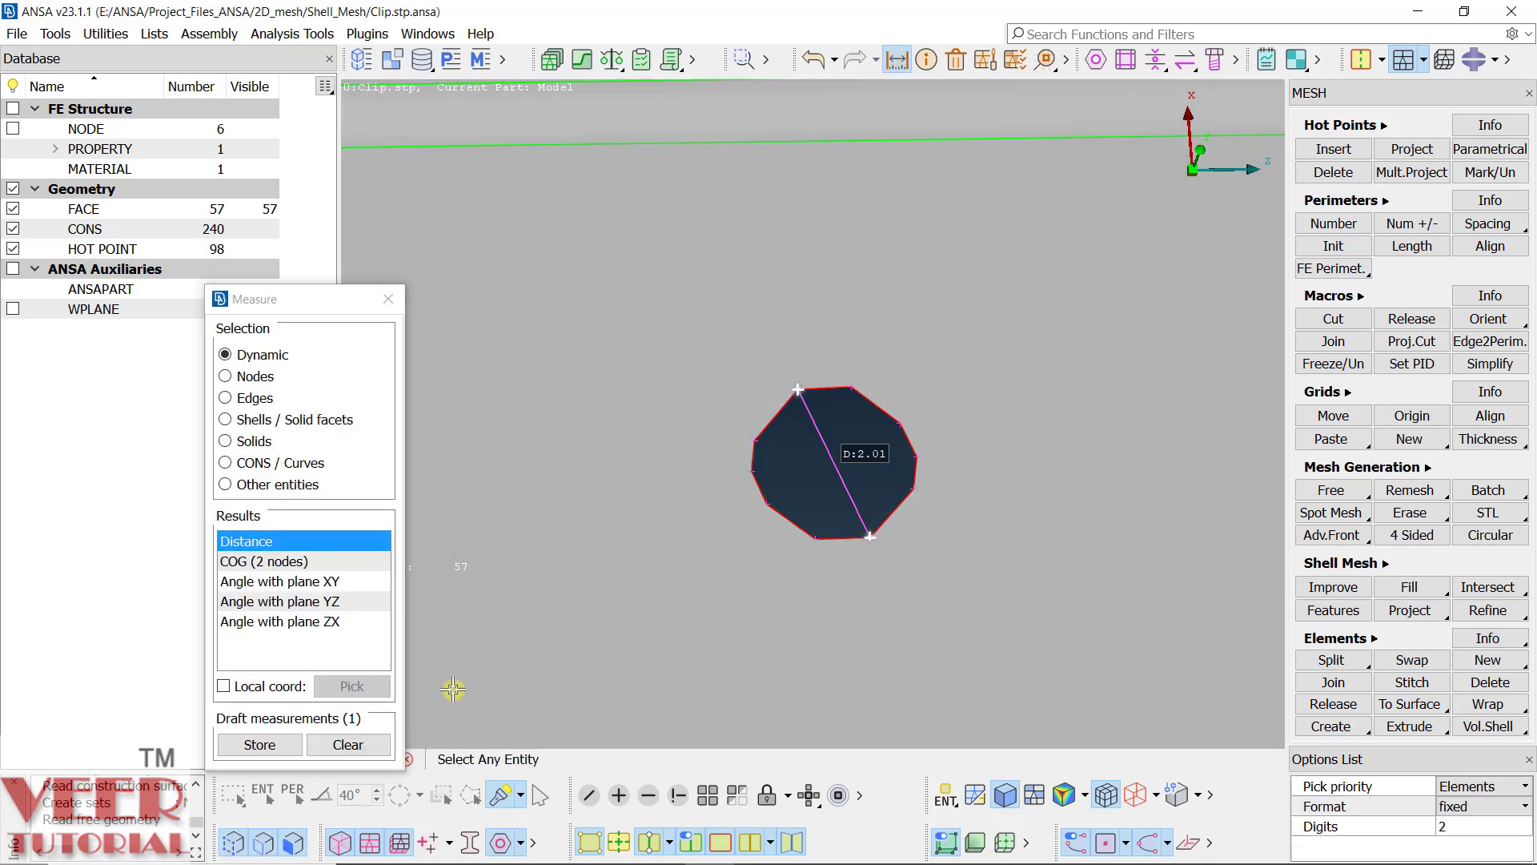
click(347, 744)
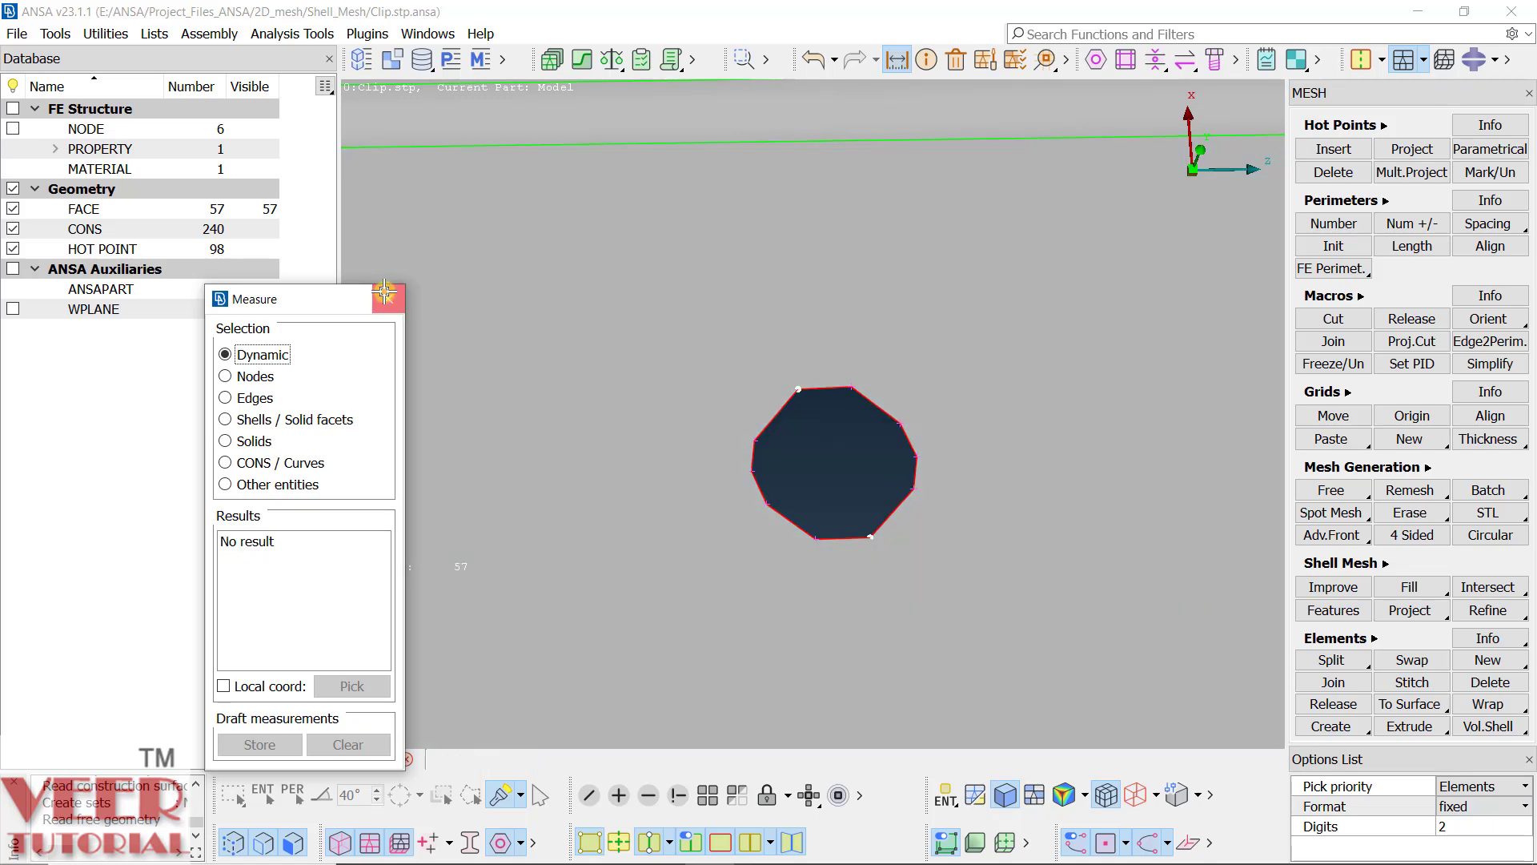
click(386, 293)
Step: In topology mode, Zone Cut the face around the perimeters of all four small holes with width 0.66, 1 zone and Extend Zones enabled
click(1361, 59)
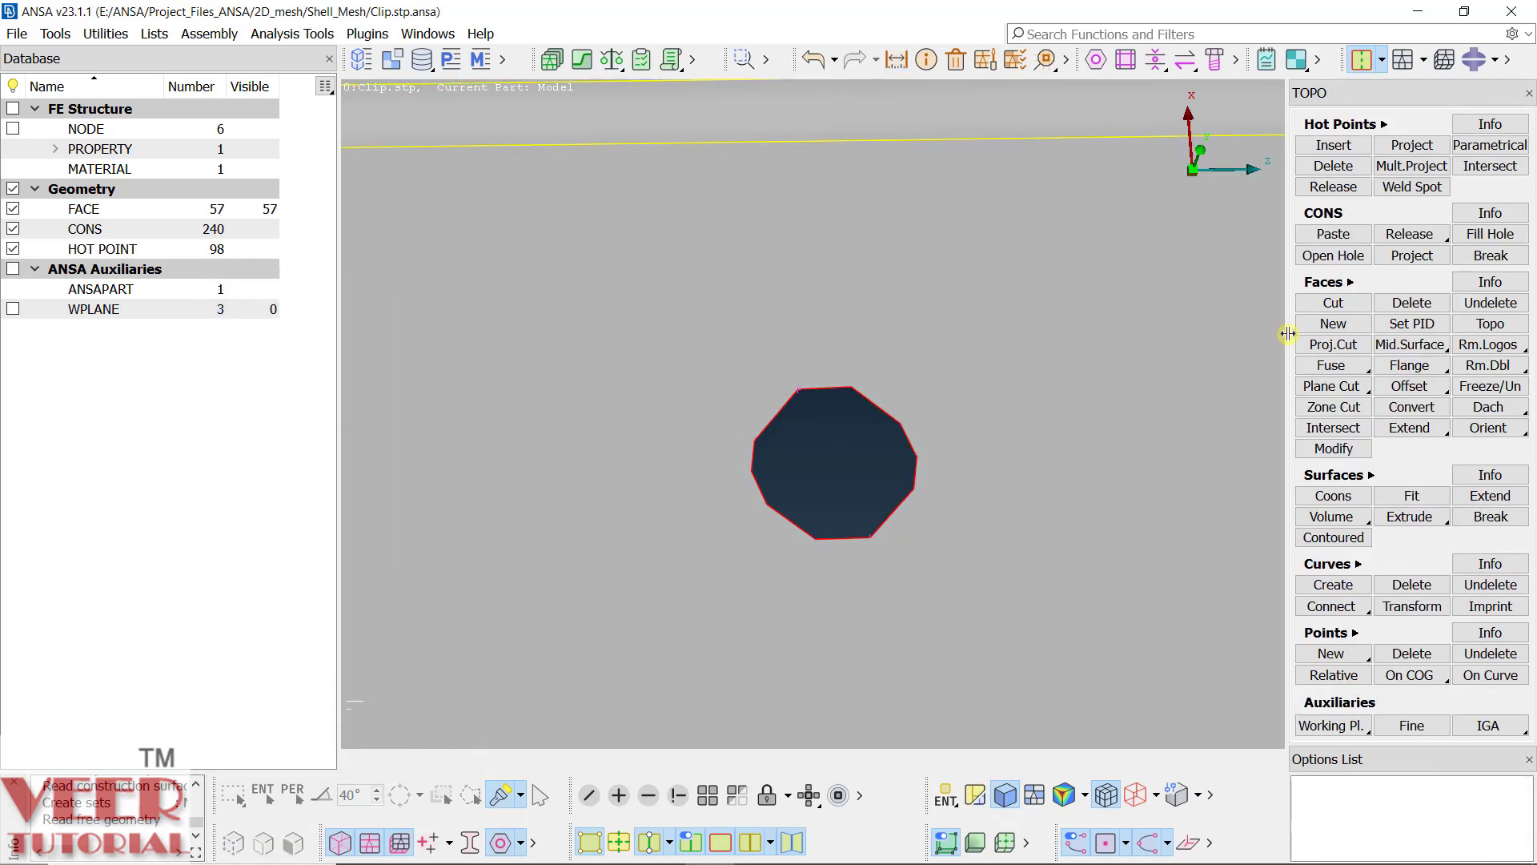
click(1333, 406)
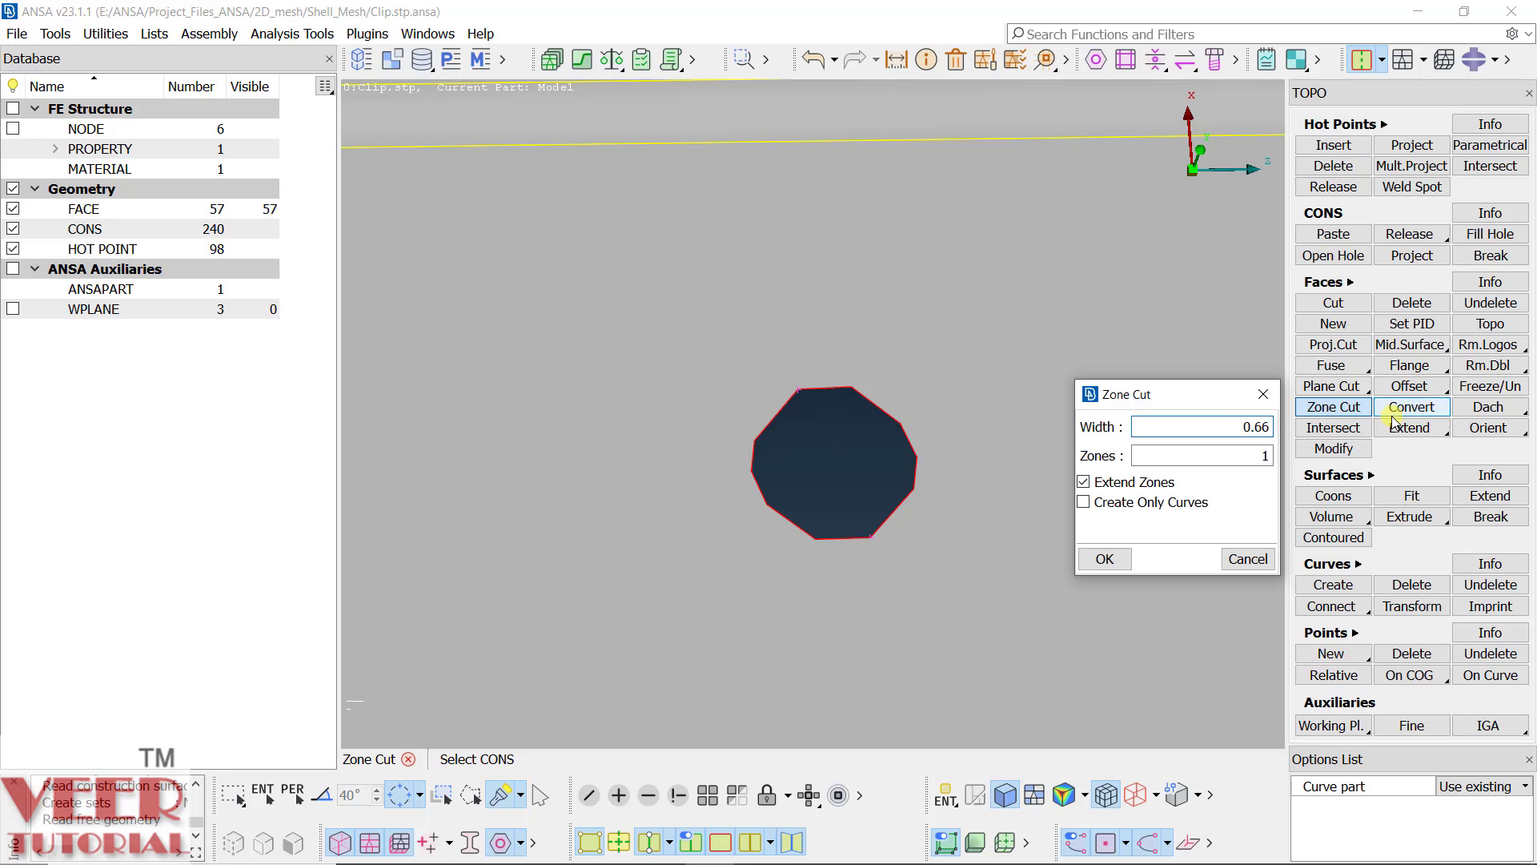
scroll(809, 408, down, 5)
scroll(654, 324, up, 3)
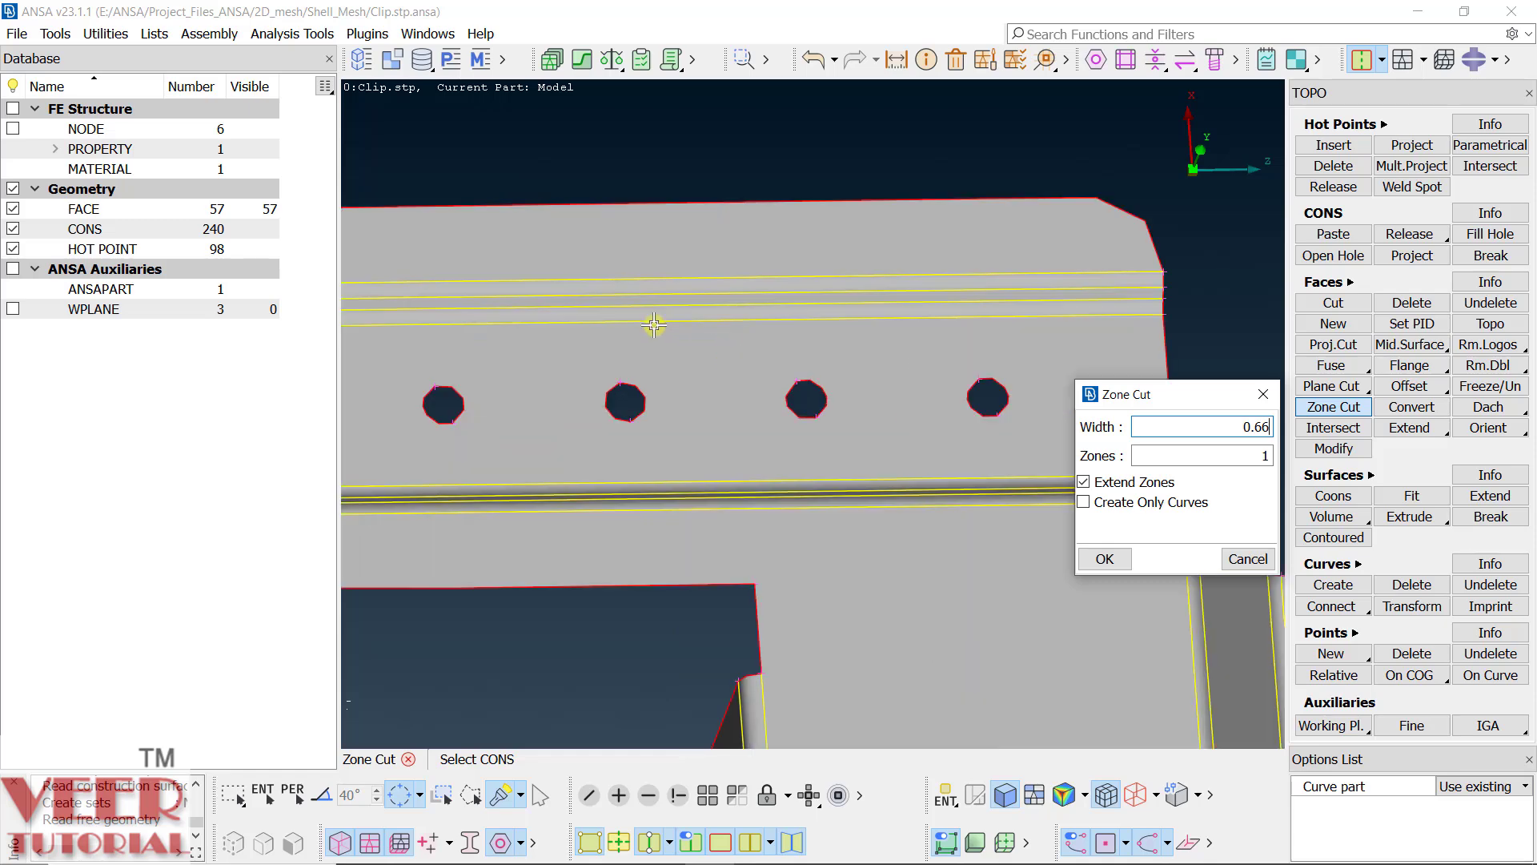
scroll(756, 458, down, 3)
scroll(641, 433, up, 6)
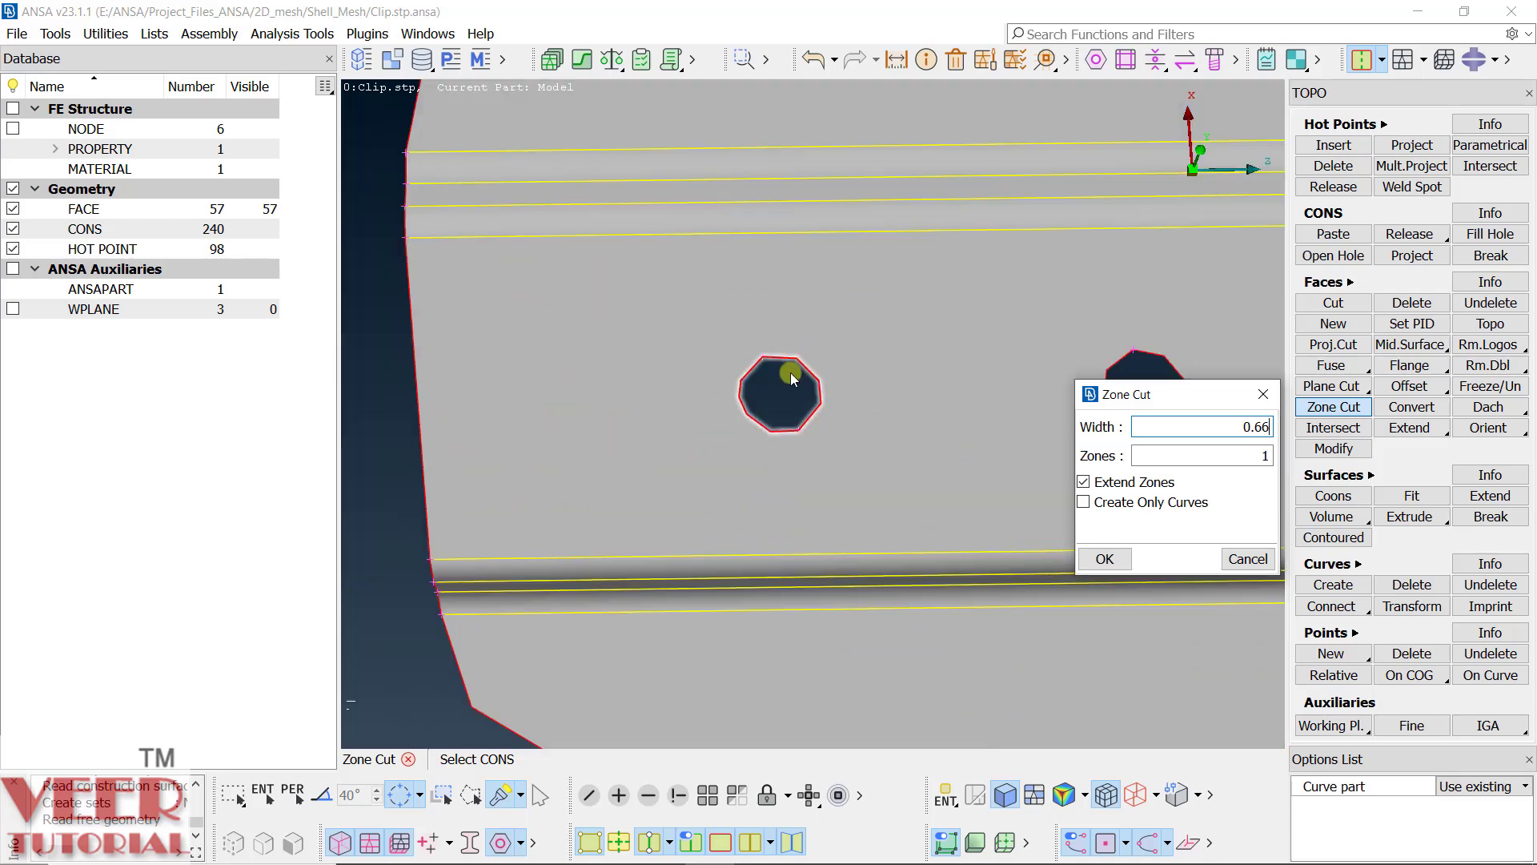
scroll(791, 380, down, 3)
scroll(739, 435, up, 4)
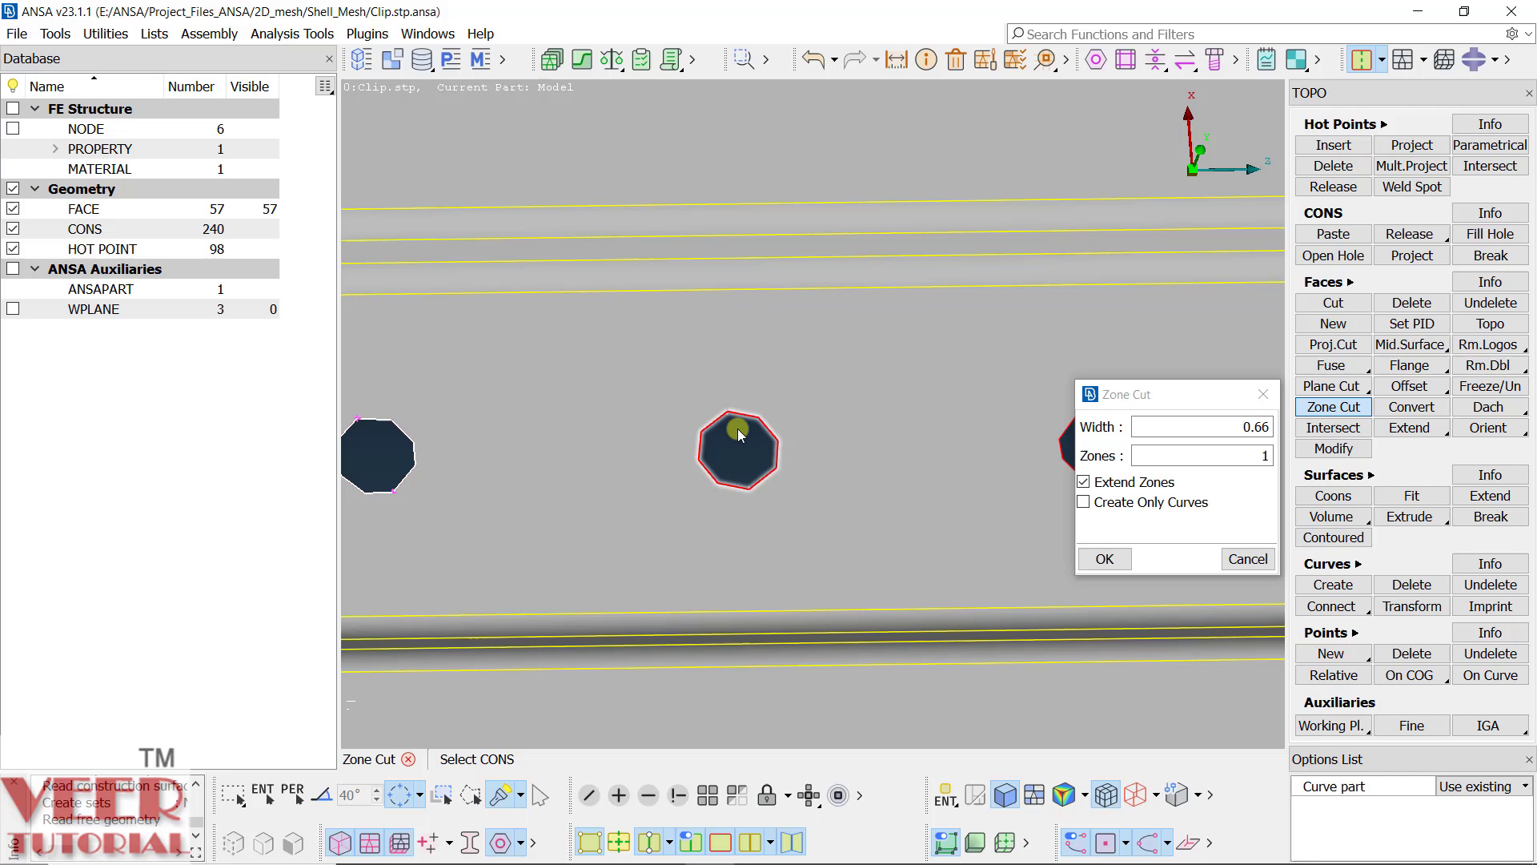
scroll(739, 434, down, 3)
scroll(703, 415, up, 4)
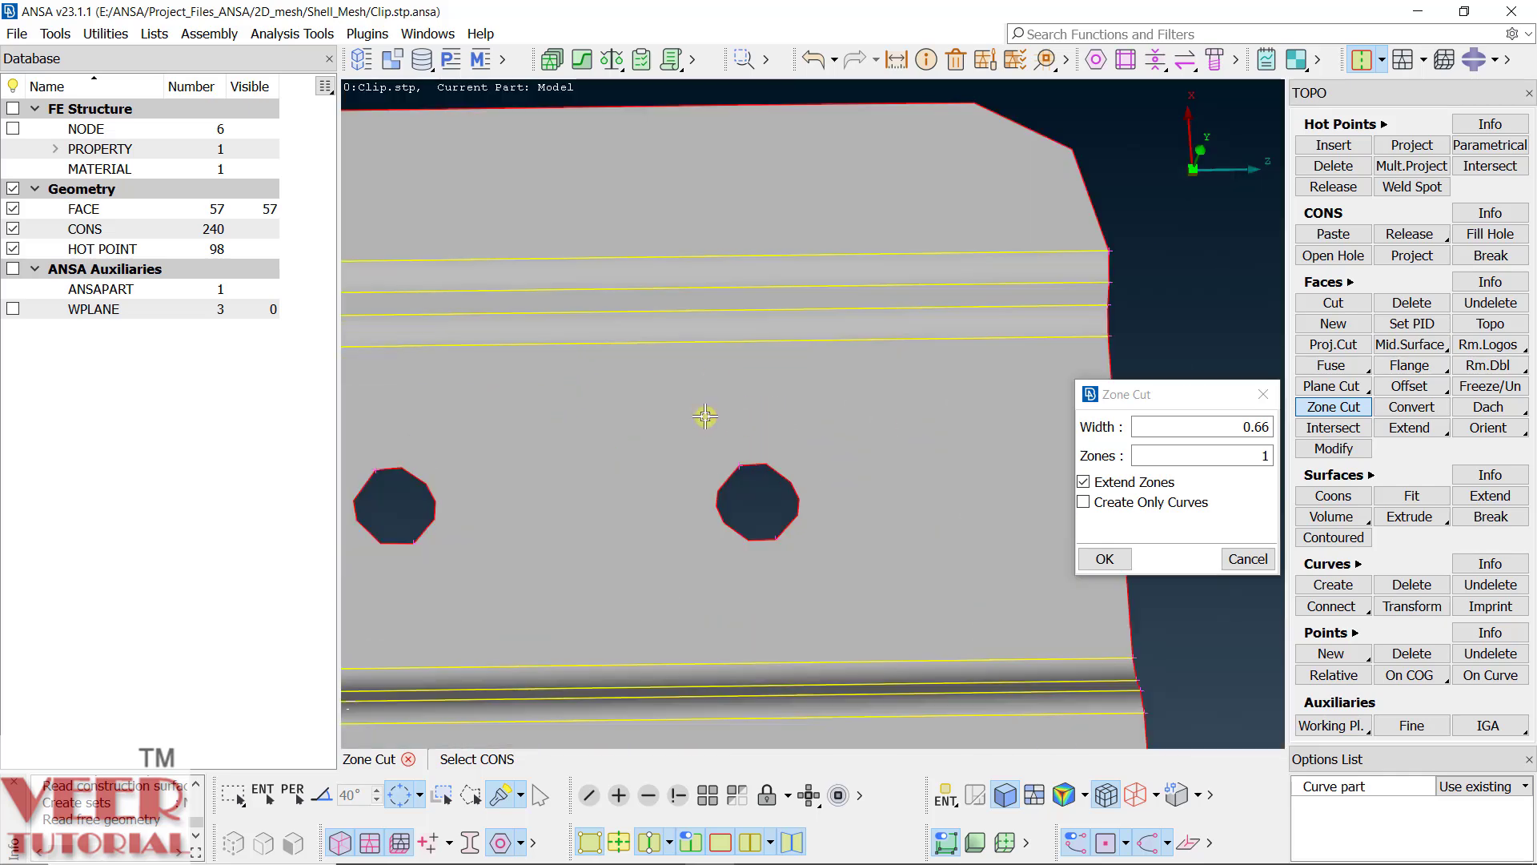
click(427, 490)
click(731, 476)
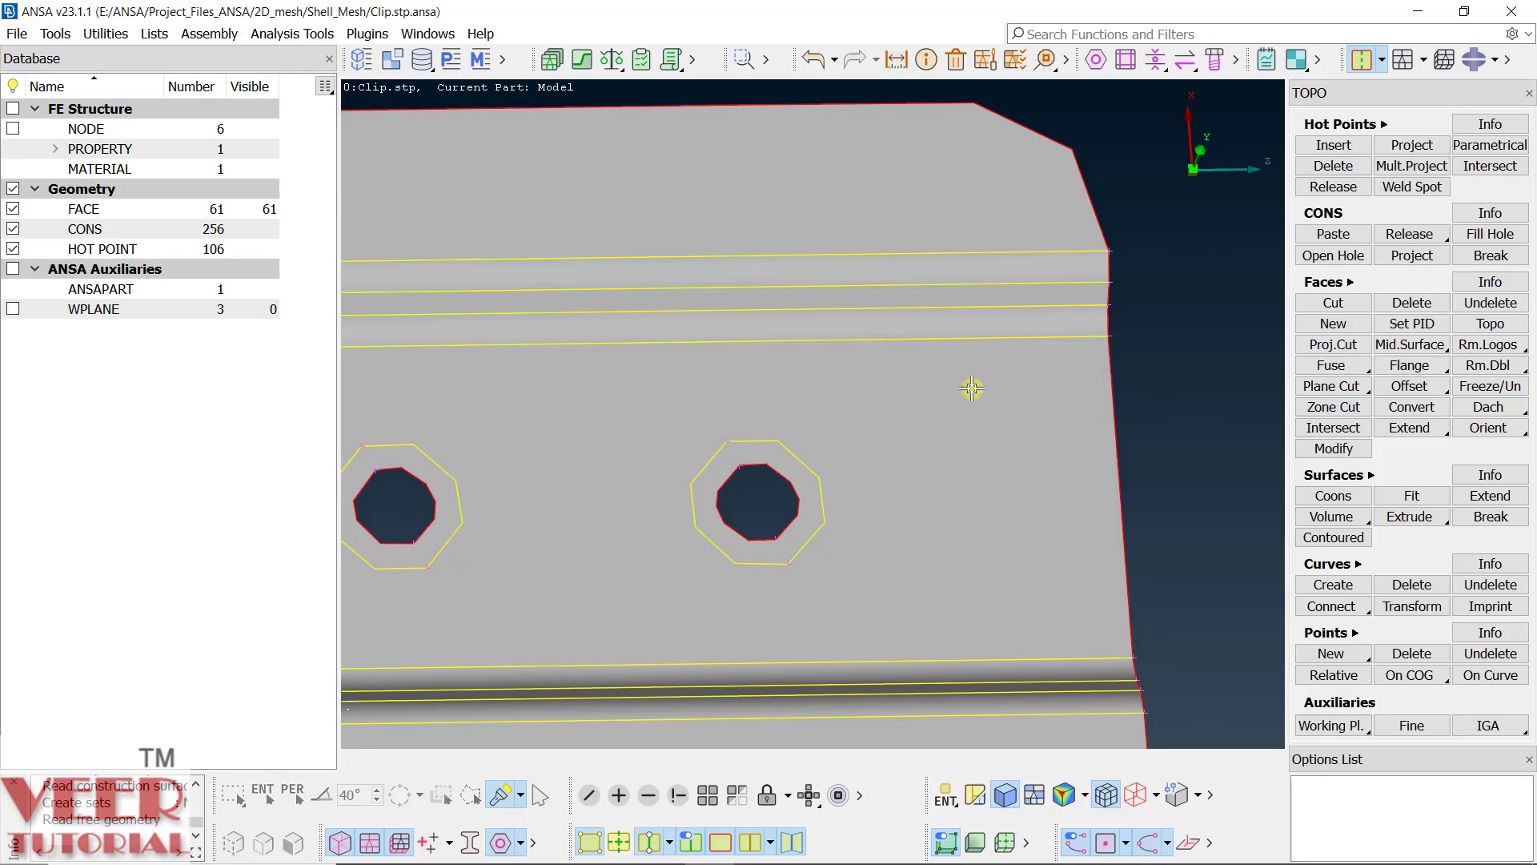
Step: In mesh mode, set the element length of all the clip's perimeters to 1, leaving the distortion values blank
scroll(972, 388, down, 10)
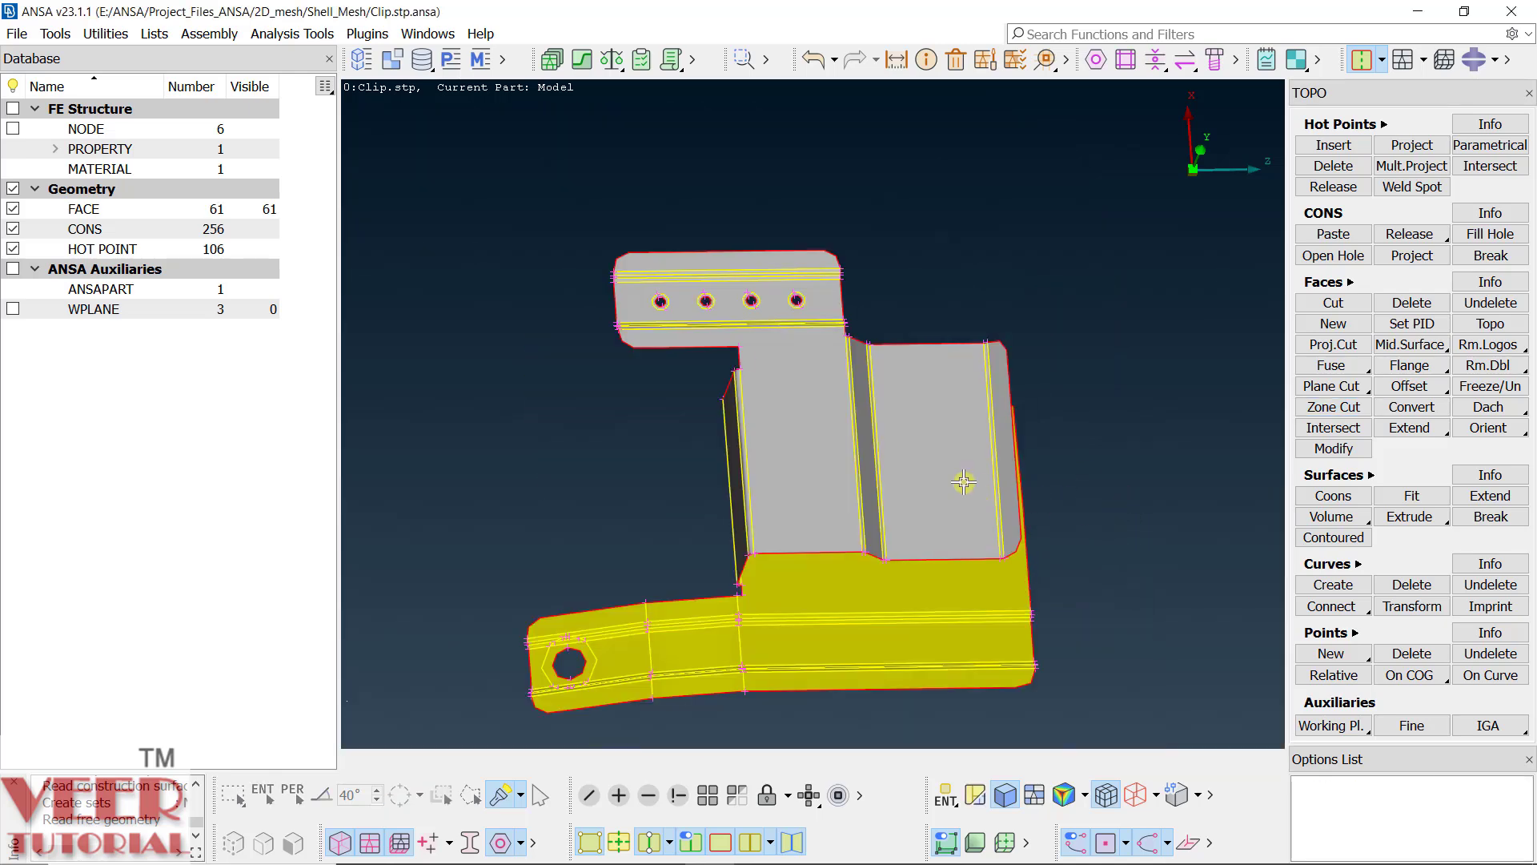
ctrl+drag(773, 449, 801, 415)
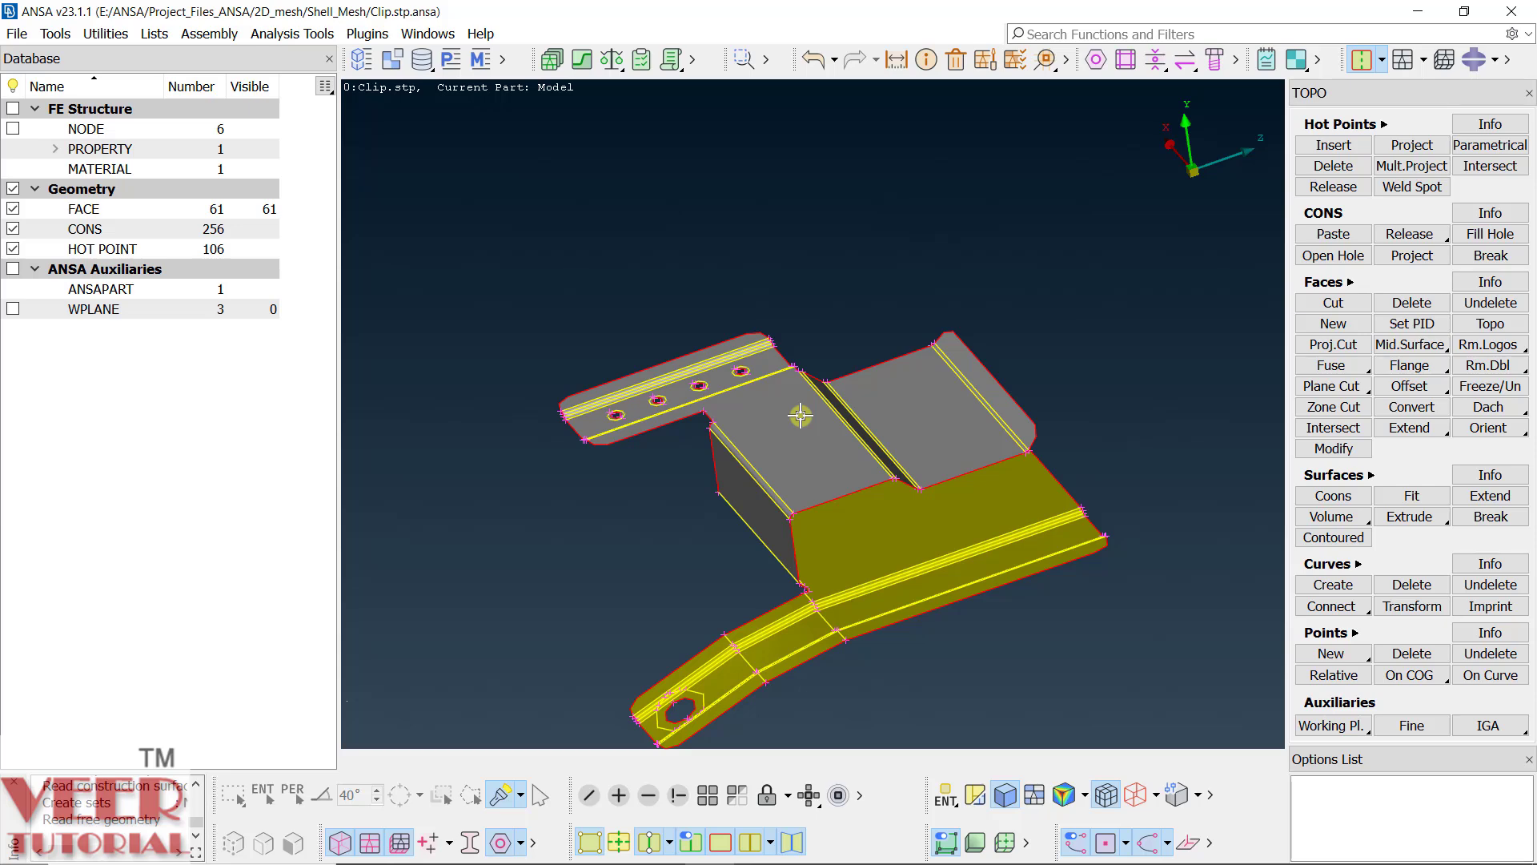
click(1402, 59)
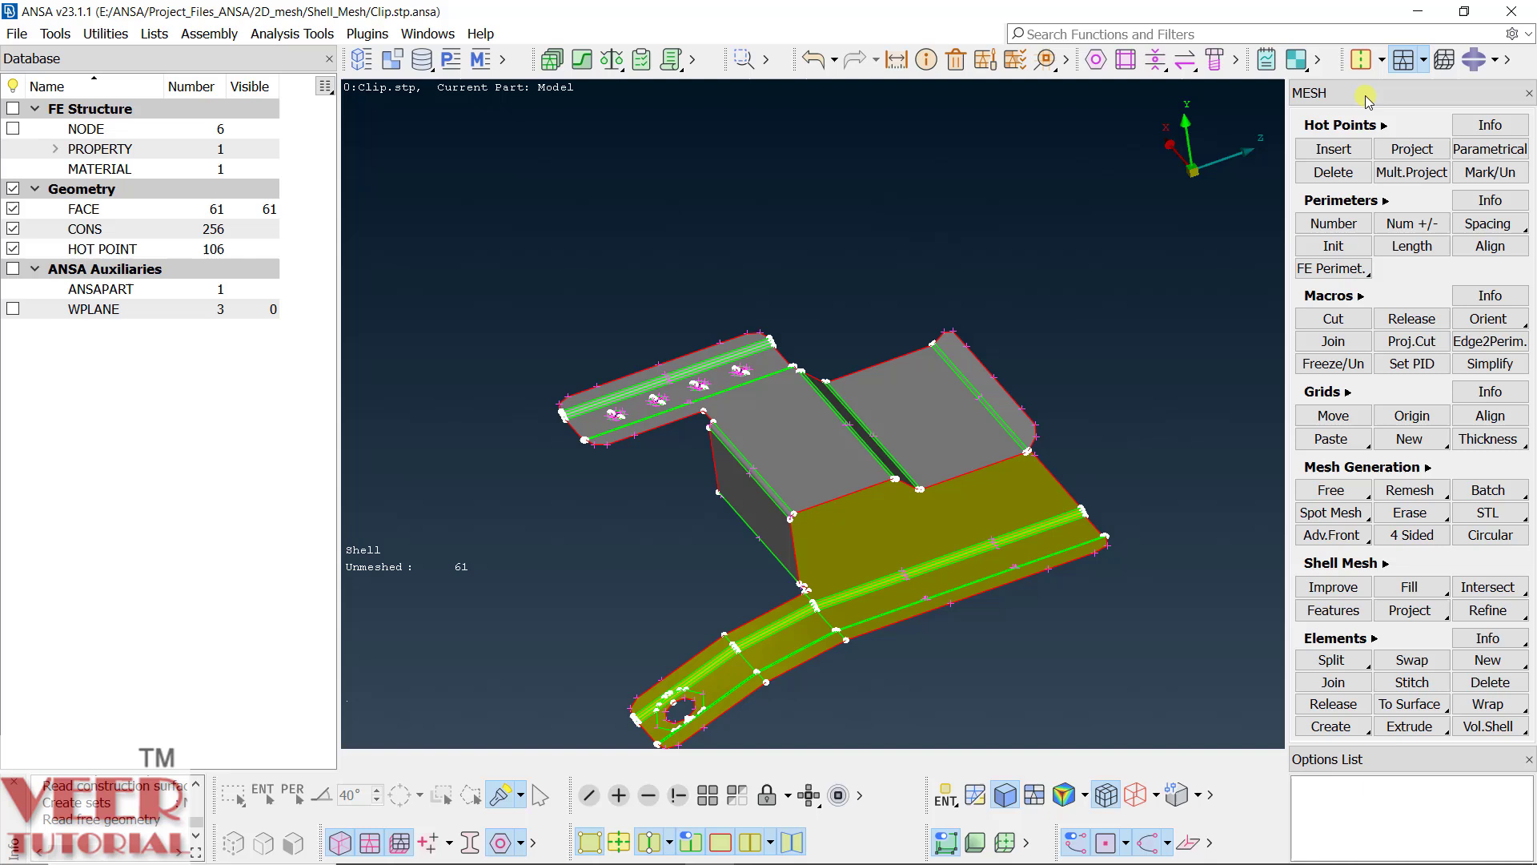
click(1422, 256)
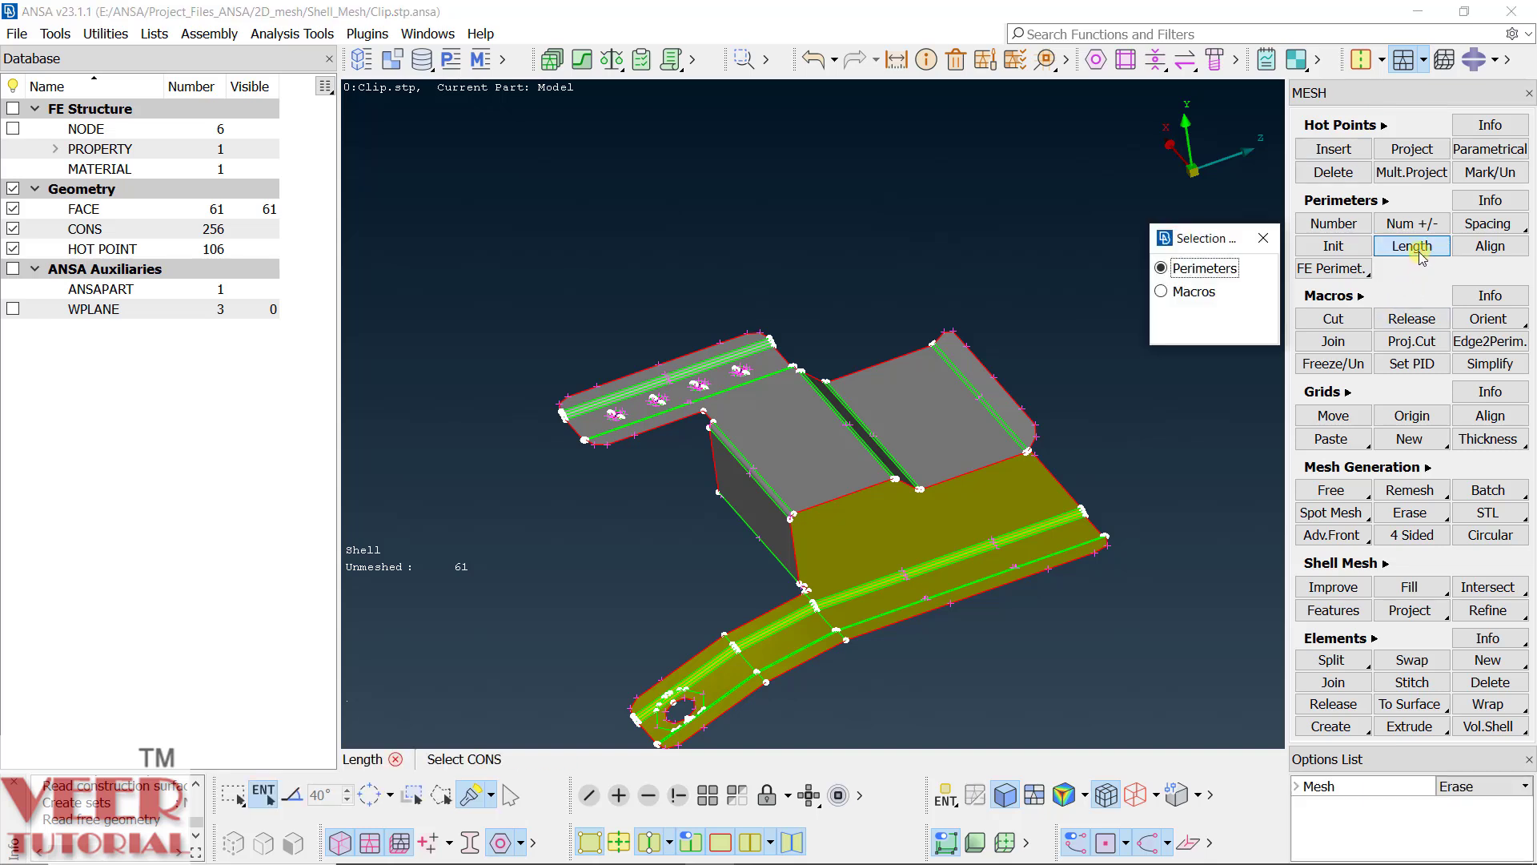
scroll(676, 327, down, 5)
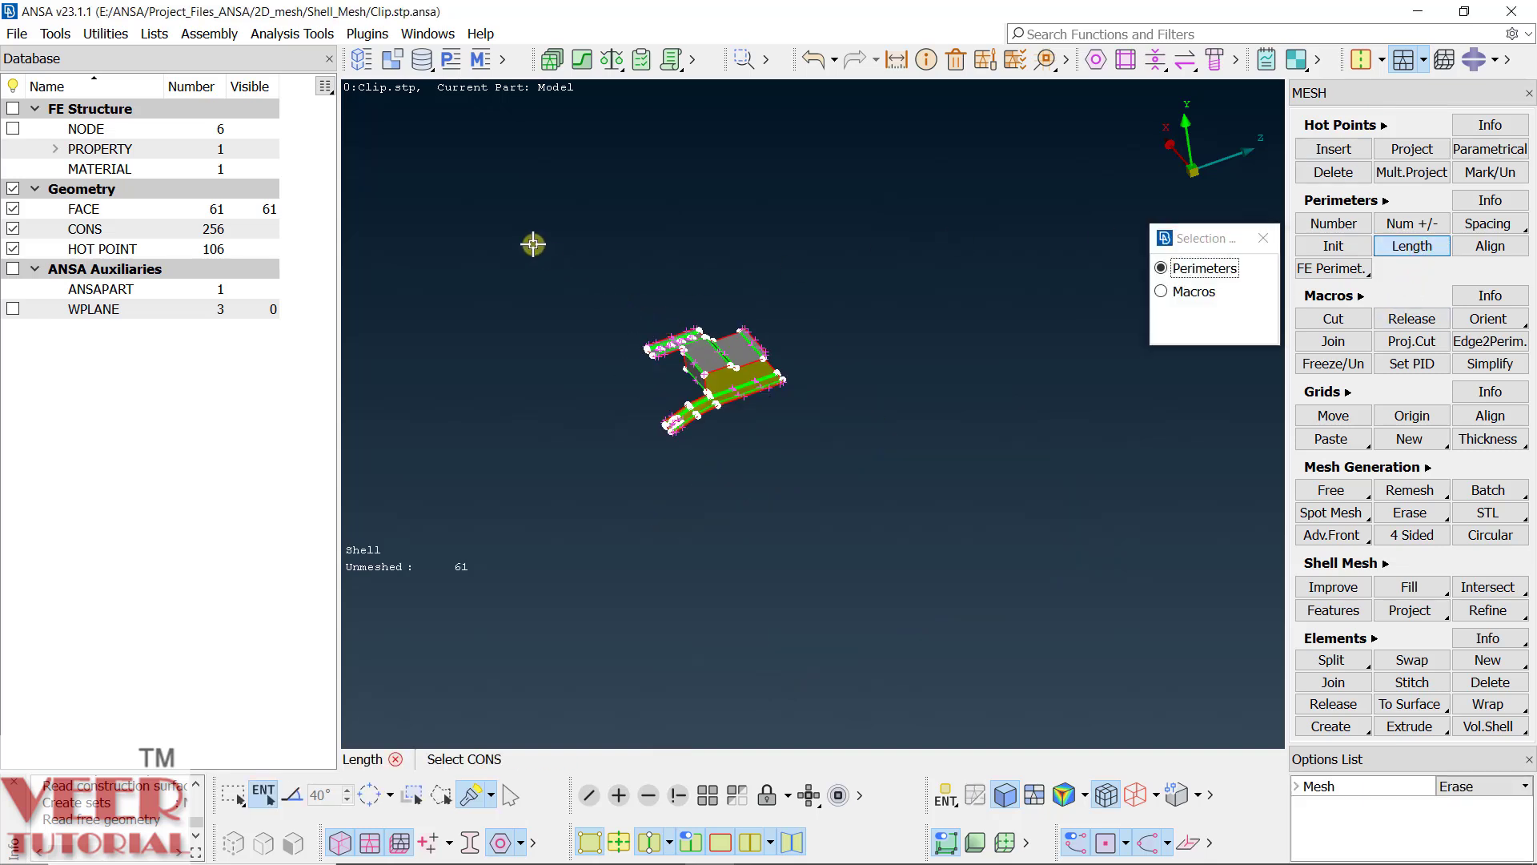
drag(533, 244, 901, 585)
middle_click(961, 365)
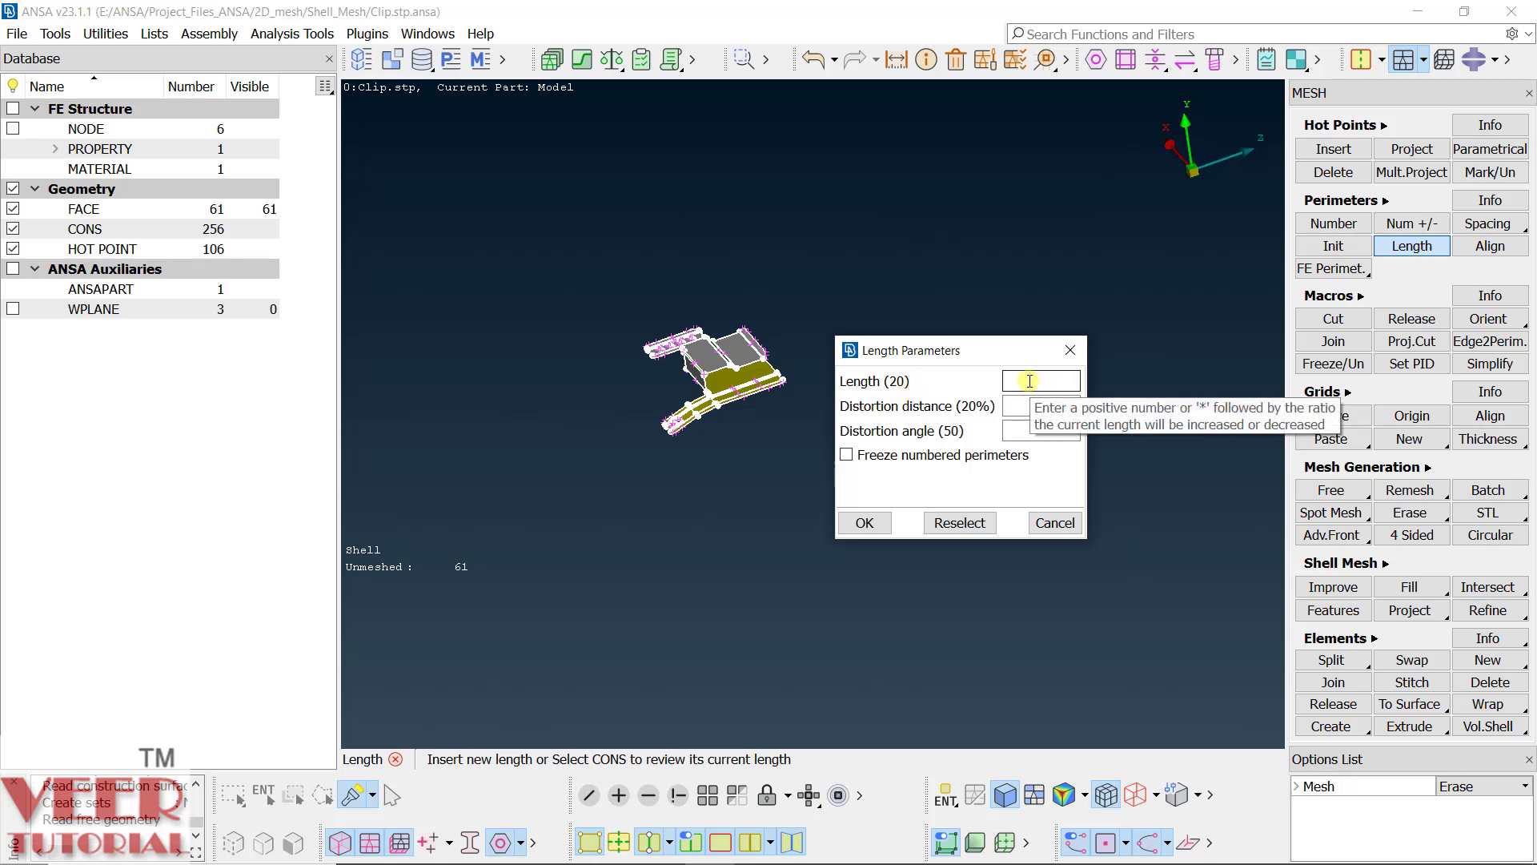
click(865, 523)
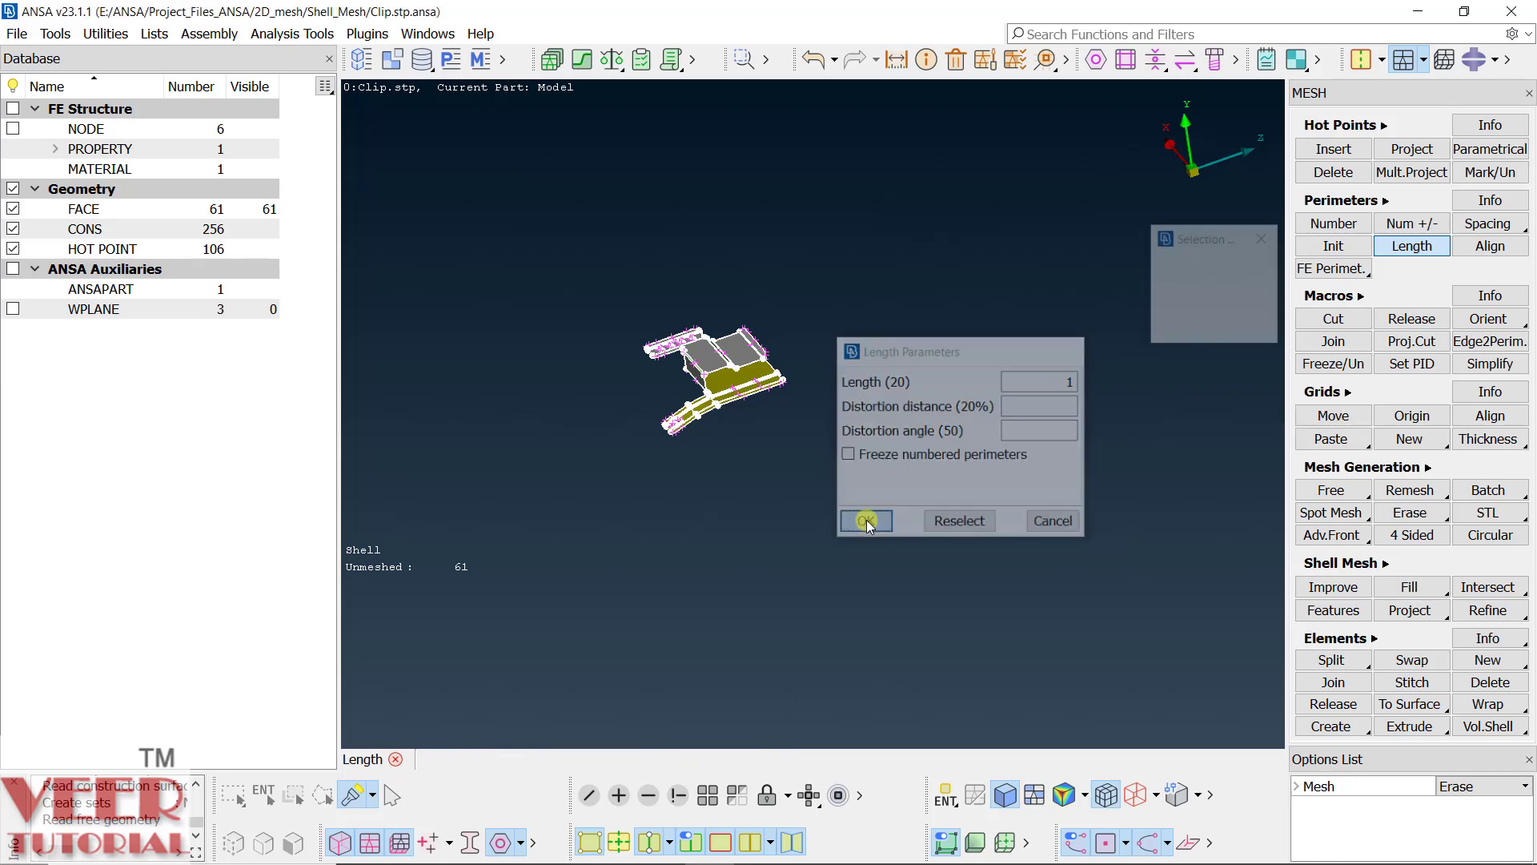
click(1256, 242)
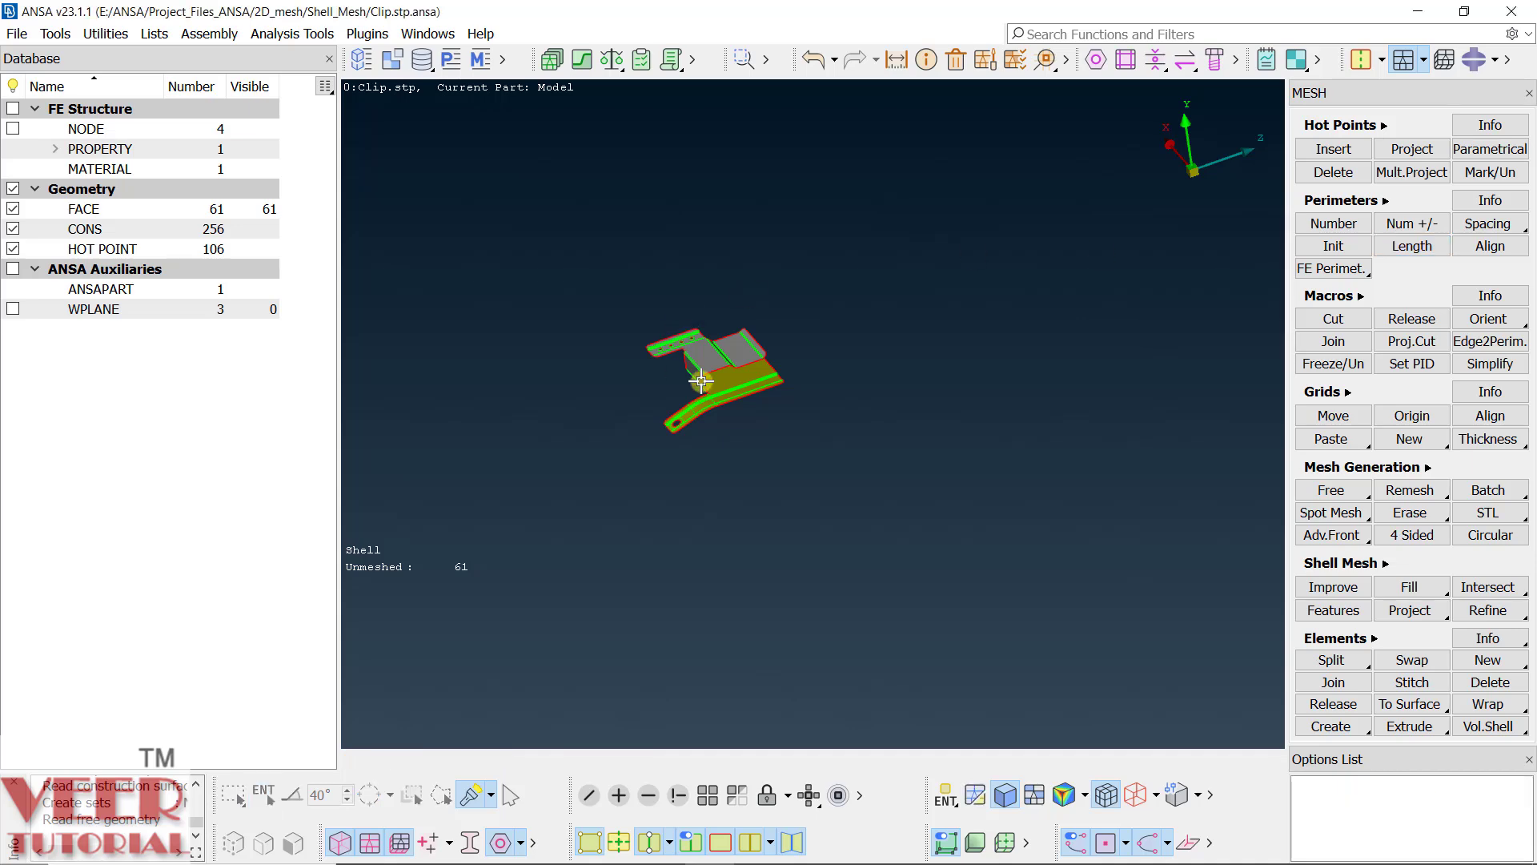
Step: Join the macros where the large end hole's zone cut splits the wider bead, with mesh Reconstruct and Delete hot points enabled
scroll(663, 418, up, 6)
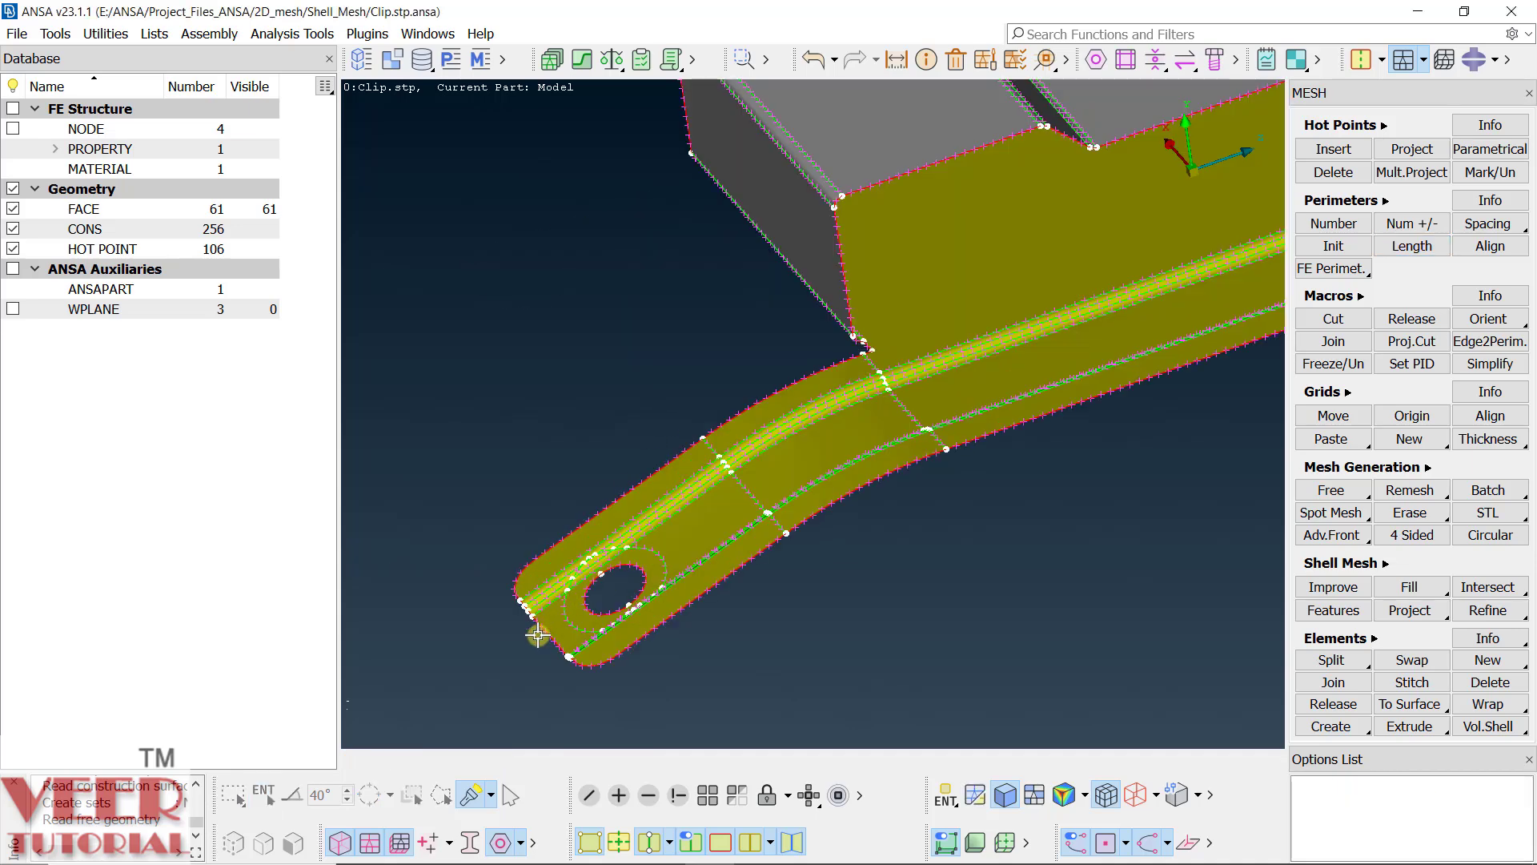
scroll(538, 635, up, 6)
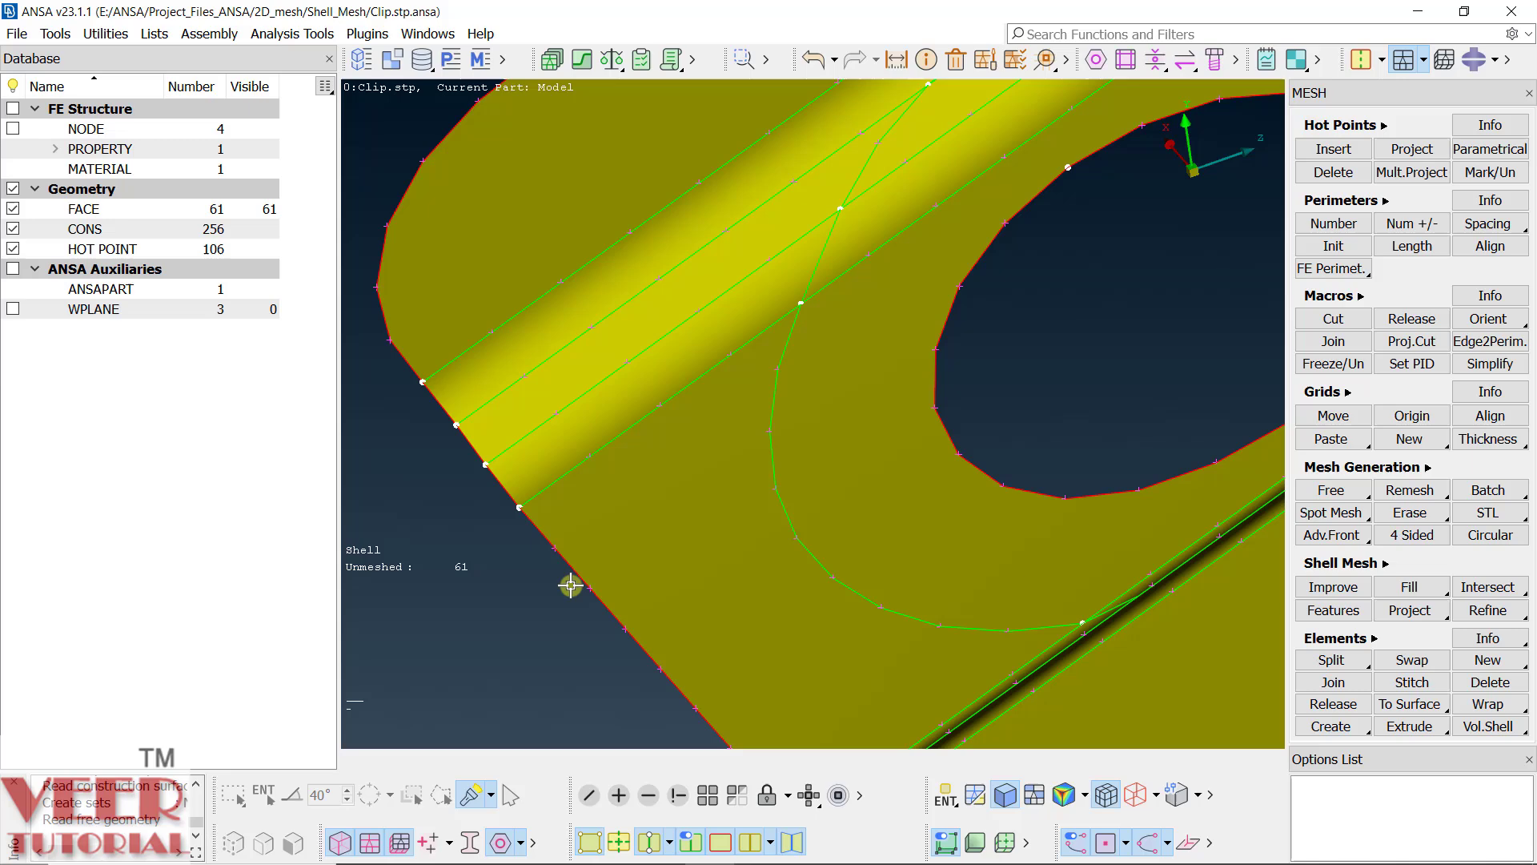
scroll(591, 606, down, 8)
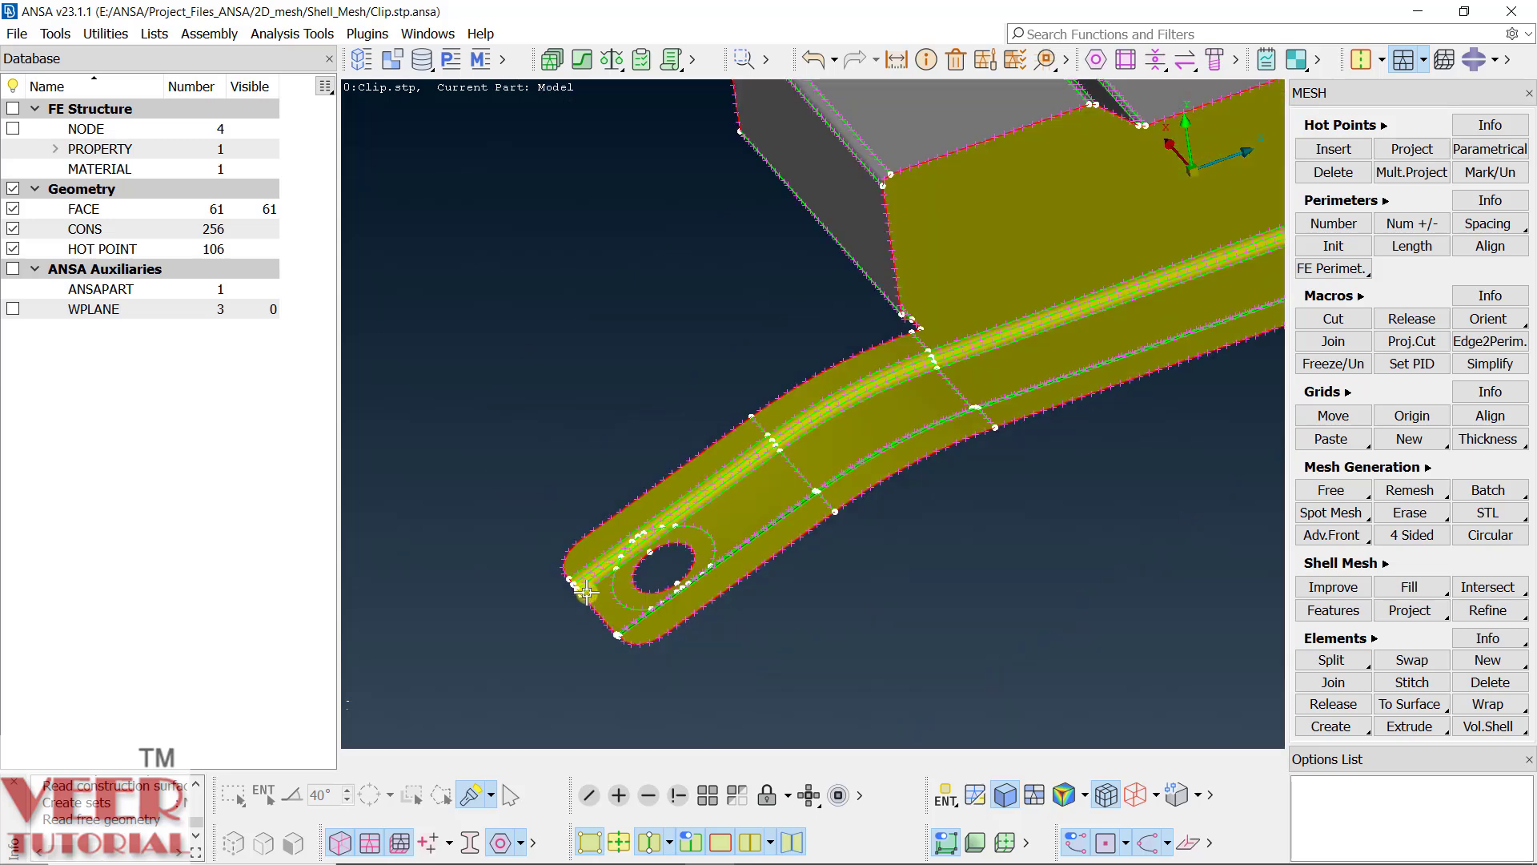
ctrl+drag(594, 579, 648, 560)
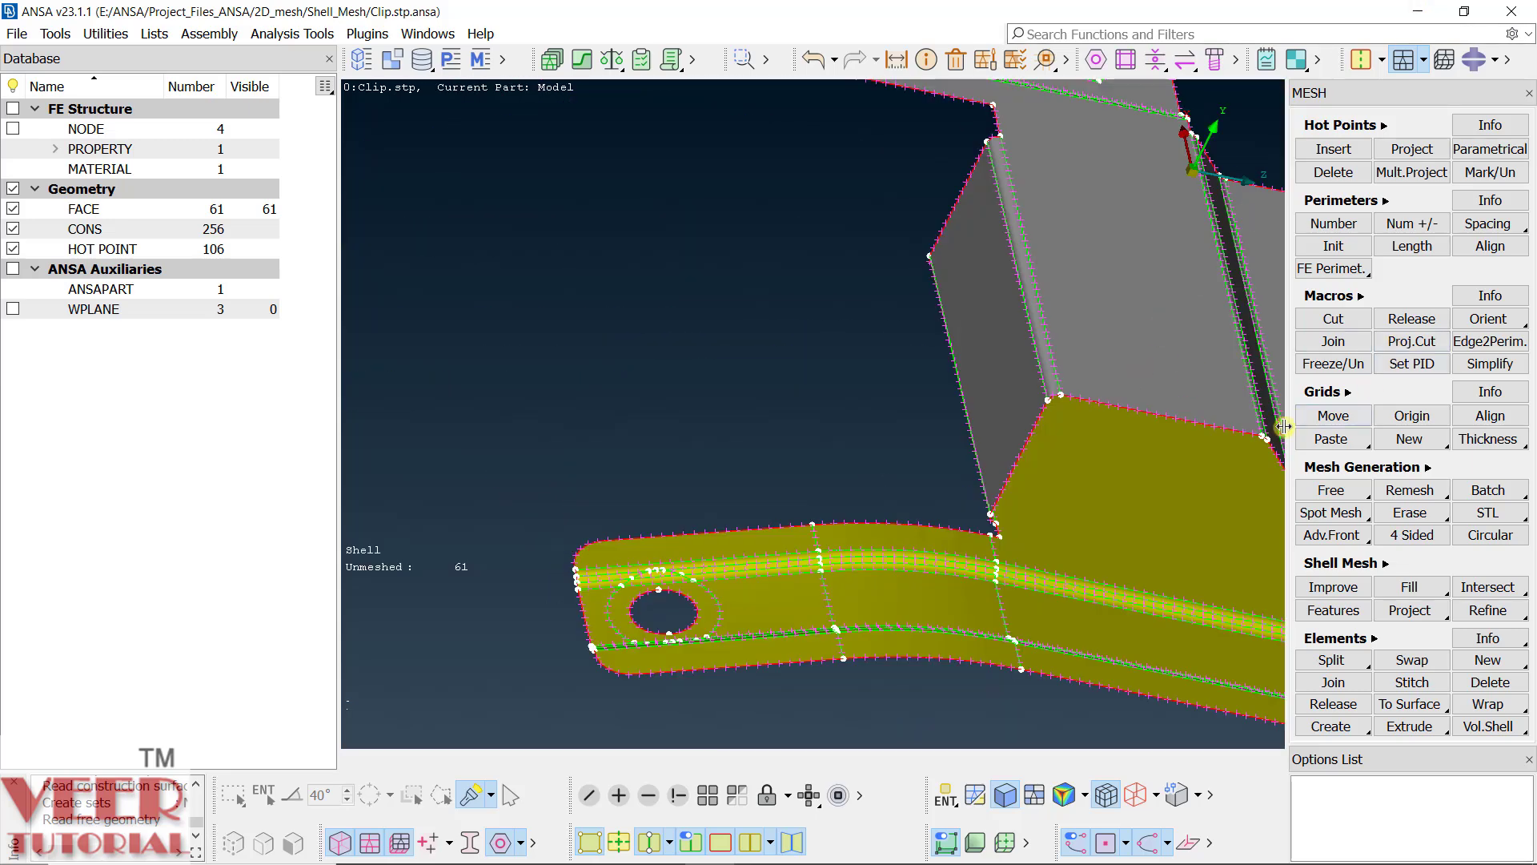
scroll(627, 591, up, 5)
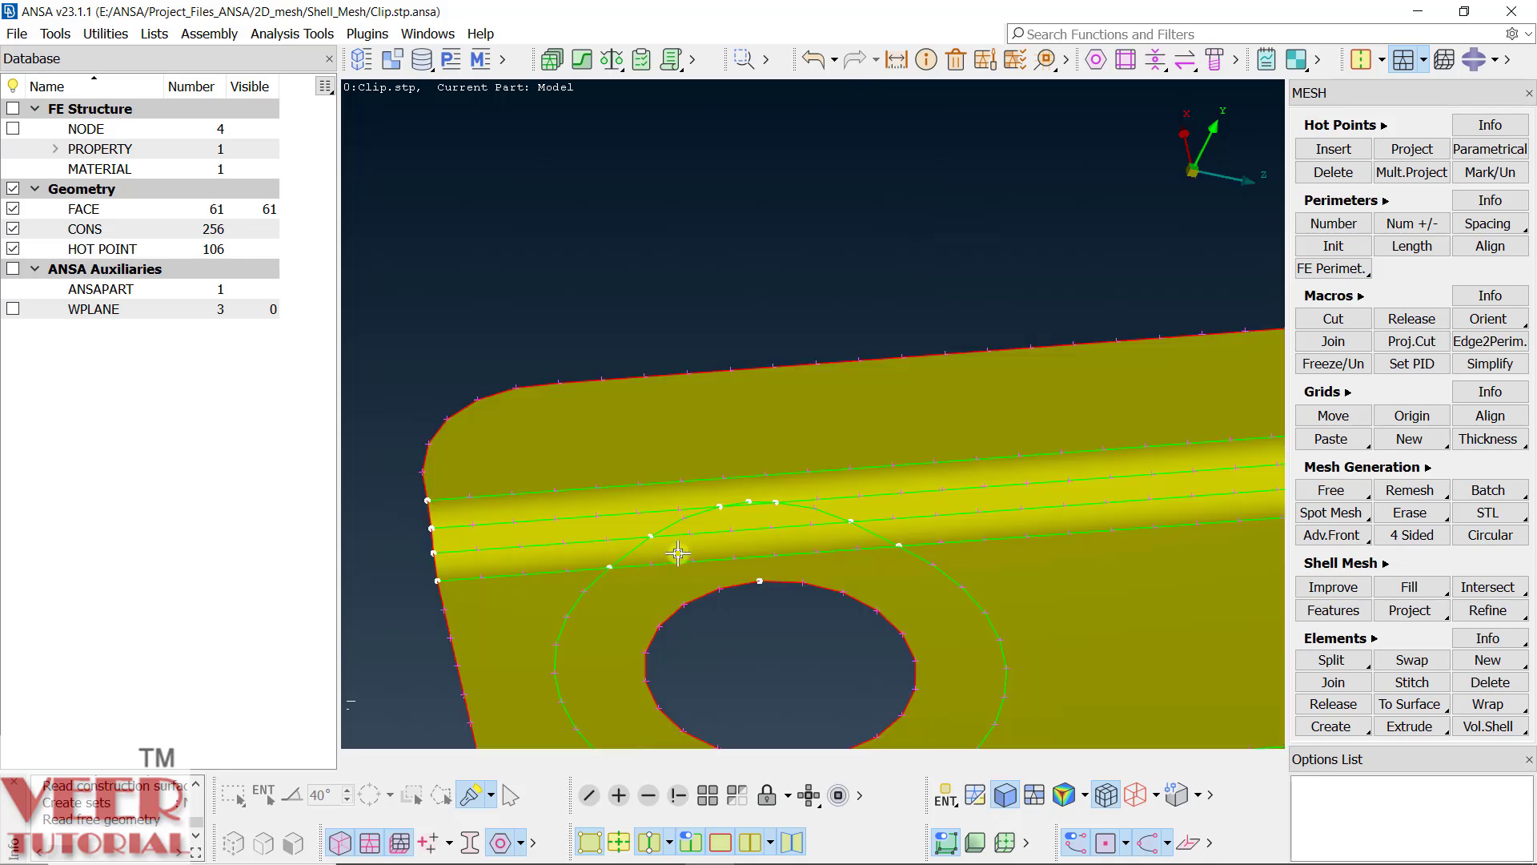
ctrl+drag(771, 413, 762, 519)
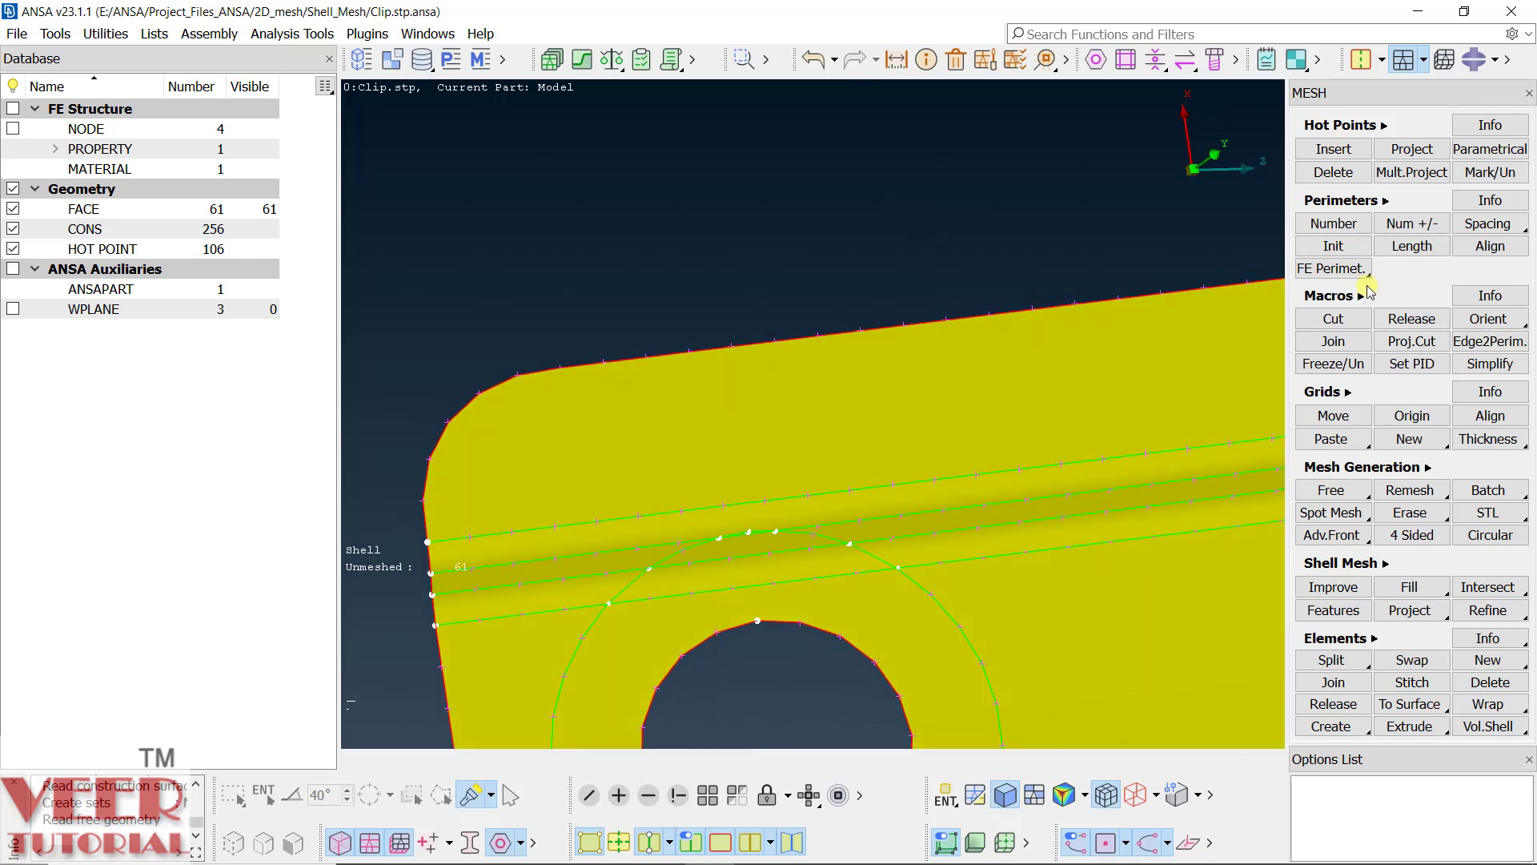
click(1334, 342)
scroll(641, 576, up, 5)
click(629, 585)
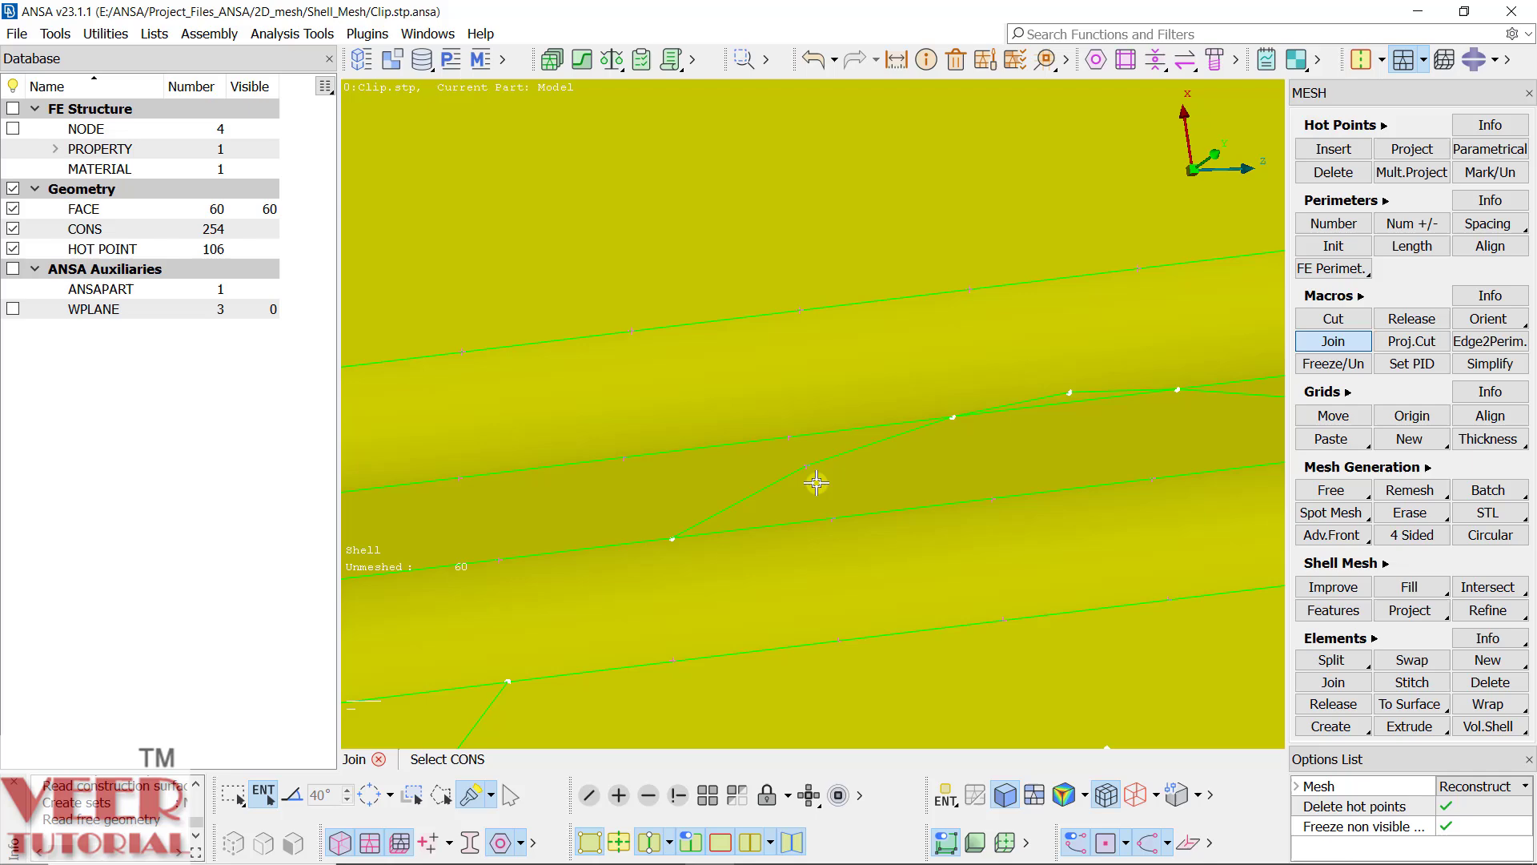
click(817, 464)
scroll(1098, 389, up, 2)
click(1056, 406)
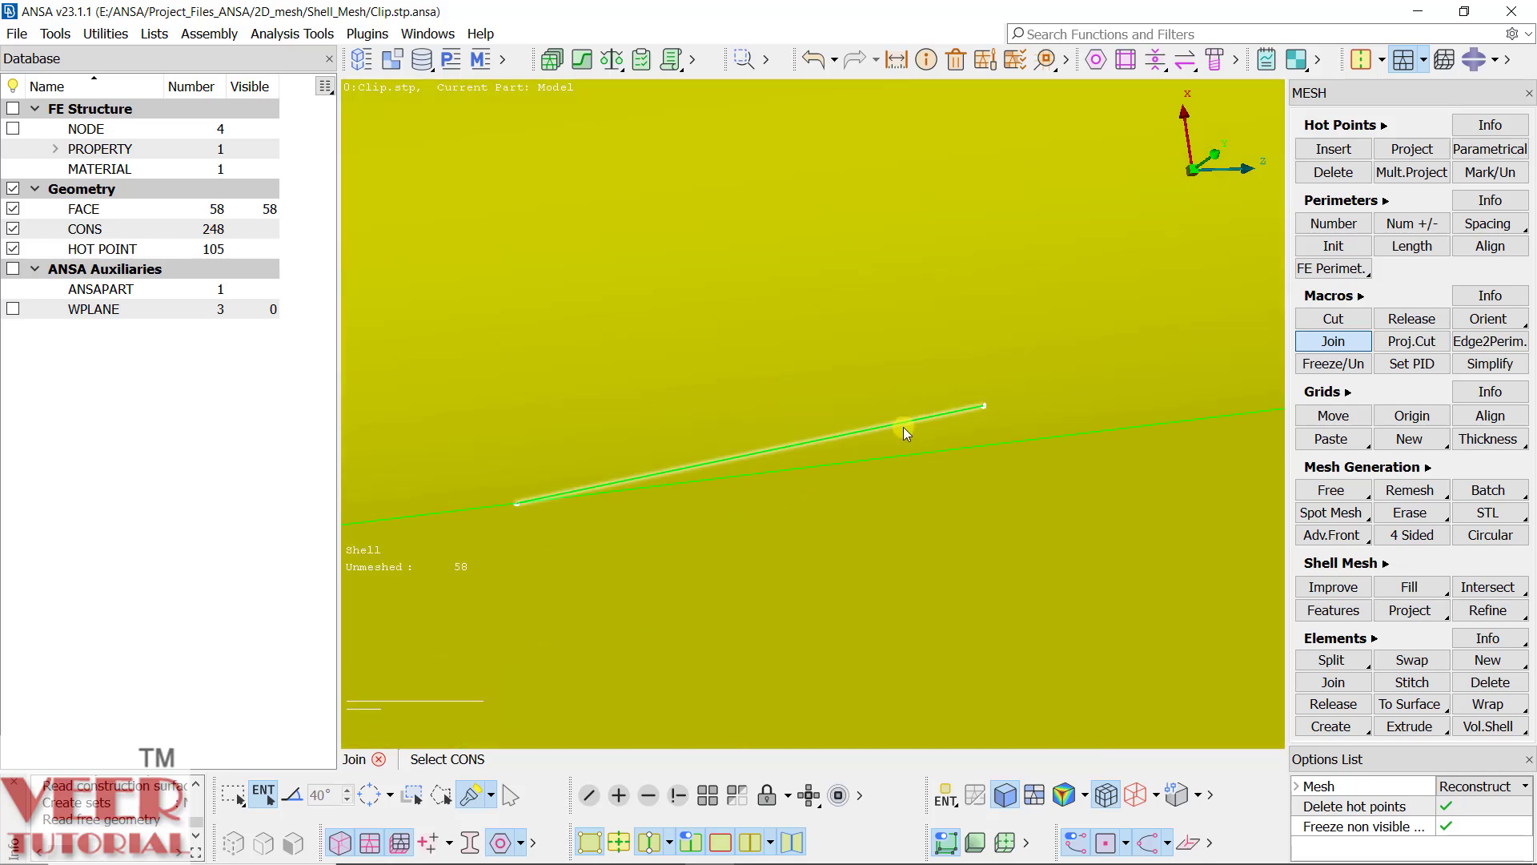
click(903, 426)
scroll(498, 382, down, 3)
scroll(687, 390, up, 4)
click(687, 390)
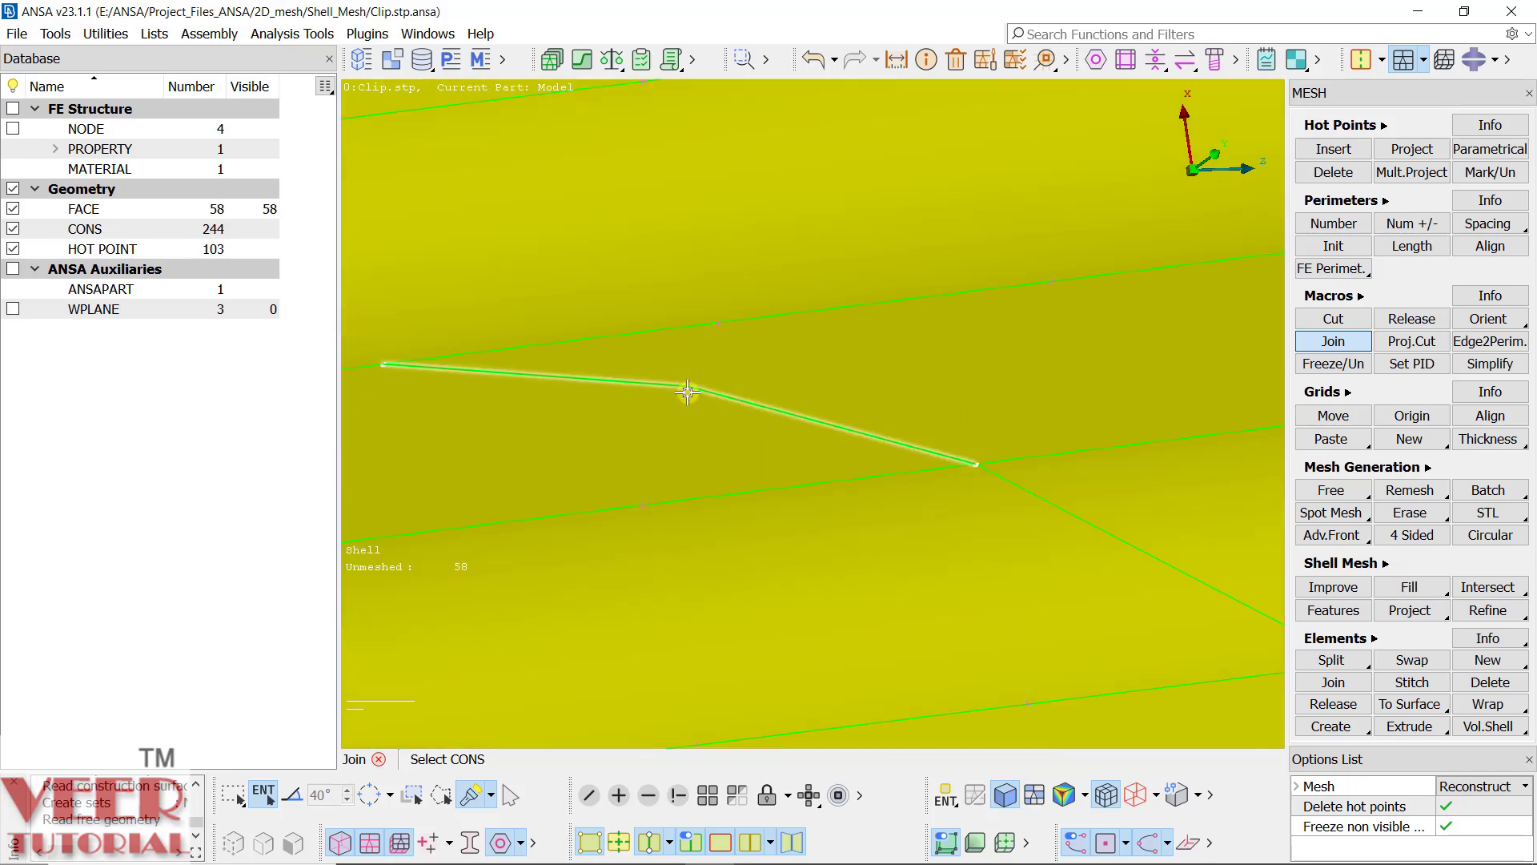
click(1064, 549)
scroll(791, 256, down, 3)
scroll(789, 257, down, 4)
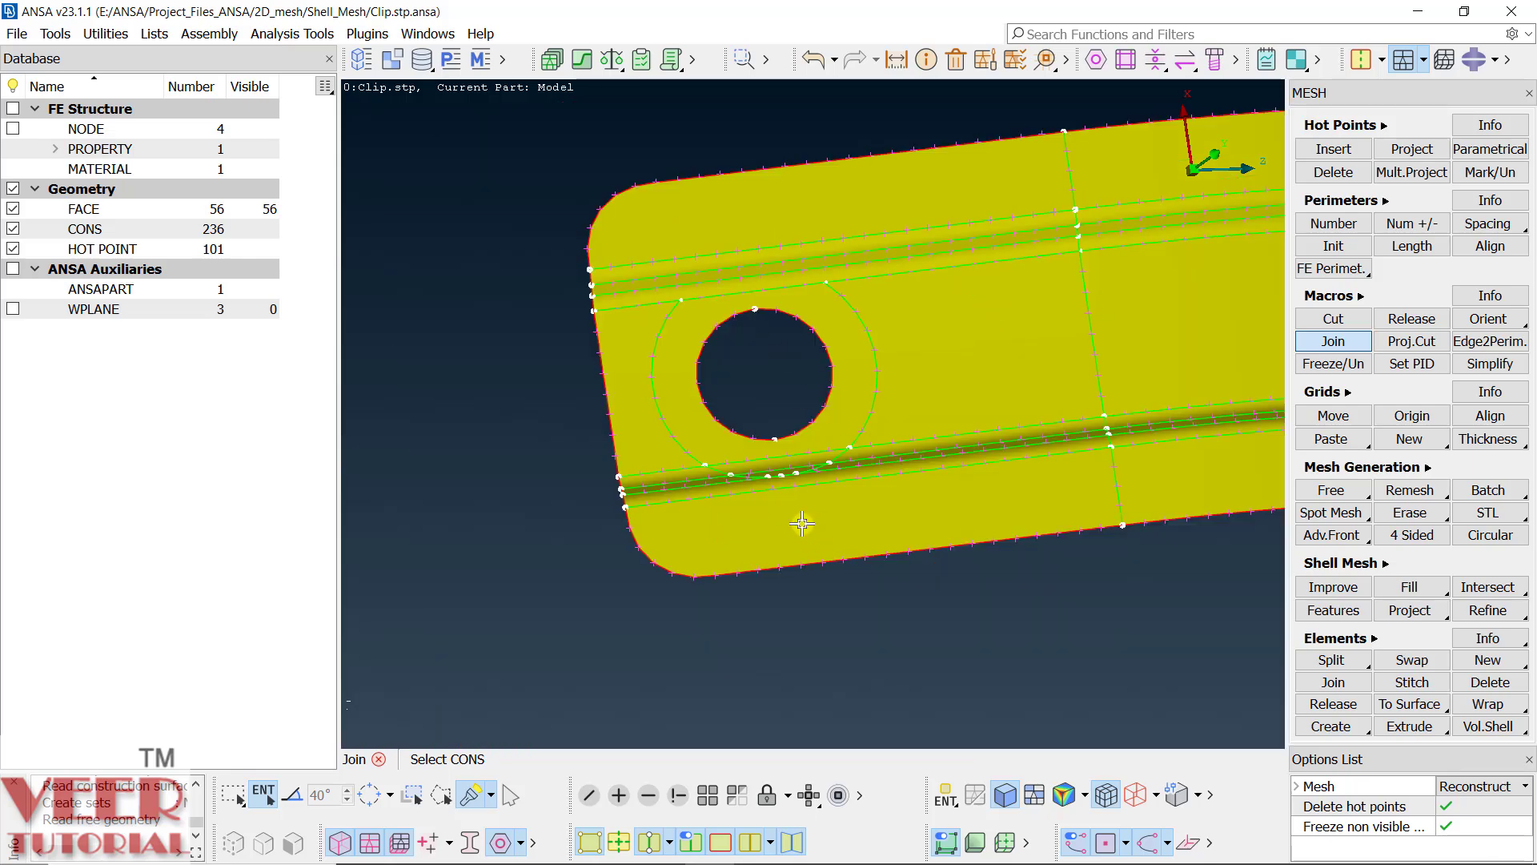
Step: Join the macros where the large end hole's zone cut splits the narrower bead on the hole's opposite side
scroll(801, 490, up, 4)
ctrl+drag(791, 485, 876, 456)
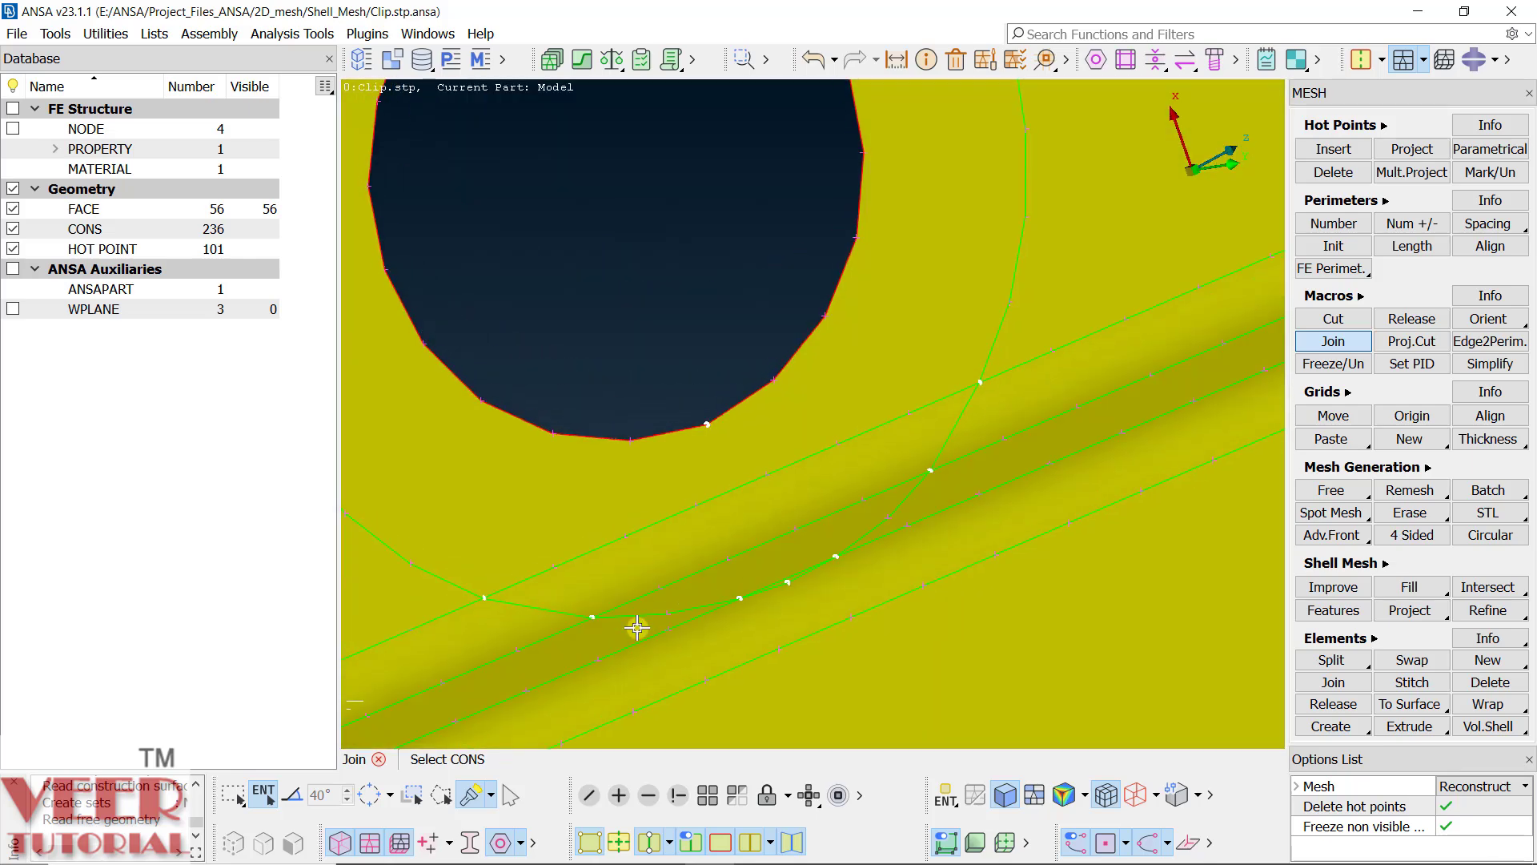
scroll(652, 613, up, 4)
click(676, 587)
scroll(730, 562, down, 4)
scroll(771, 545, up, 4)
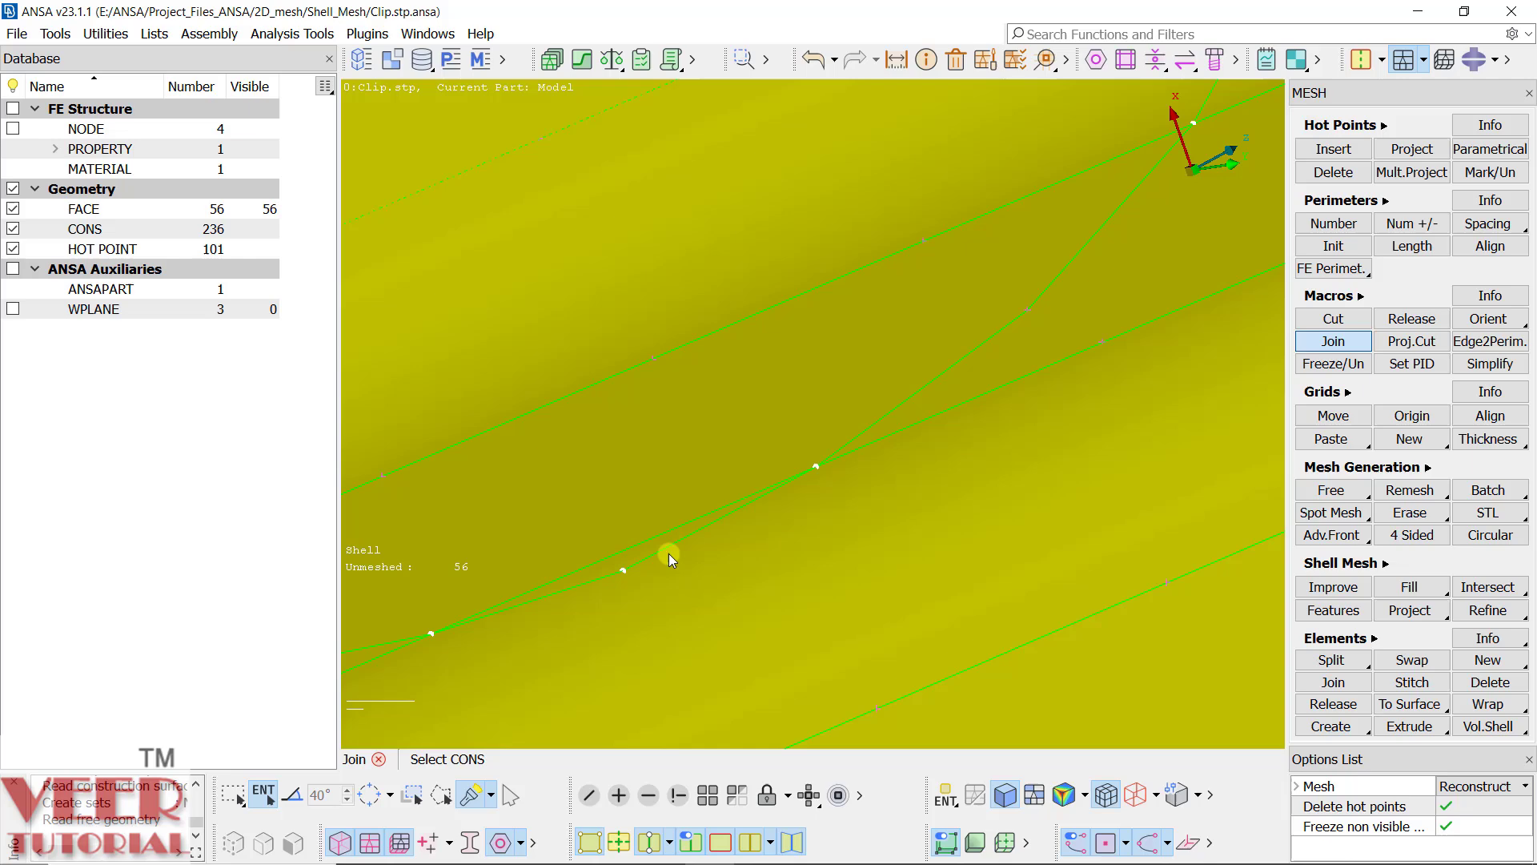
click(669, 552)
scroll(929, 408, down, 3)
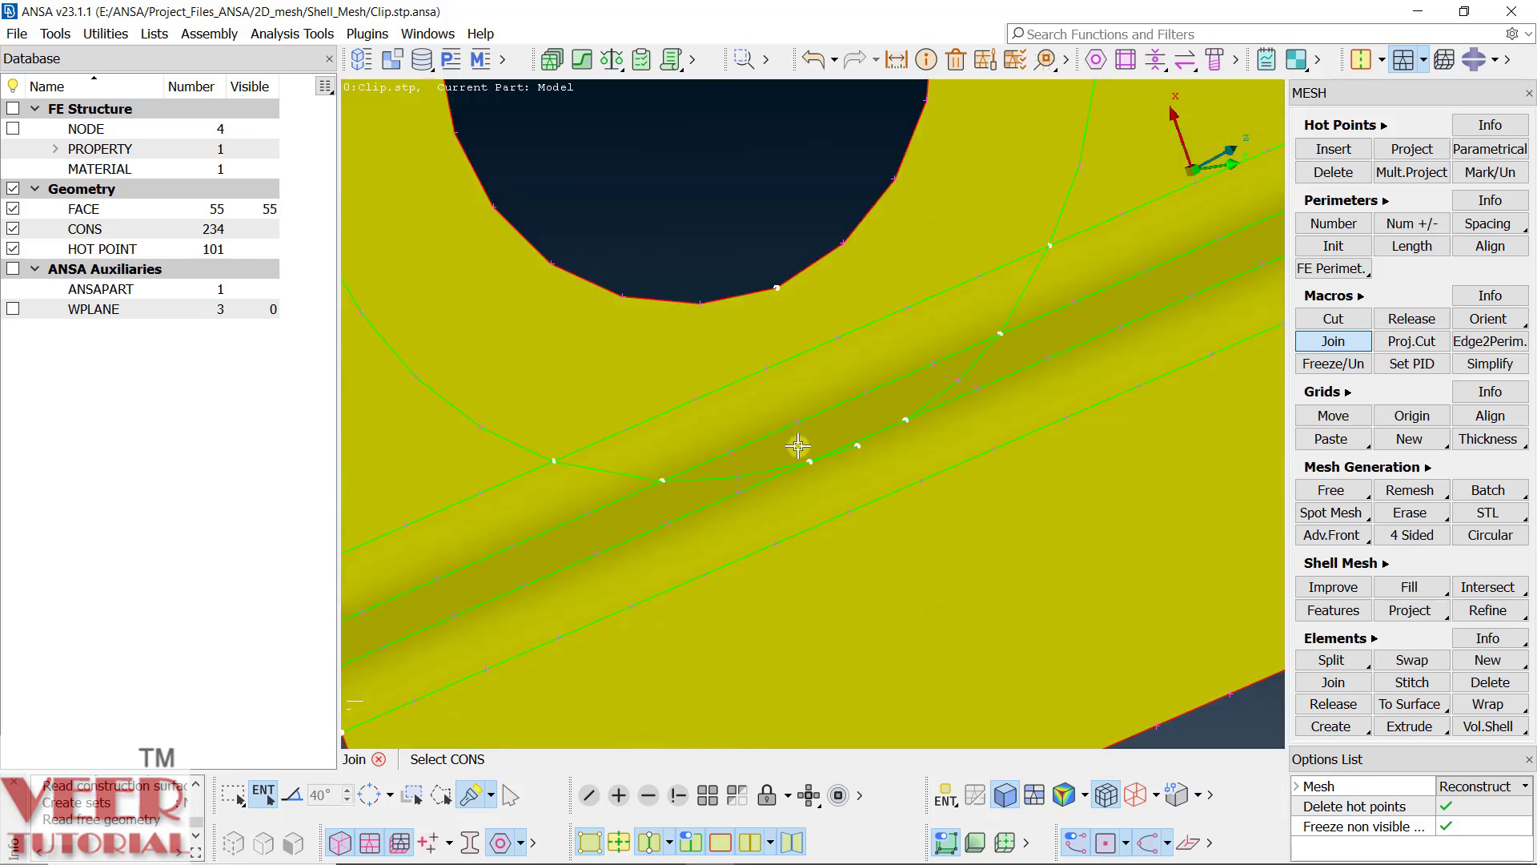
scroll(796, 446, up, 3)
click(737, 394)
scroll(816, 359, up, 2)
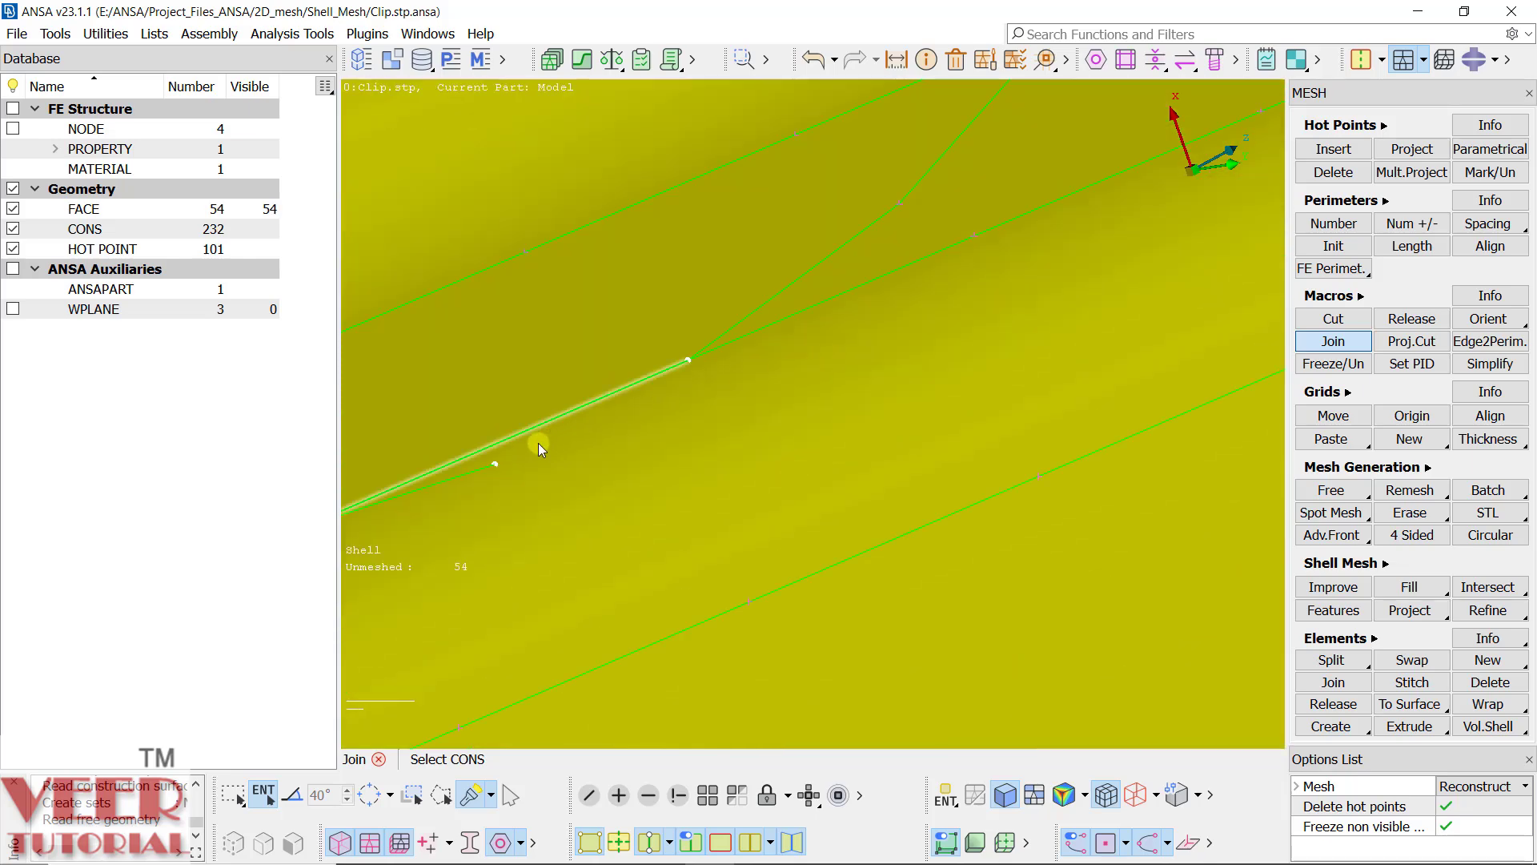
click(469, 481)
click(803, 280)
scroll(817, 432, down, 3)
click(807, 420)
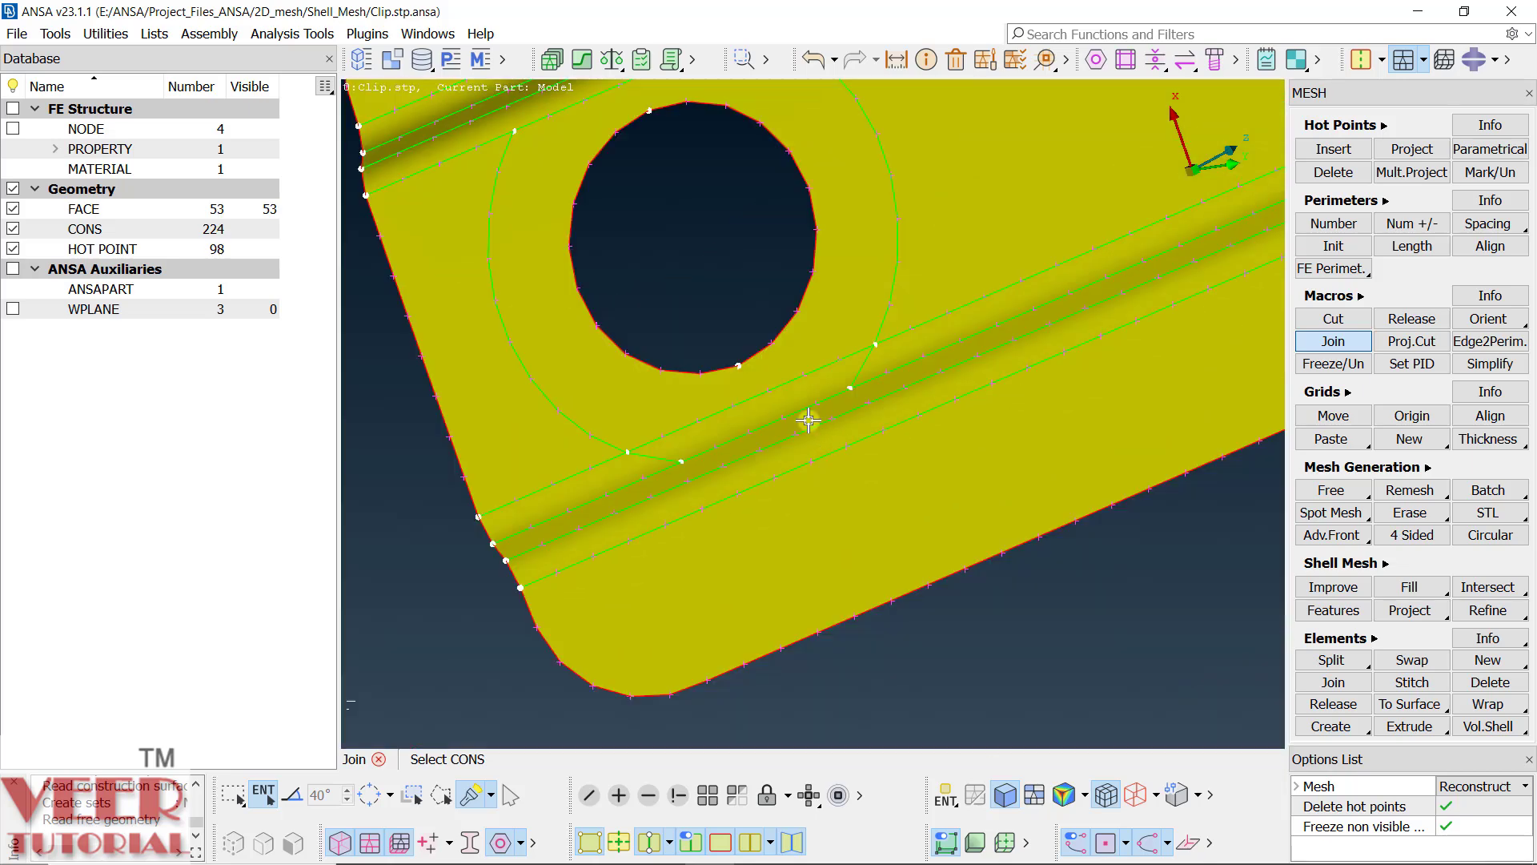
scroll(871, 396, up, 3)
click(1028, 616)
scroll(1041, 560, down, 3)
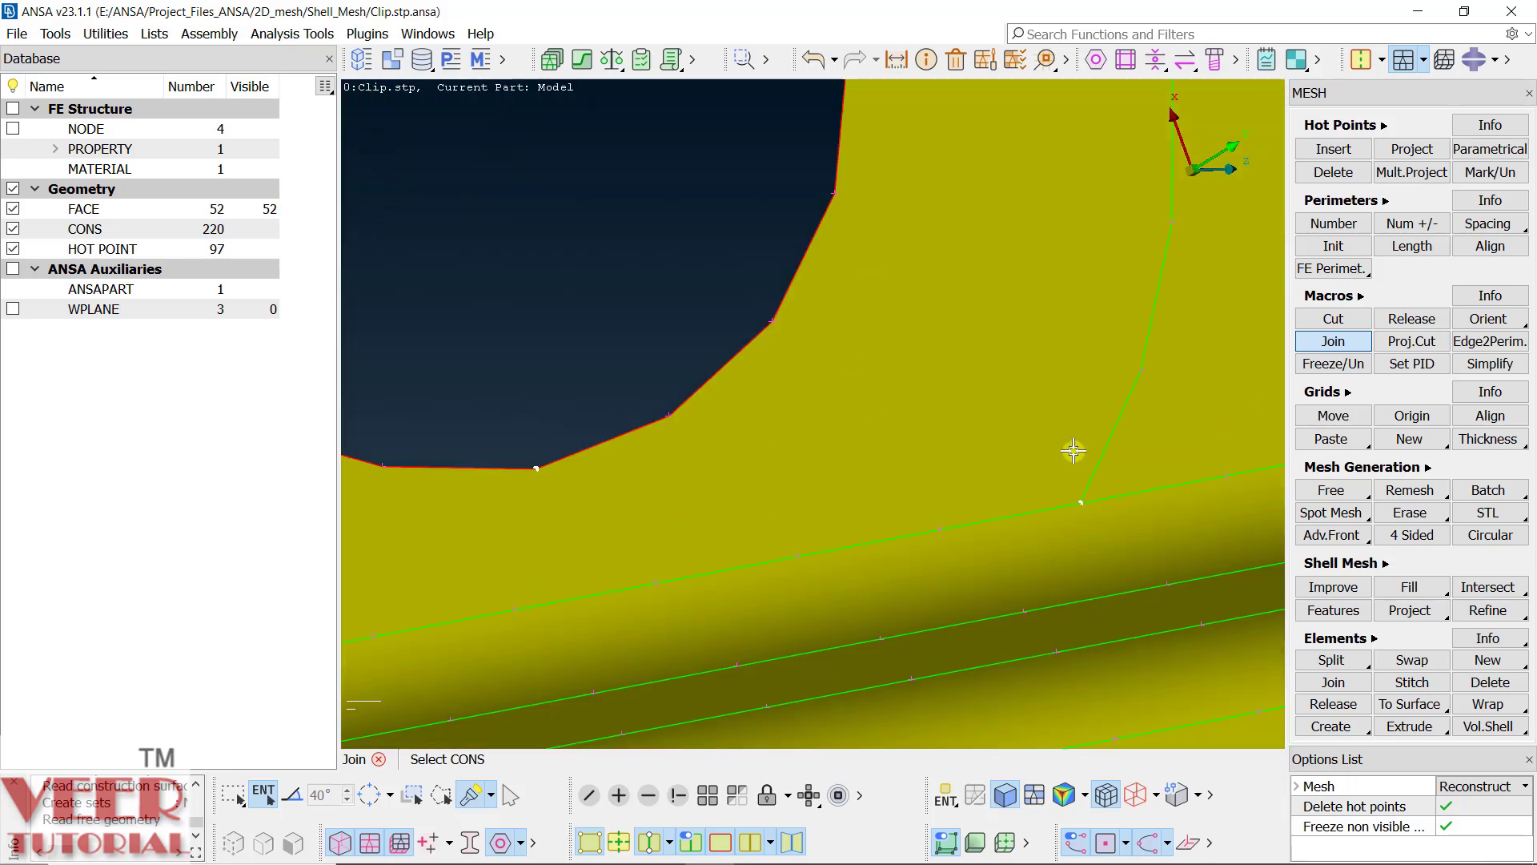
scroll(615, 549, up, 2)
scroll(634, 593, up, 1)
click(627, 603)
scroll(627, 603, down, 3)
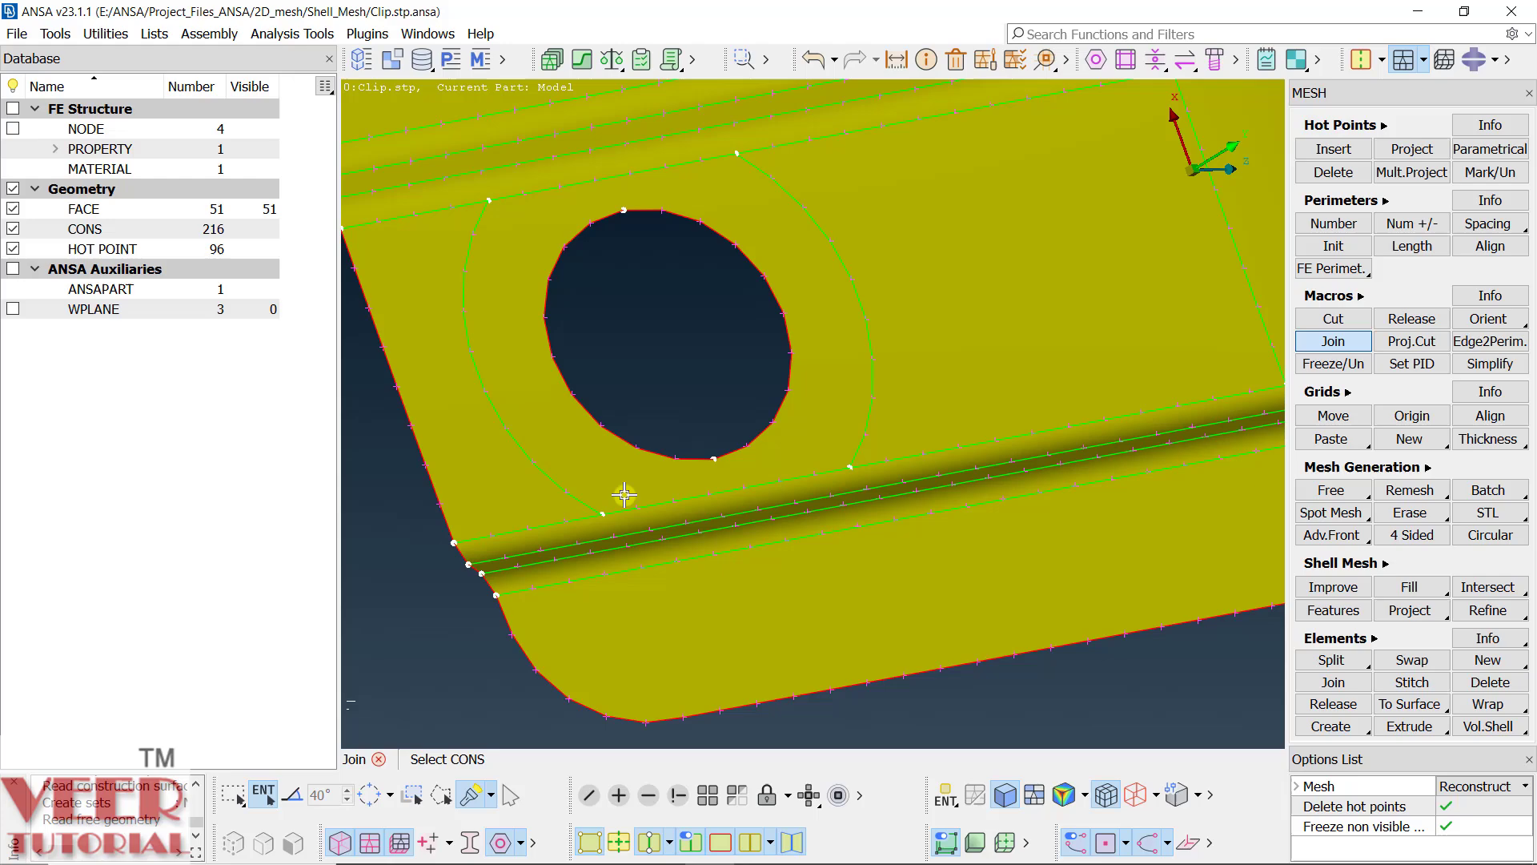
Step: Generate a shell mesh on all visible macros of the clip with the Best mesh algorithm
scroll(695, 472, up, 2)
mouse_move(695, 472)
ctrl+mouse_down()
mouse_move(721, 497)
mouse_move(707, 462)
ctrl+mouse_up()
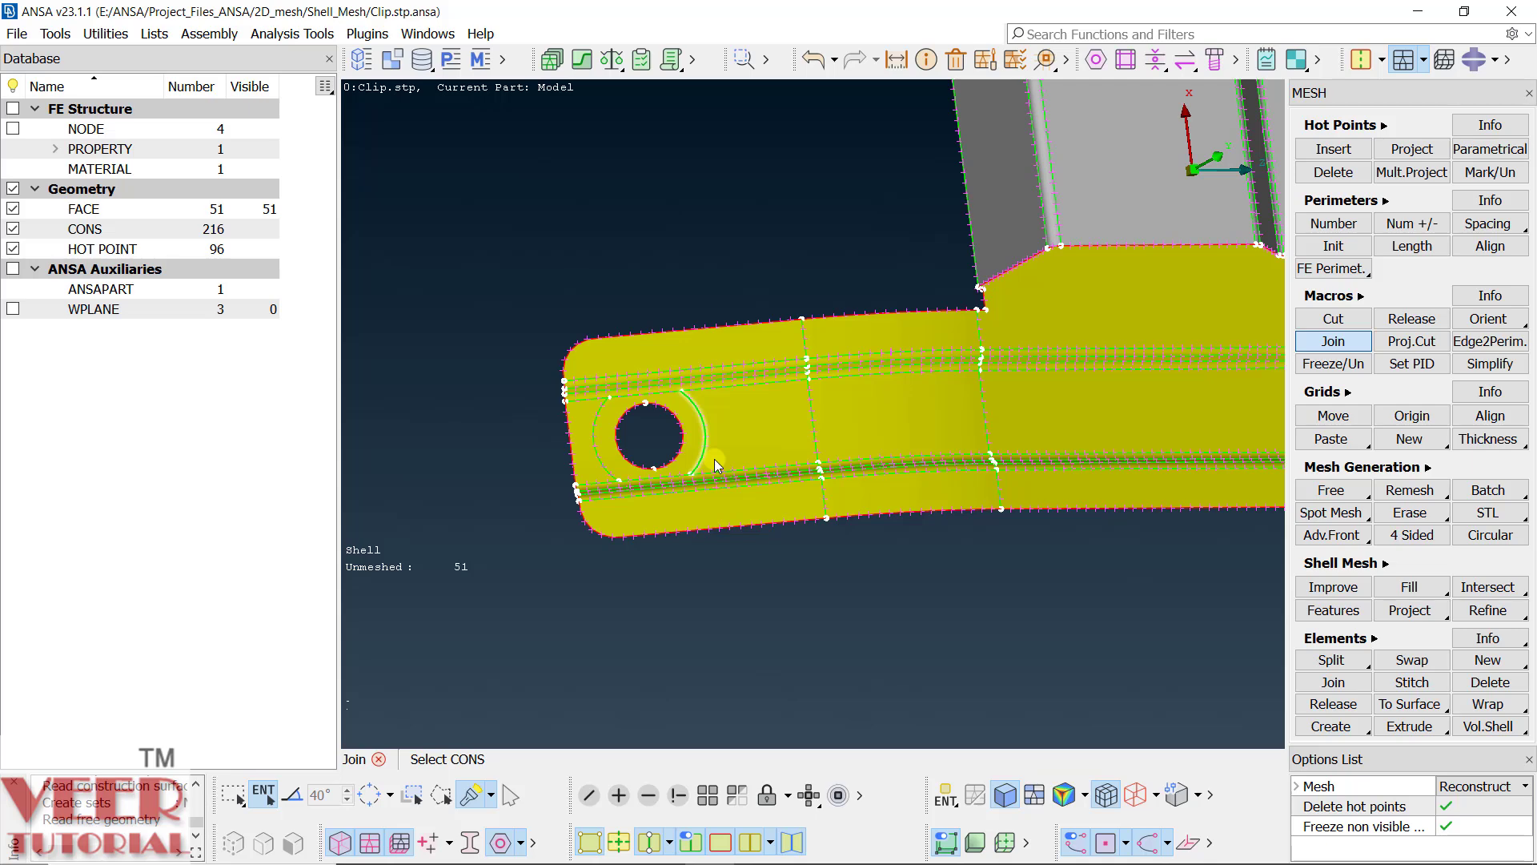
scroll(714, 459, down, 5)
ctrl+drag(714, 459, 914, 409)
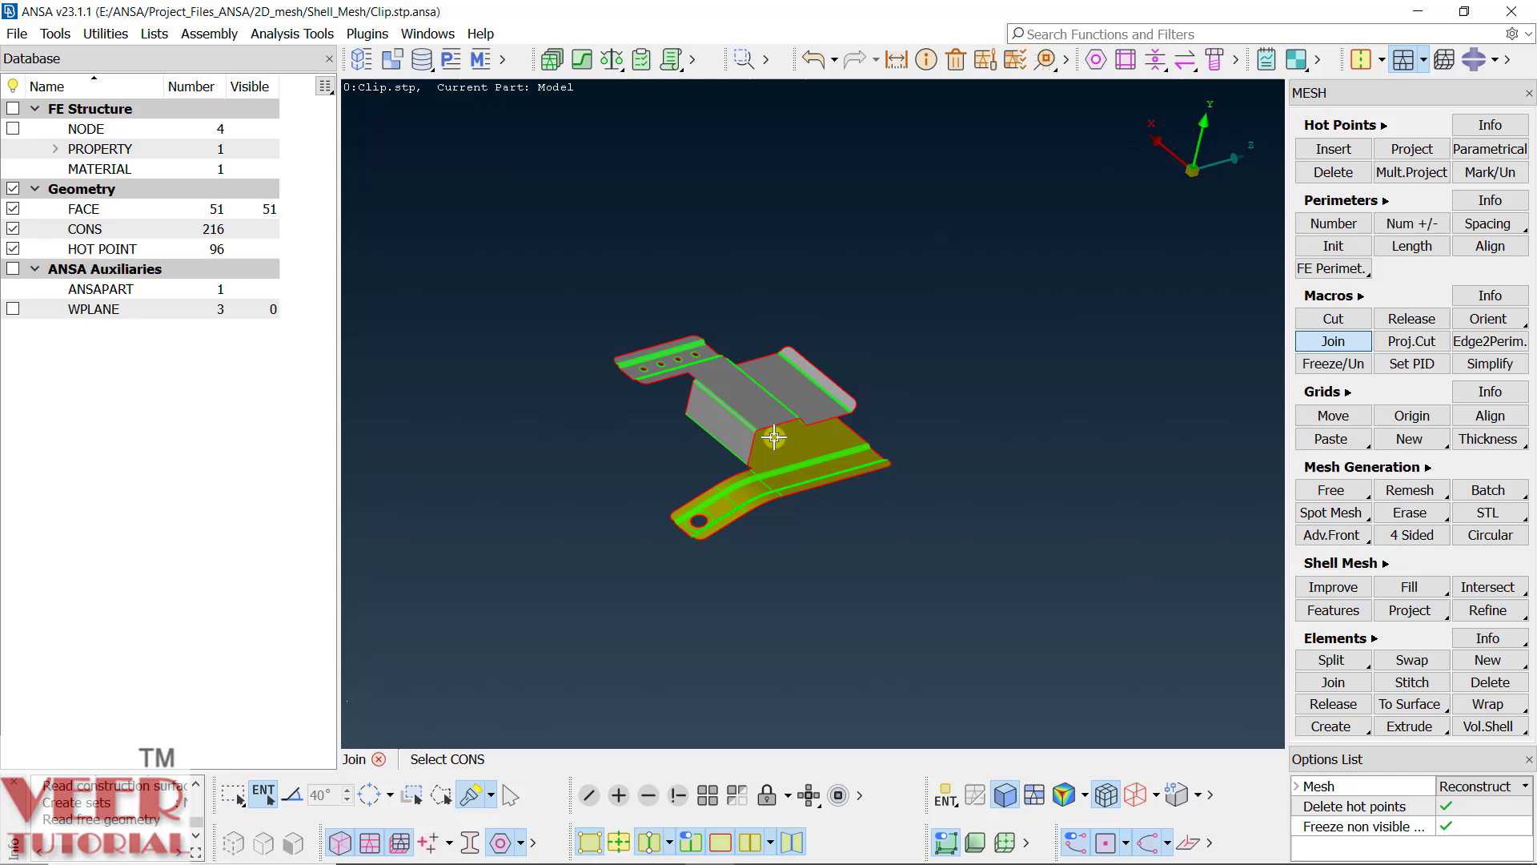
scroll(762, 440, up, 3)
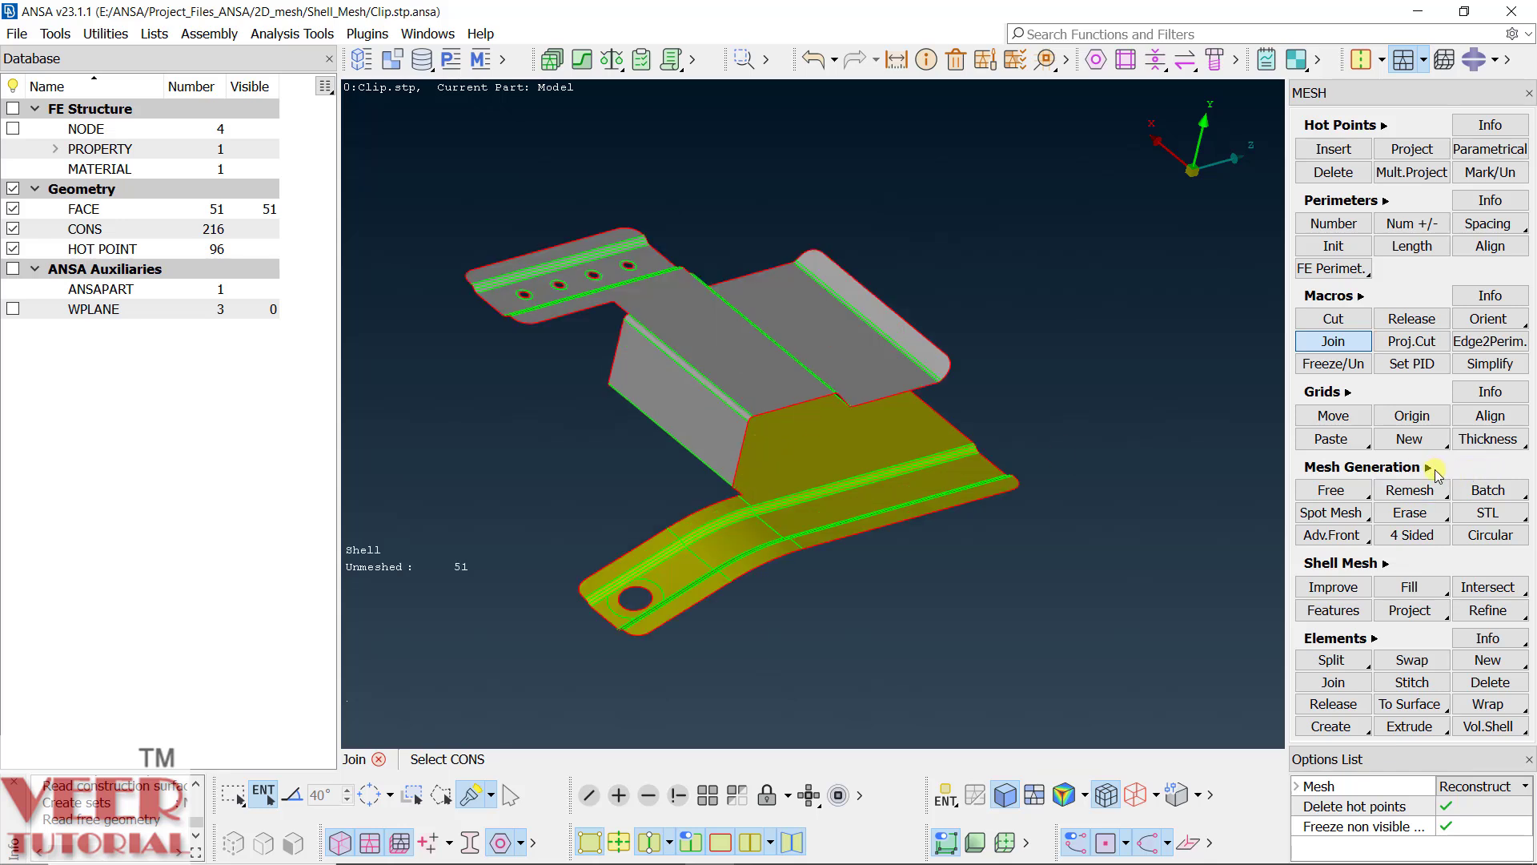
click(1429, 468)
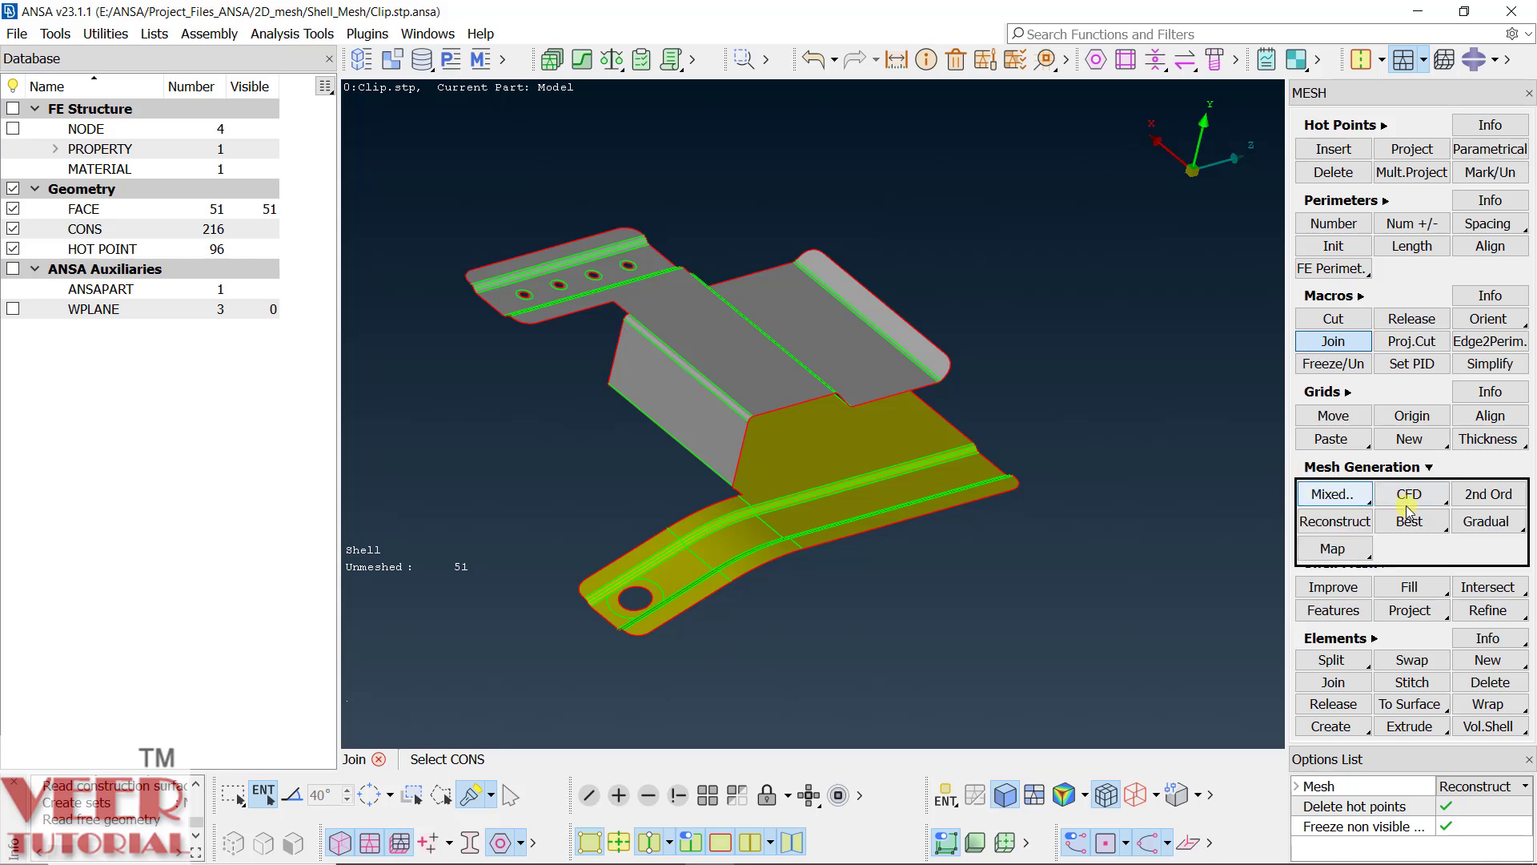
right_click(1442, 526)
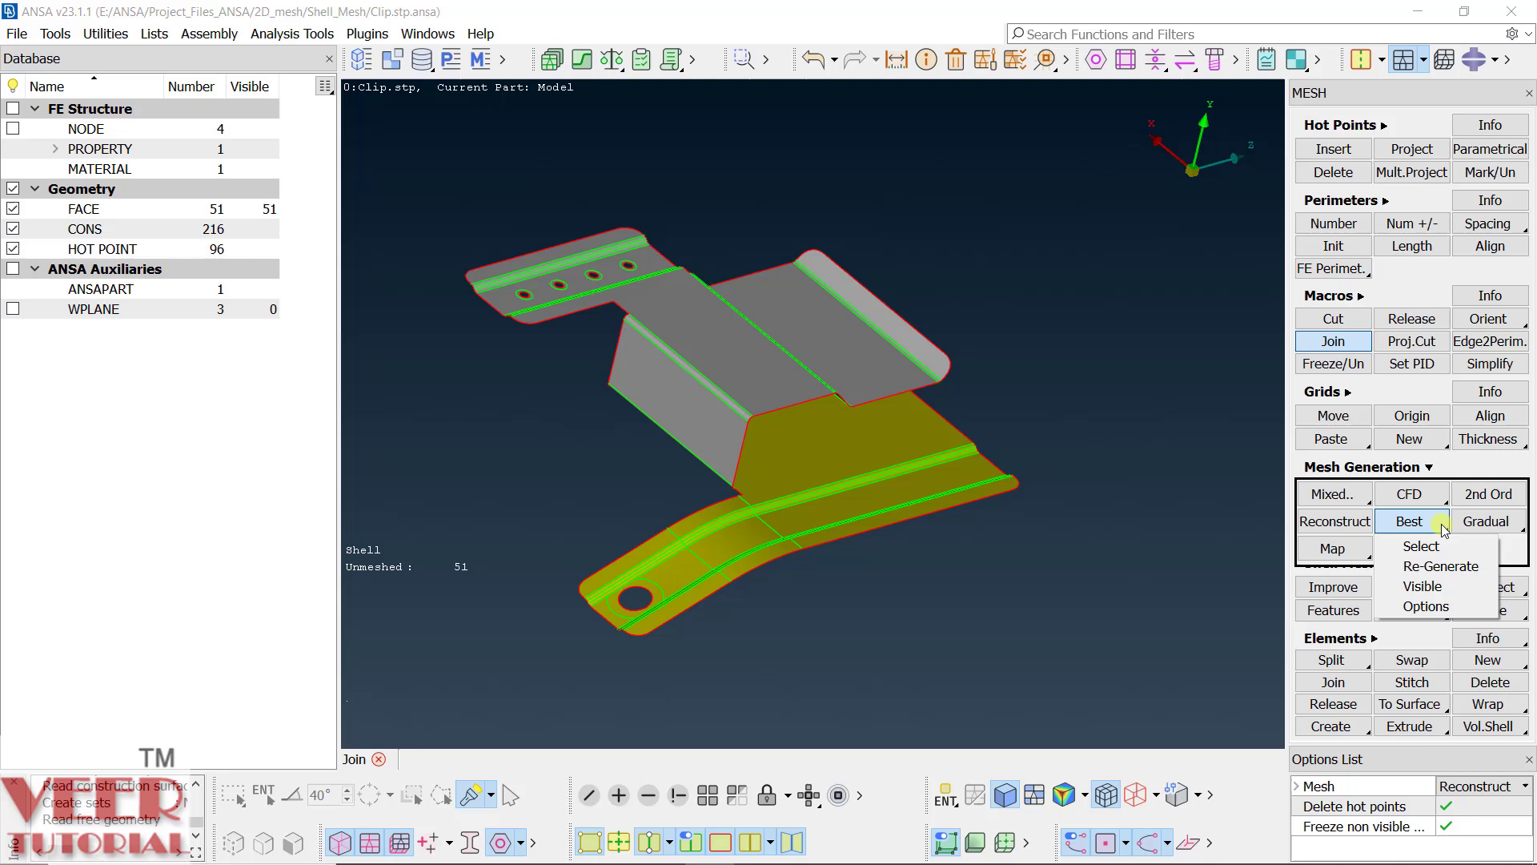
click(1426, 587)
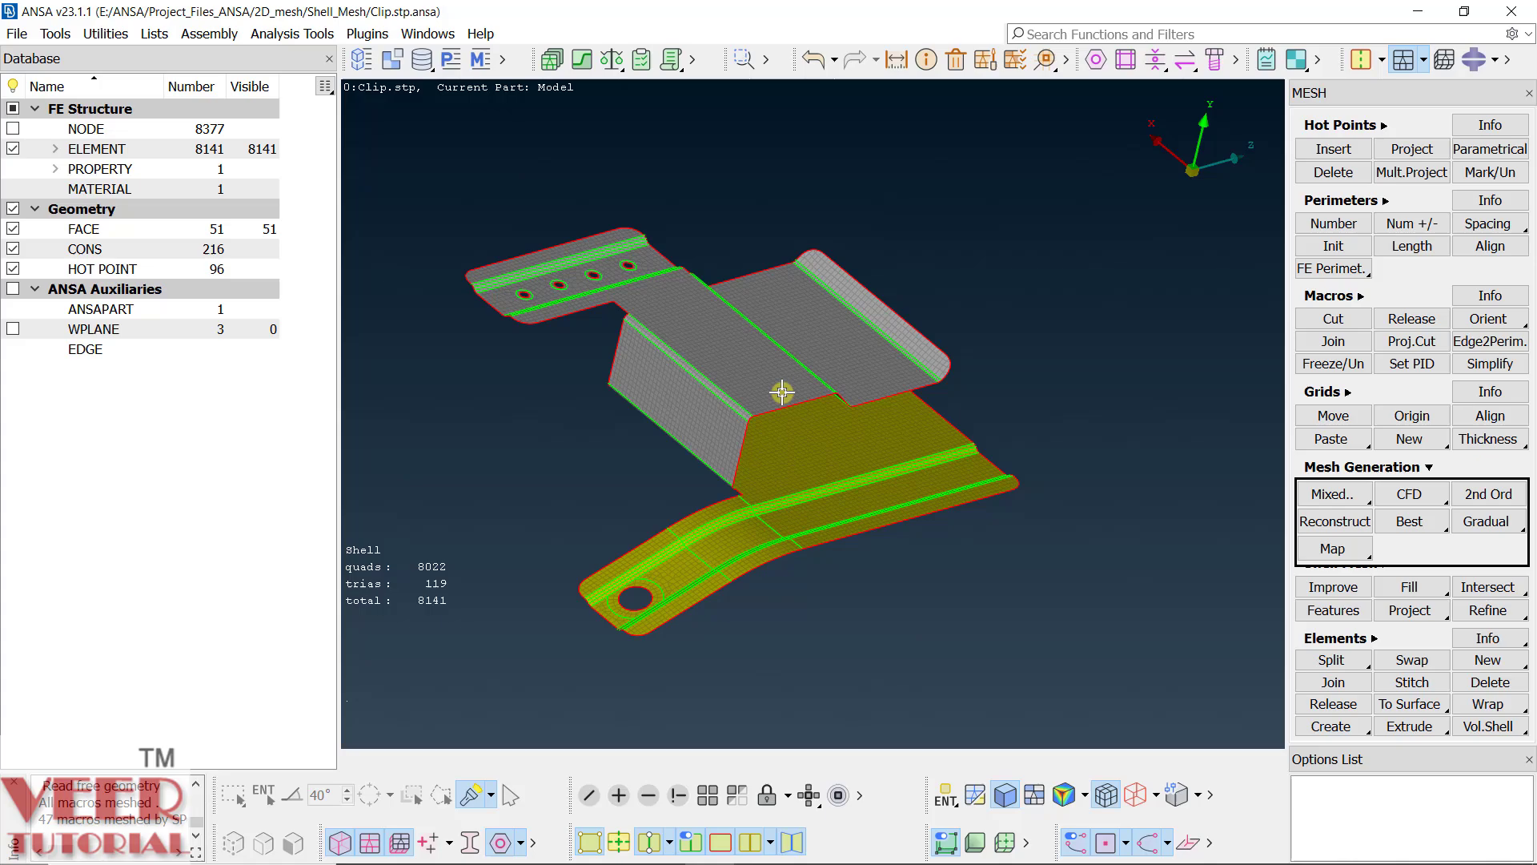
Step: Examine the shell mesh on the clip's flat faces, around the large end hole and around the four small holes
scroll(763, 373, up, 5)
mouse_move(748, 388)
ctrl+mouse_down()
mouse_move(695, 430)
mouse_move(691, 494)
mouse_move(740, 405)
ctrl+mouse_up()
scroll(740, 414, down, 3)
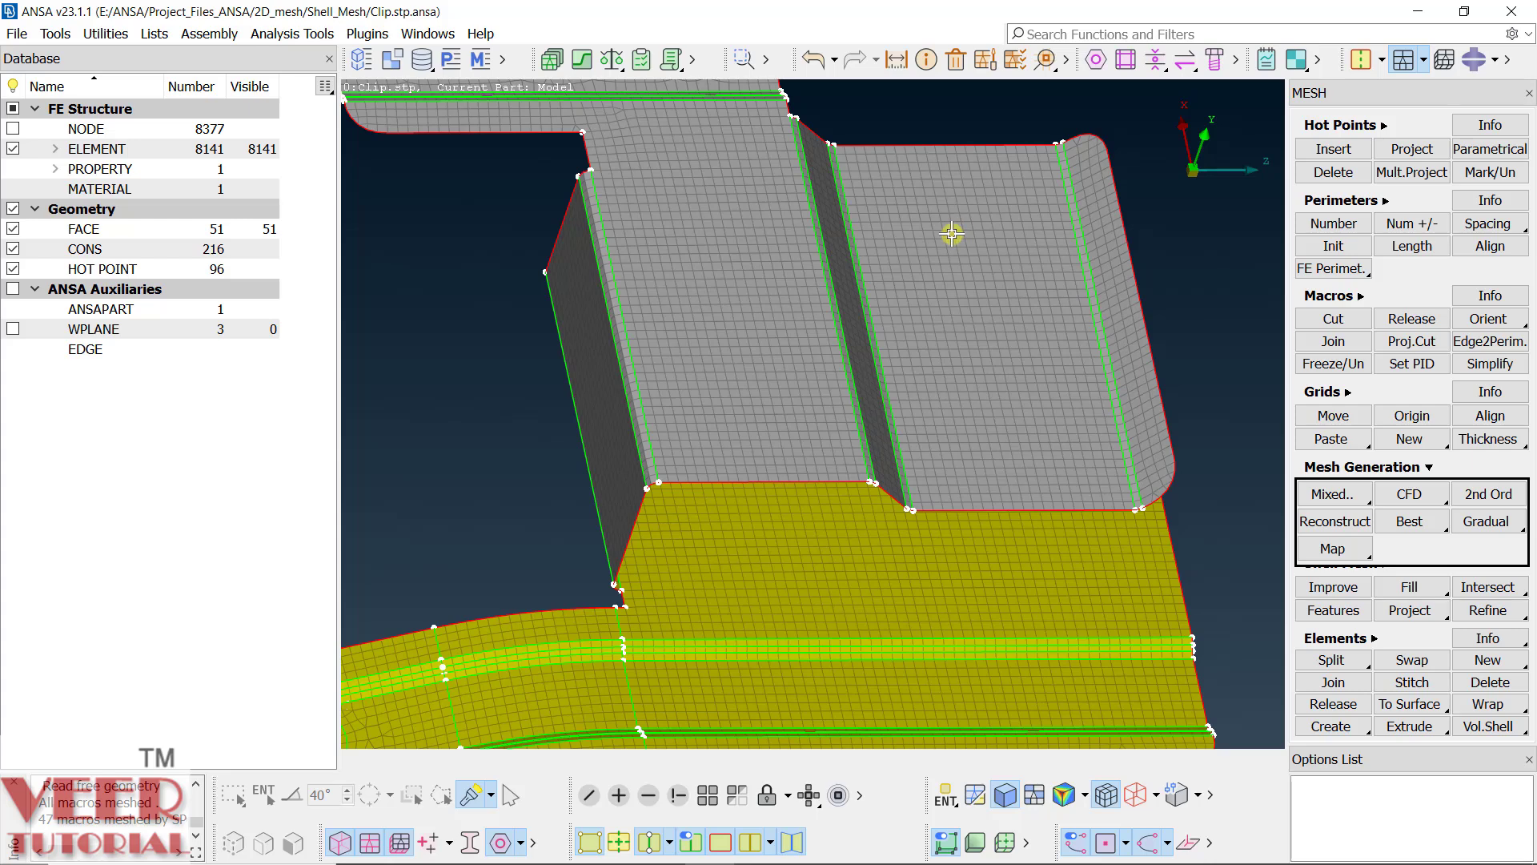
scroll(953, 238, down, 5)
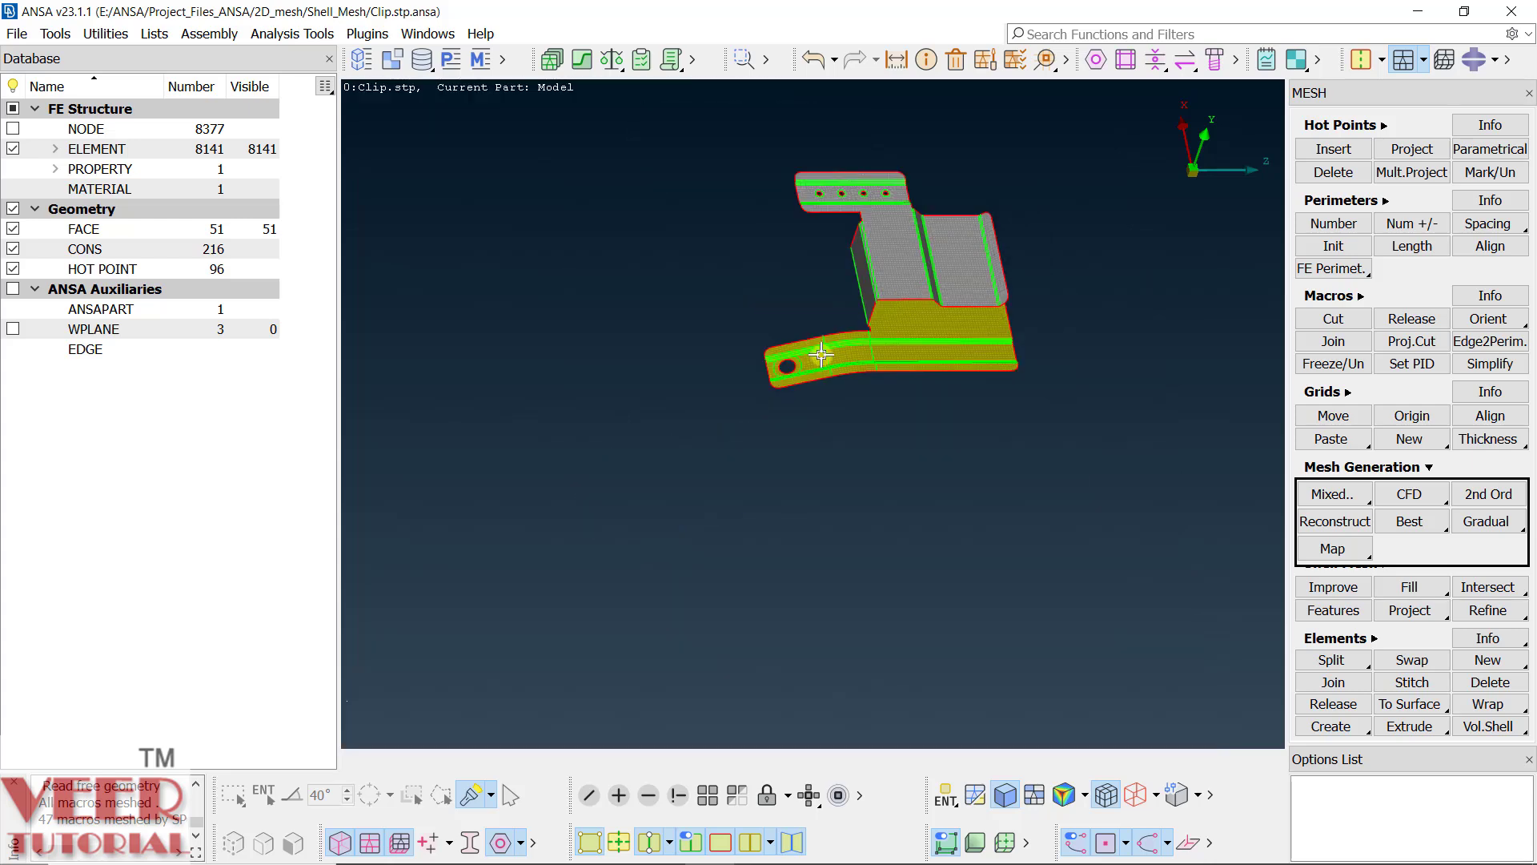
scroll(810, 352, up, 6)
ctrl+drag(805, 326, 796, 360)
scroll(723, 348, up, 5)
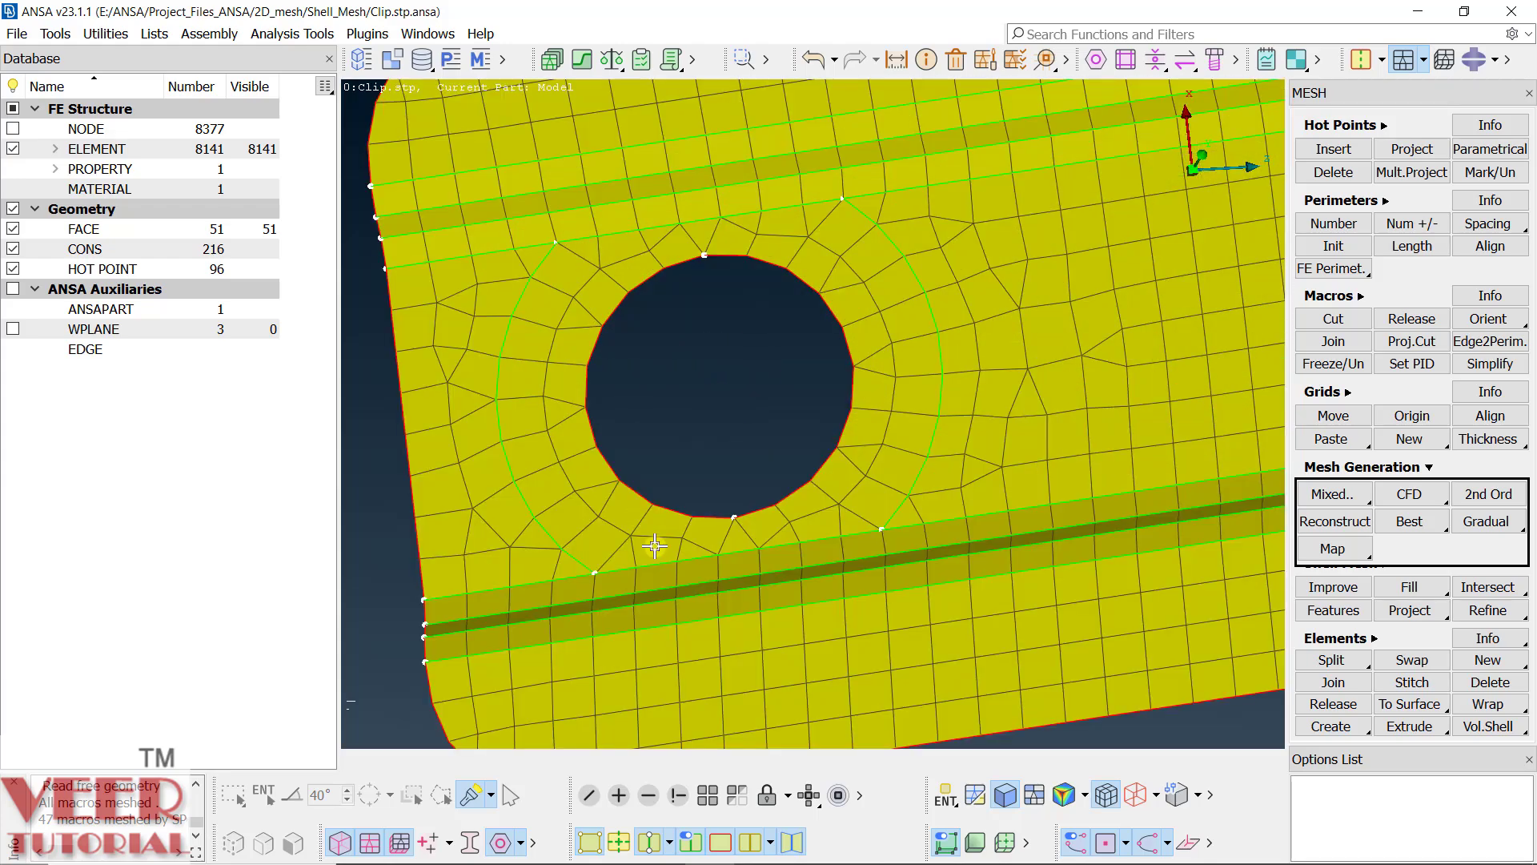
scroll(635, 605, down, 8)
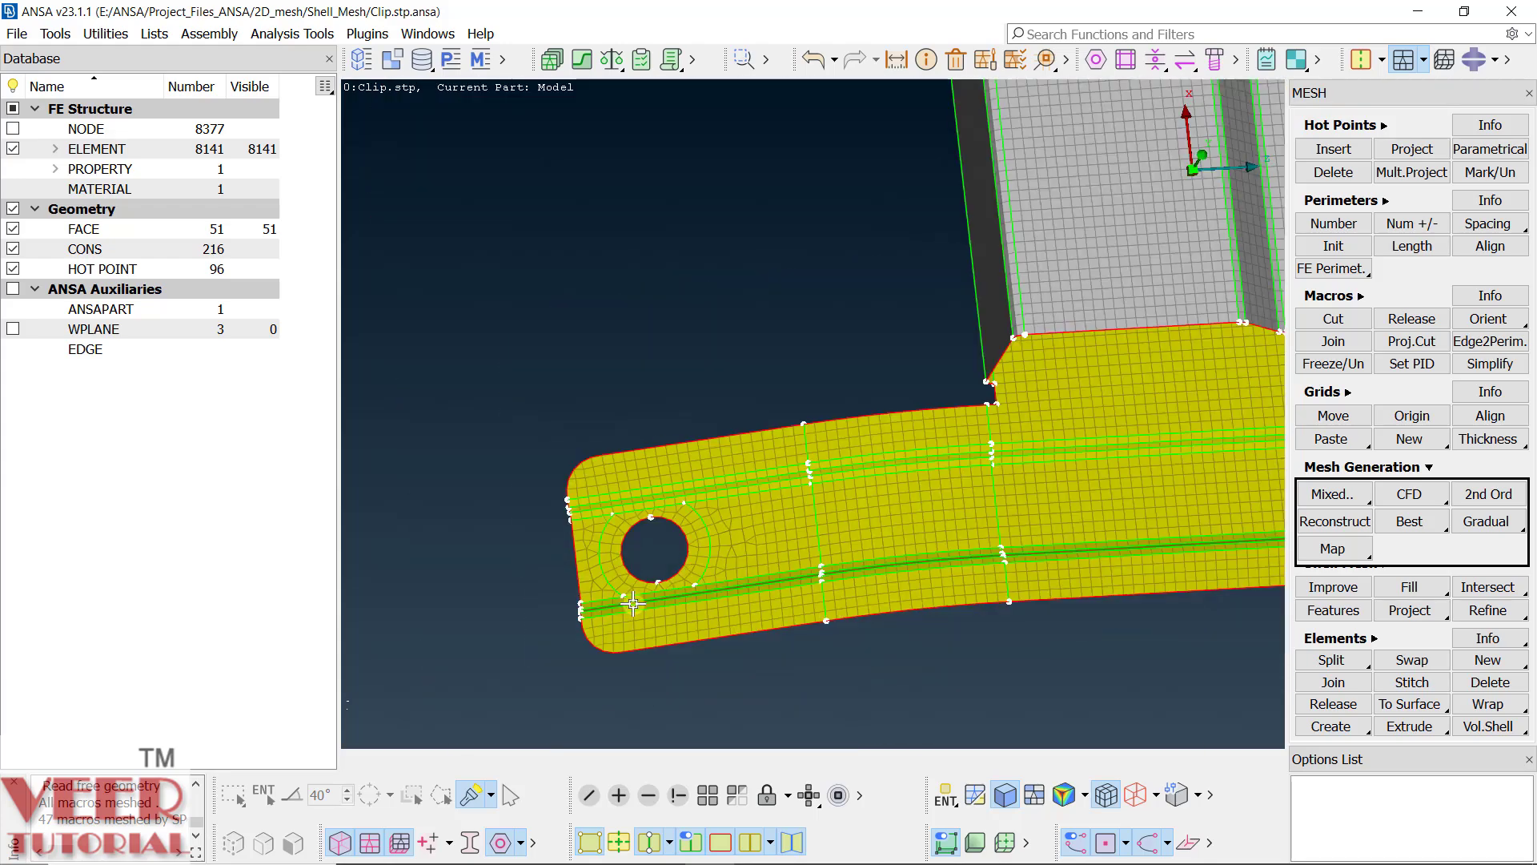
scroll(897, 235, up, 5)
scroll(898, 235, up, 2)
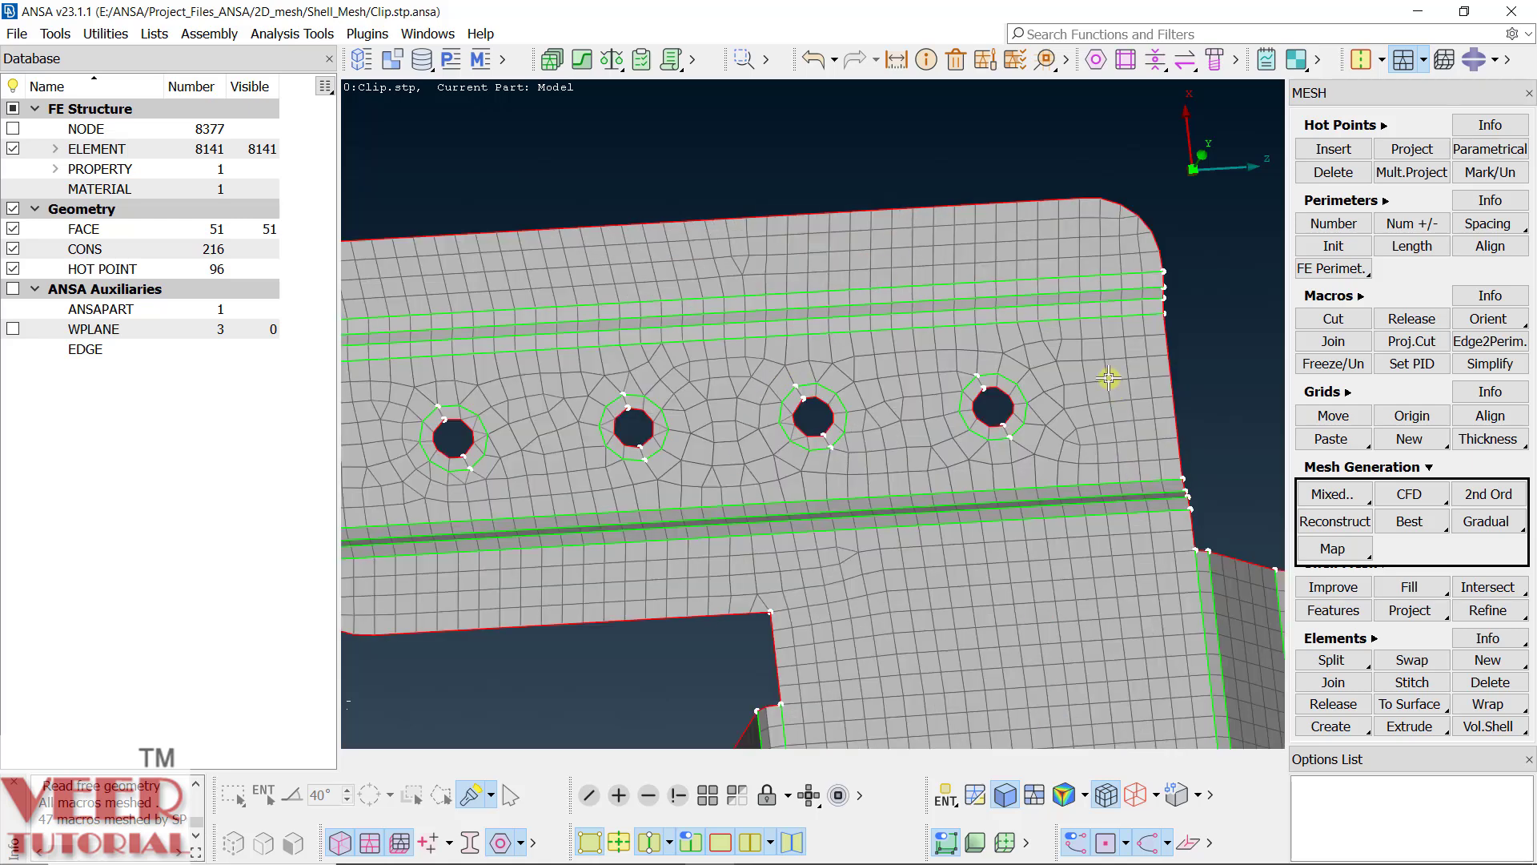
scroll(676, 241, down, 5)
ctrl+drag(805, 435, 817, 357)
scroll(817, 357, down, 2)
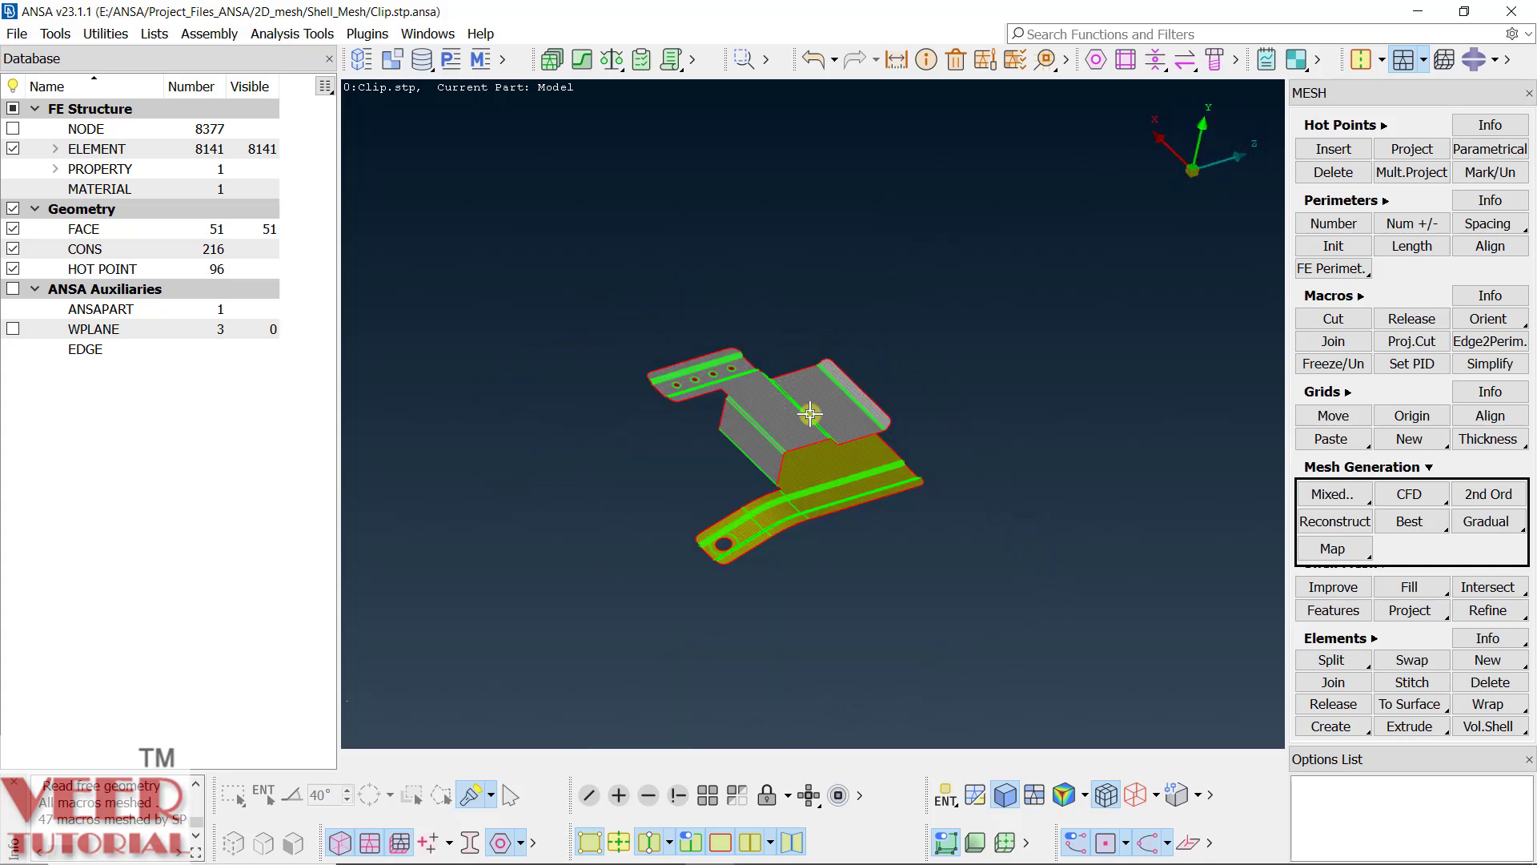
Step: Erase the shell mesh from all visible macros of the clip
scroll(790, 499, up, 2)
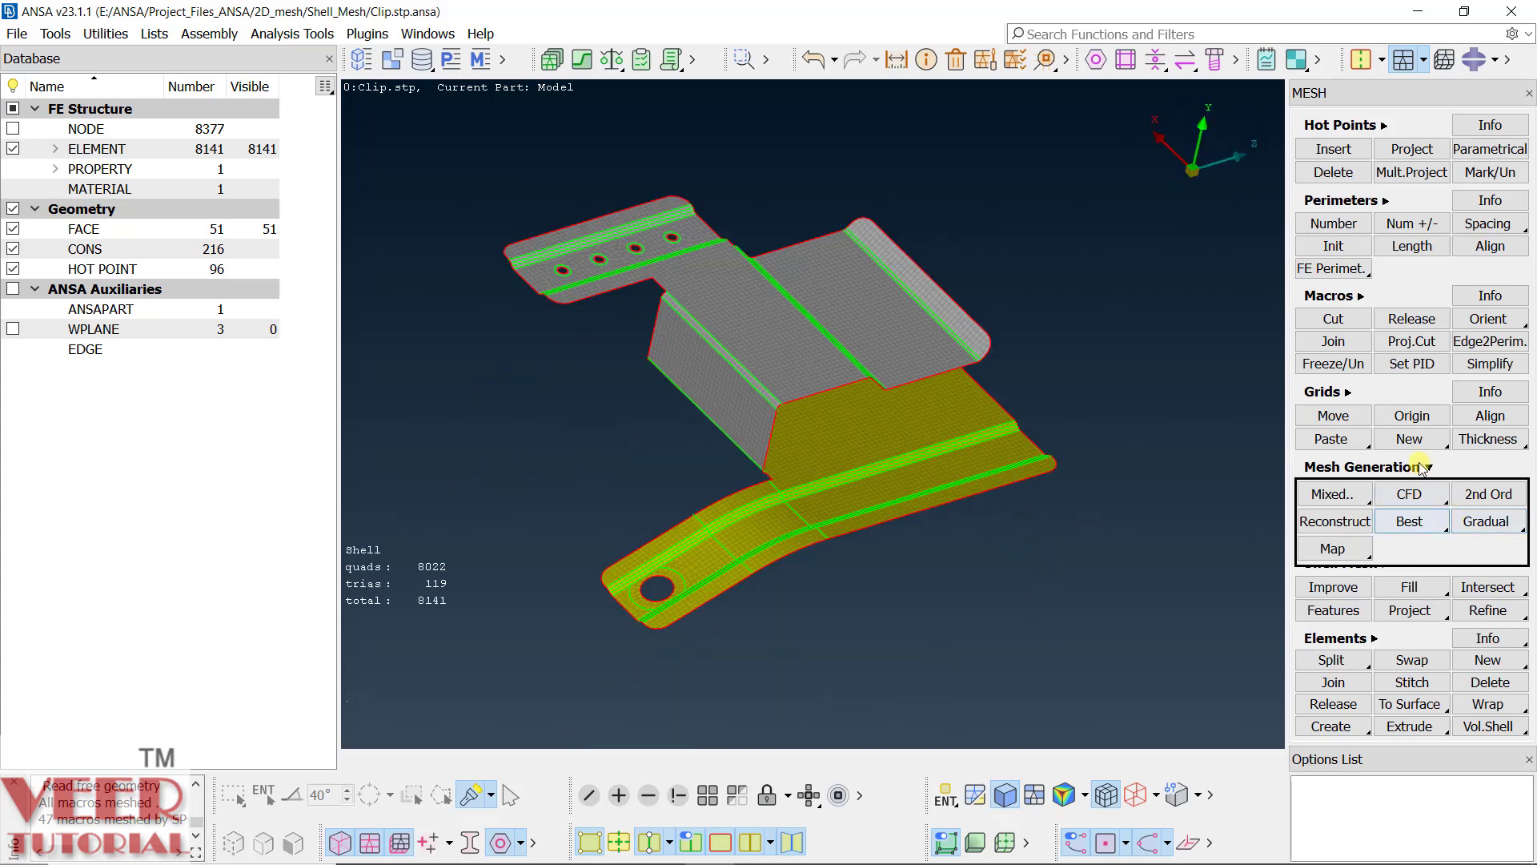
click(1409, 512)
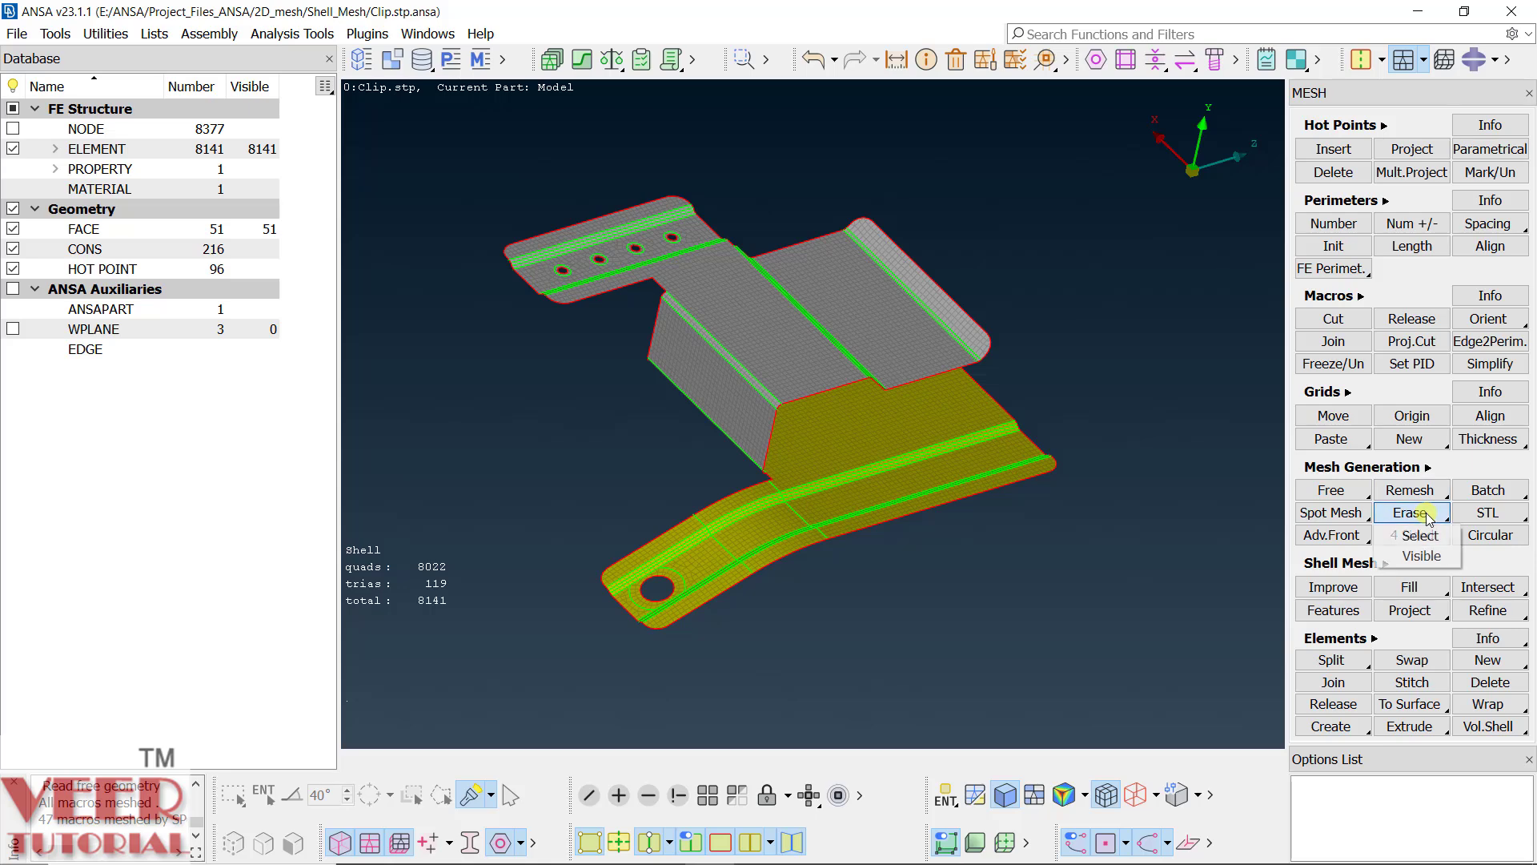
click(1428, 558)
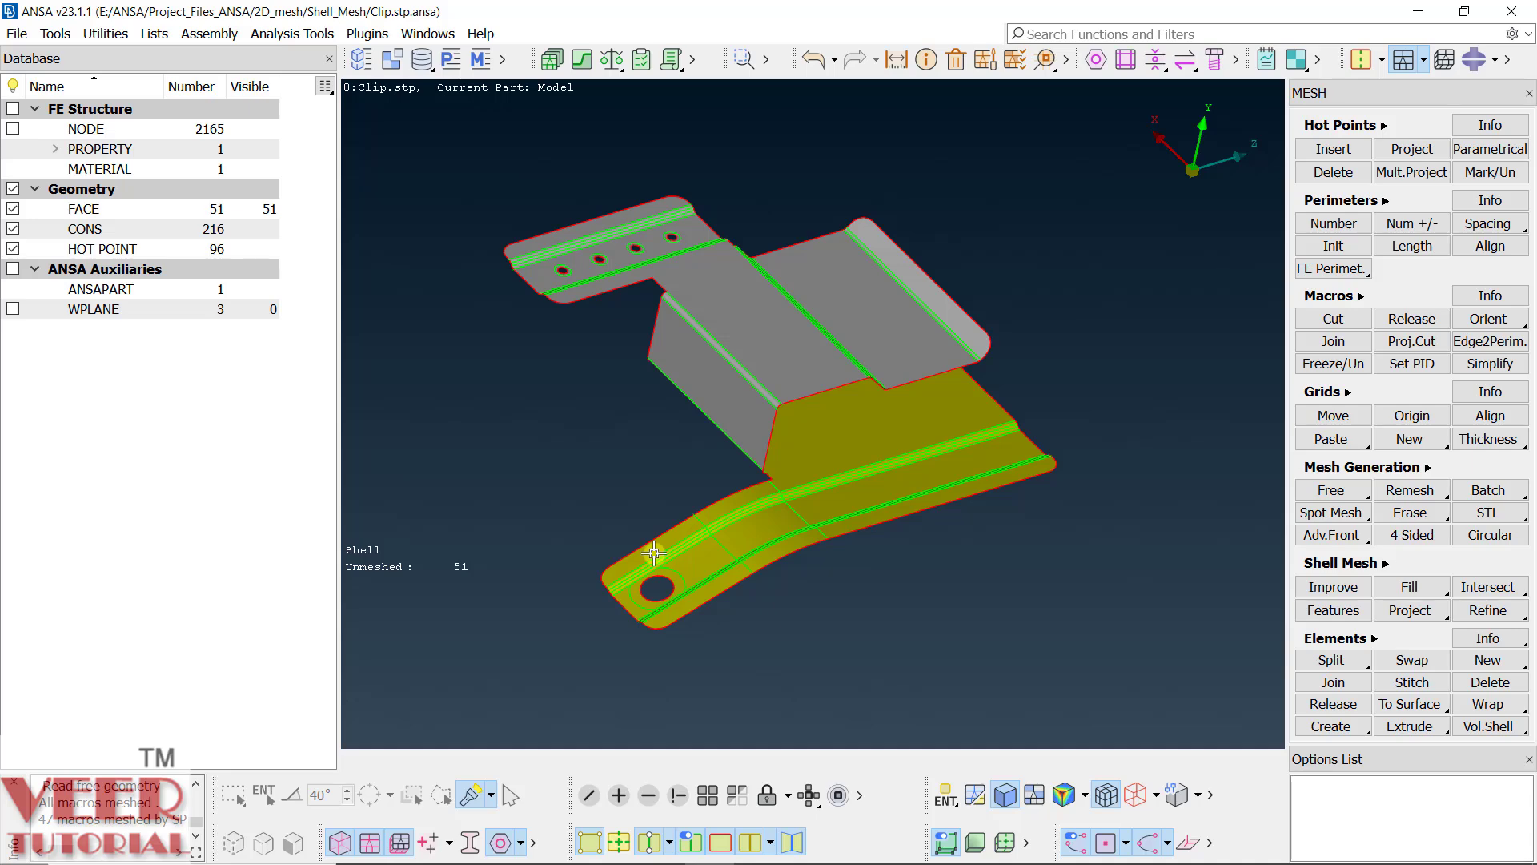
scroll(559, 248, up, 5)
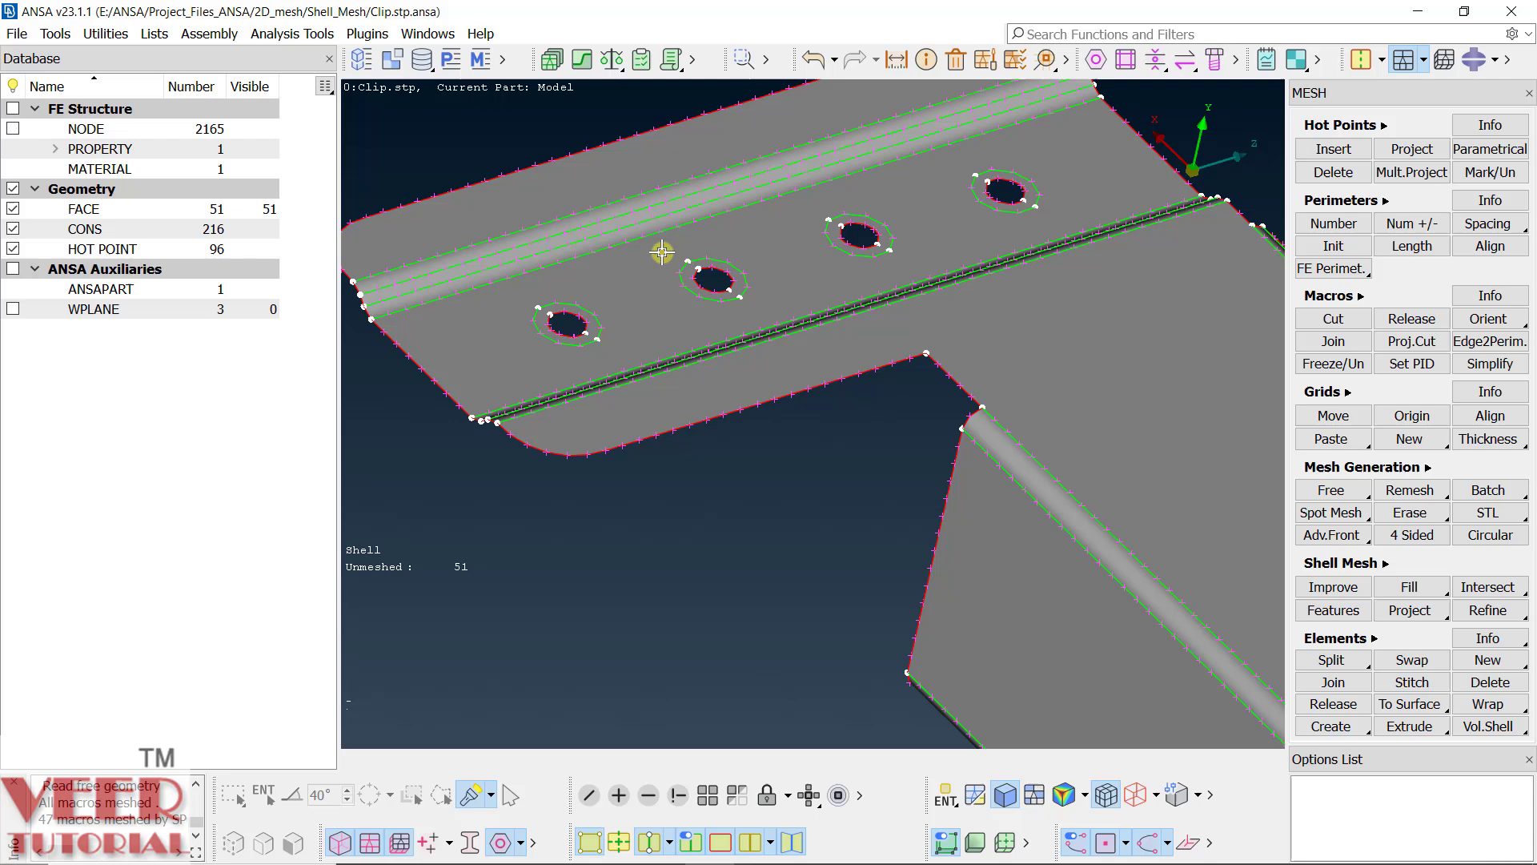
scroll(770, 202, down, 5)
scroll(823, 366, up, 2)
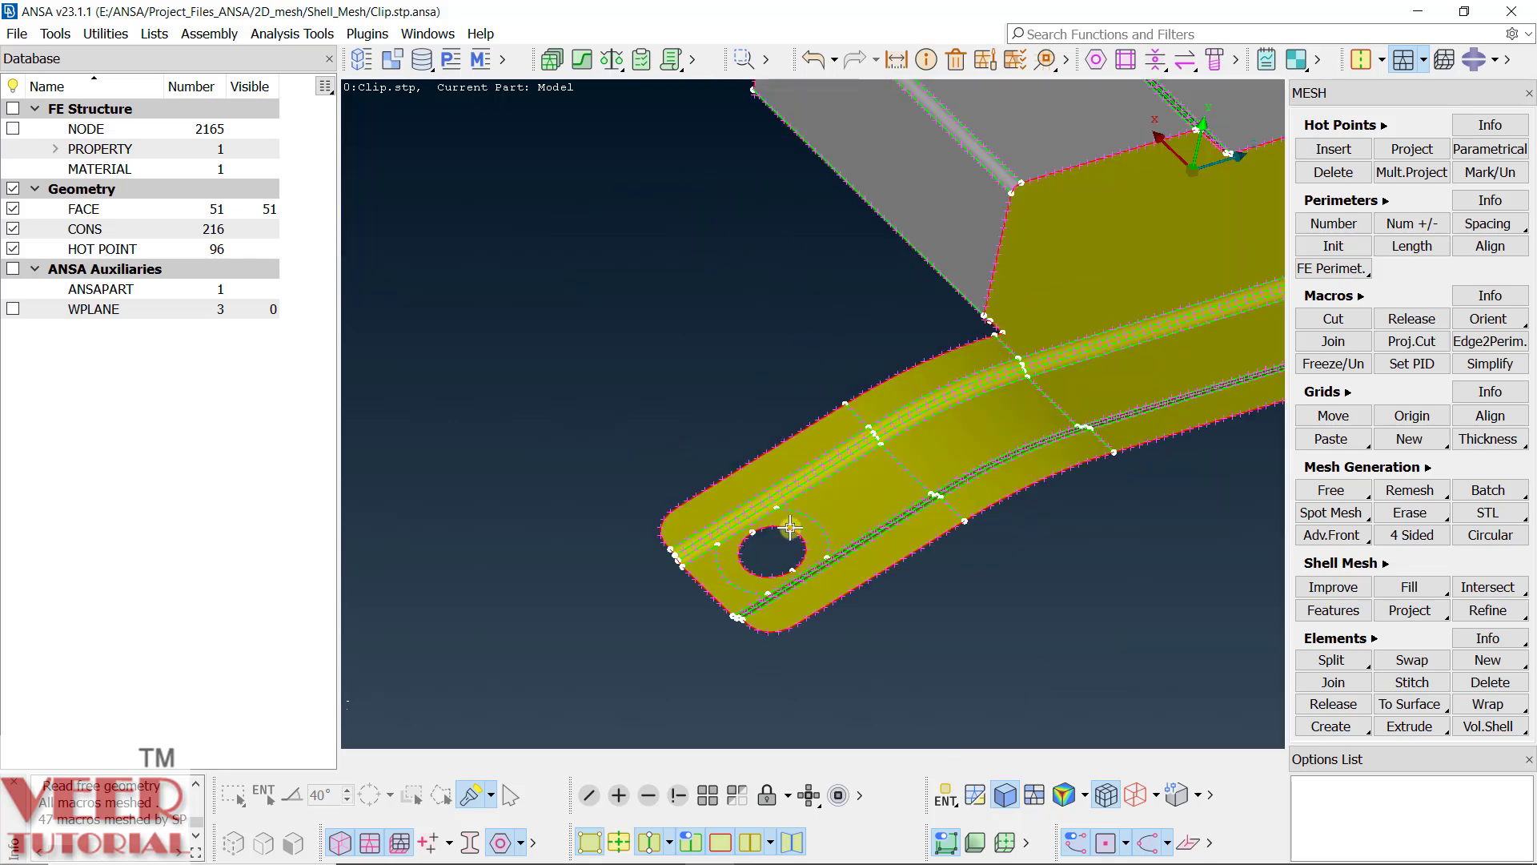
scroll(734, 573, up, 3)
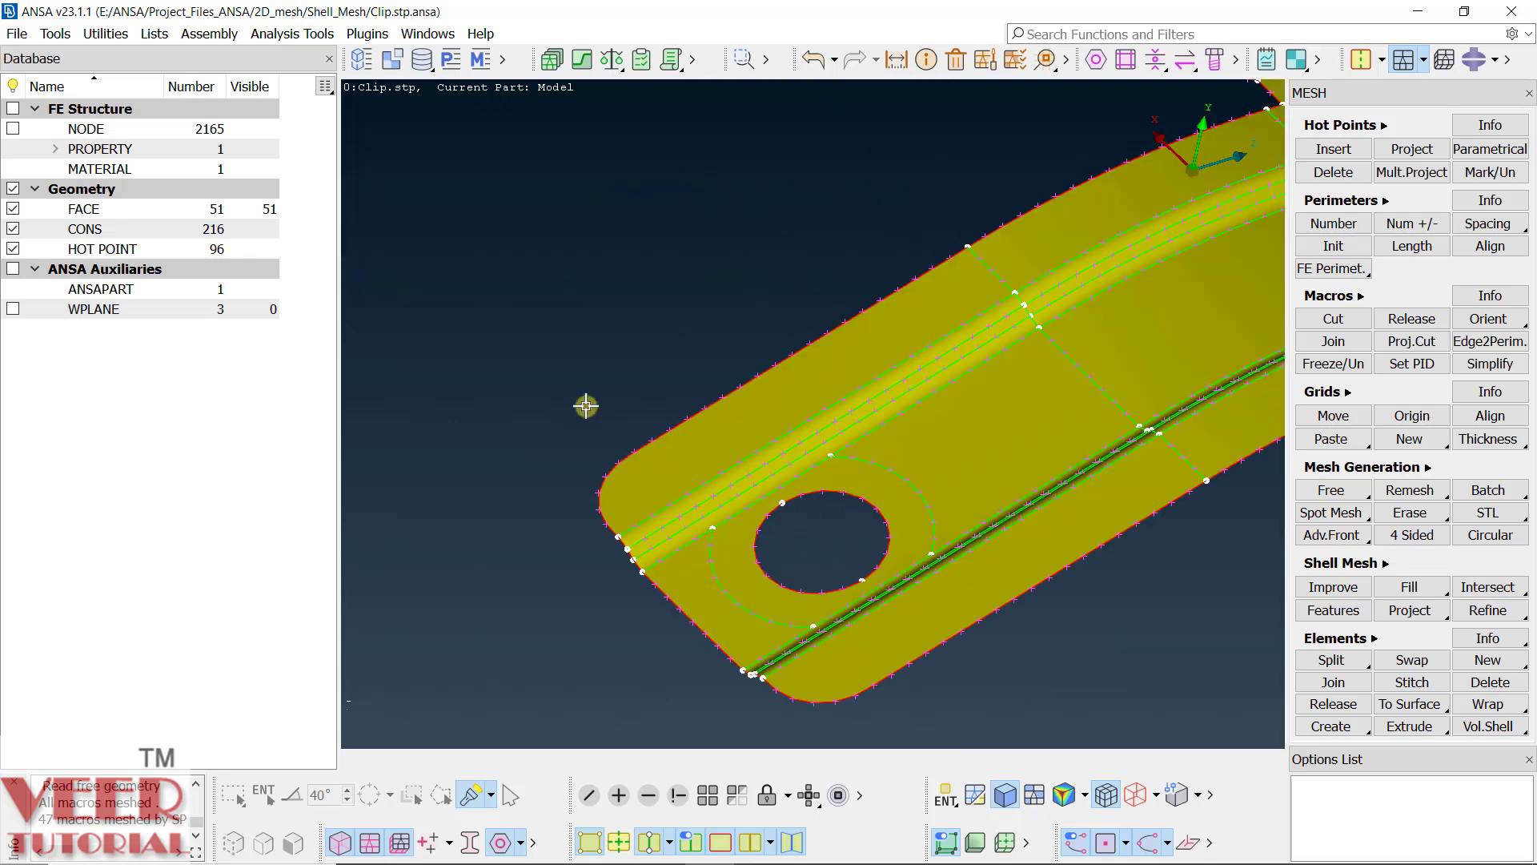
Step: Generate a Best shell mesh on the zone-cut ring macro around the large end hole
scroll(587, 552, down, 5)
ctrl+drag(729, 434, 587, 488)
scroll(604, 469, up, 5)
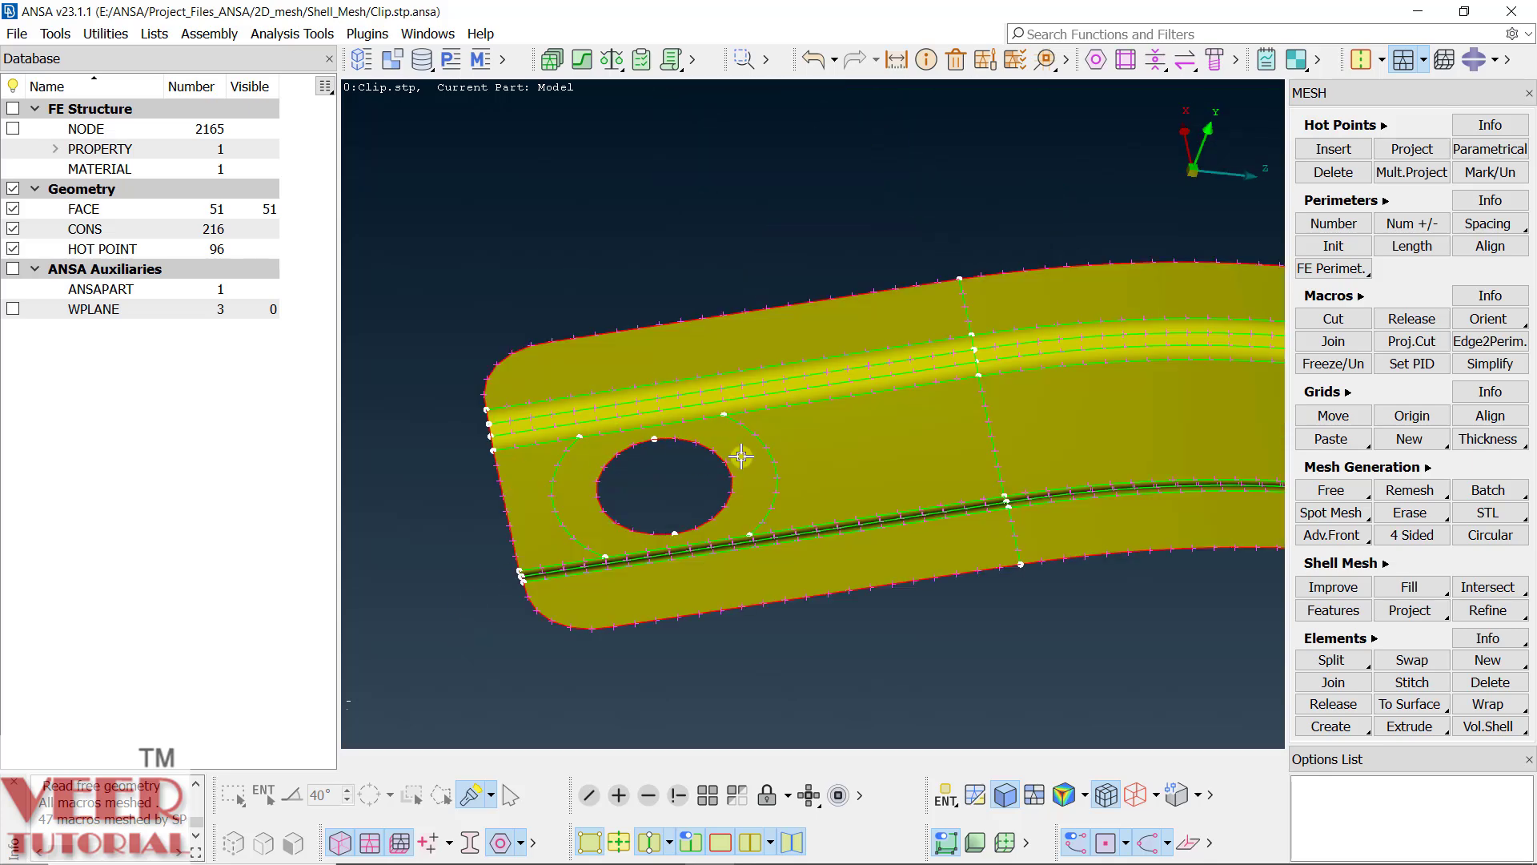
ctrl+drag(789, 377, 621, 408)
scroll(622, 407, up, 3)
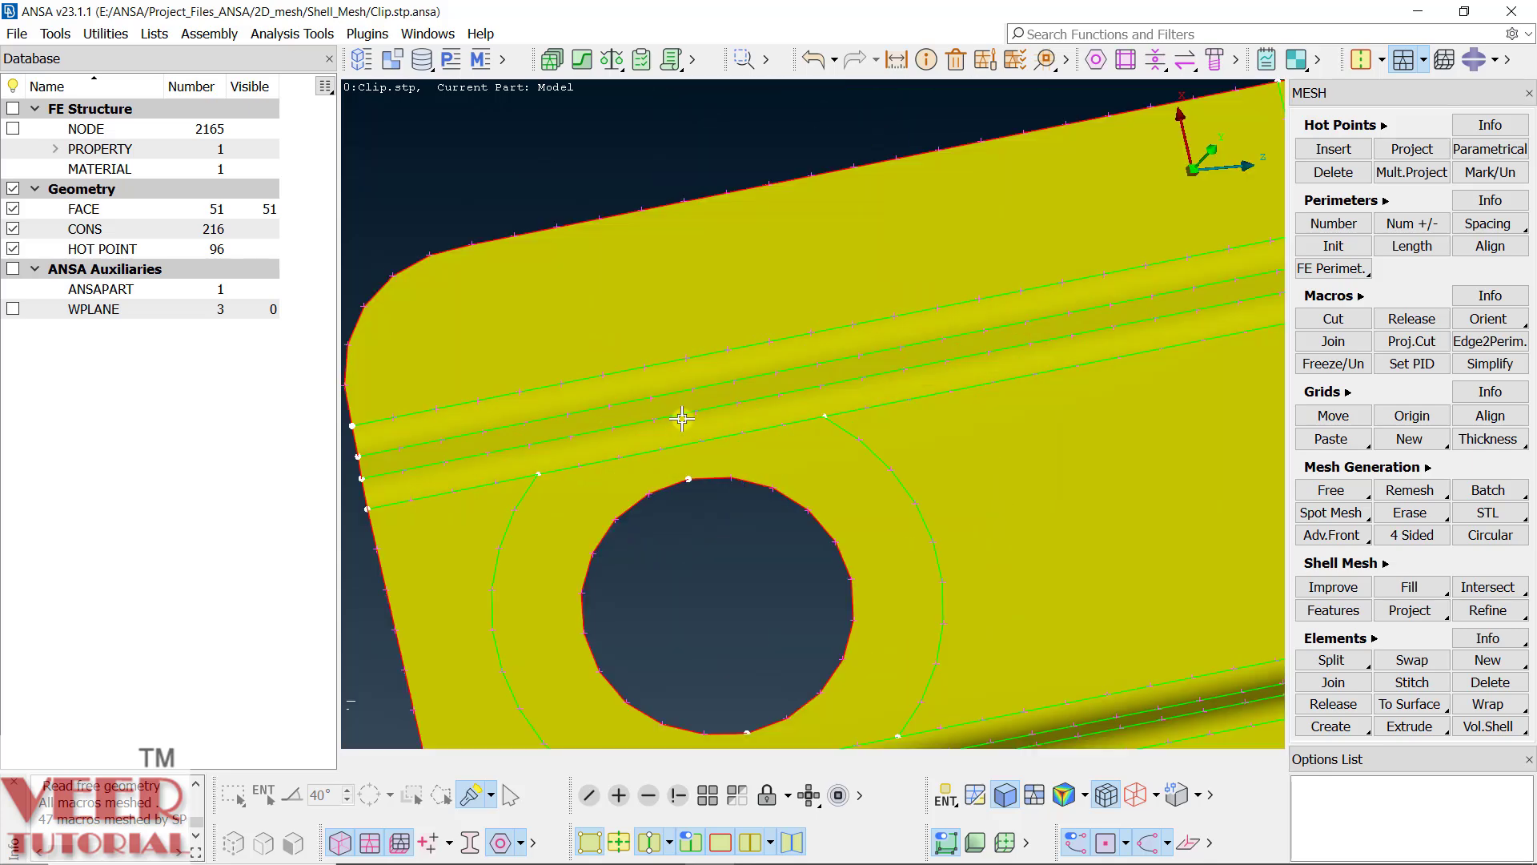
scroll(682, 418, down, 3)
mouse_move(923, 501)
ctrl+mouse_down()
mouse_move(986, 530)
mouse_move(916, 449)
mouse_move(992, 515)
mouse_move(946, 505)
ctrl+mouse_up()
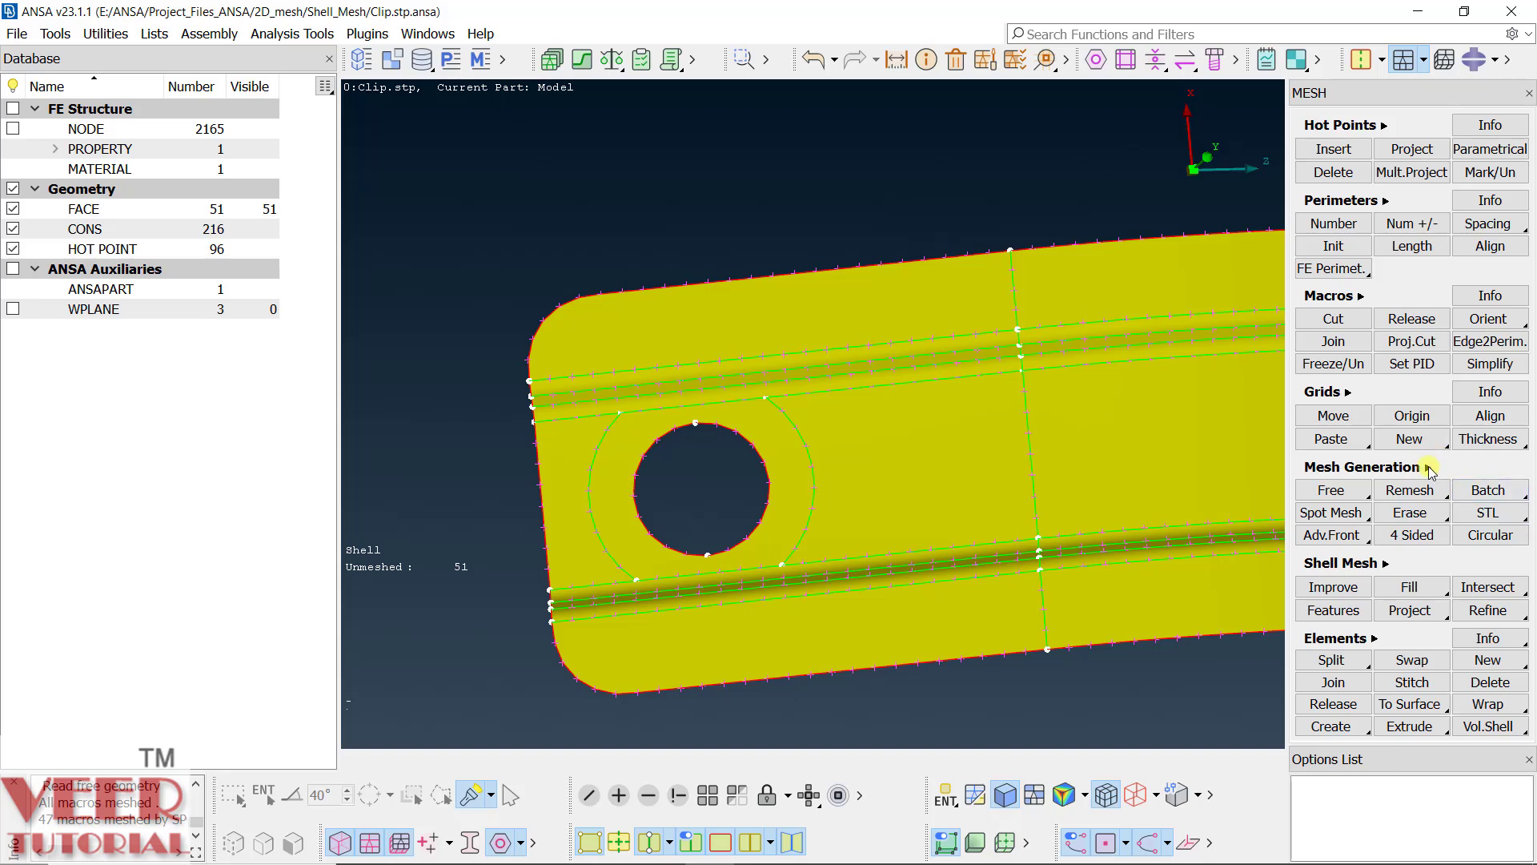
click(1429, 468)
click(1411, 523)
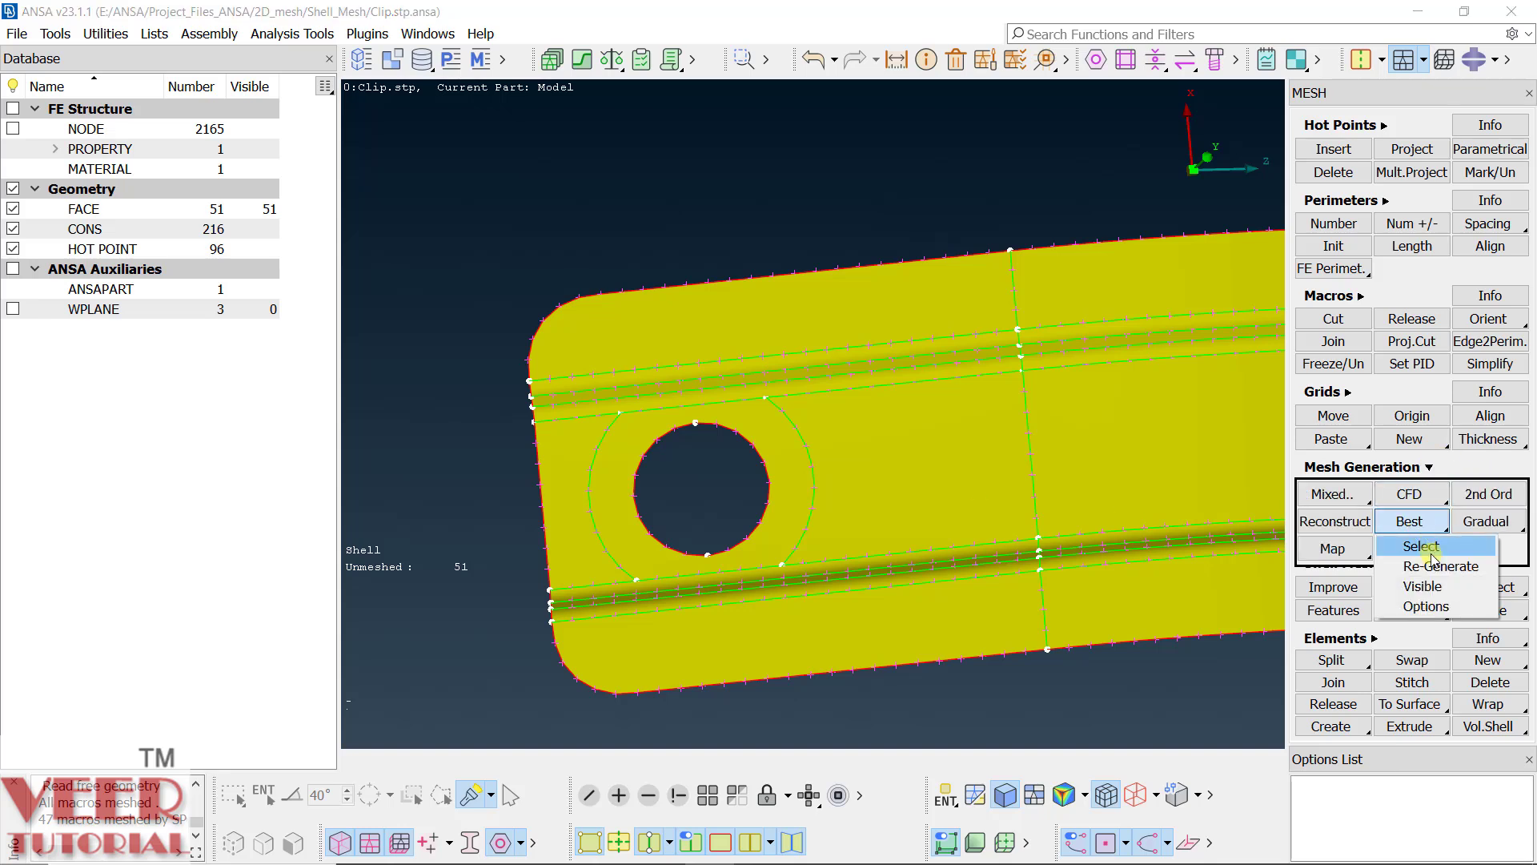
click(1421, 547)
scroll(752, 431, up, 3)
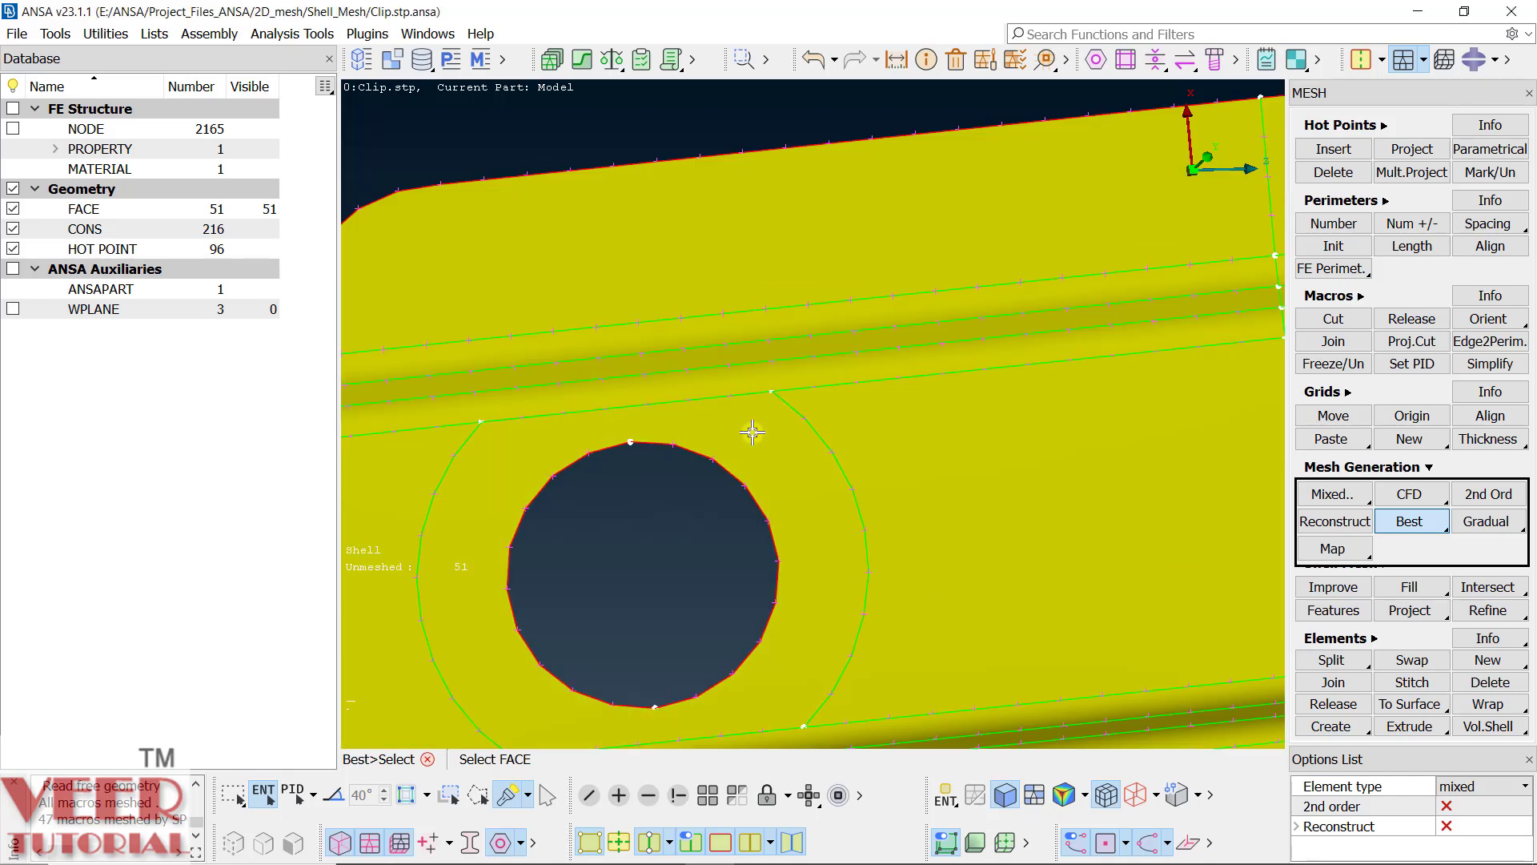
click(752, 430)
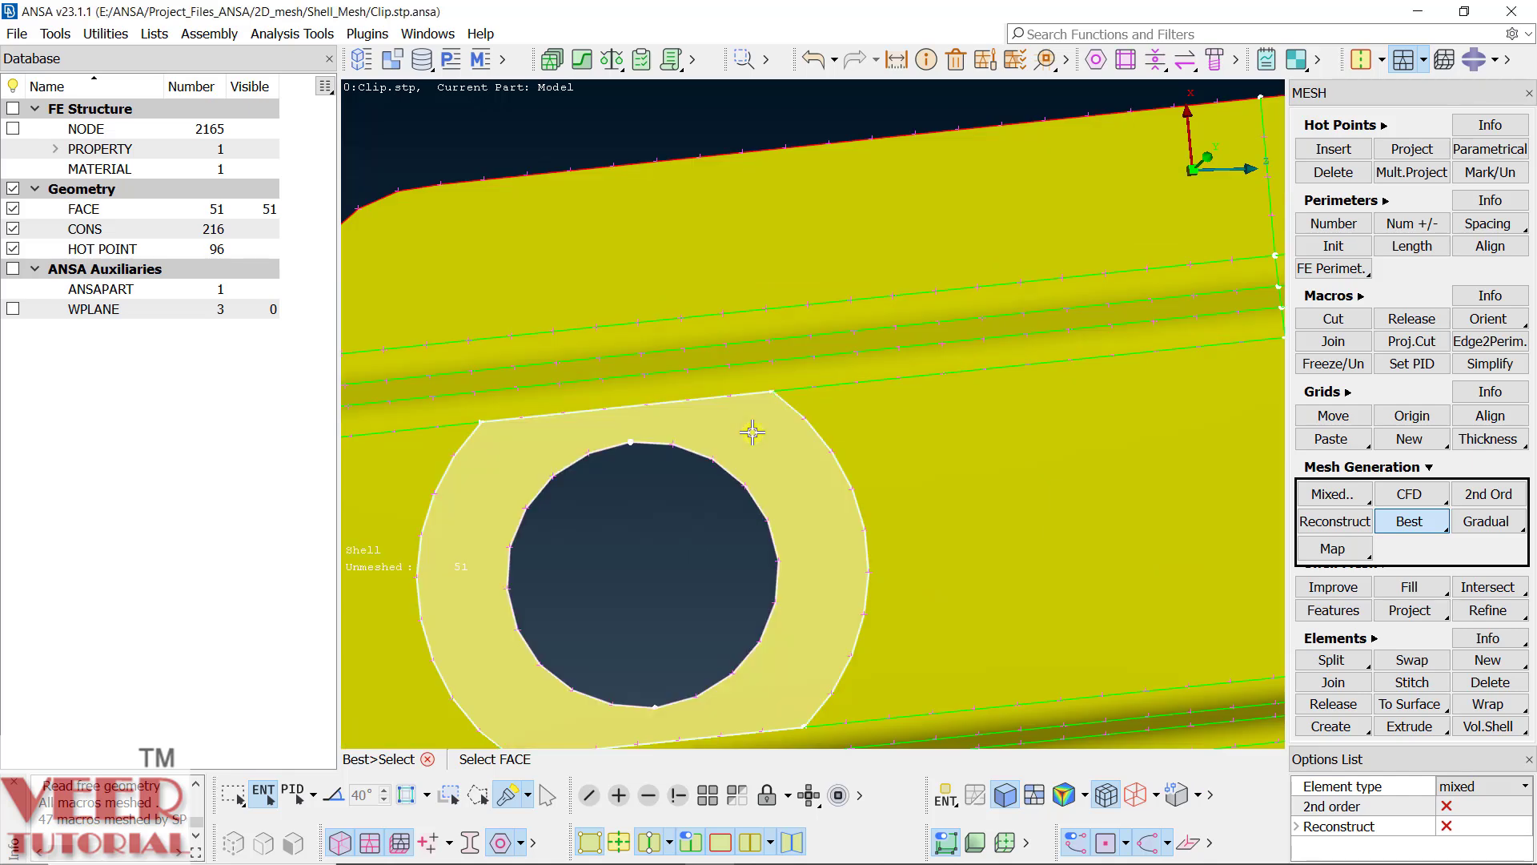
middle_click(873, 609)
scroll(678, 381, down, 2)
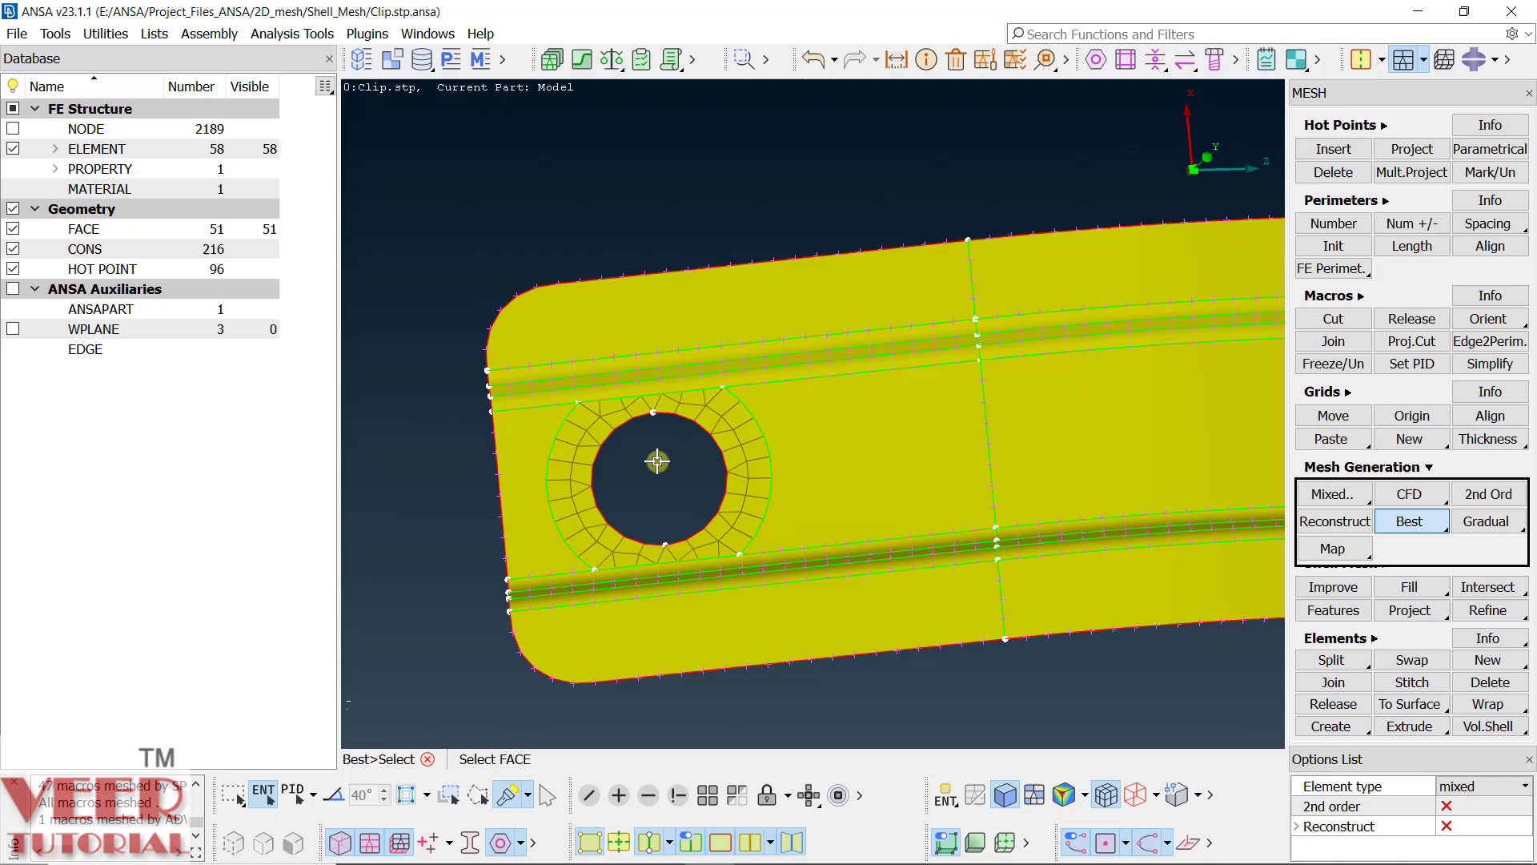
scroll(653, 552, up, 2)
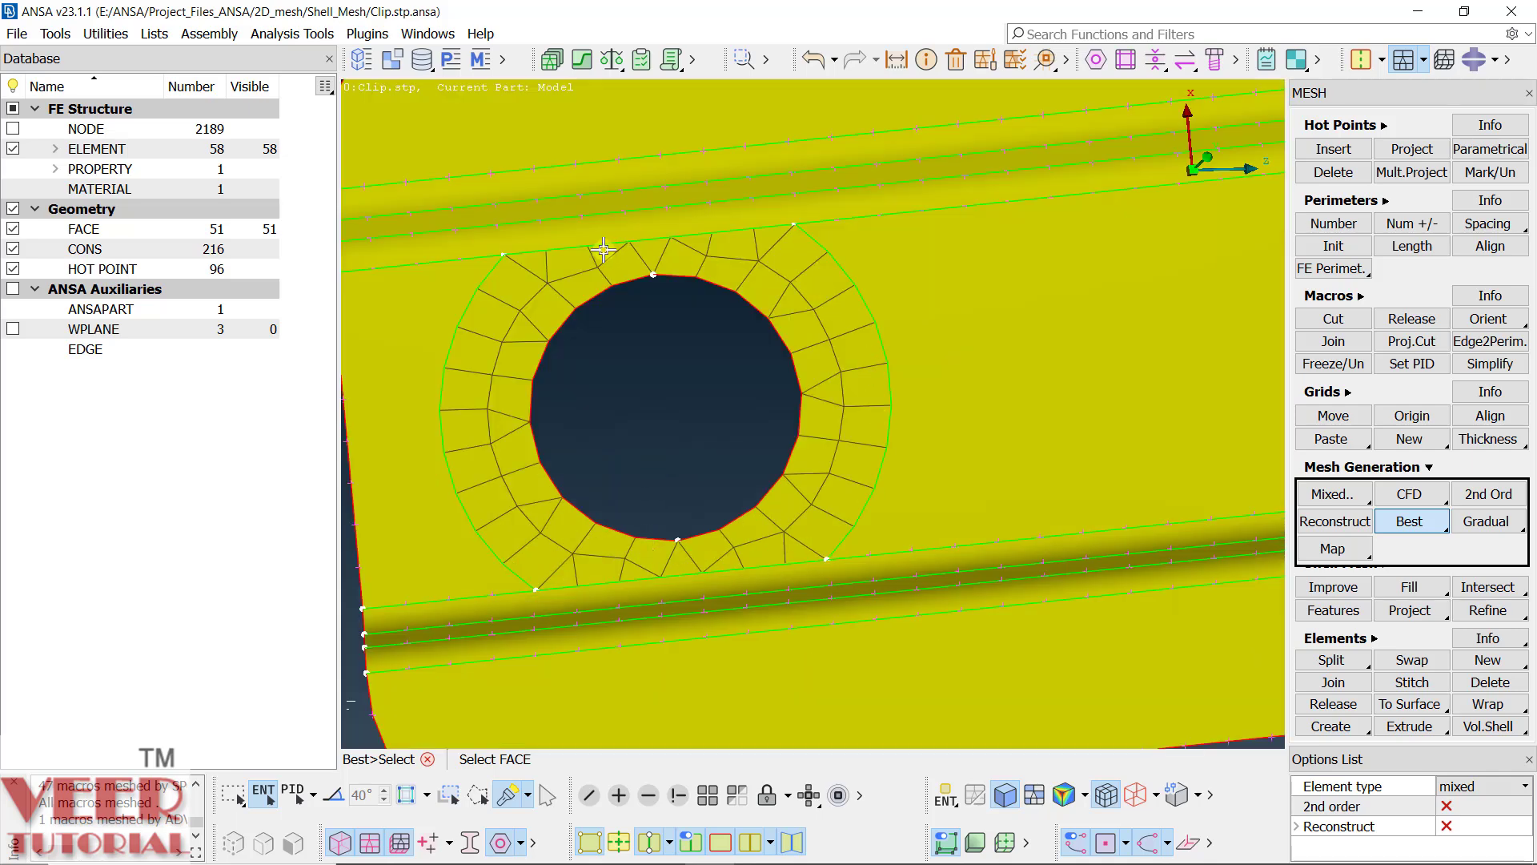
click(721, 475)
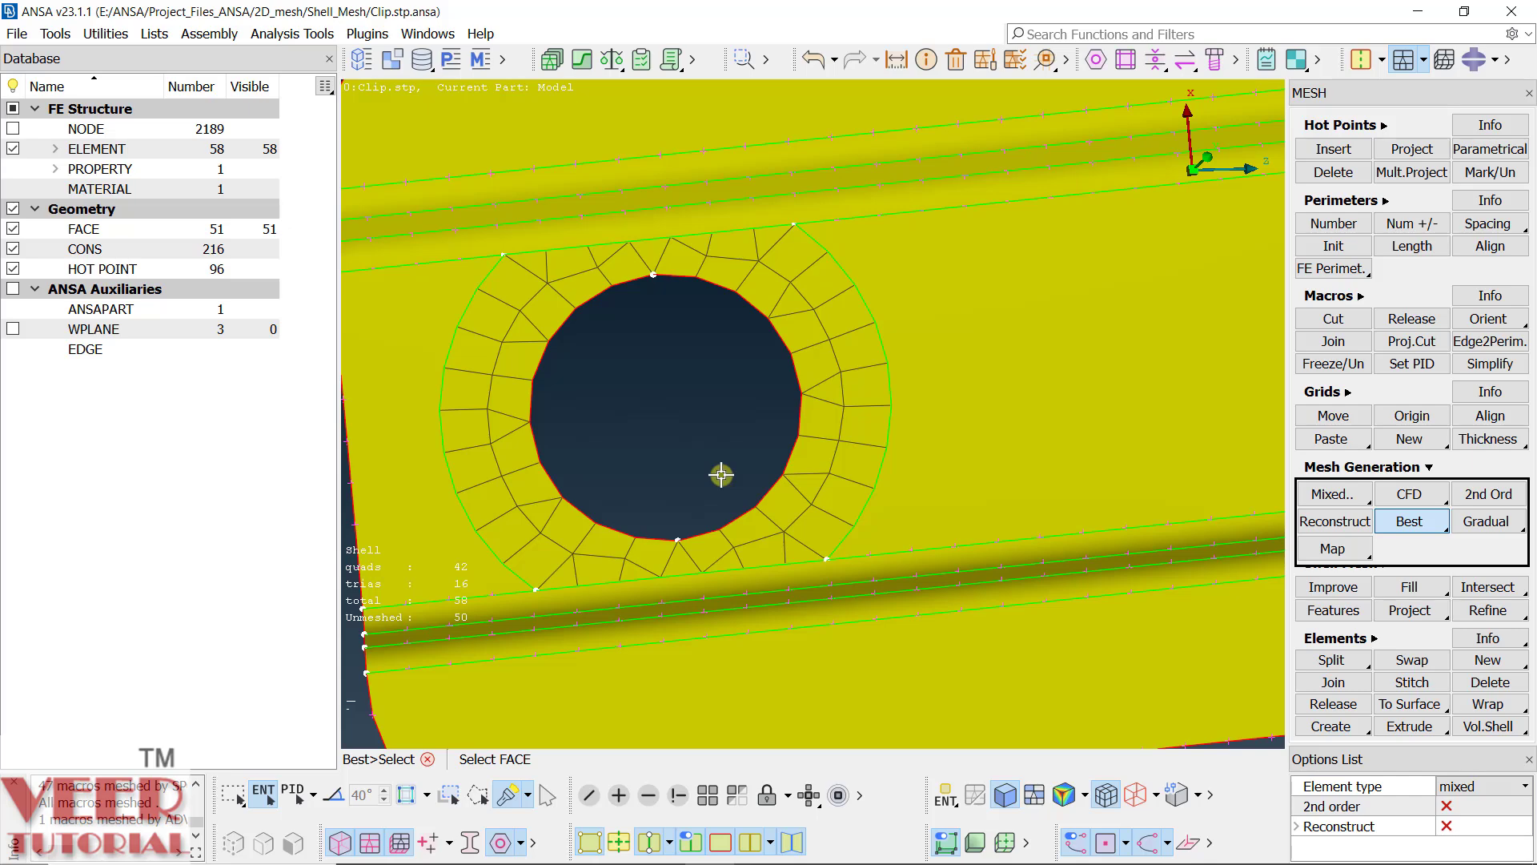
click(597, 543)
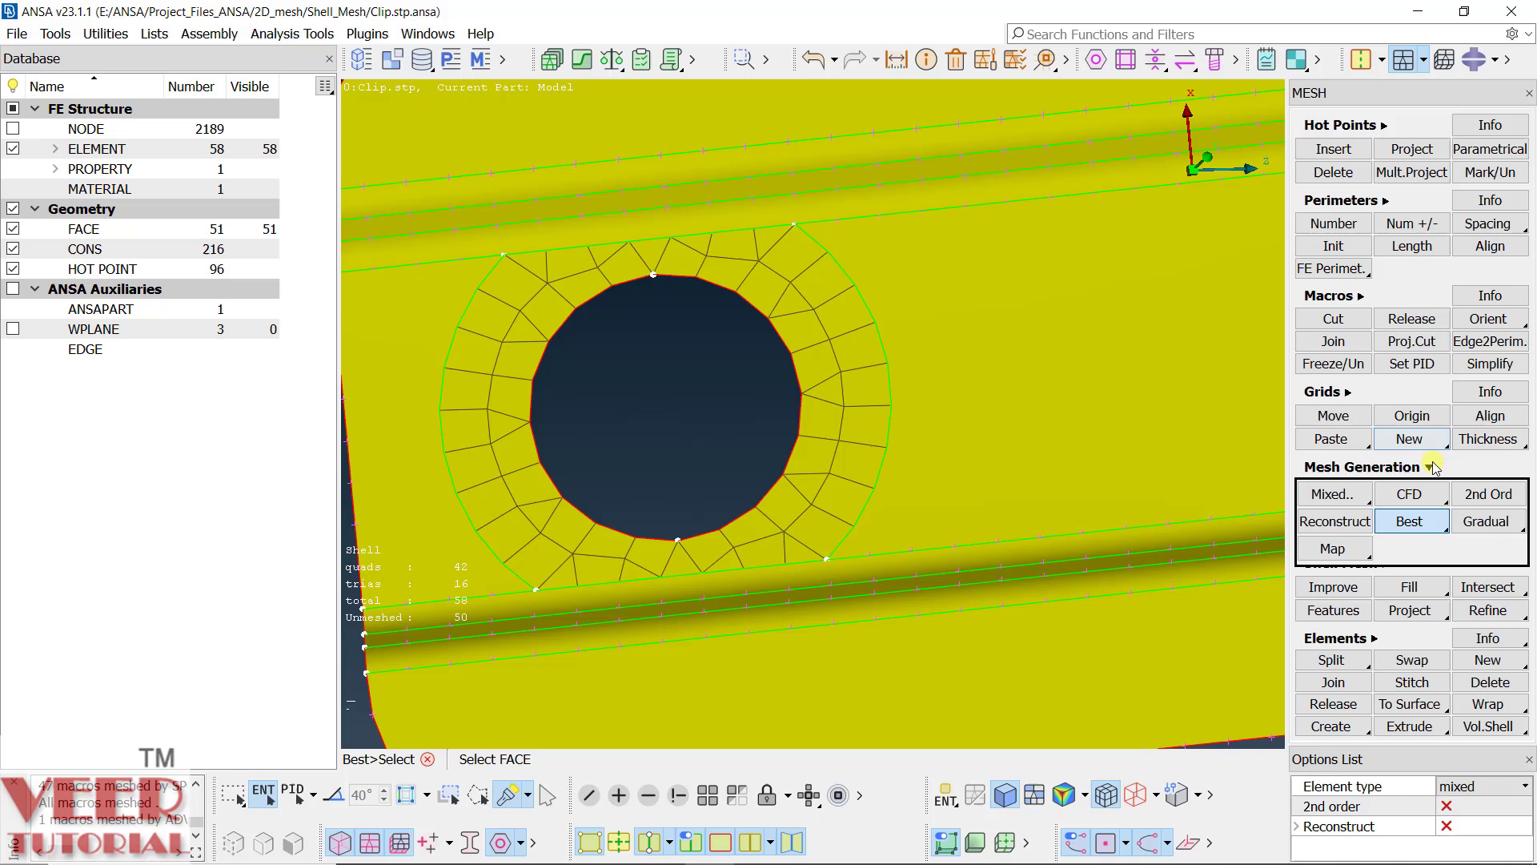
Step: Erase the shell mesh from the ring macro around the large end hole
click(1438, 488)
click(1422, 515)
click(1430, 559)
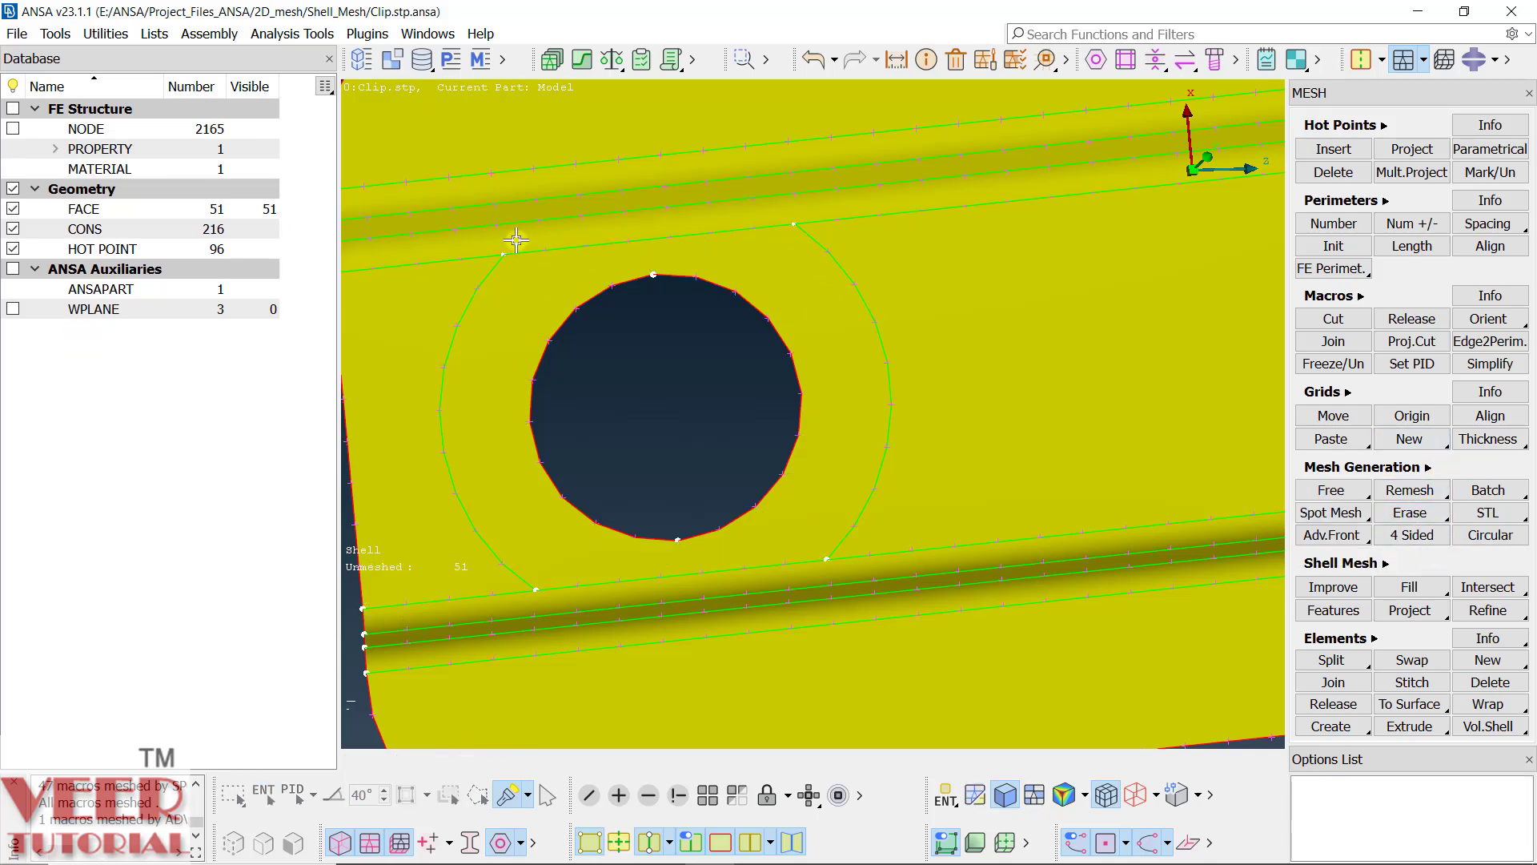
Step: Project-cut the ring macro from its corner on the wider bead's edge nearest the clip's end to the large hole's edge
scroll(517, 240, up, 3)
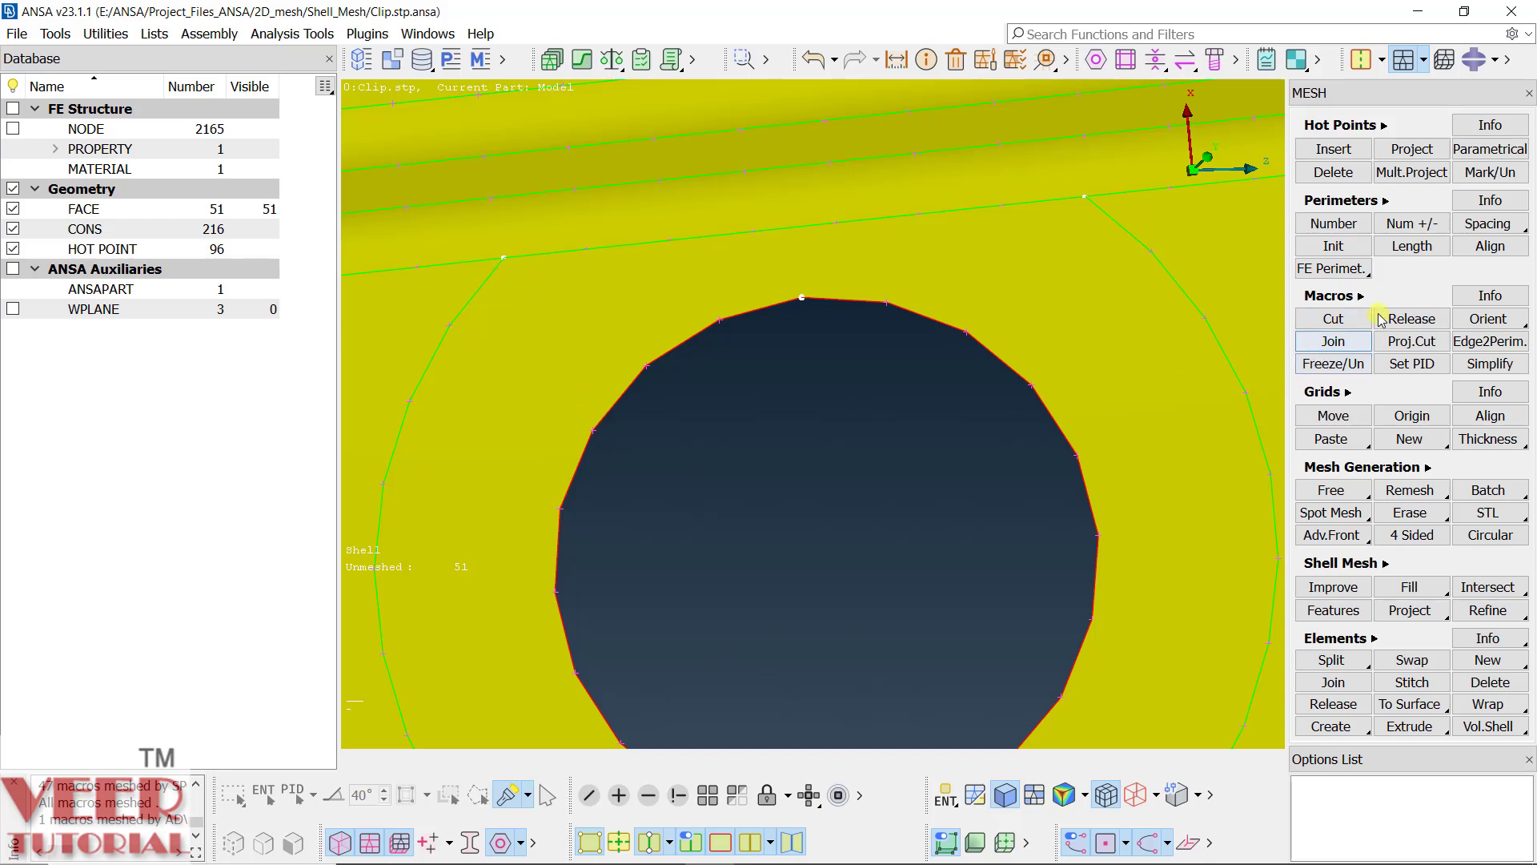
click(1411, 342)
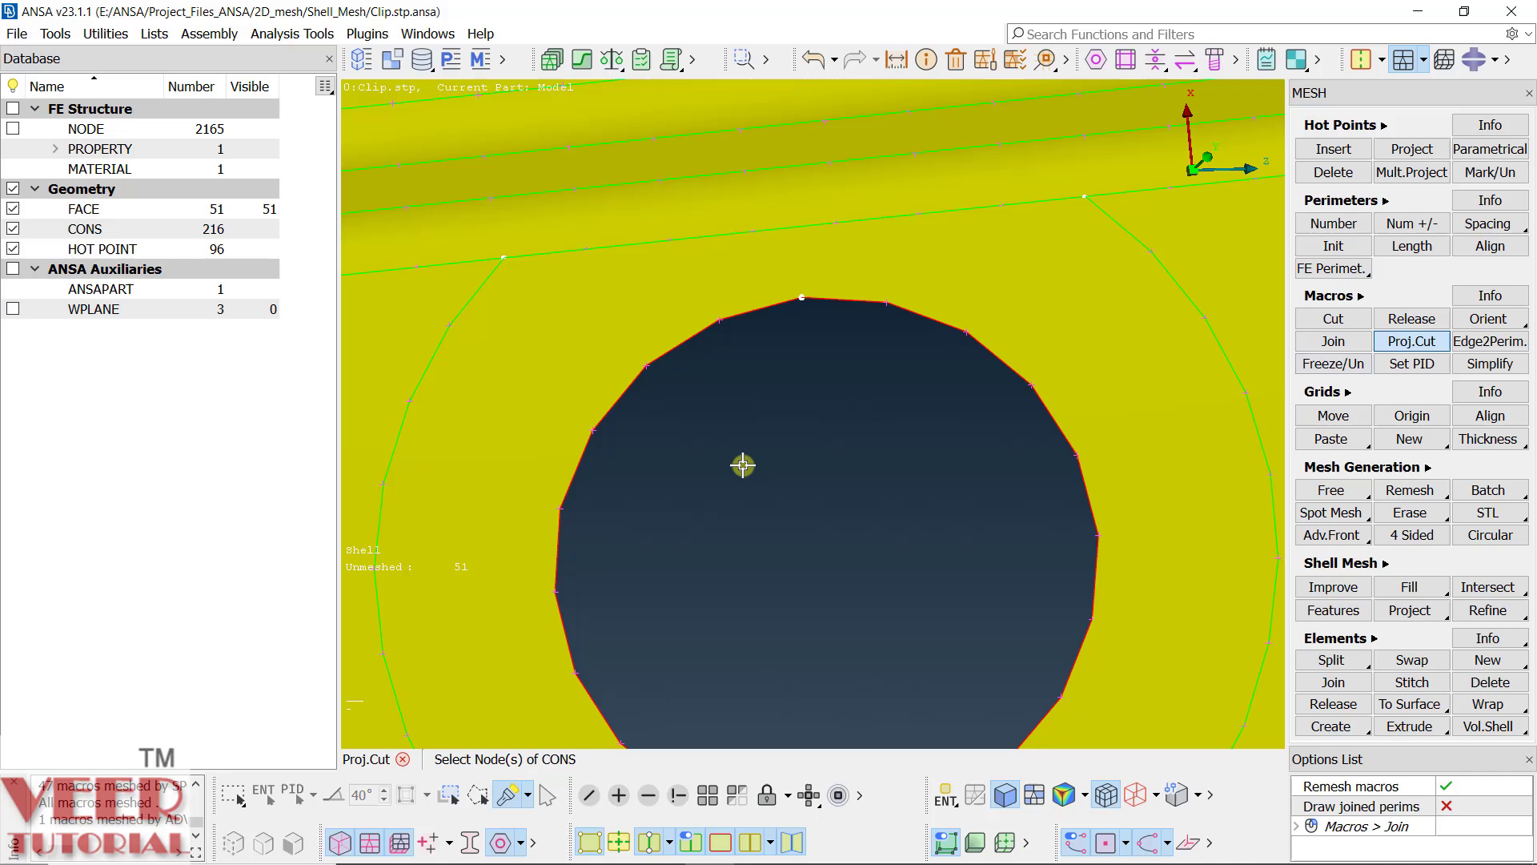
click(507, 255)
middle_click(507, 256)
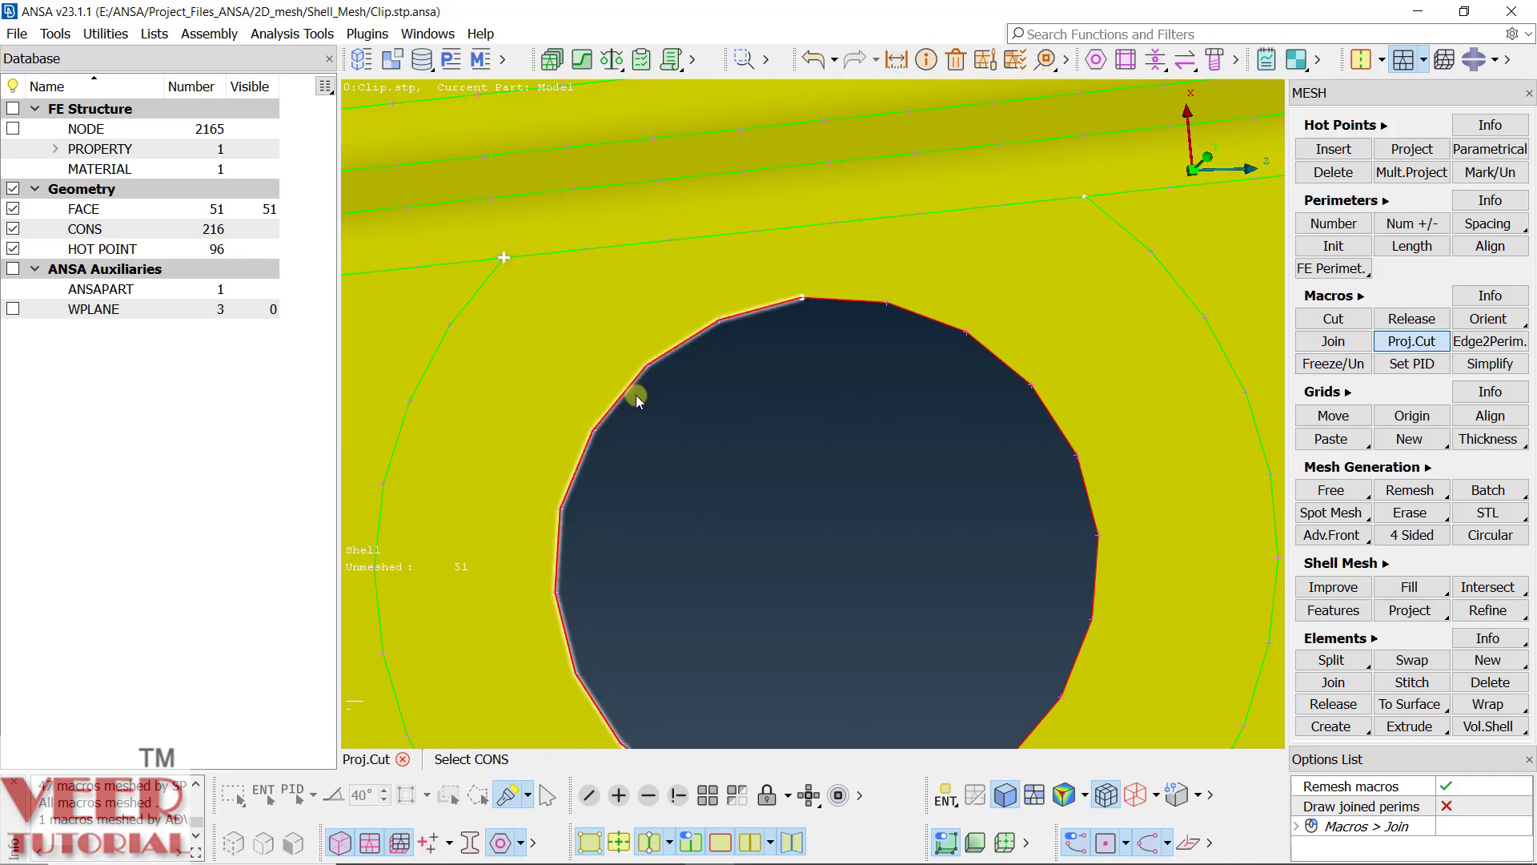
click(631, 391)
middle_click(628, 392)
scroll(522, 388, down, 3)
click(796, 298)
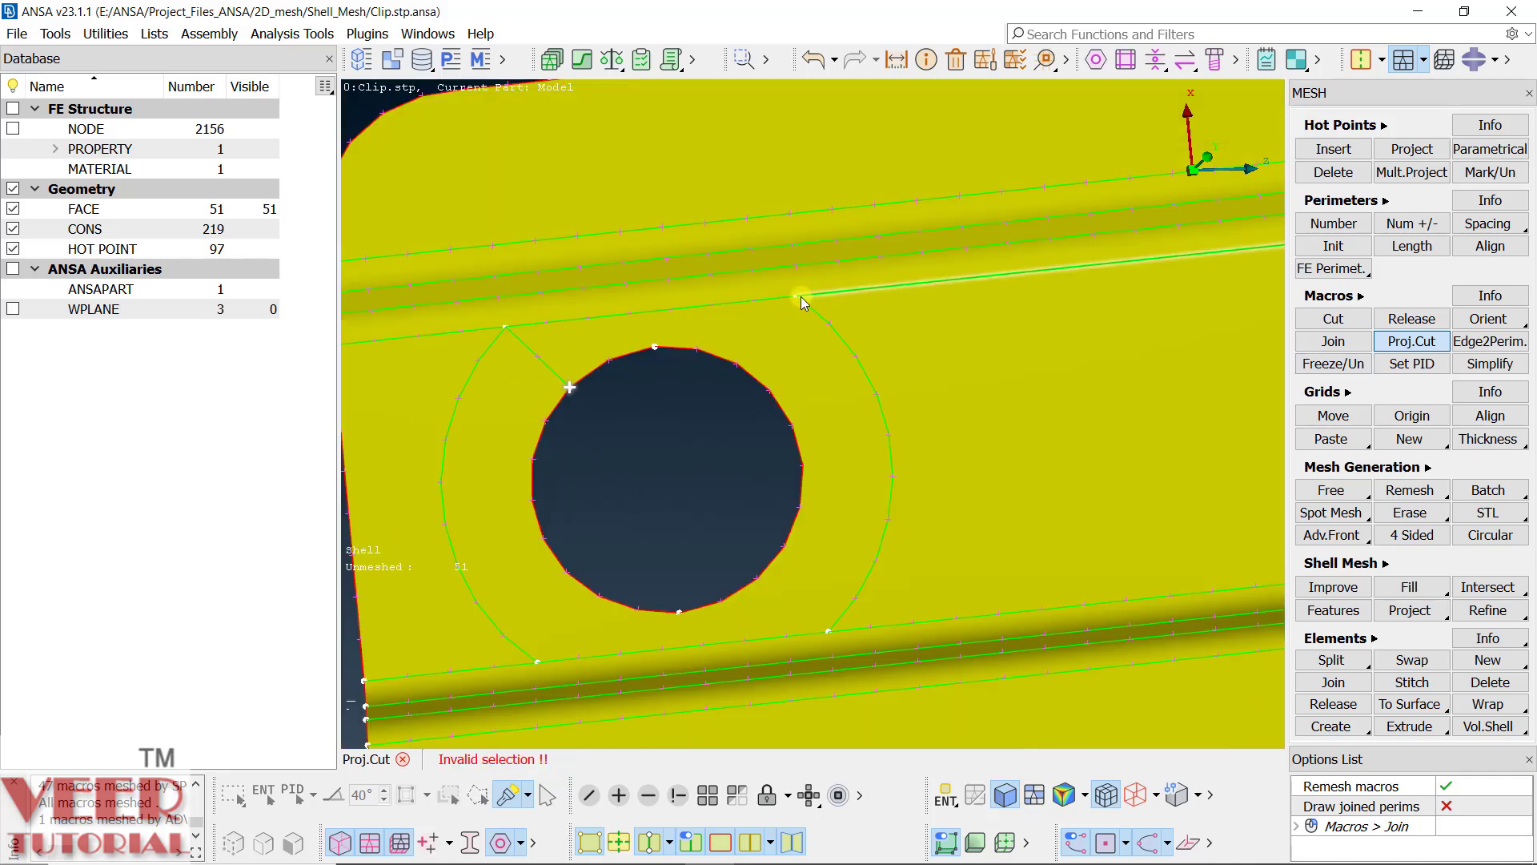
scroll(796, 299, up, 5)
scroll(1038, 356, down, 4)
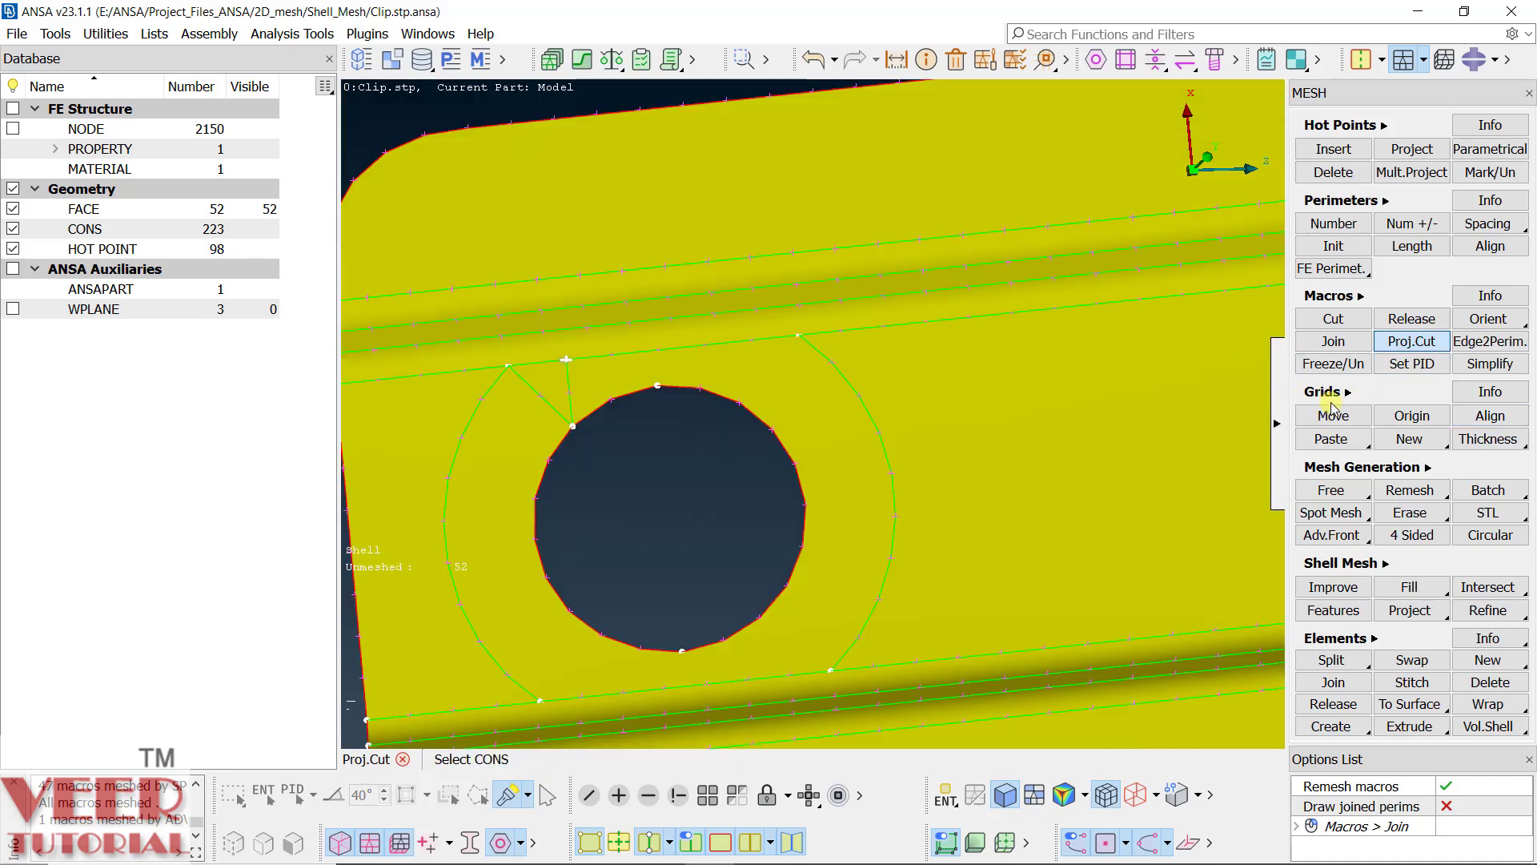
click(779, 430)
key(ctrl+z)
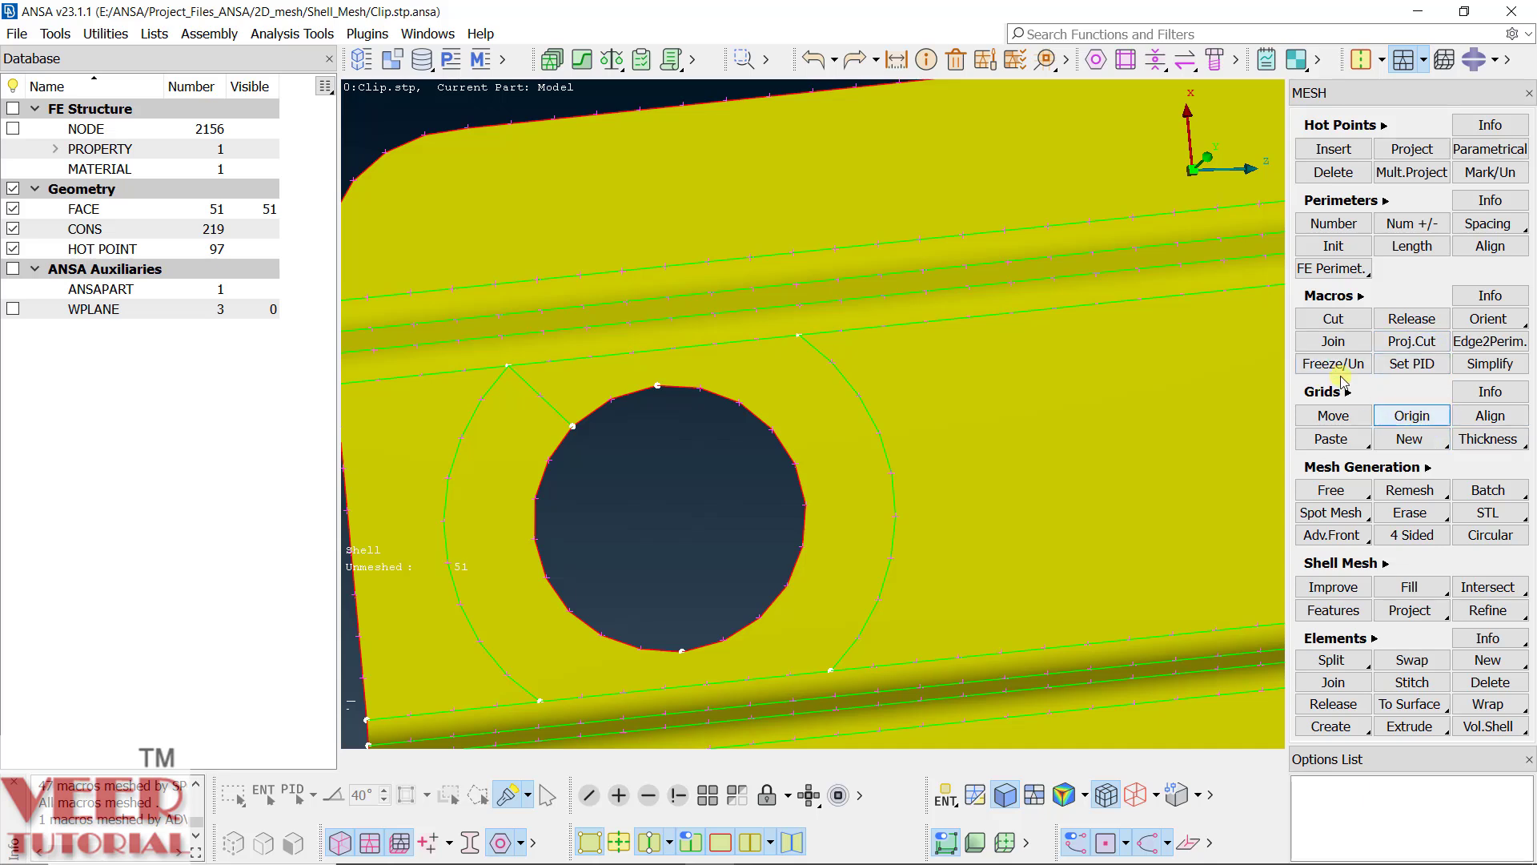
Step: Project-cut the ring macro from its corner on the wider bead's edge farther from the clip's end to the hole's edge
click(1411, 341)
click(801, 332)
middle_click(800, 333)
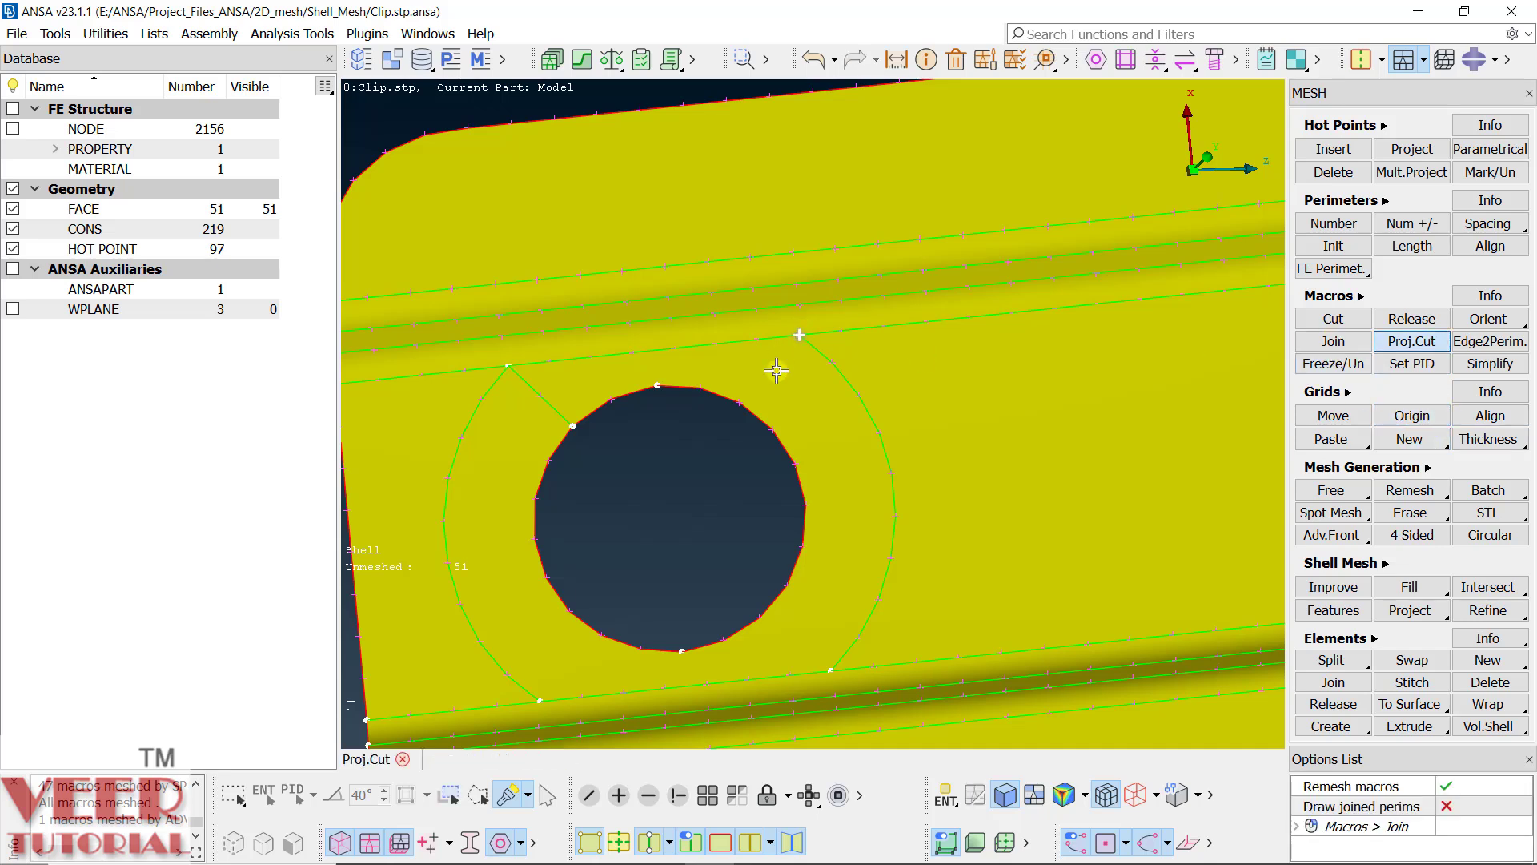
click(752, 408)
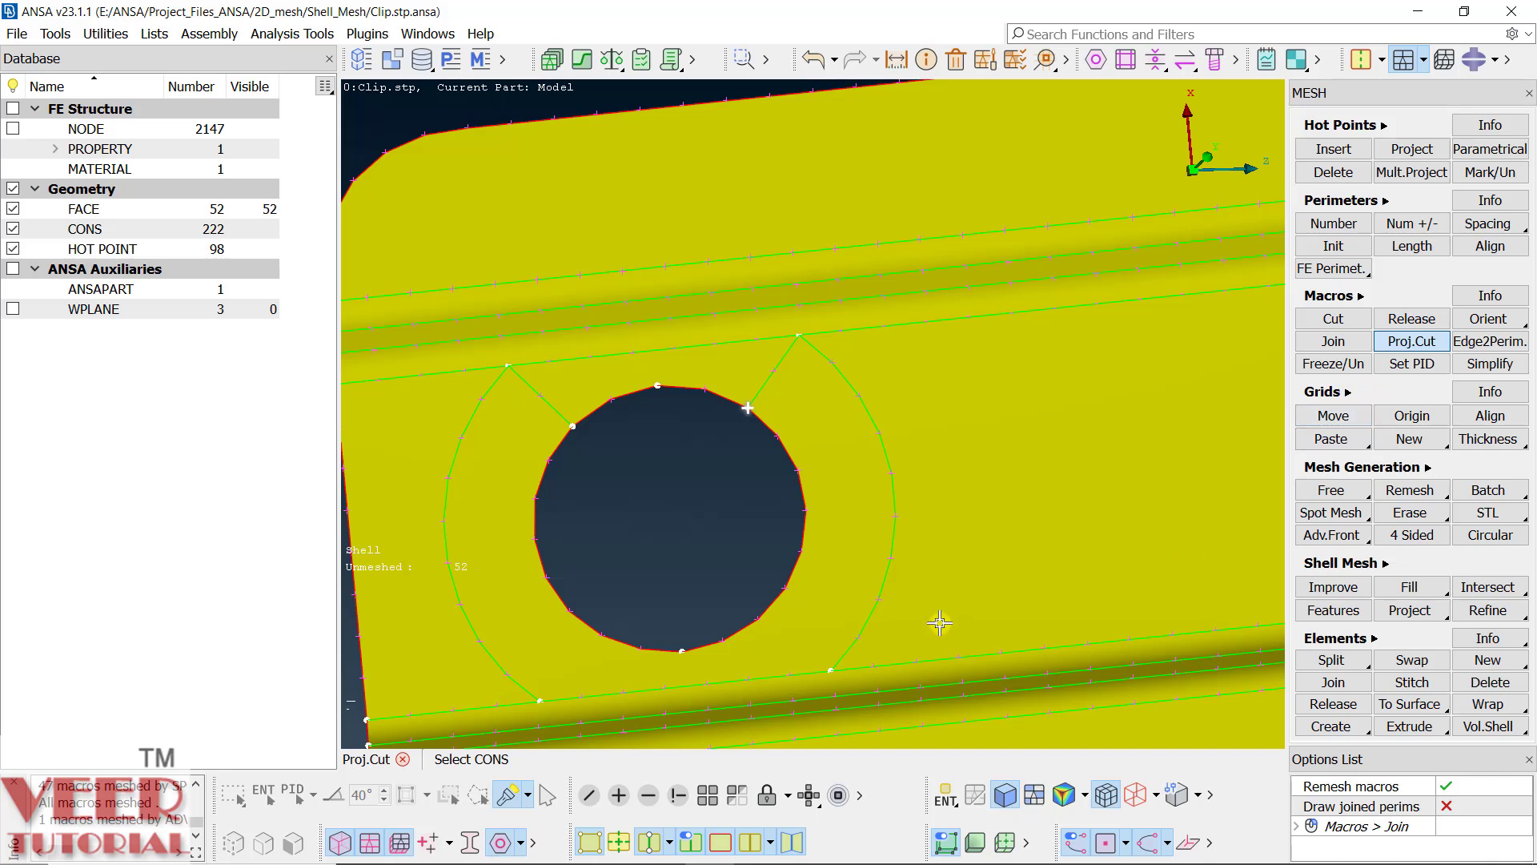
middle_click(839, 683)
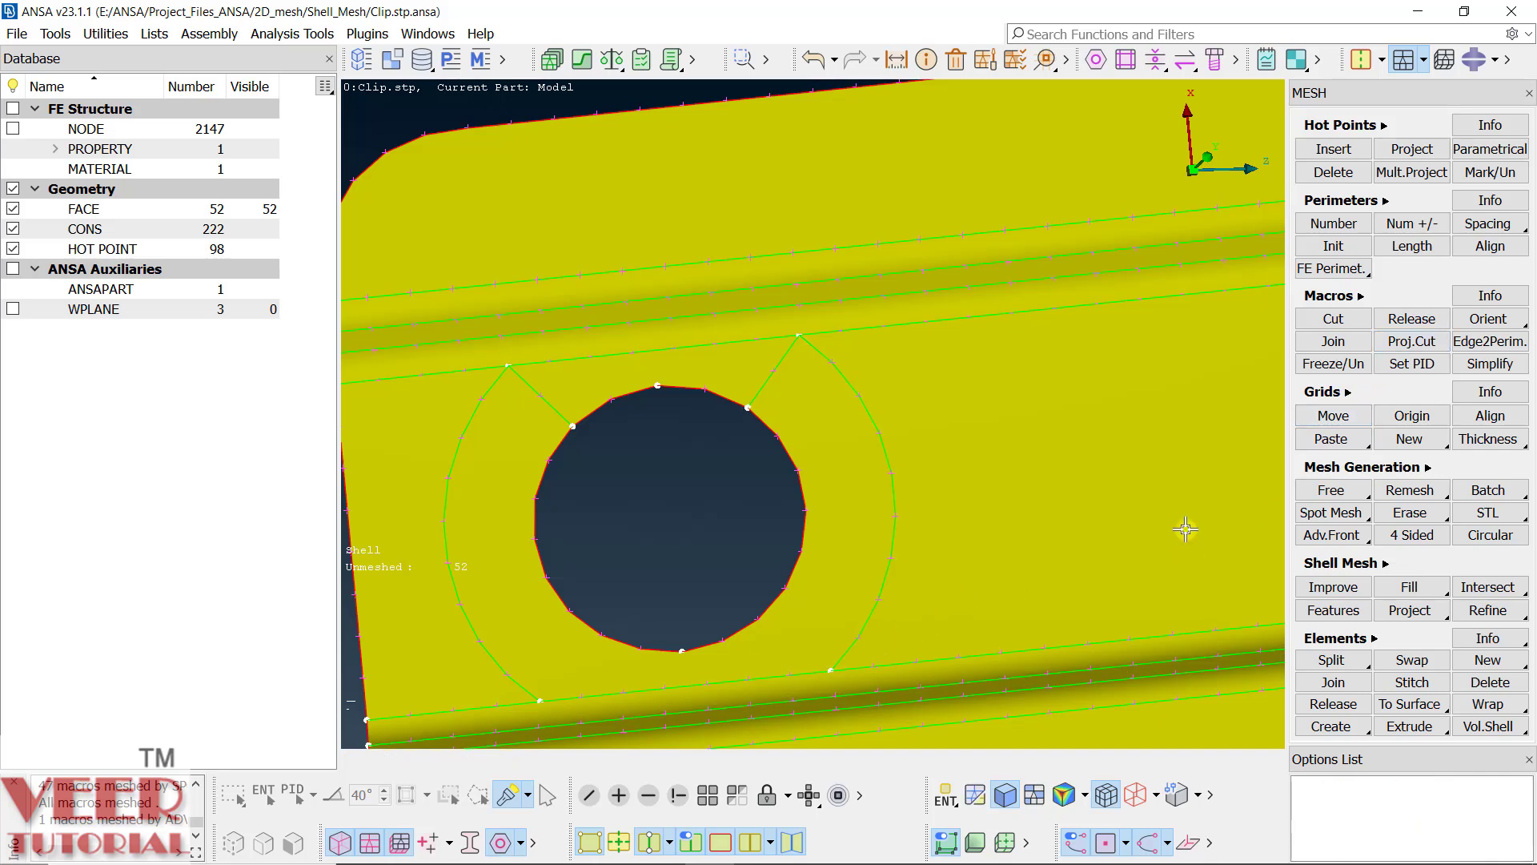
click(1412, 320)
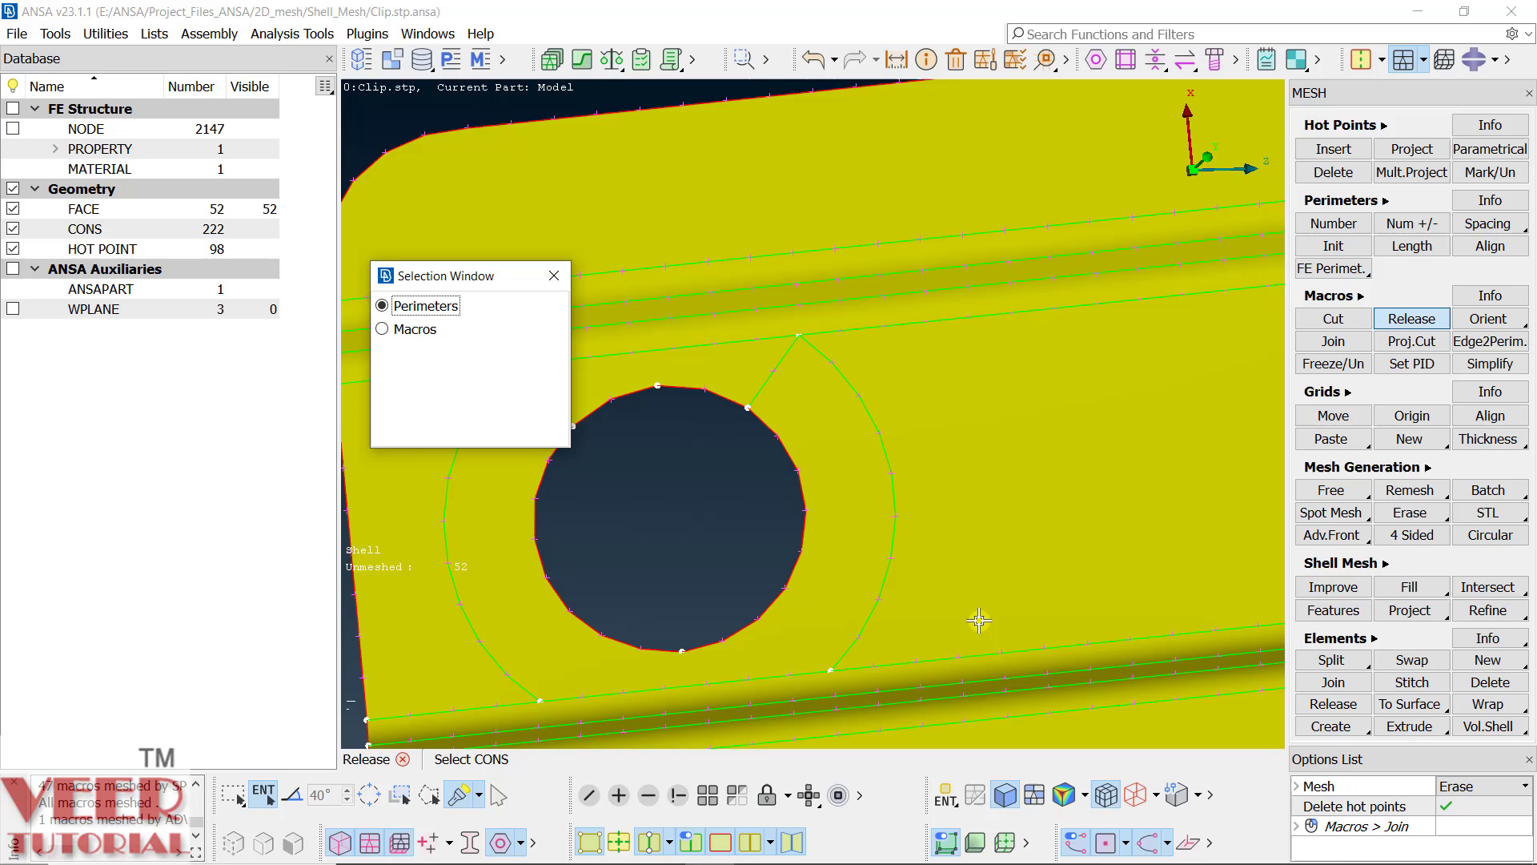
click(554, 276)
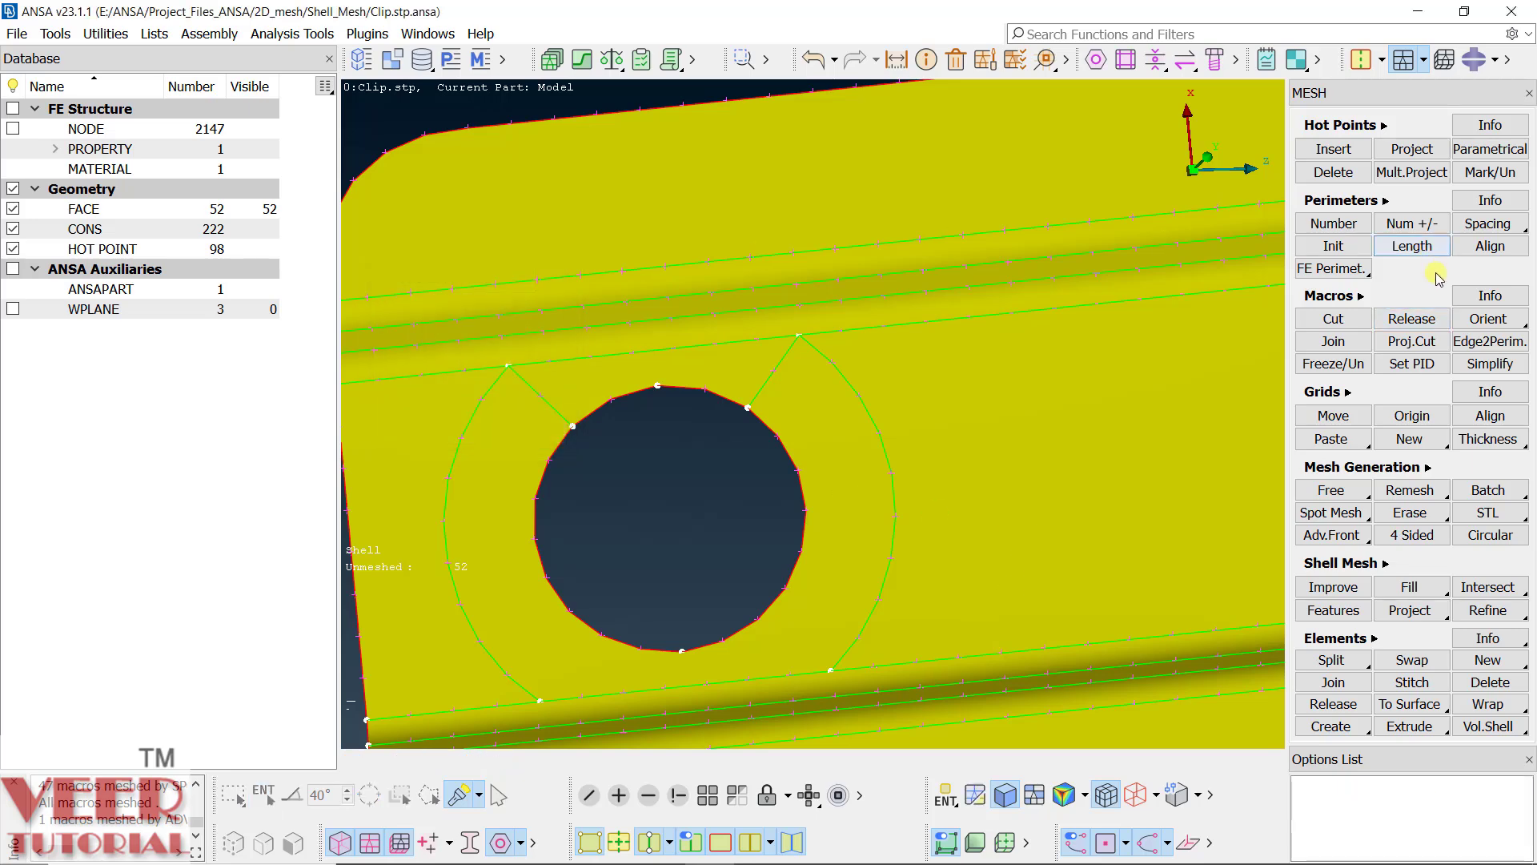
Step: Project-cut the ring macro from its corner on the narrower bead's edge farther from the clip's end to the hole's edge
click(1411, 341)
click(842, 672)
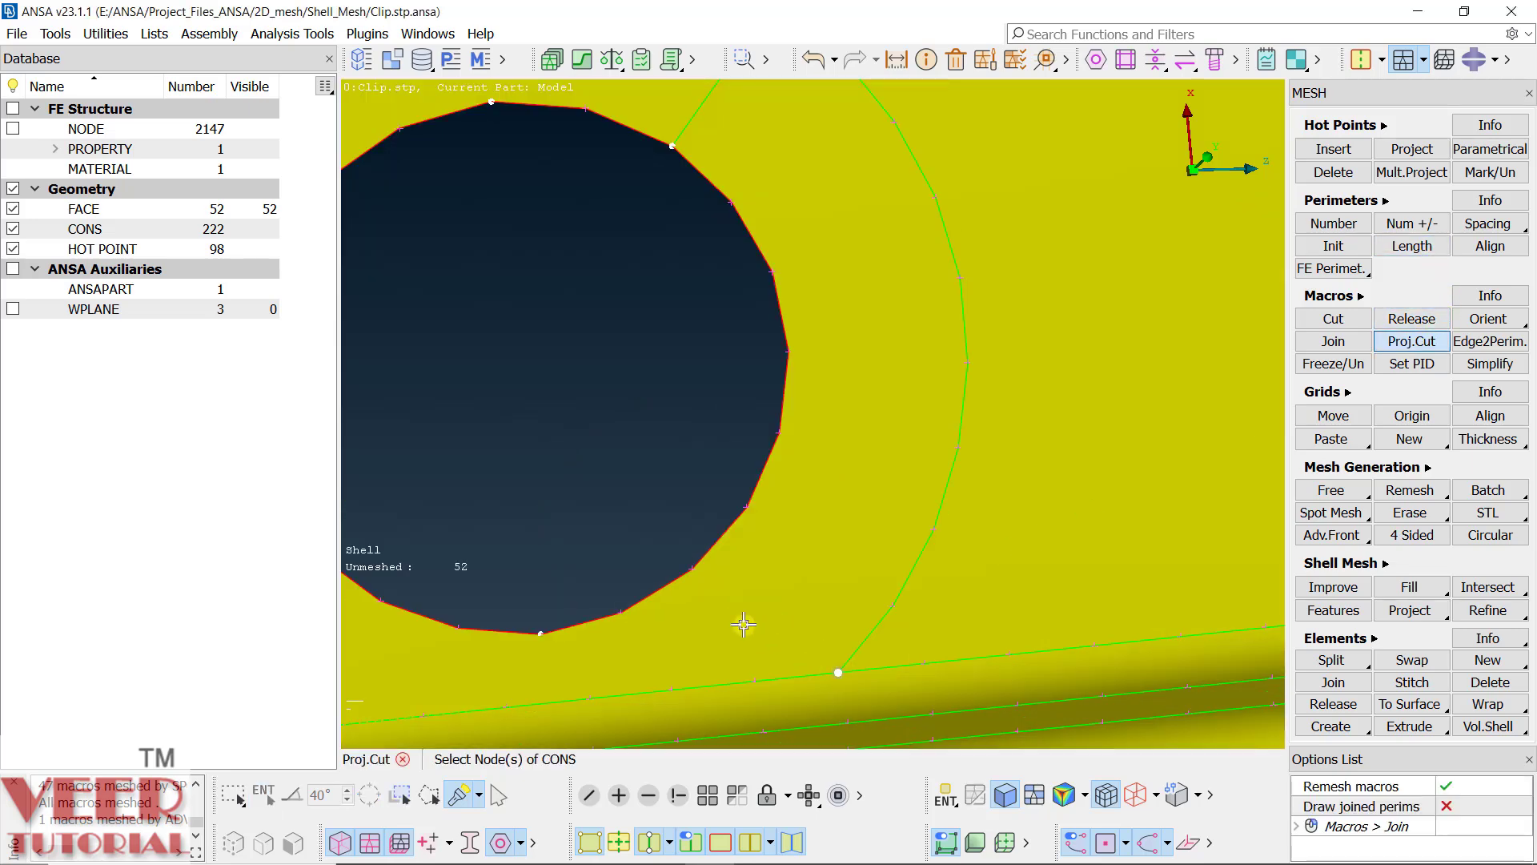
middle_click(743, 623)
click(709, 554)
scroll(808, 524, down, 5)
scroll(728, 552, up, 5)
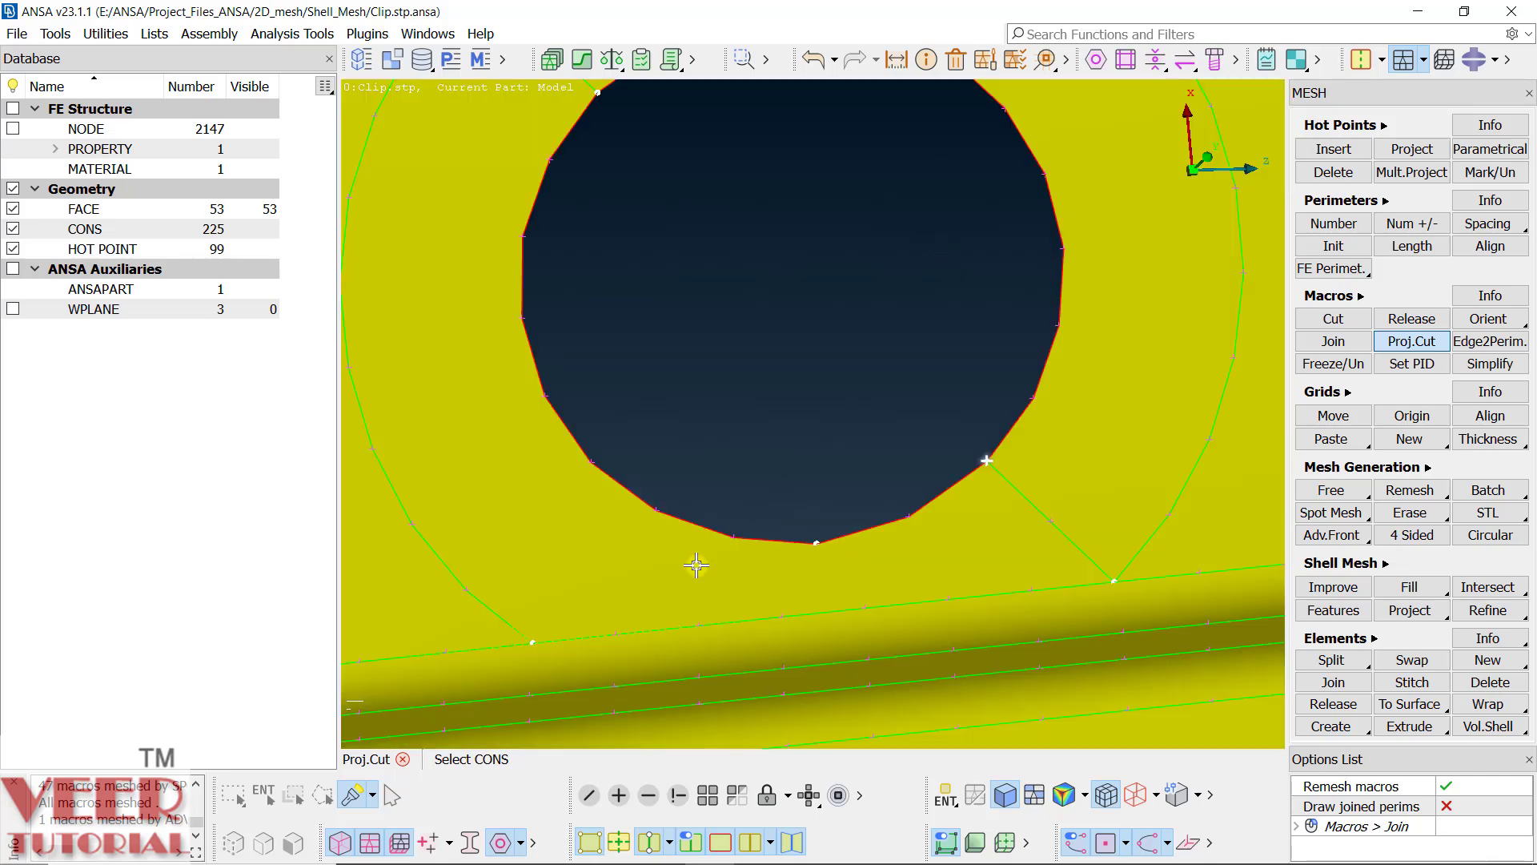
middle_click(577, 610)
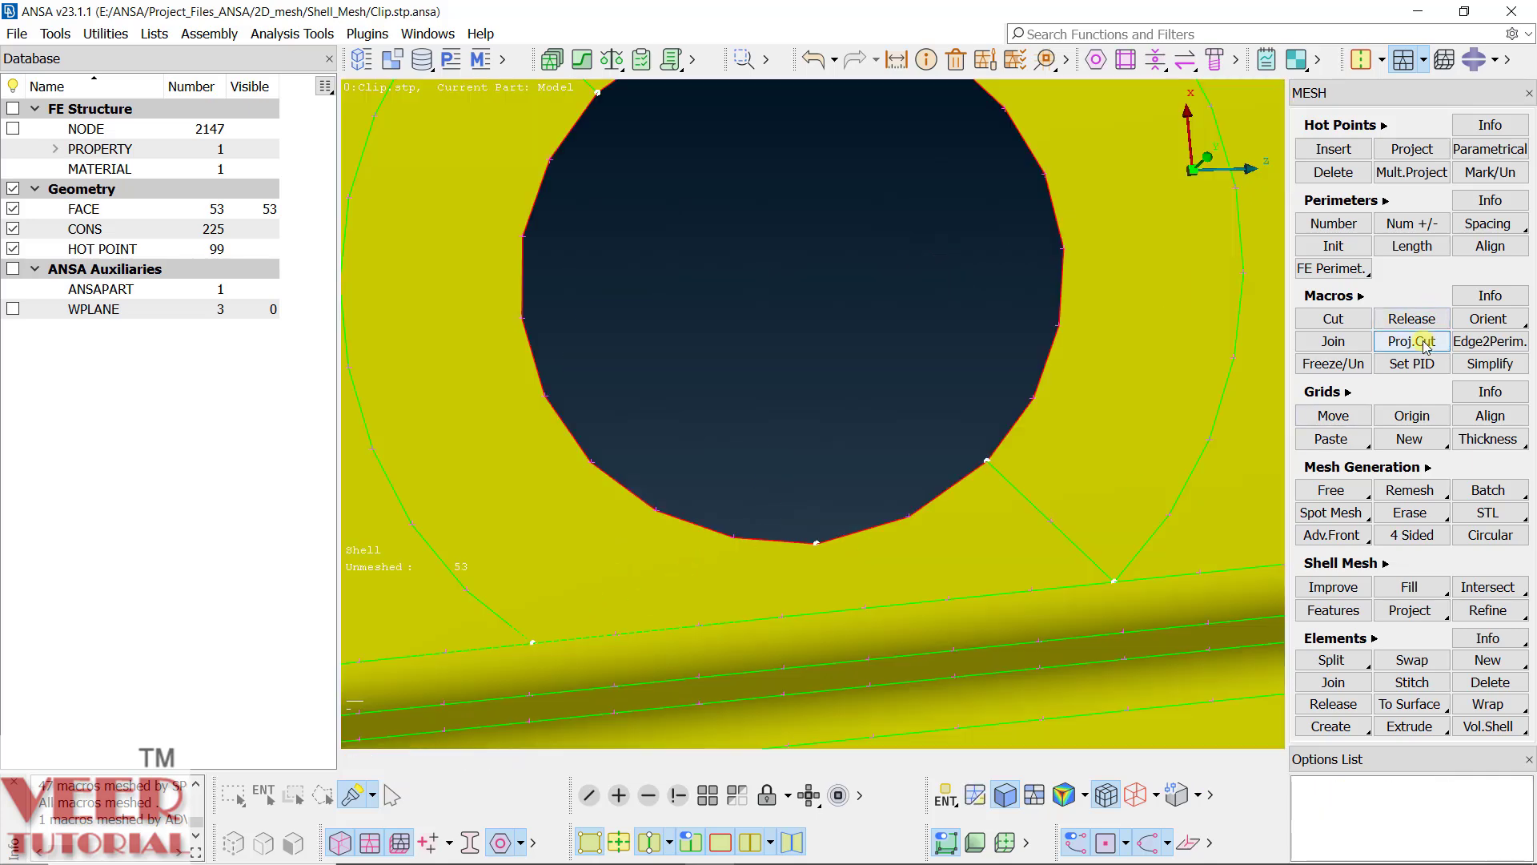
Step: Project-cut the ring macro from its corner on the narrower bead's edge nearest the clip's end to the hole's edge
click(1421, 341)
click(535, 640)
middle_click(535, 640)
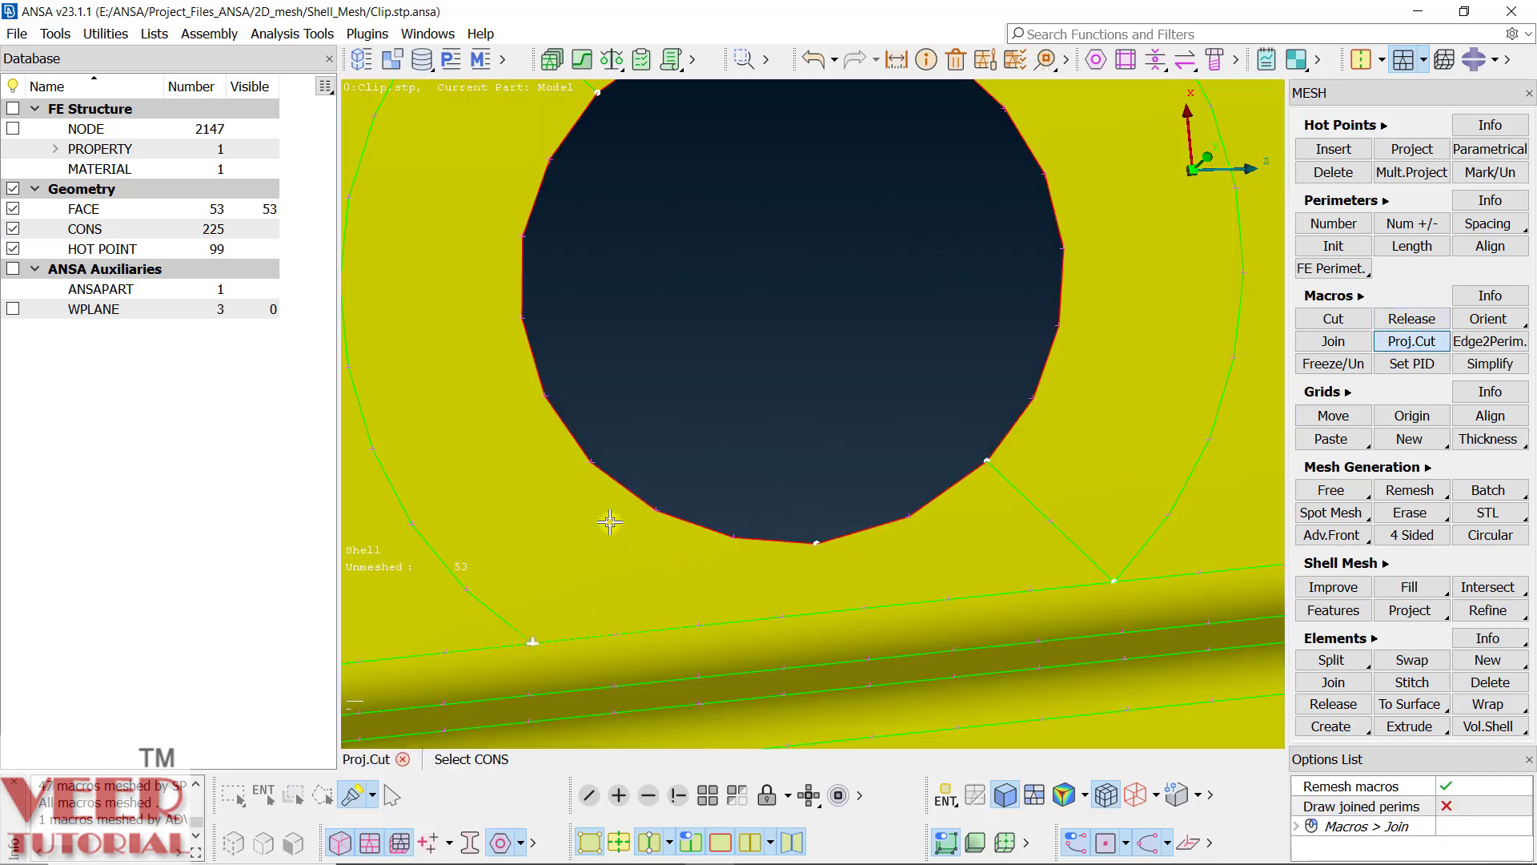
click(631, 482)
scroll(631, 482, down, 3)
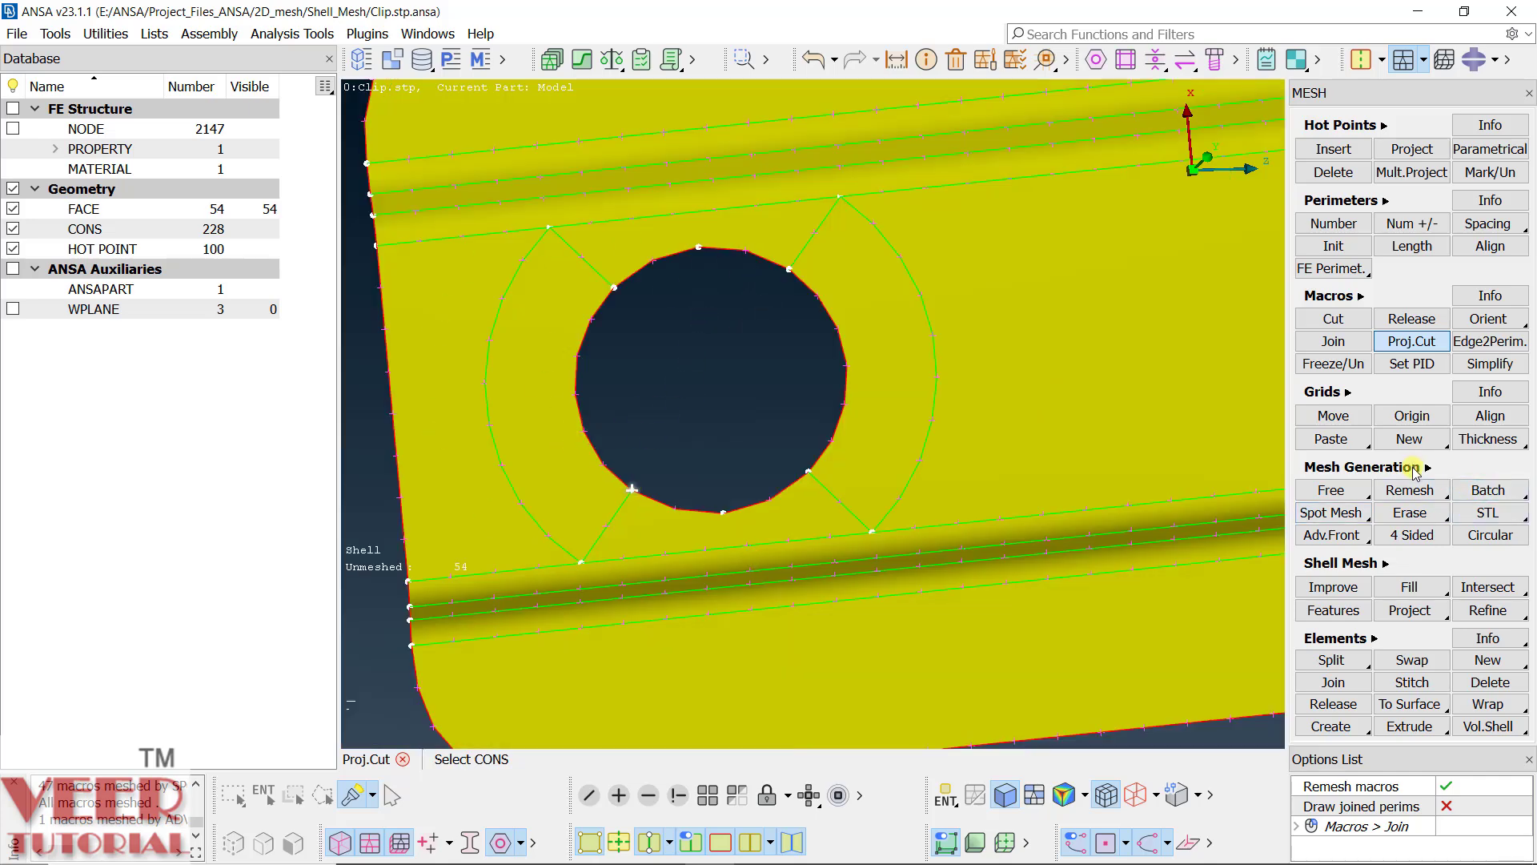
Step: Generate a Best shell mesh on the curved ring segment between the large hole and the clip's end
click(1428, 468)
right_click(1415, 523)
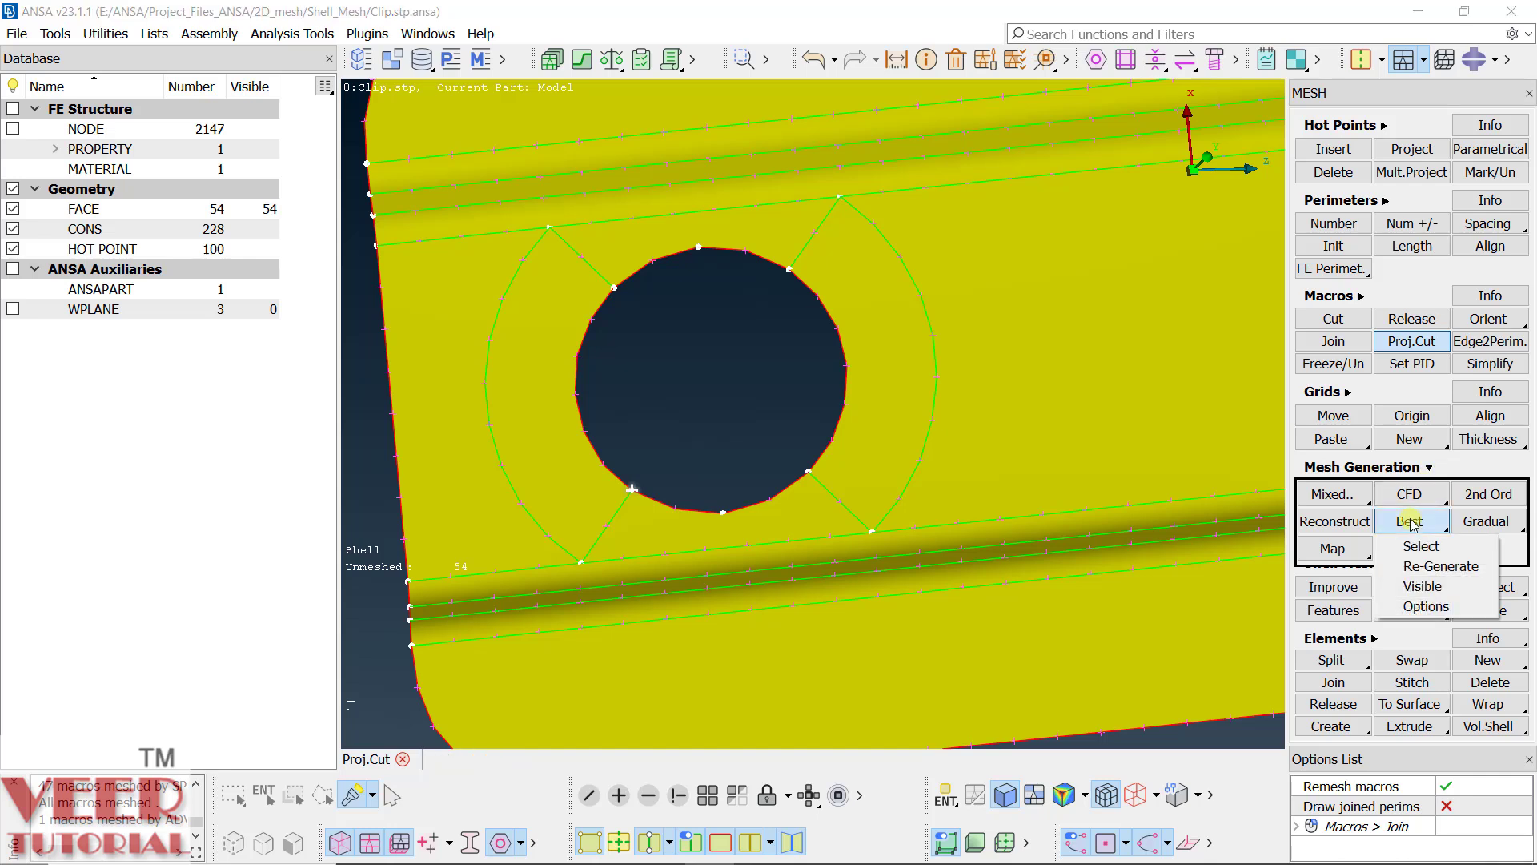
click(1419, 547)
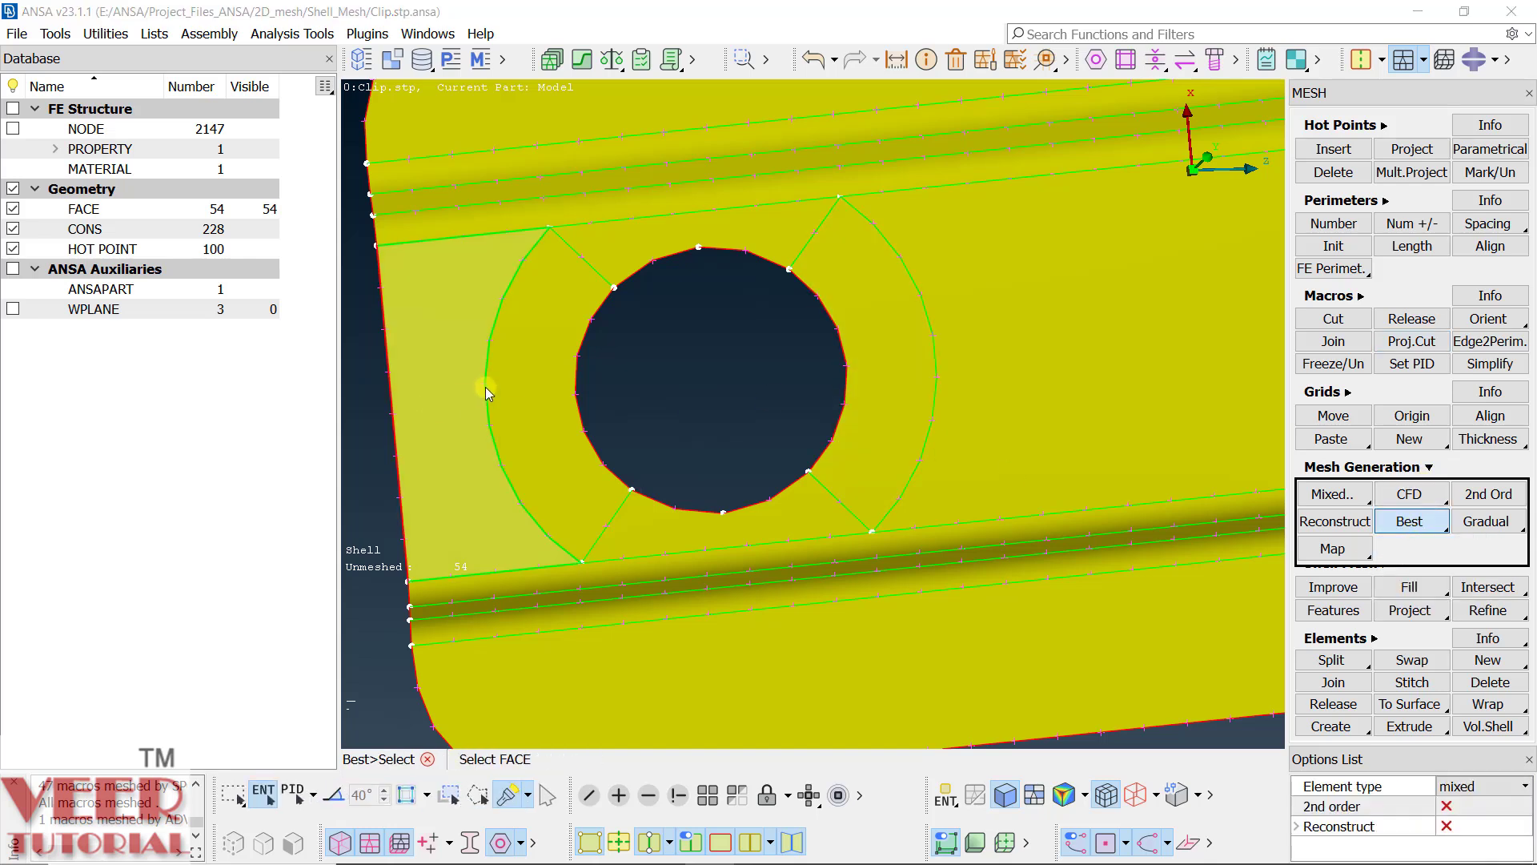
click(516, 383)
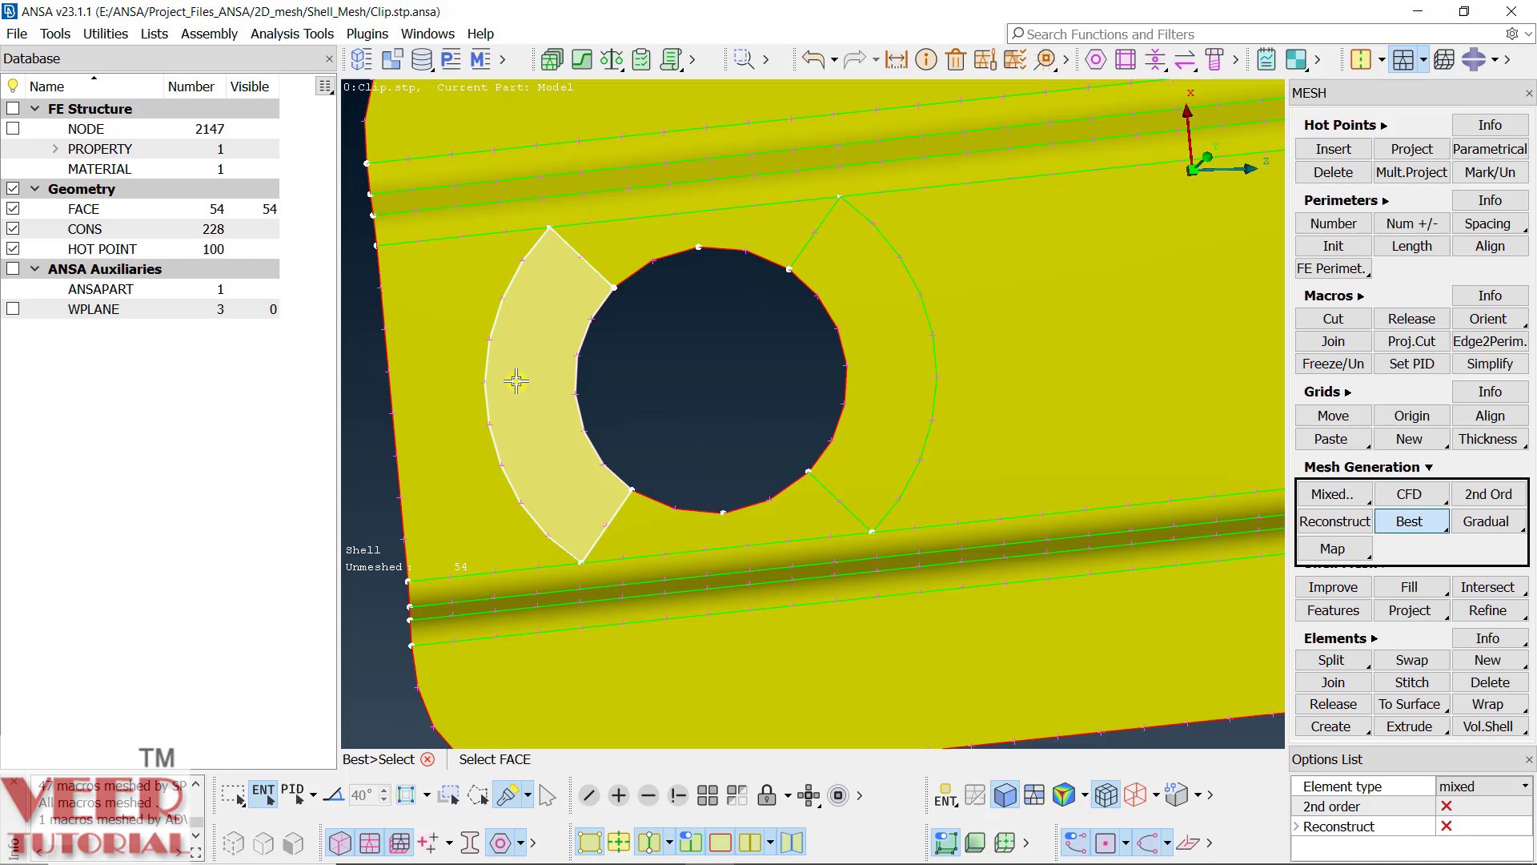
middle_click(516, 382)
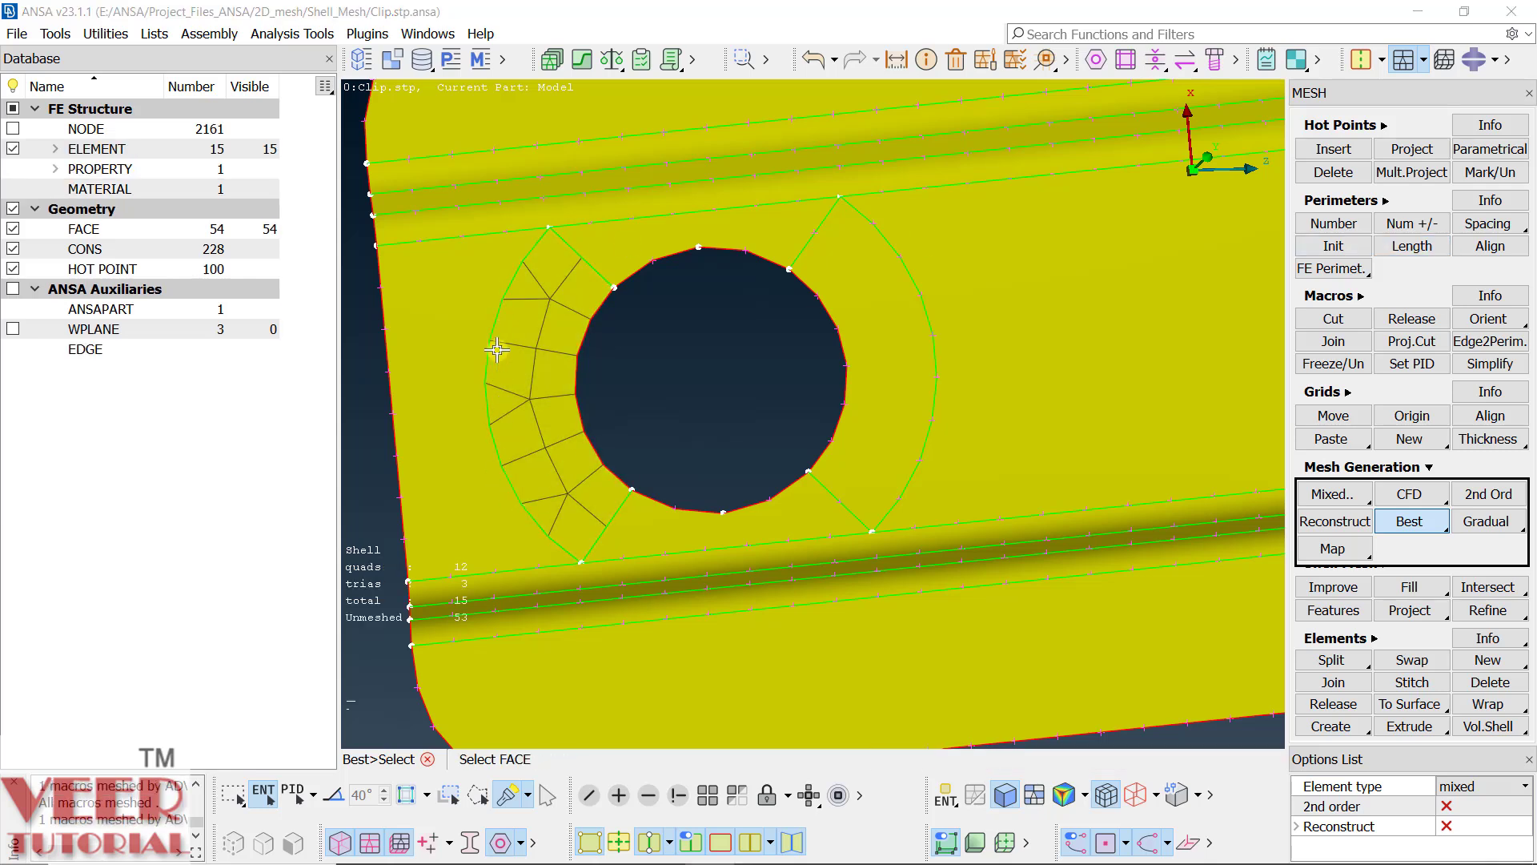
Step: Adjust the element numbers on the meshed ring segment's inner and outer arcs to 8 each, reconstructing the mesh
click(1413, 224)
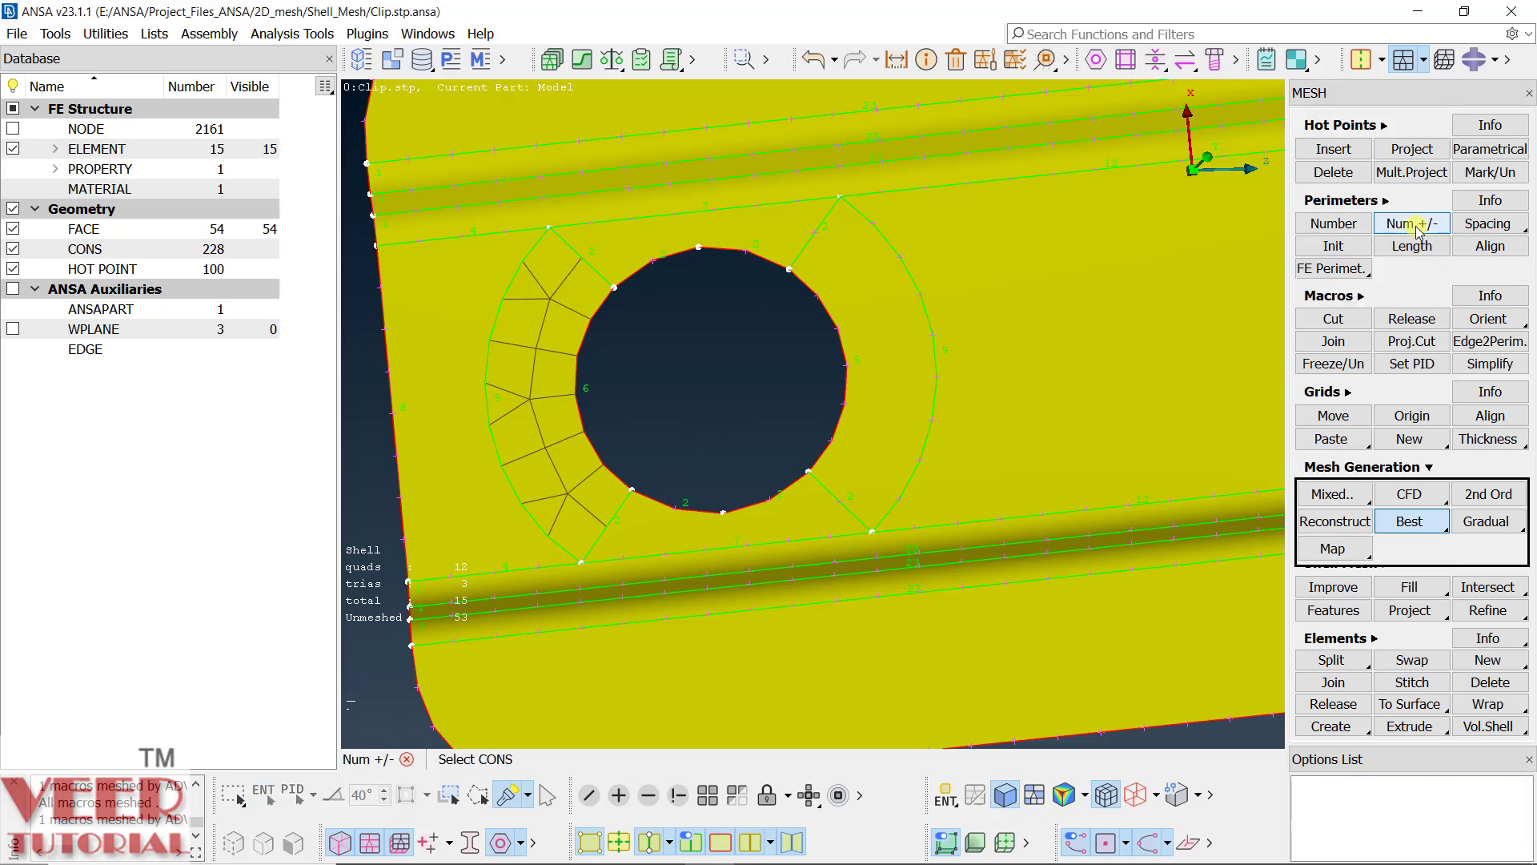
scroll(503, 400, up, 3)
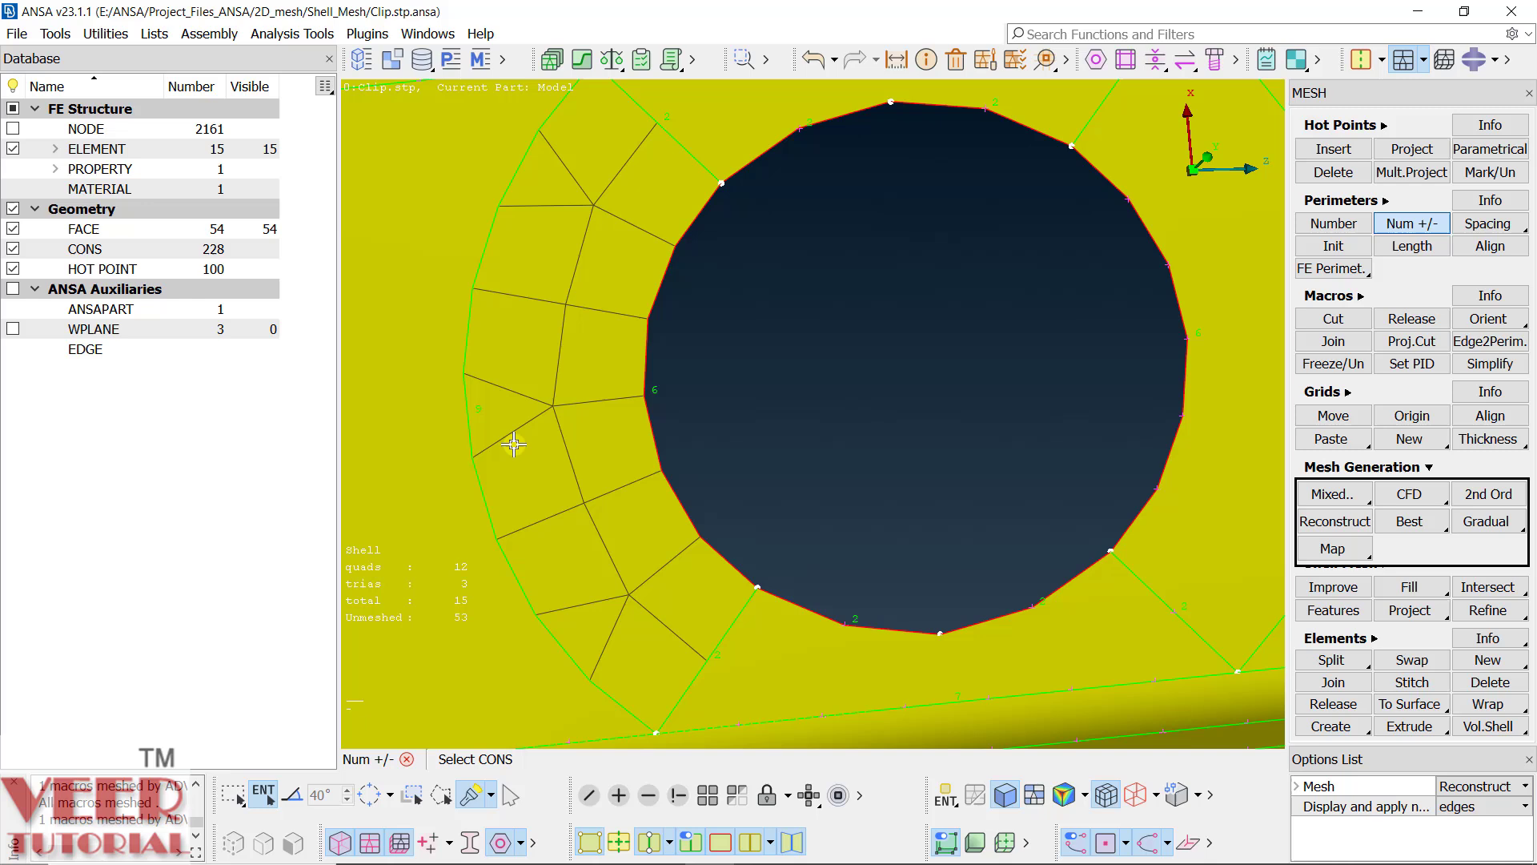
click(662, 443)
click(663, 443)
click(662, 443)
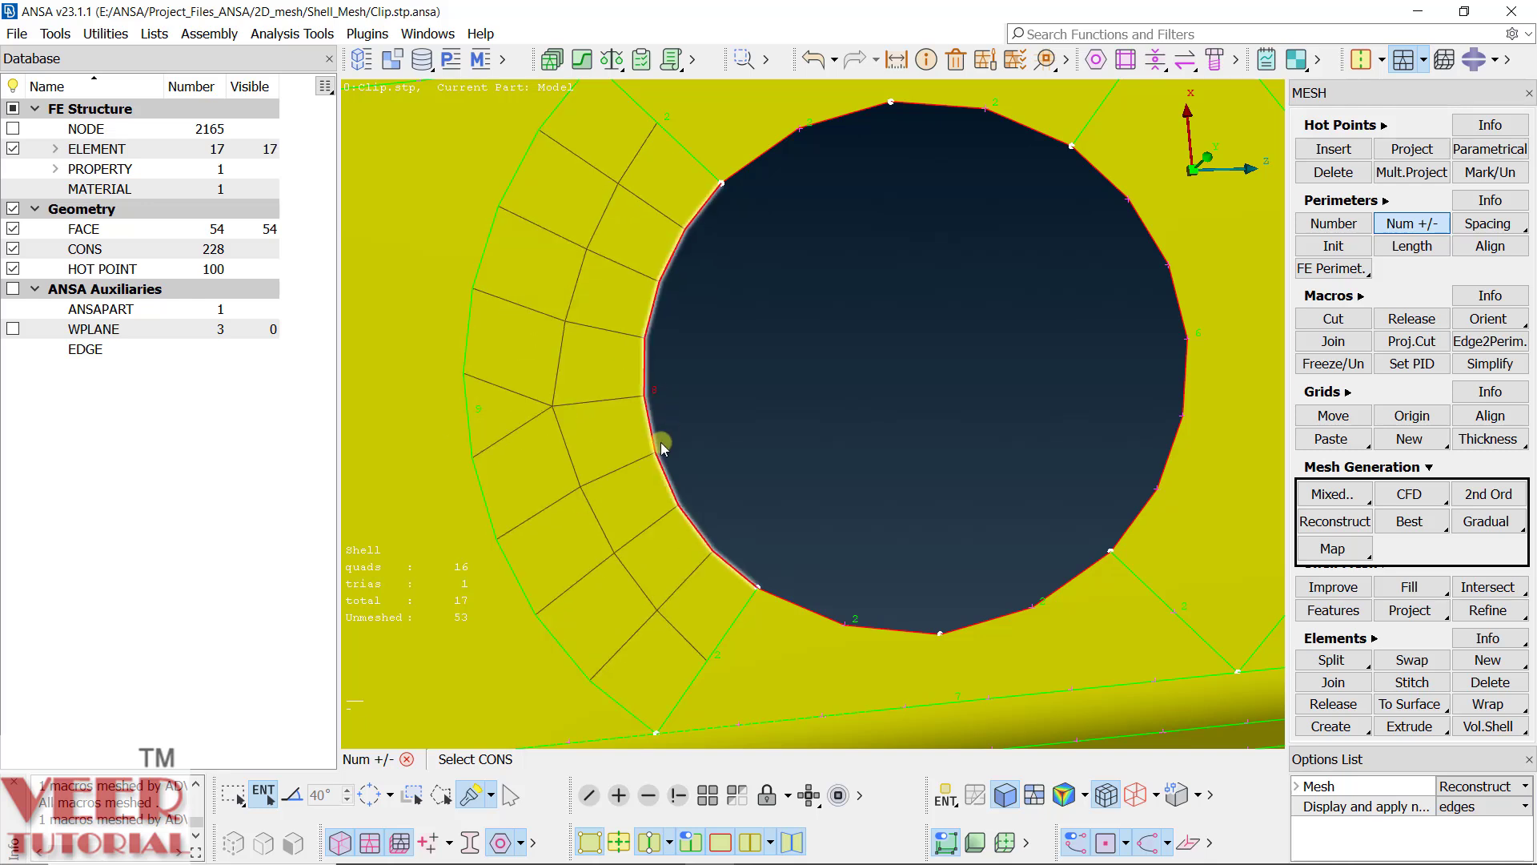
right_click(463, 443)
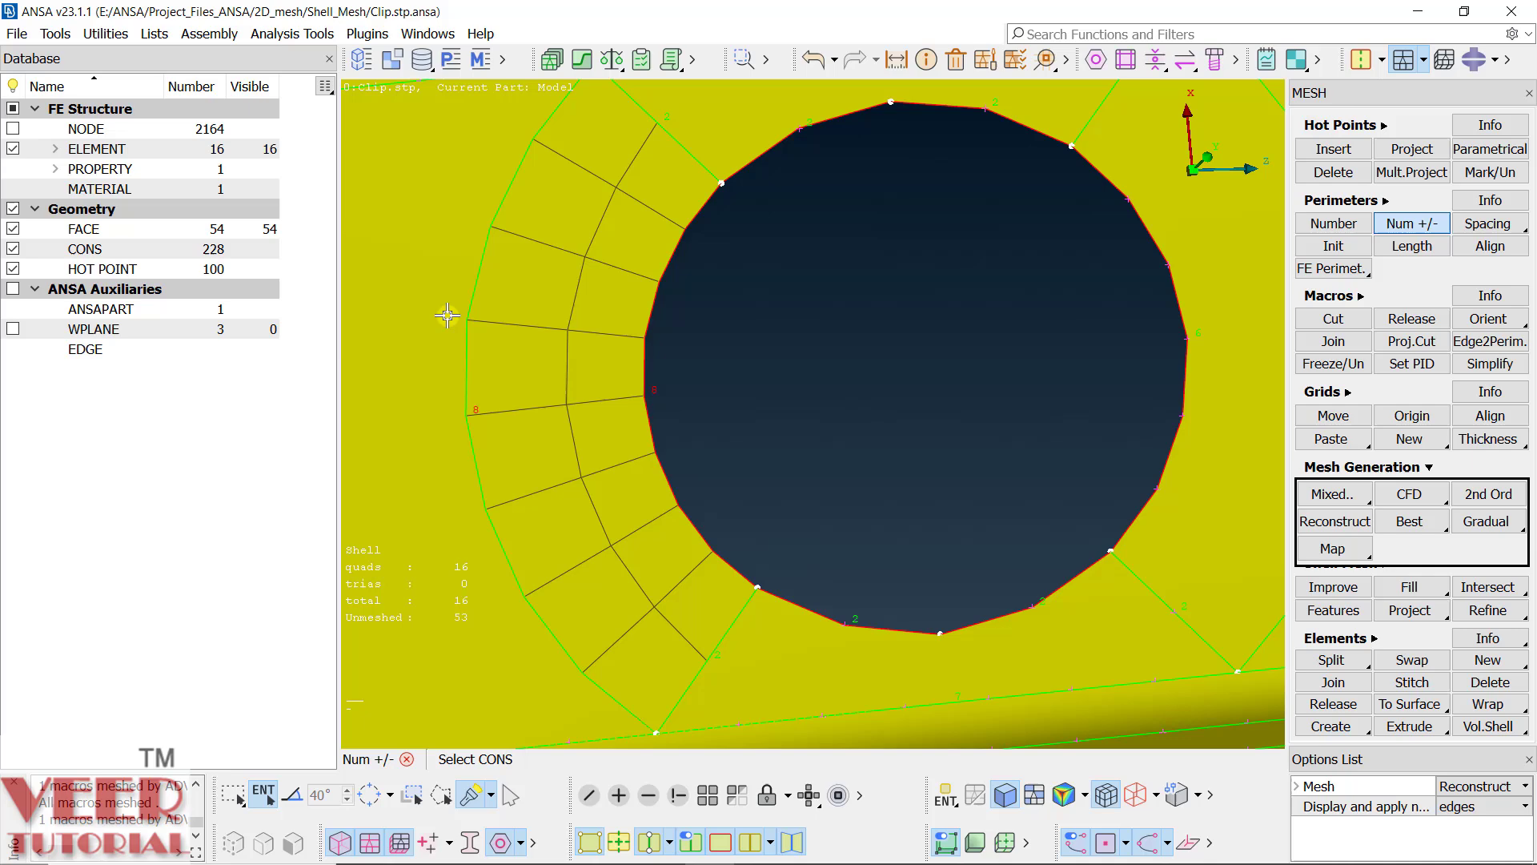
Step: Generate a Best shell mesh on the curved ring segment of the large hole farther from the clip's end
scroll(448, 316, down, 3)
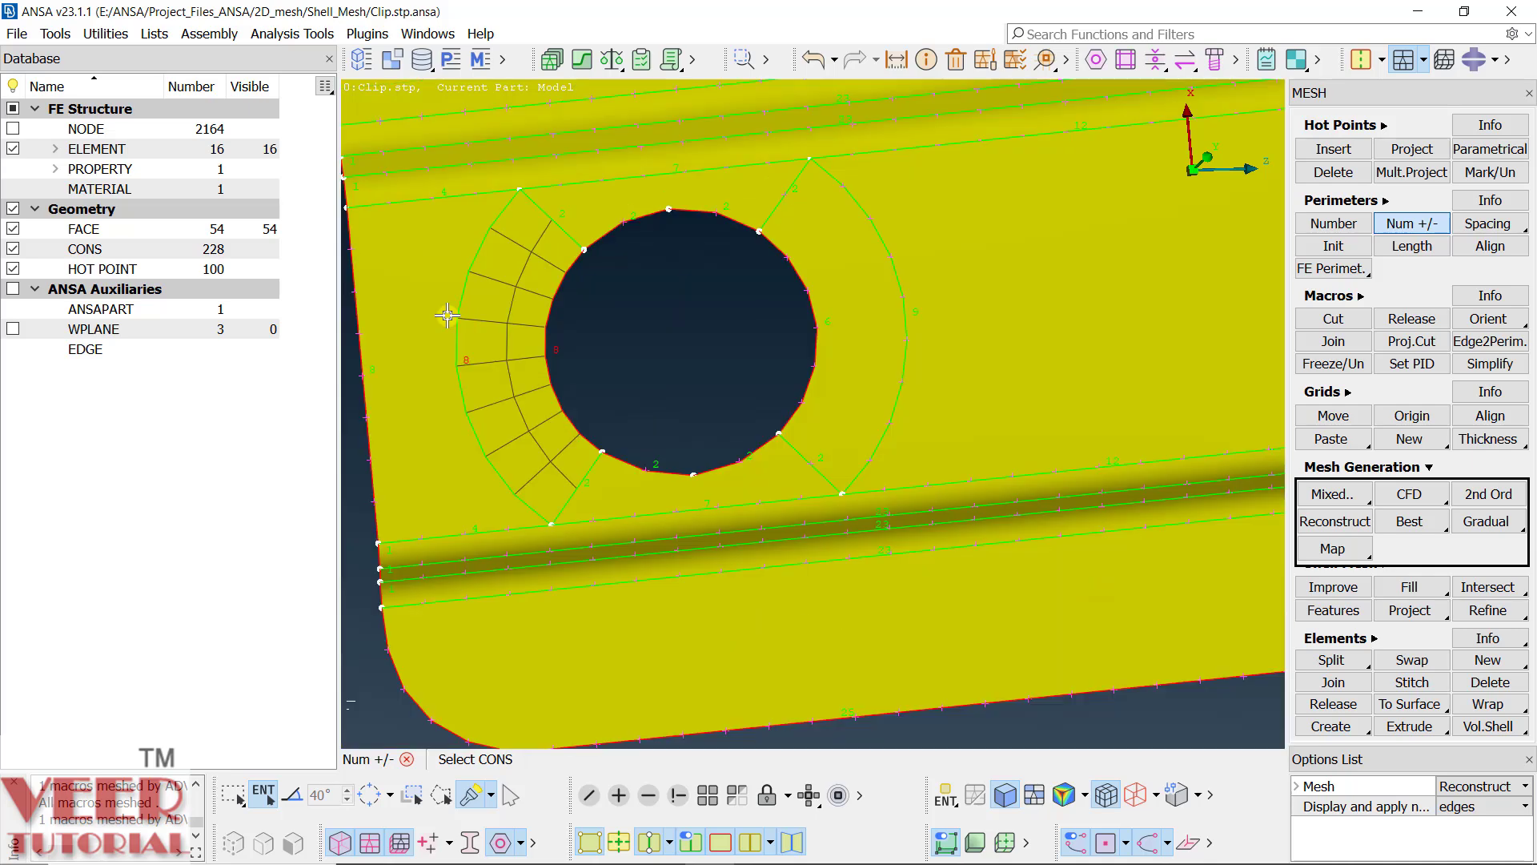
click(1410, 521)
click(1420, 547)
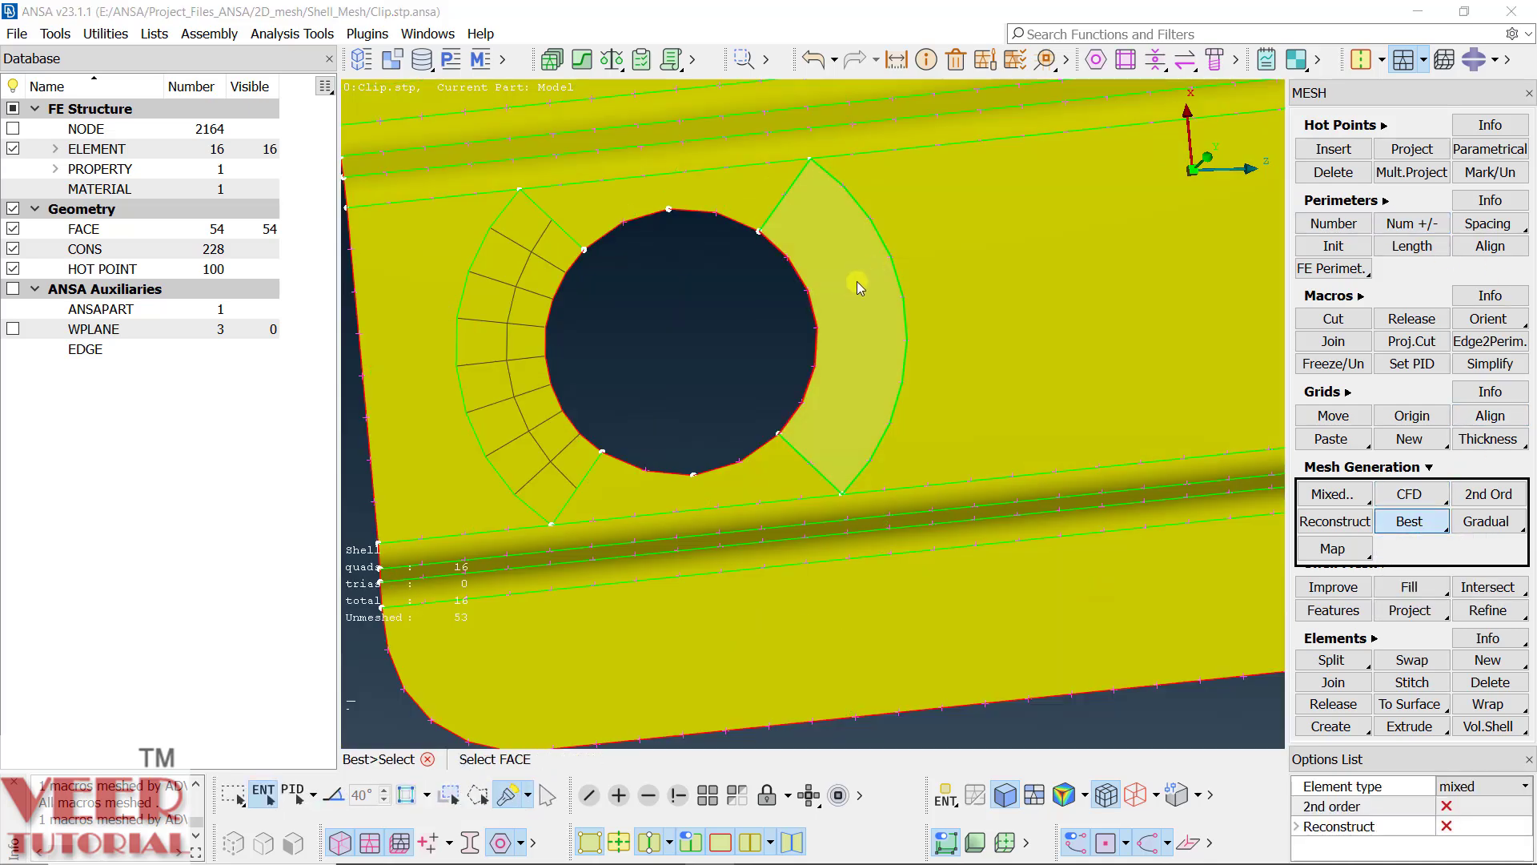
click(852, 286)
middle_click(852, 286)
Step: Adjust the element numbers on this ring segment's inner and outer arcs to 8 each, reconstructing the mesh
scroll(855, 290, up, 3)
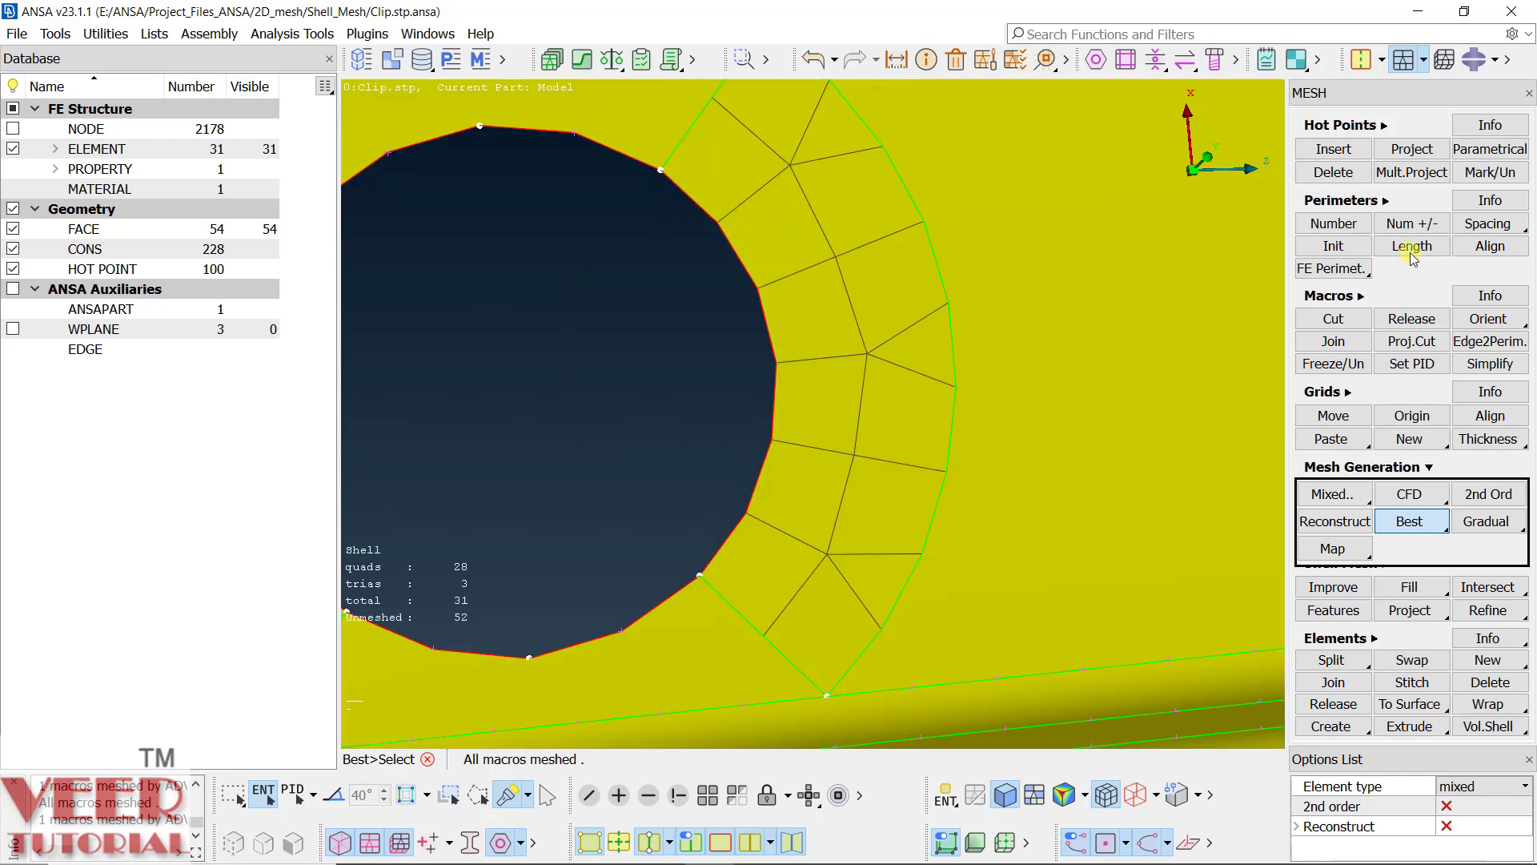
click(1401, 223)
click(769, 340)
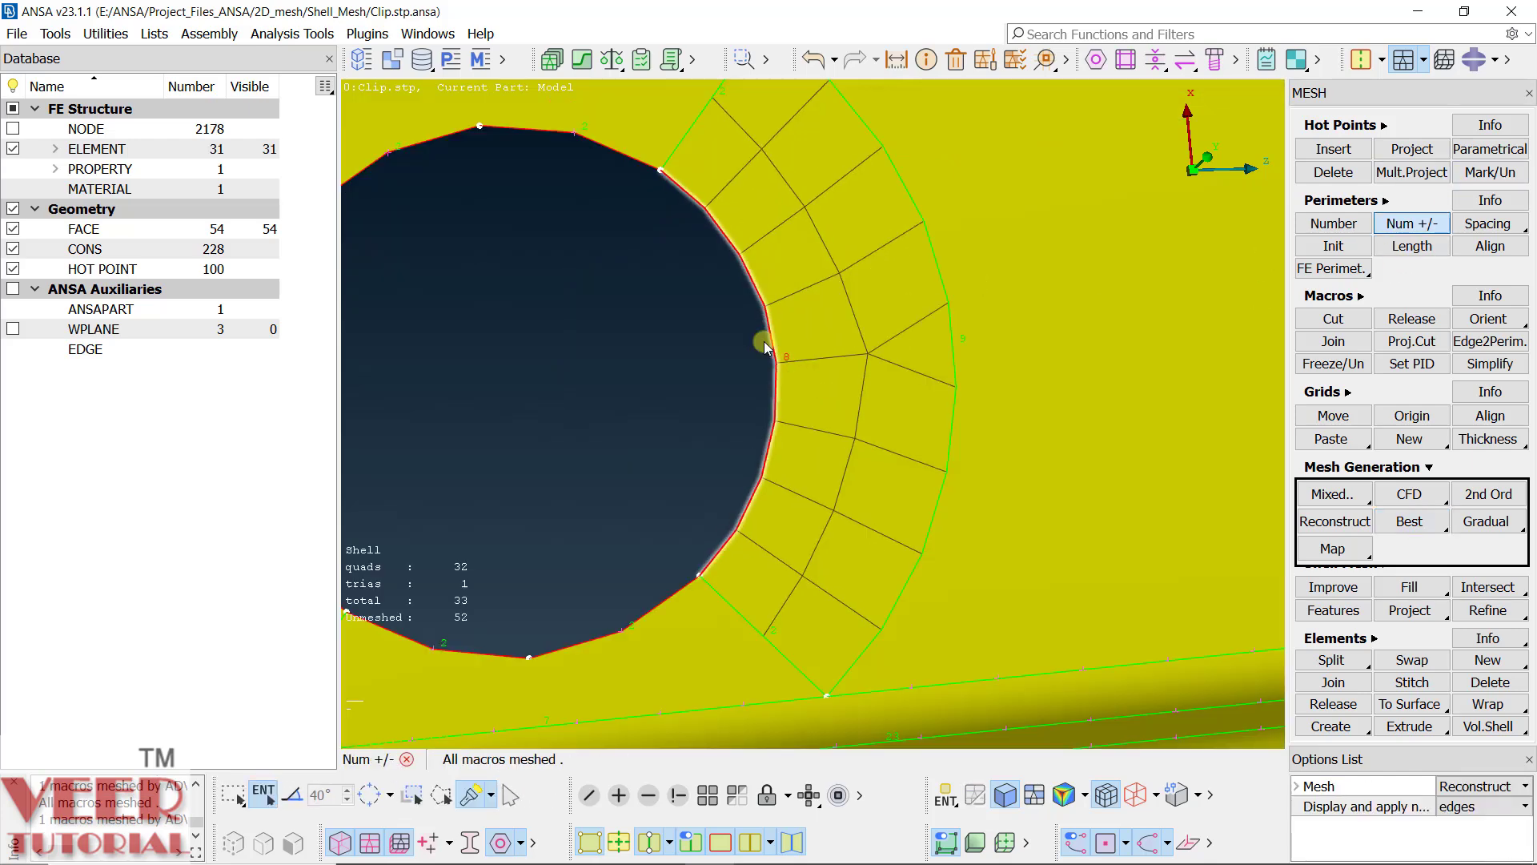
right_click(951, 311)
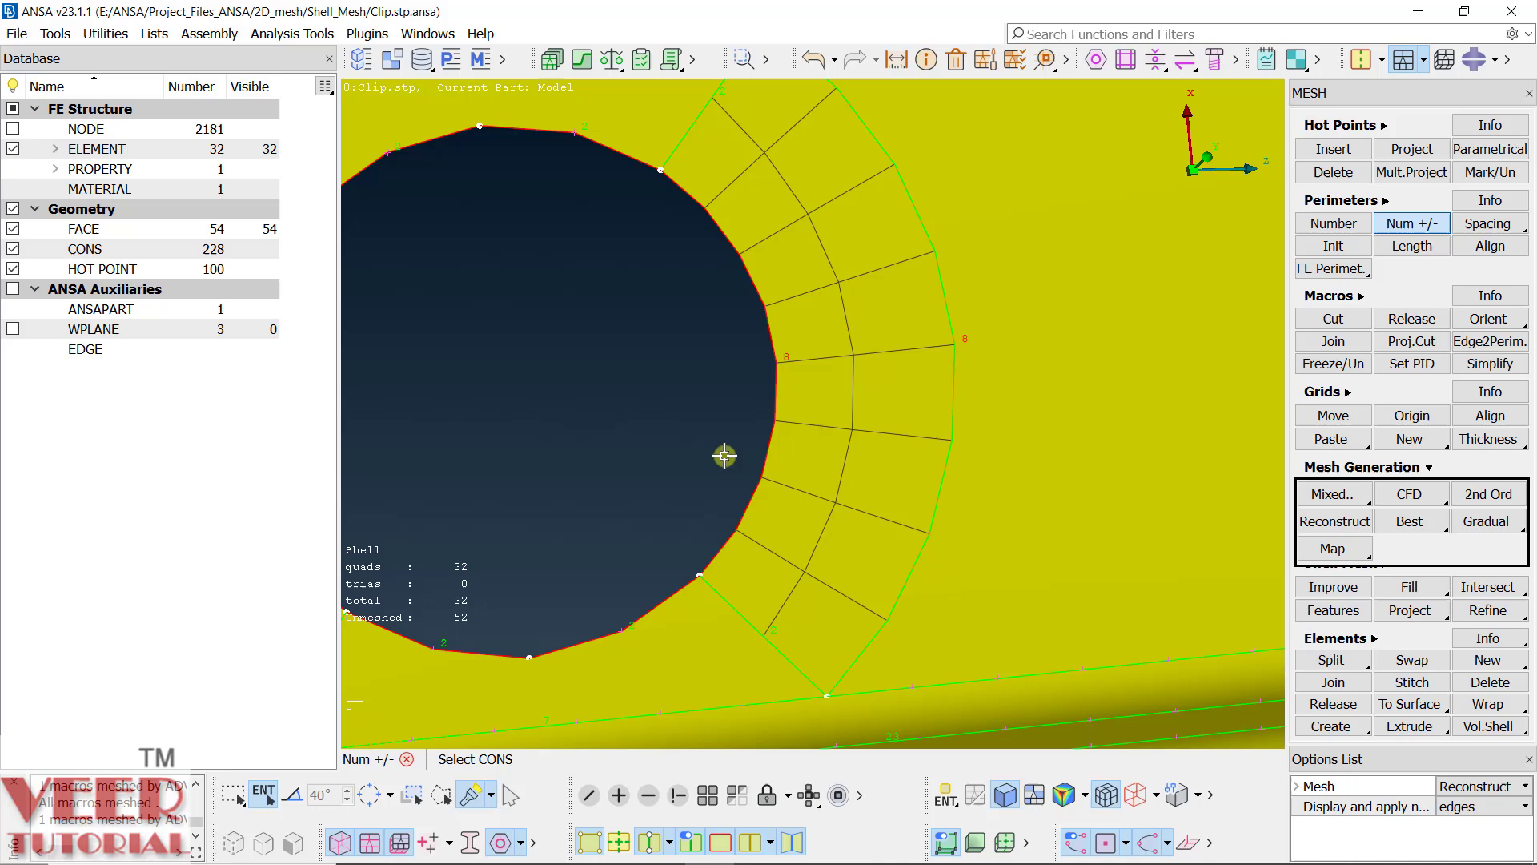
Step: Generate a Best shell mesh on the two remaining ring segments between the large hole and the two beads
scroll(812, 405, down, 3)
scroll(605, 192, up, 4)
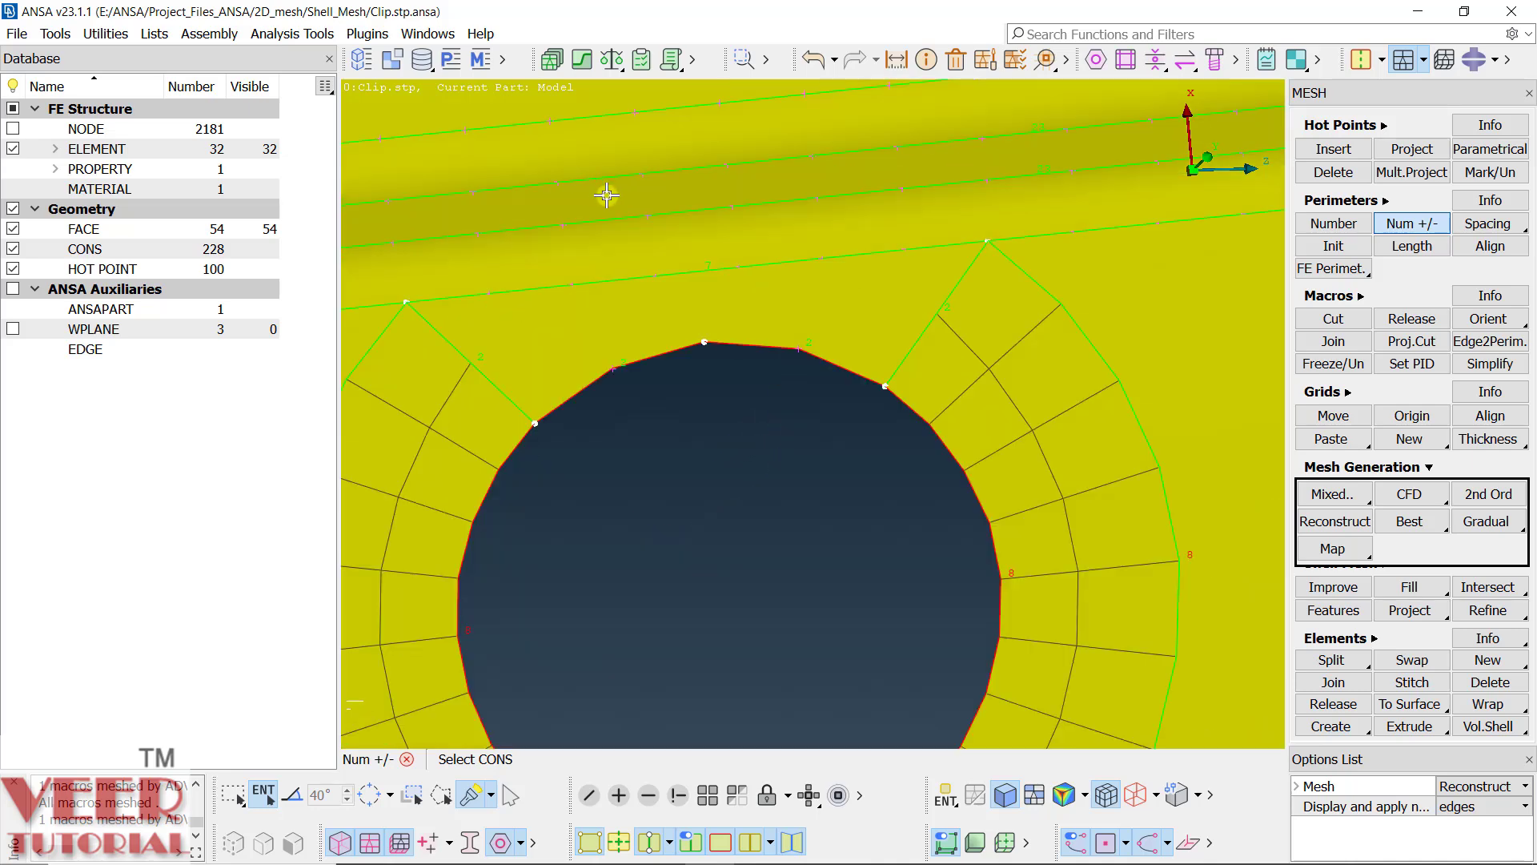
scroll(1231, 484, up, 1)
click(1409, 521)
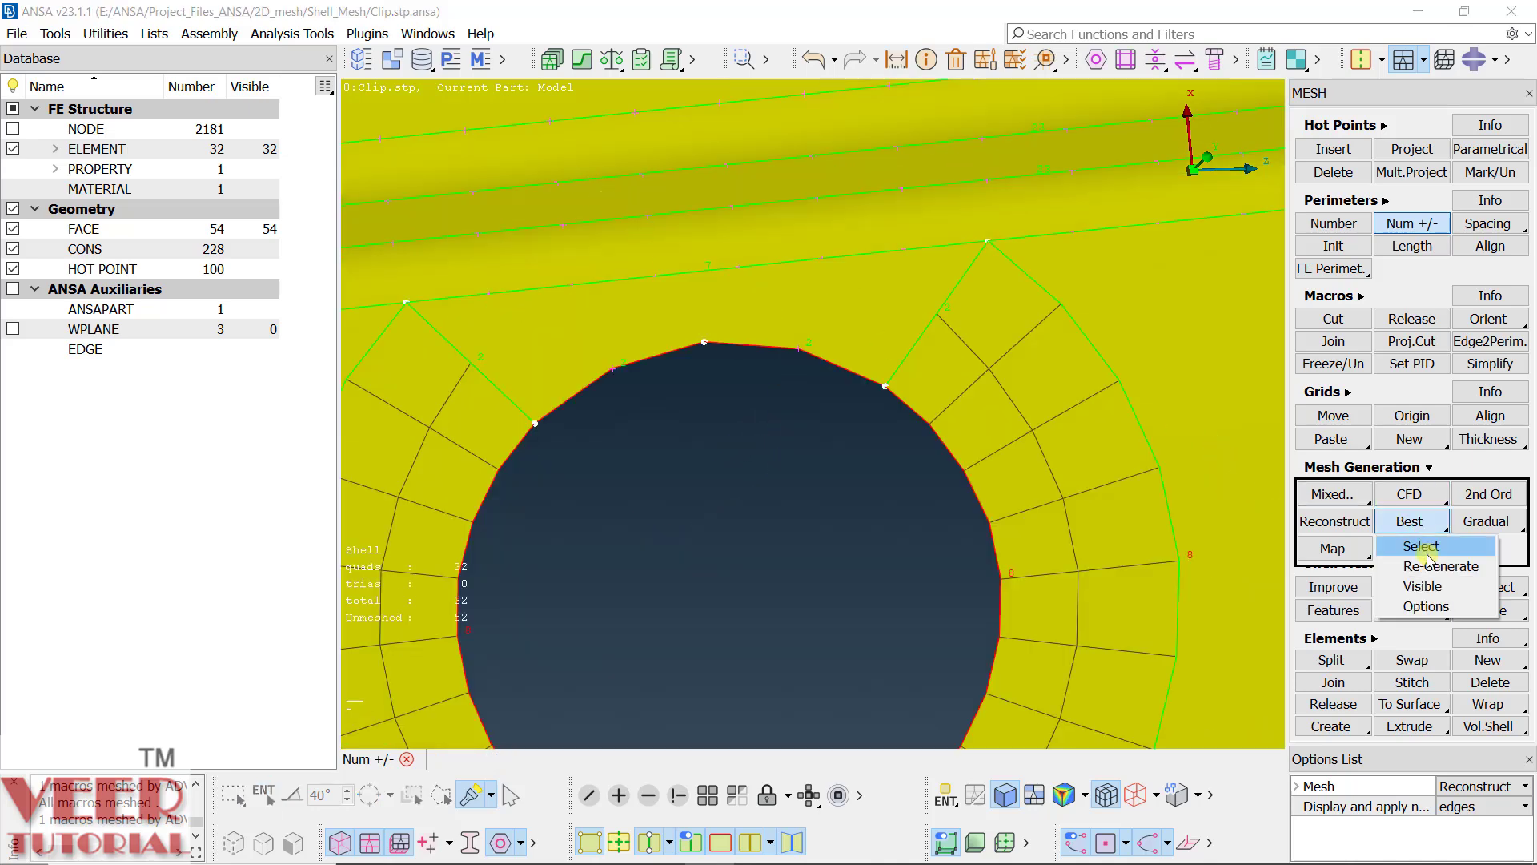
click(1421, 546)
scroll(838, 323, down, 5)
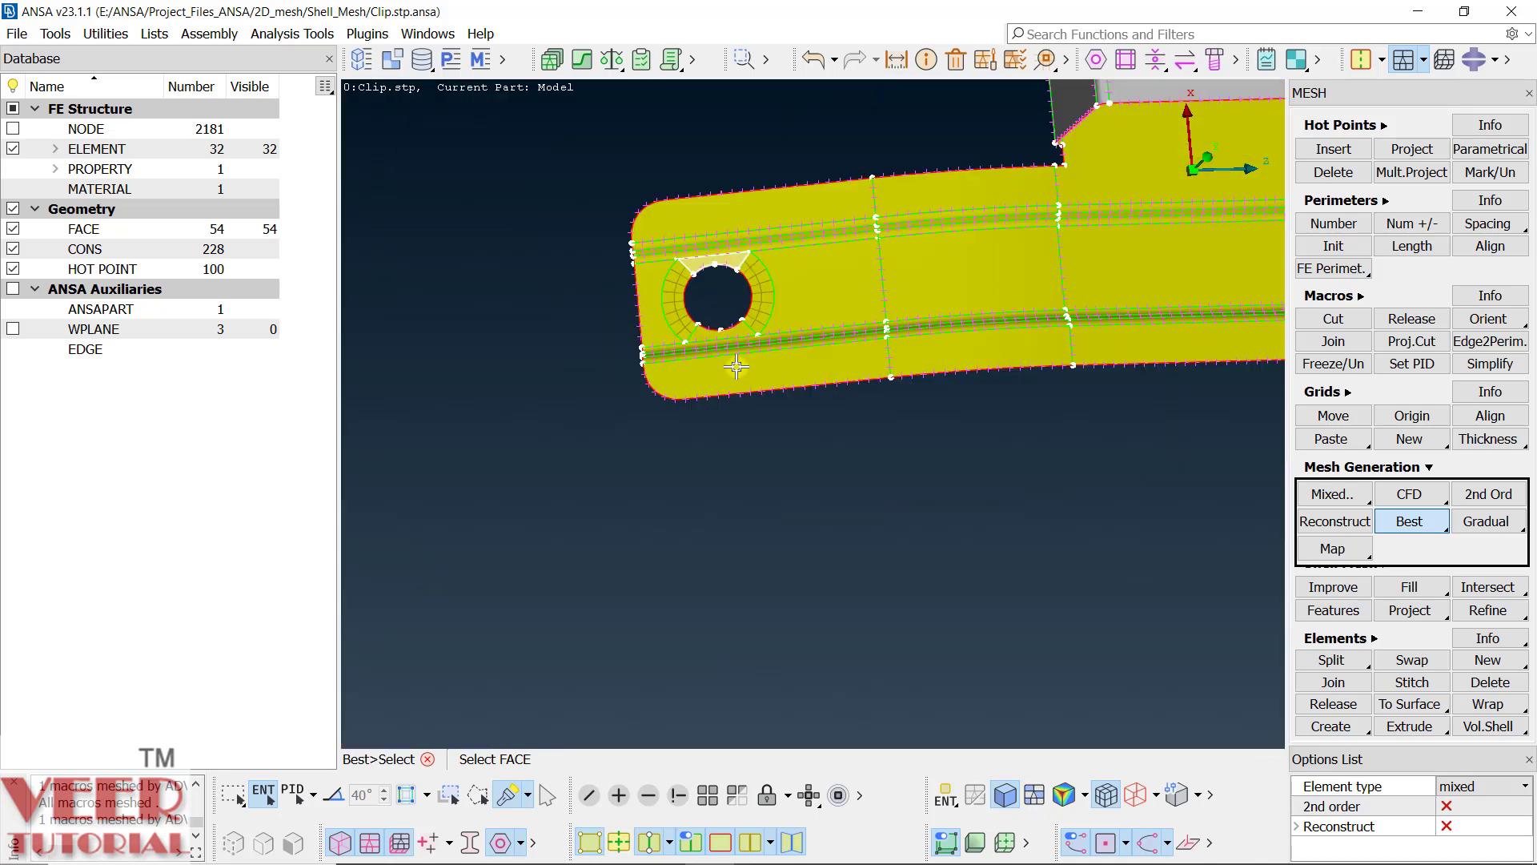
scroll(736, 360, up, 1)
scroll(736, 344, up, 3)
click(738, 335)
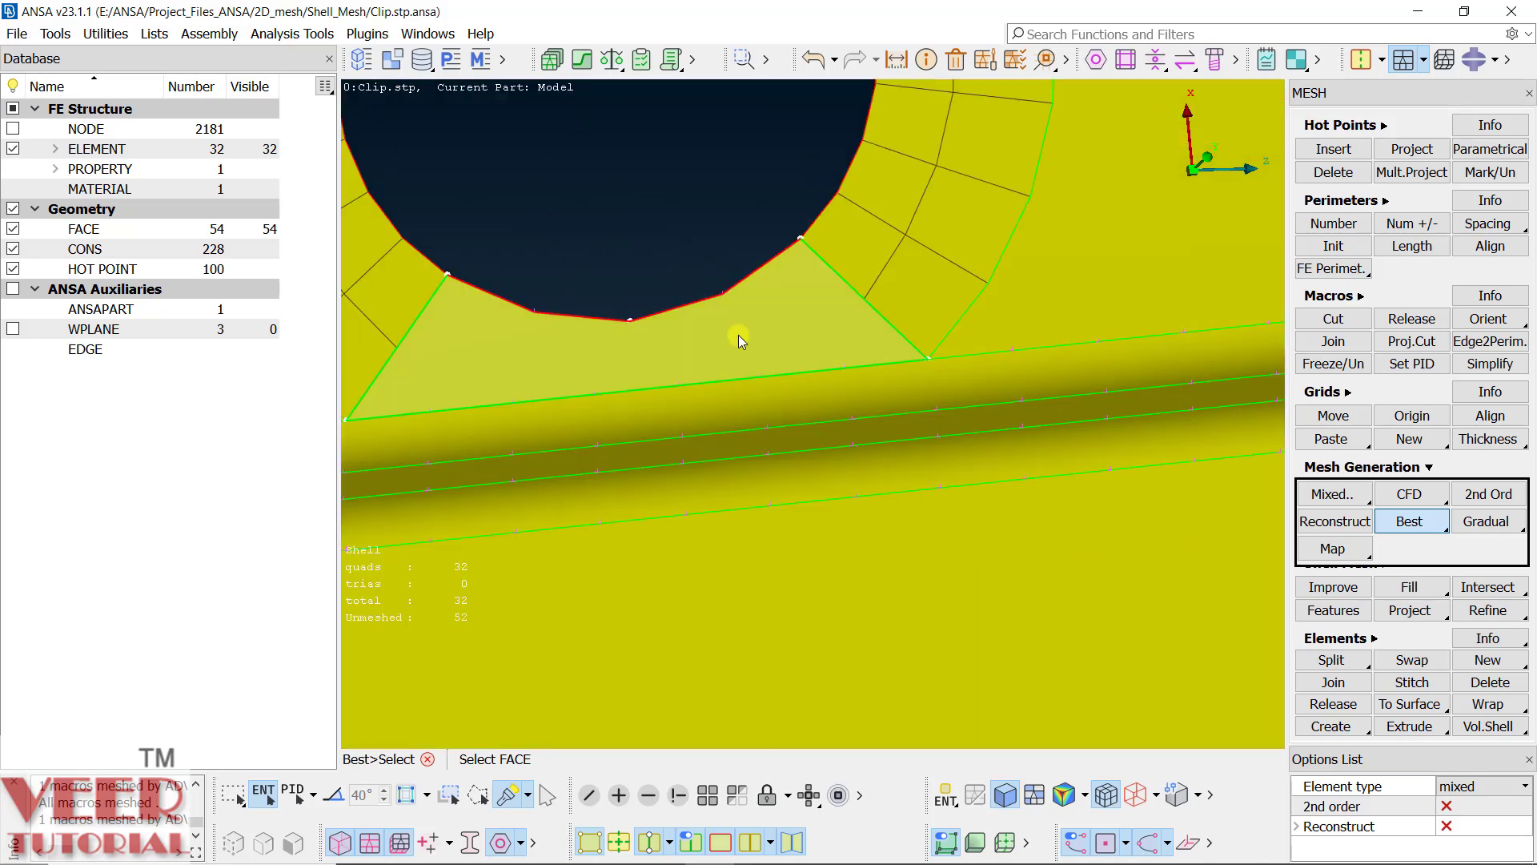
middle_click(738, 334)
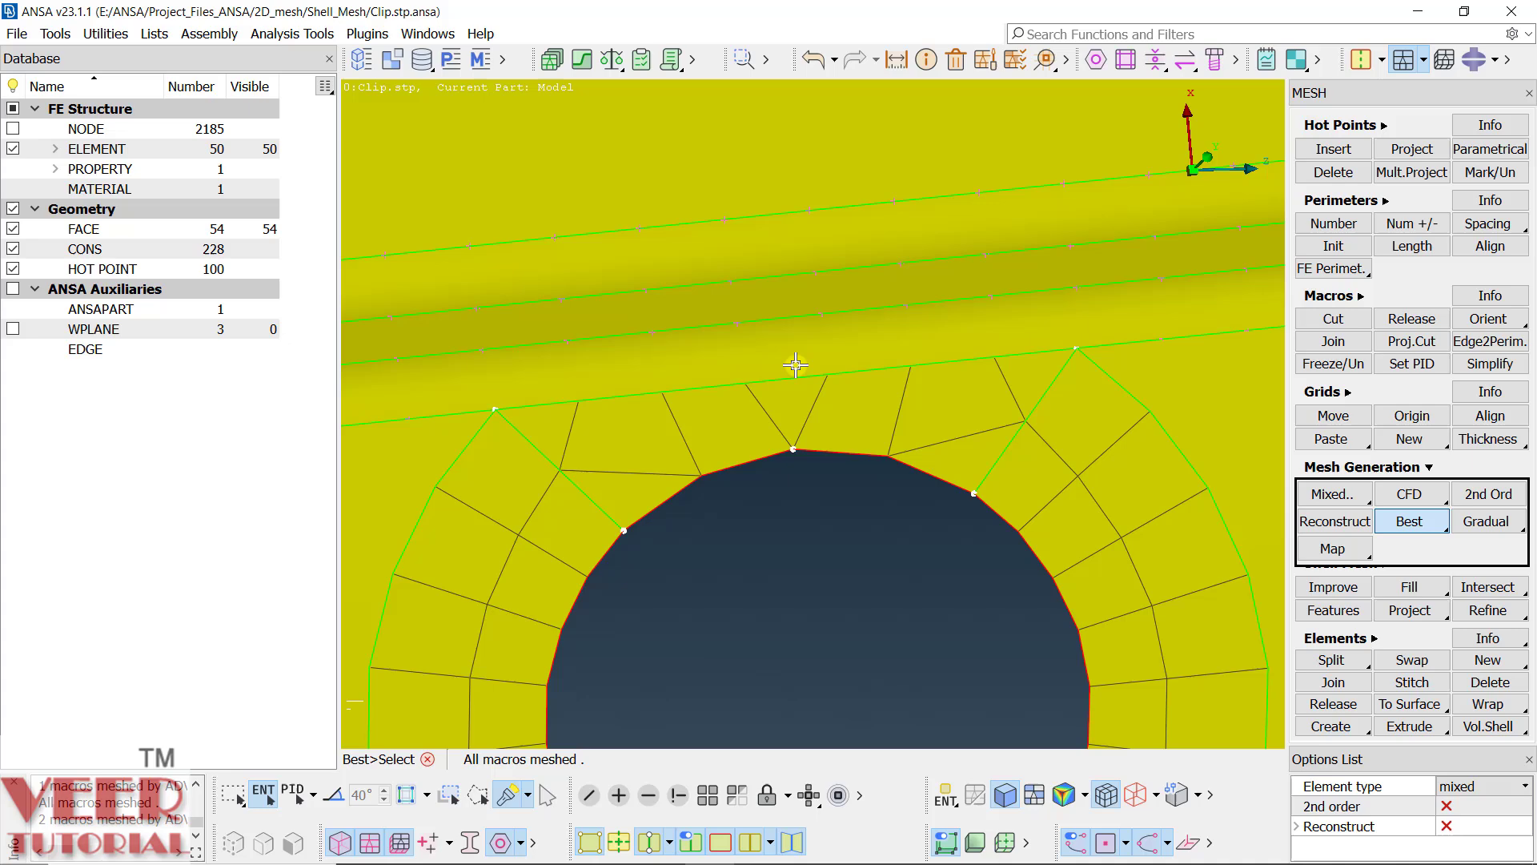
Step: On the segment beside the wider bead, set both hole arcs to 3 elements and the straight bead-side edge to 6
scroll(799, 441, up, 2)
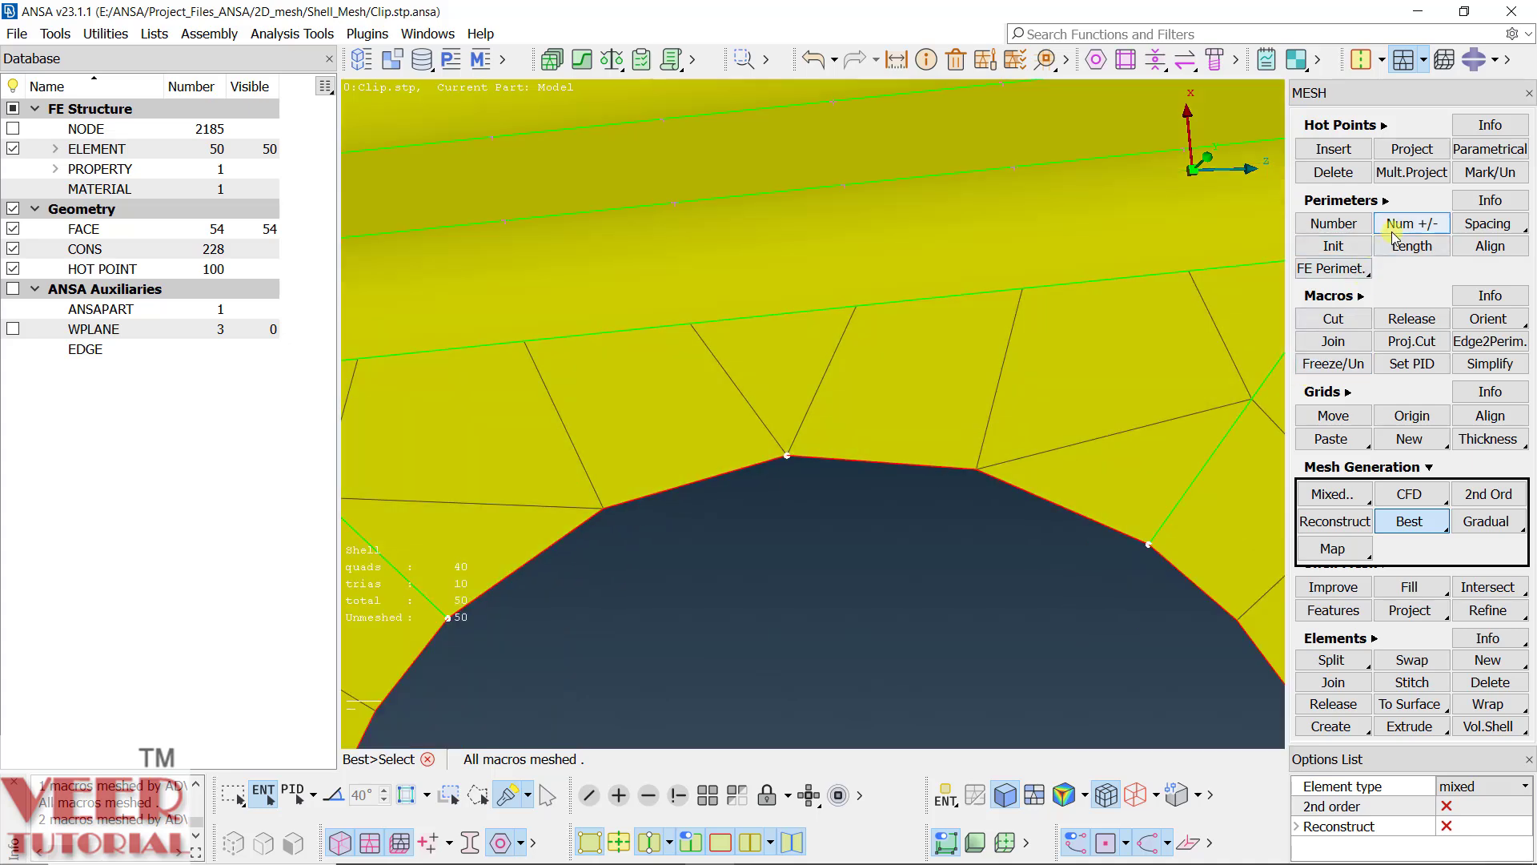
click(1412, 224)
scroll(636, 429, down, 2)
click(615, 472)
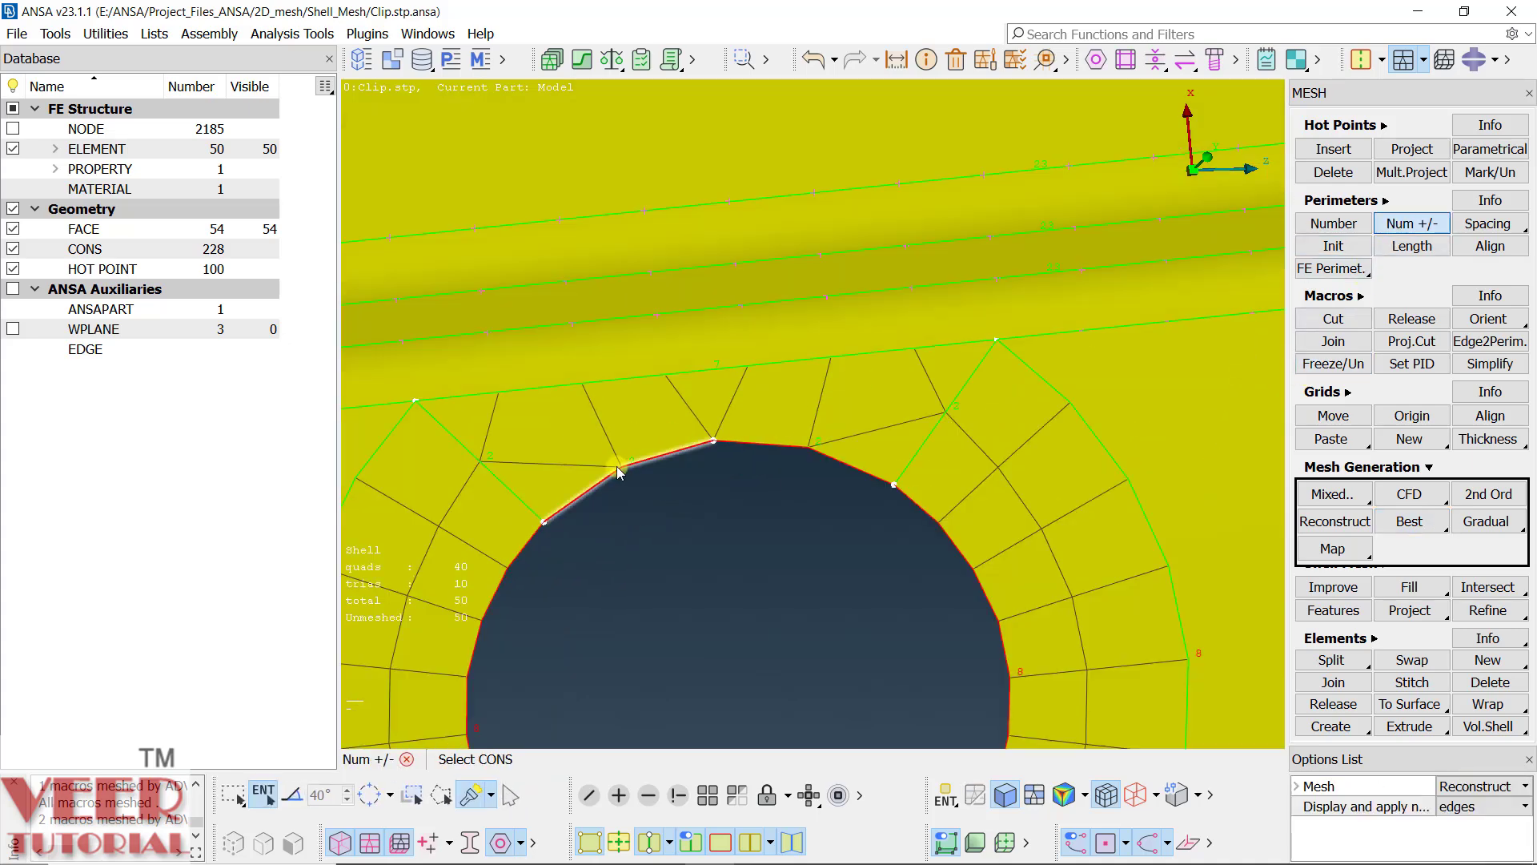
click(814, 461)
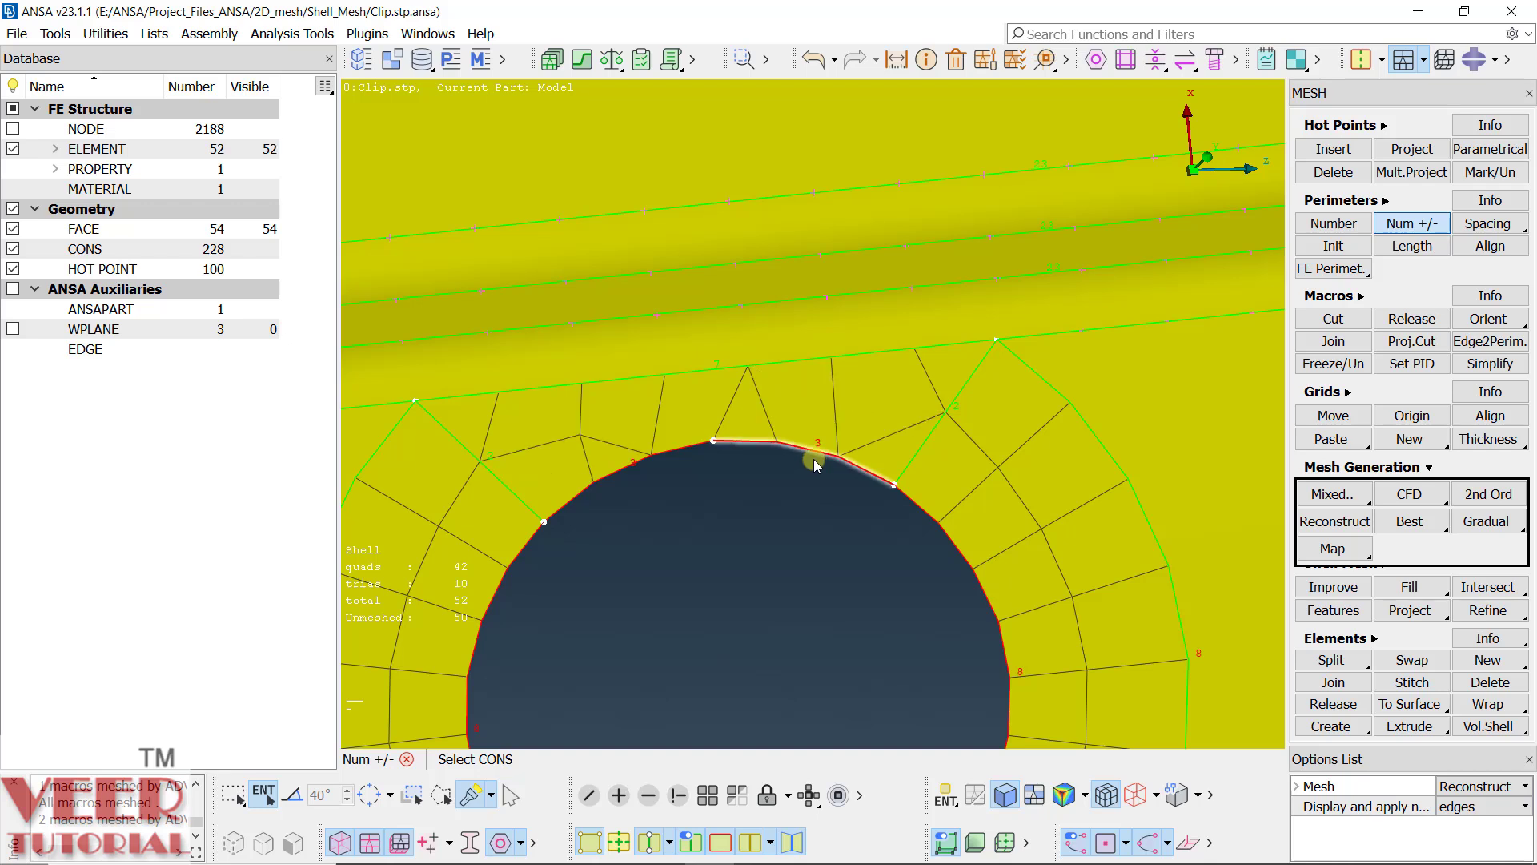
click(728, 366)
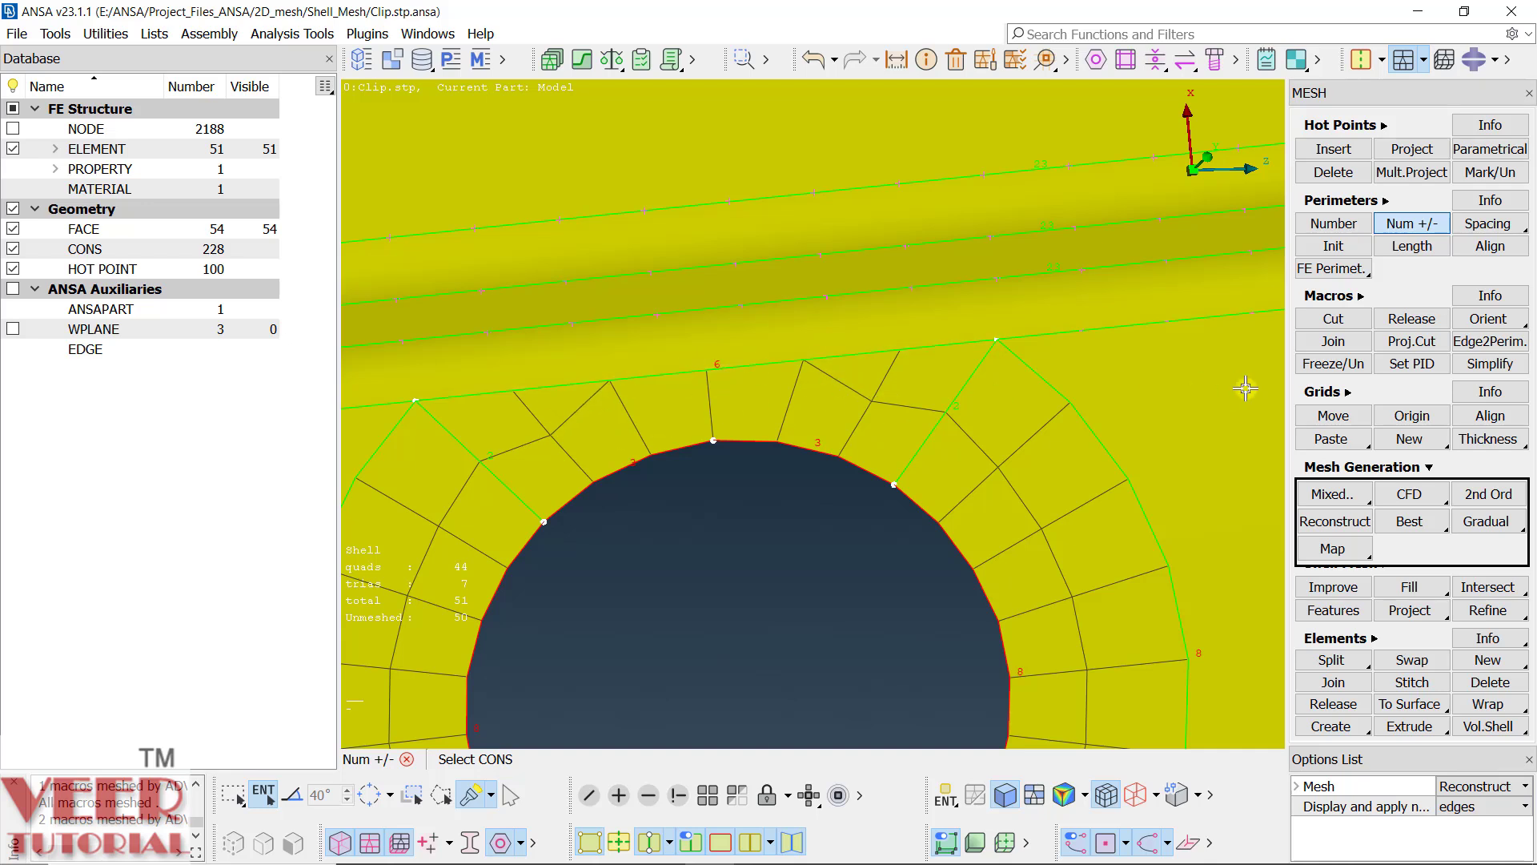
Step: Cut the segment beside the wider bead from the hole's middle hot point to the opposite node on the straight edge
click(1305, 276)
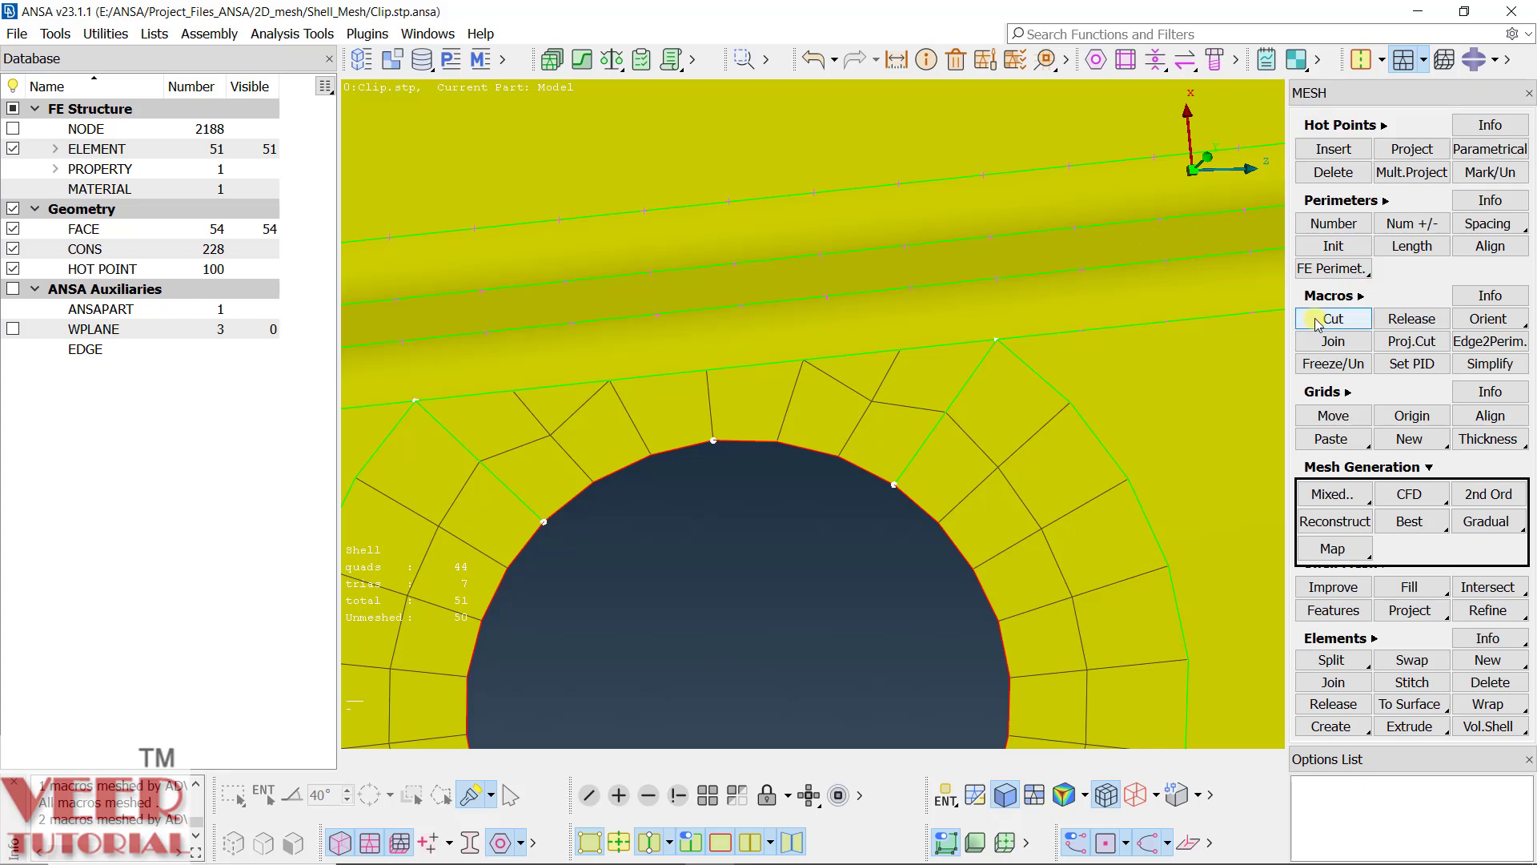
click(713, 440)
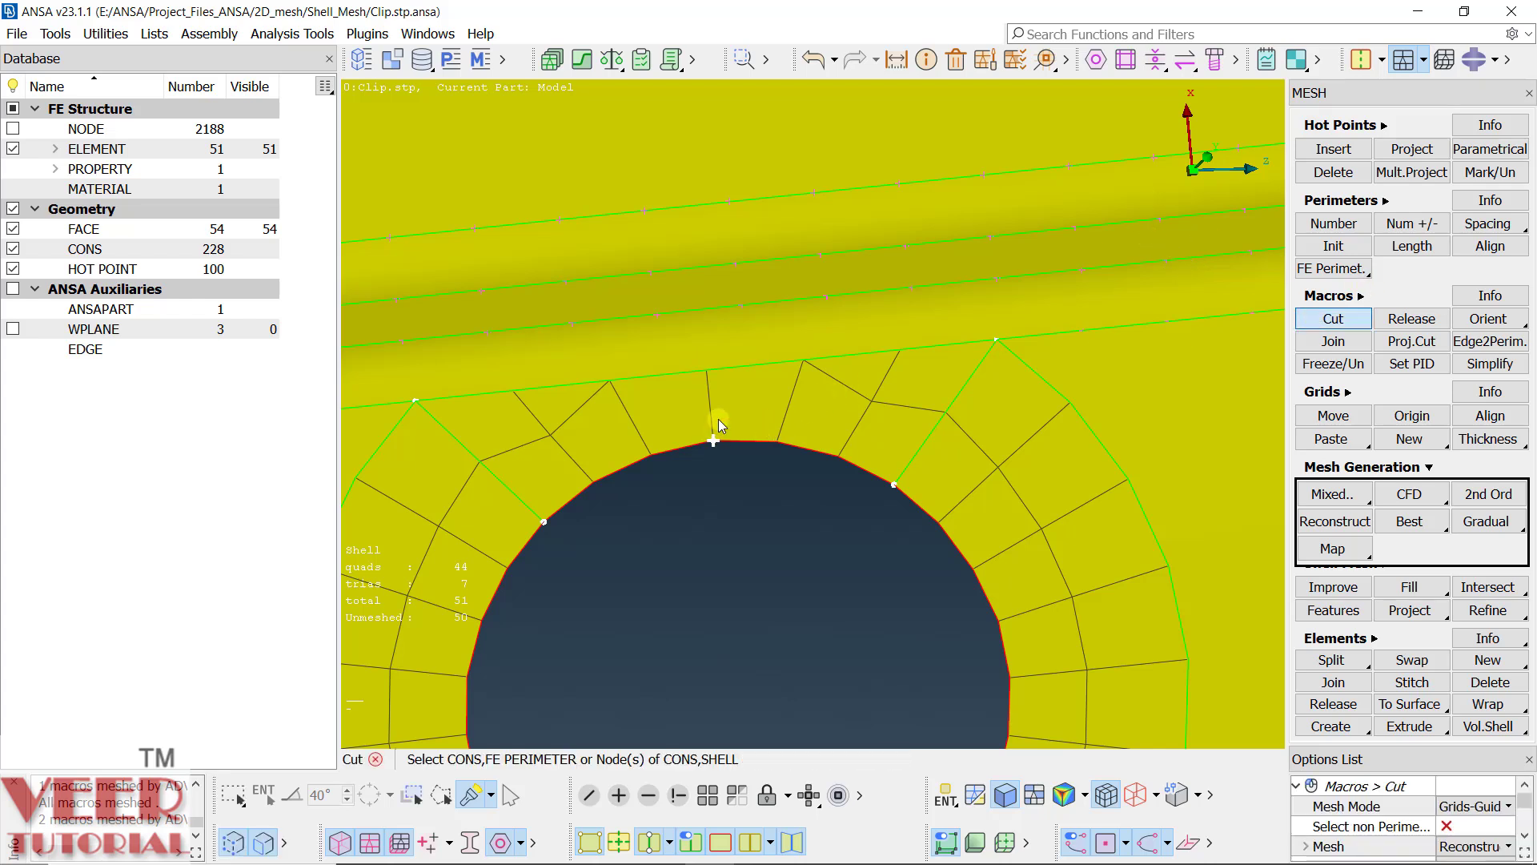
click(706, 371)
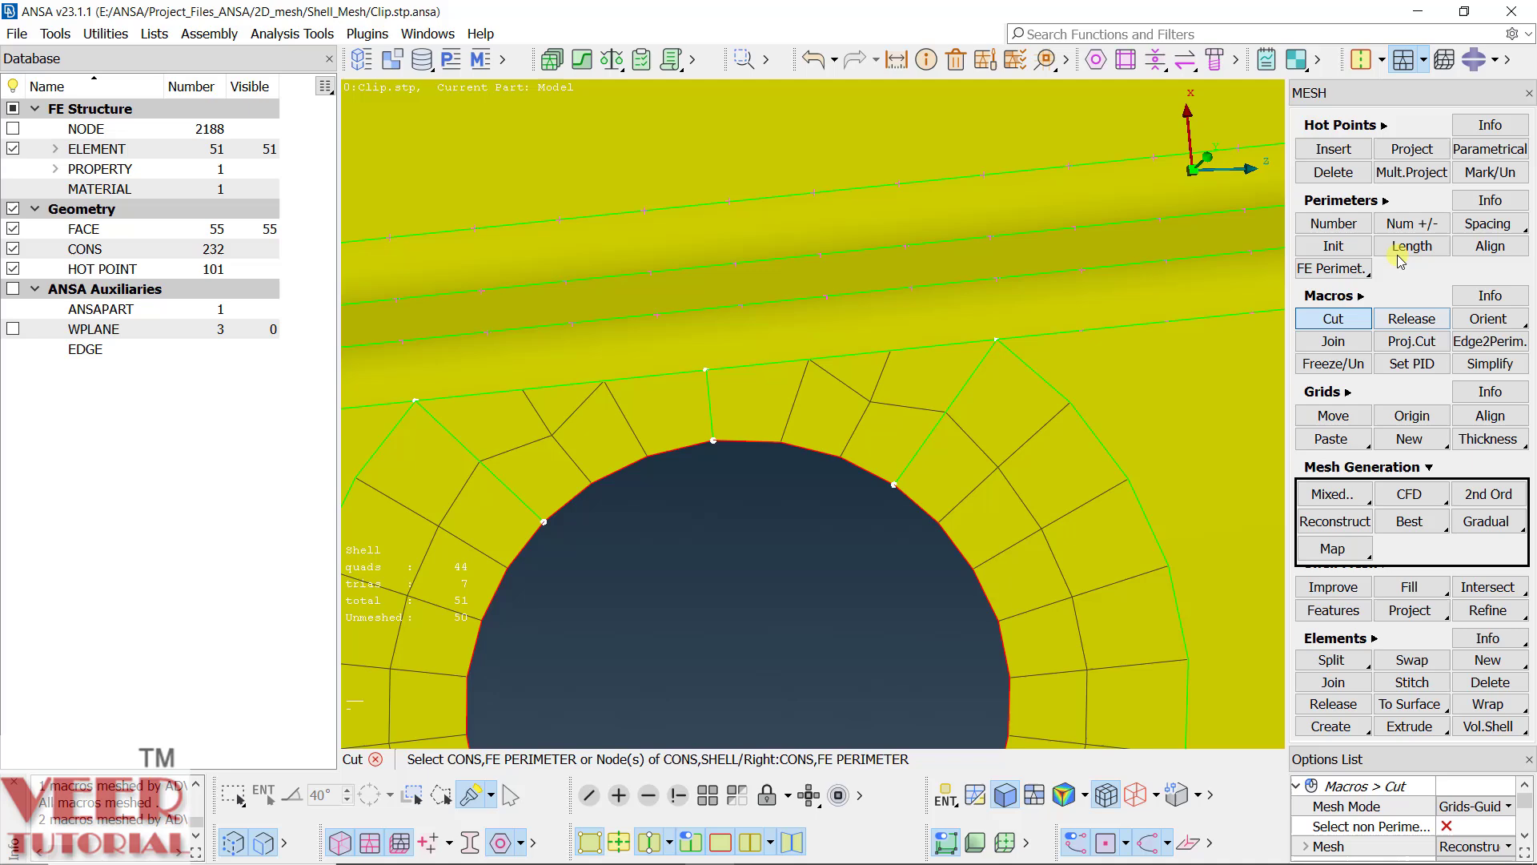
Step: Raise the element number of the new cut line between the hole and the wider bead to 2
click(1411, 223)
scroll(719, 421, up, 5)
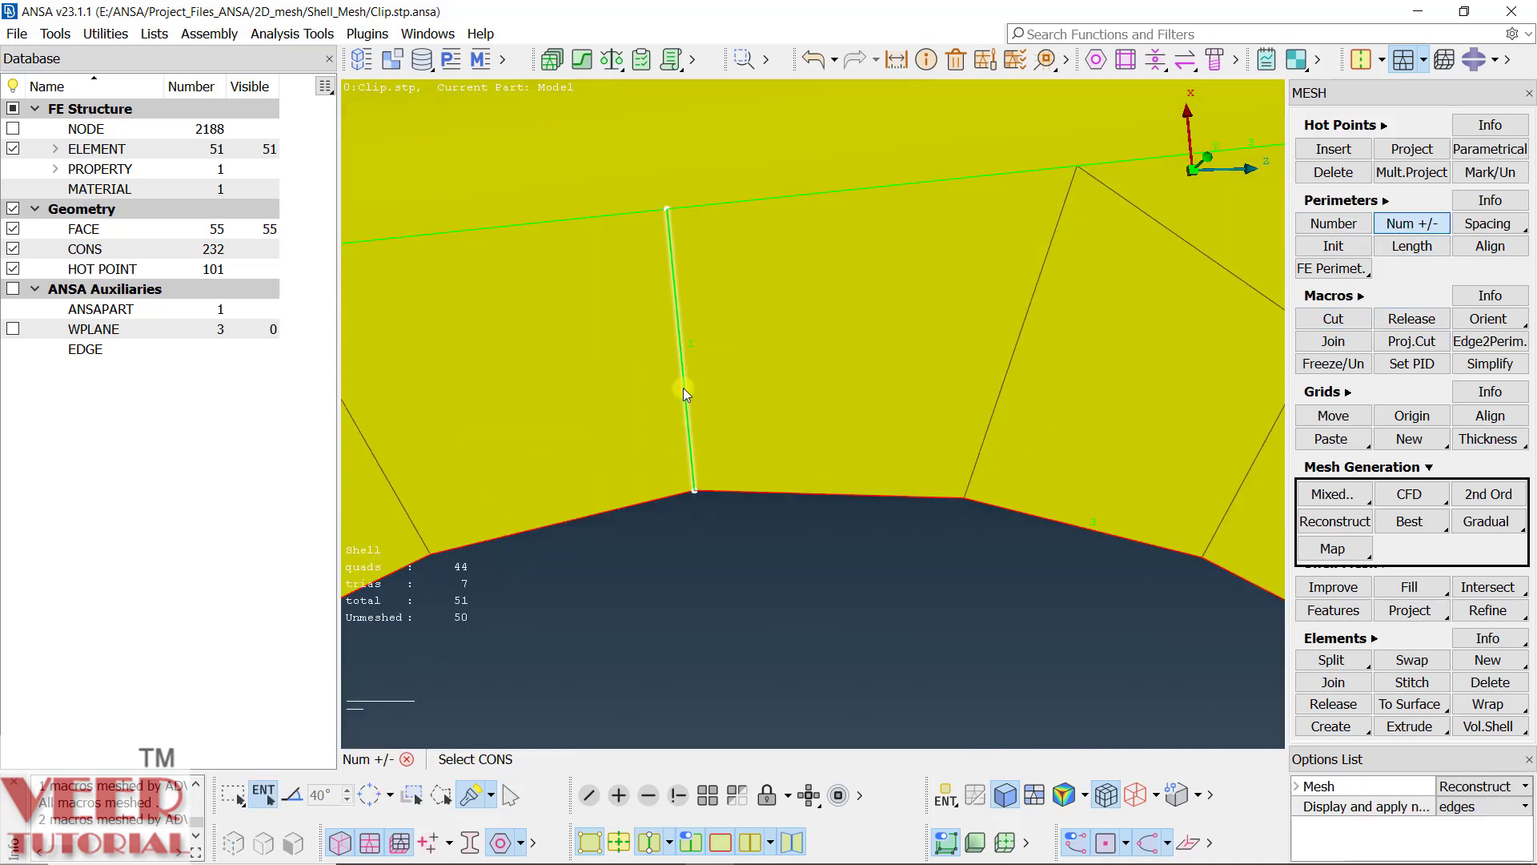
click(684, 387)
scroll(817, 416, down, 5)
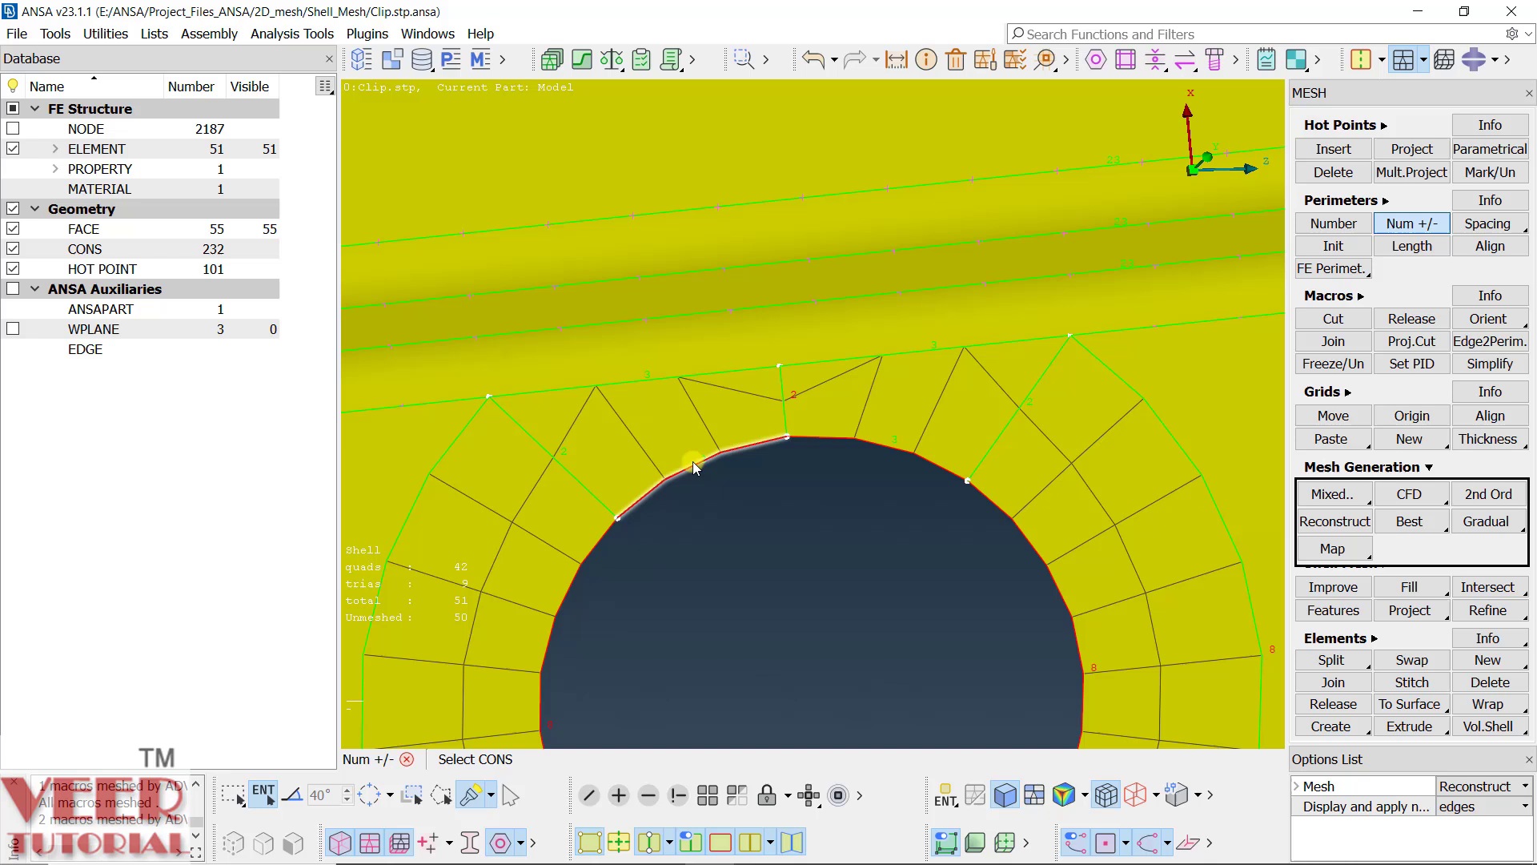
Step: Regenerate the two halves of the segment beside the wider bead with the Map mesh algorithm
click(1352, 561)
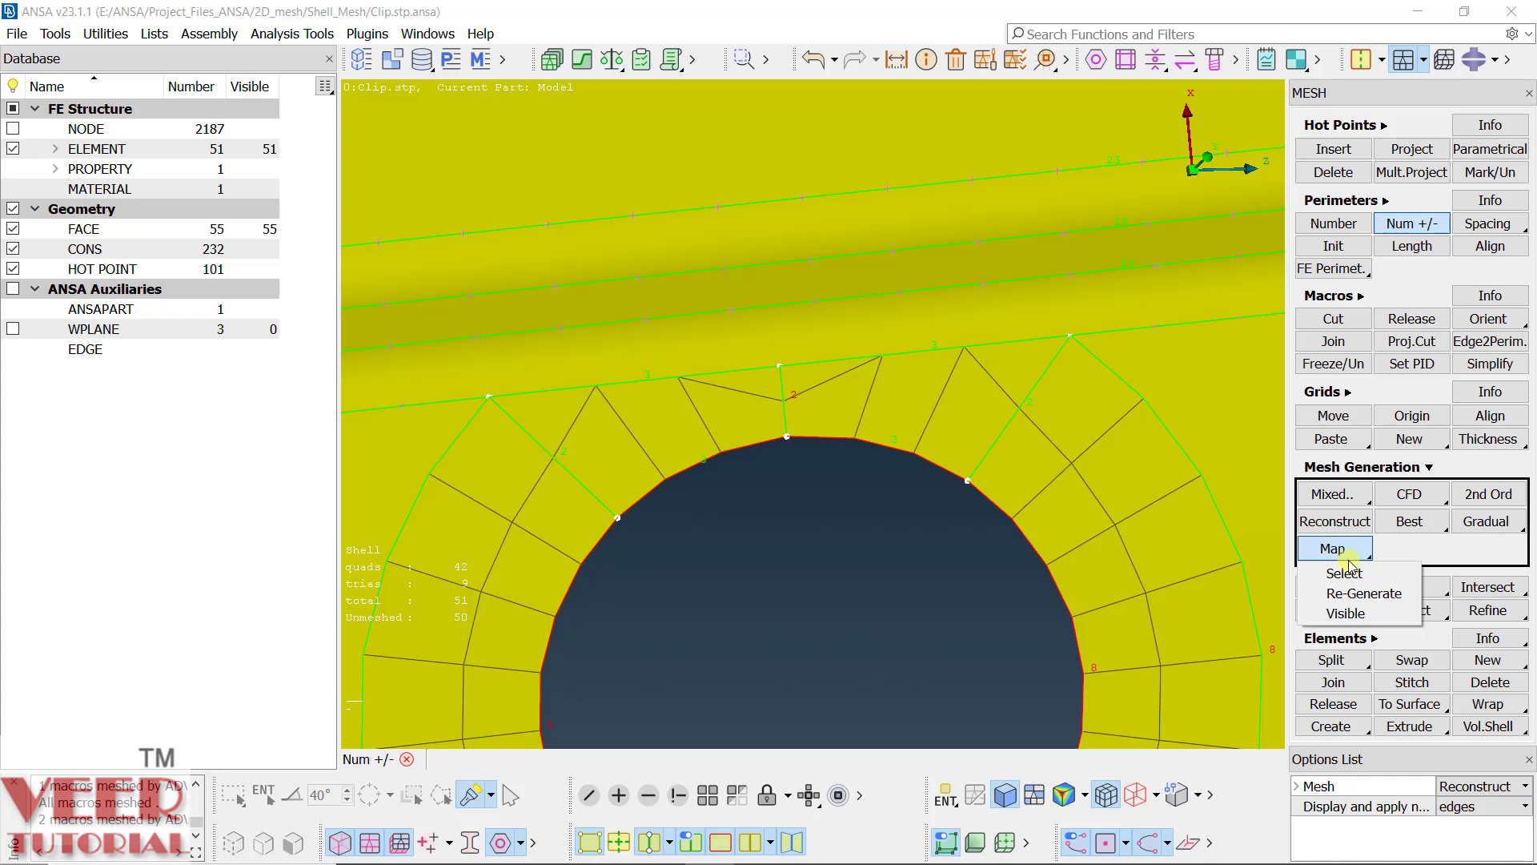
click(1361, 593)
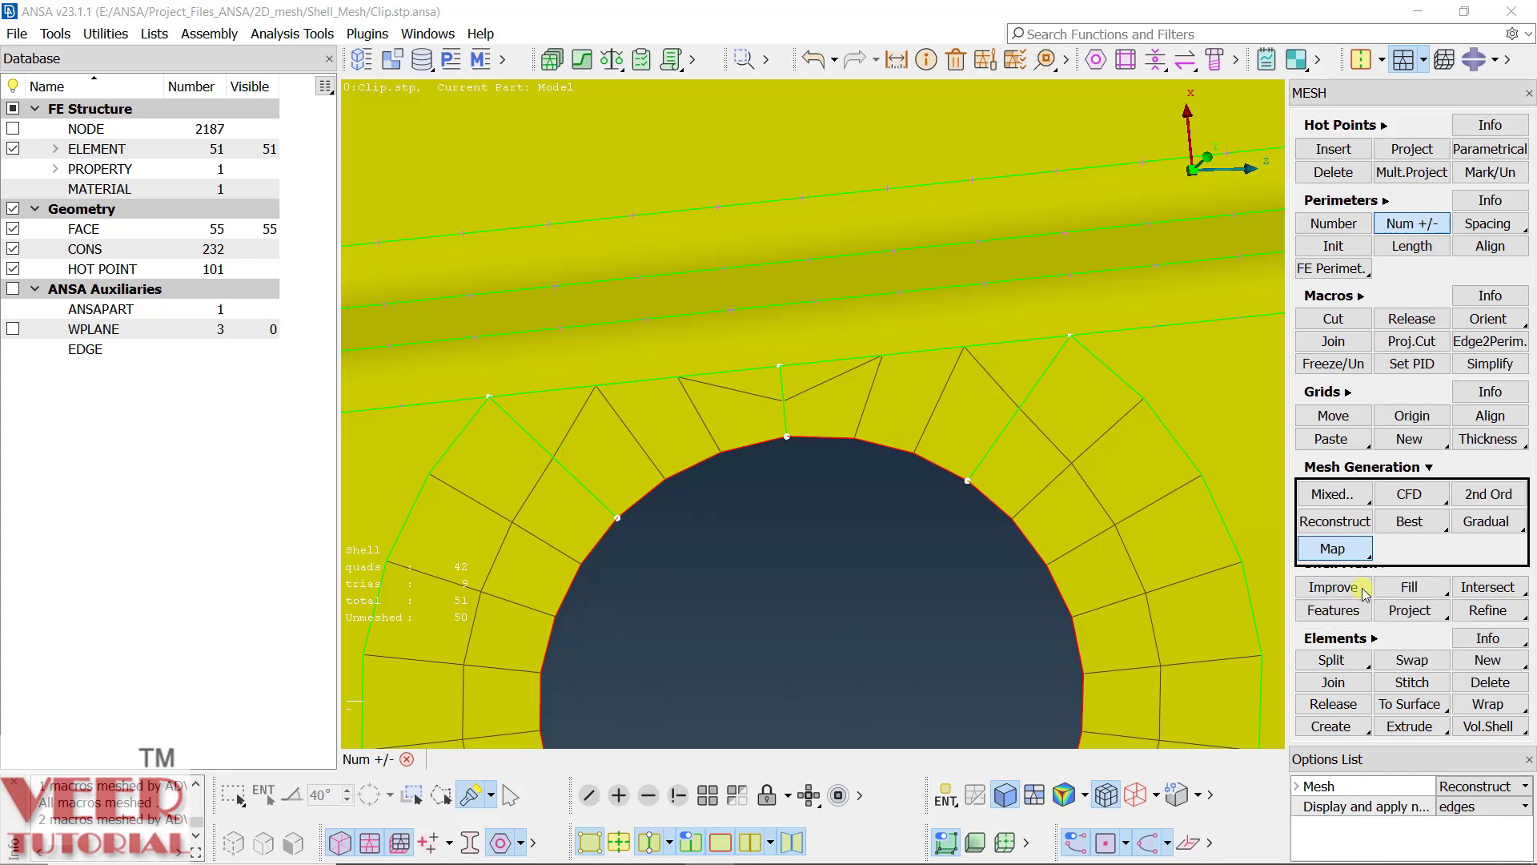
click(684, 419)
middle_click(684, 420)
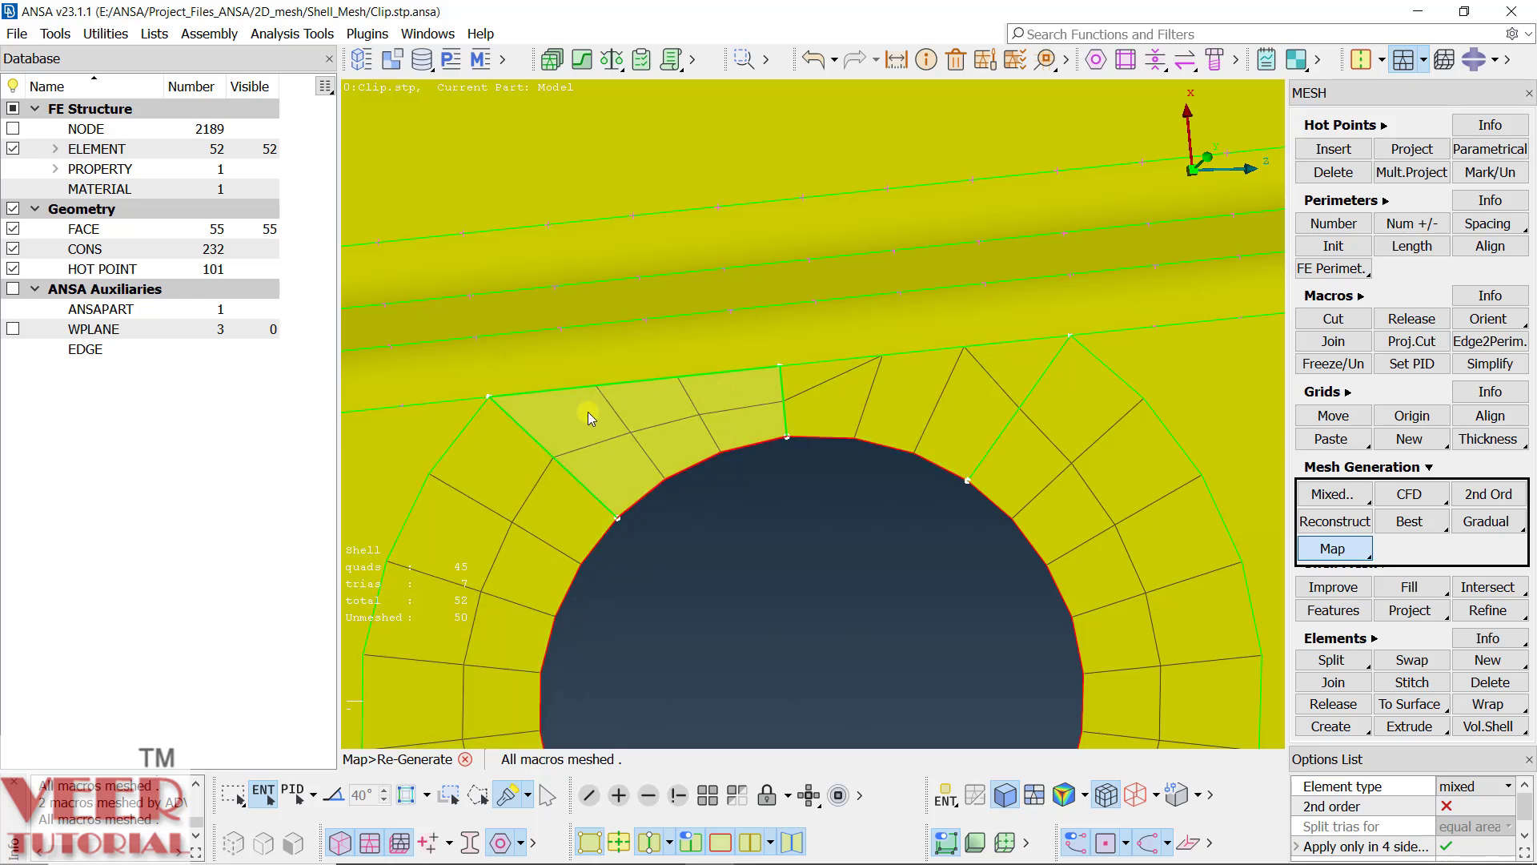
click(931, 416)
middle_click(928, 414)
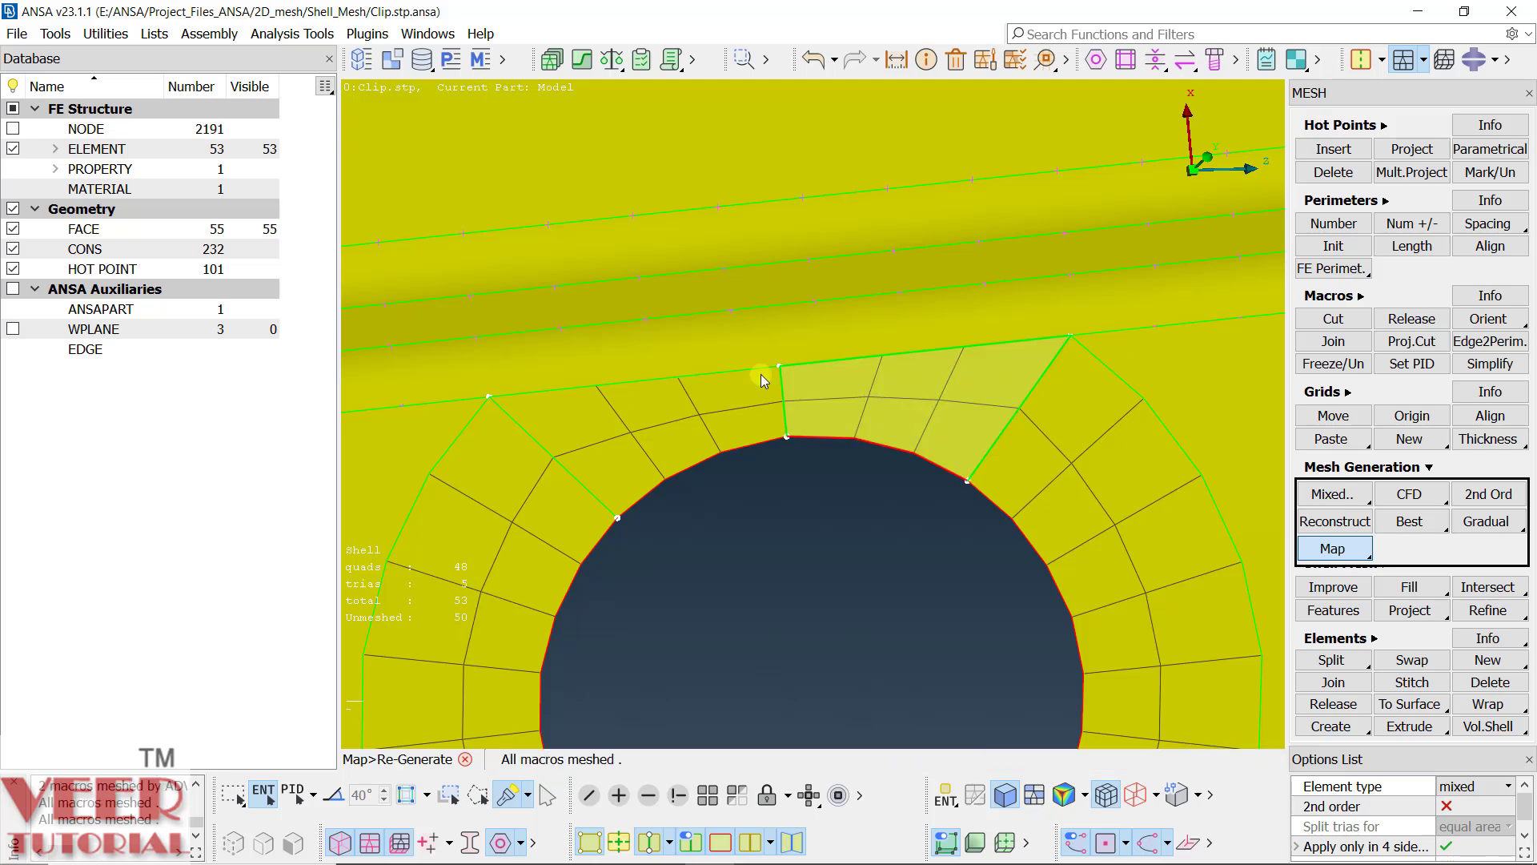
Step: On the segment beside the narrower bead, set both hole arcs to 3 elements and the straight bead-side edge to 6
scroll(711, 364, down, 5)
scroll(711, 365, up, 8)
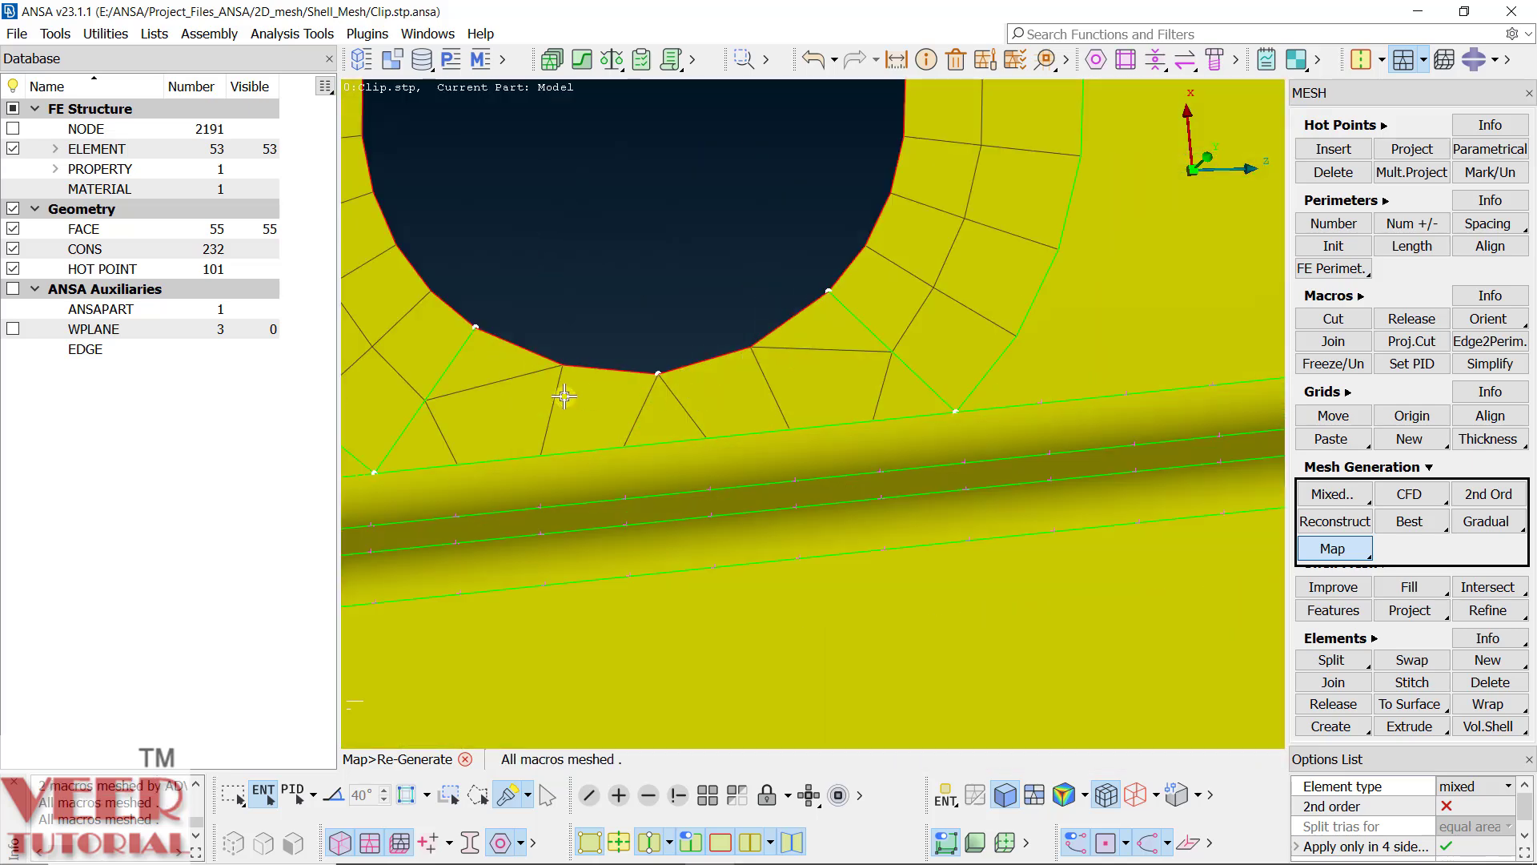
click(1417, 226)
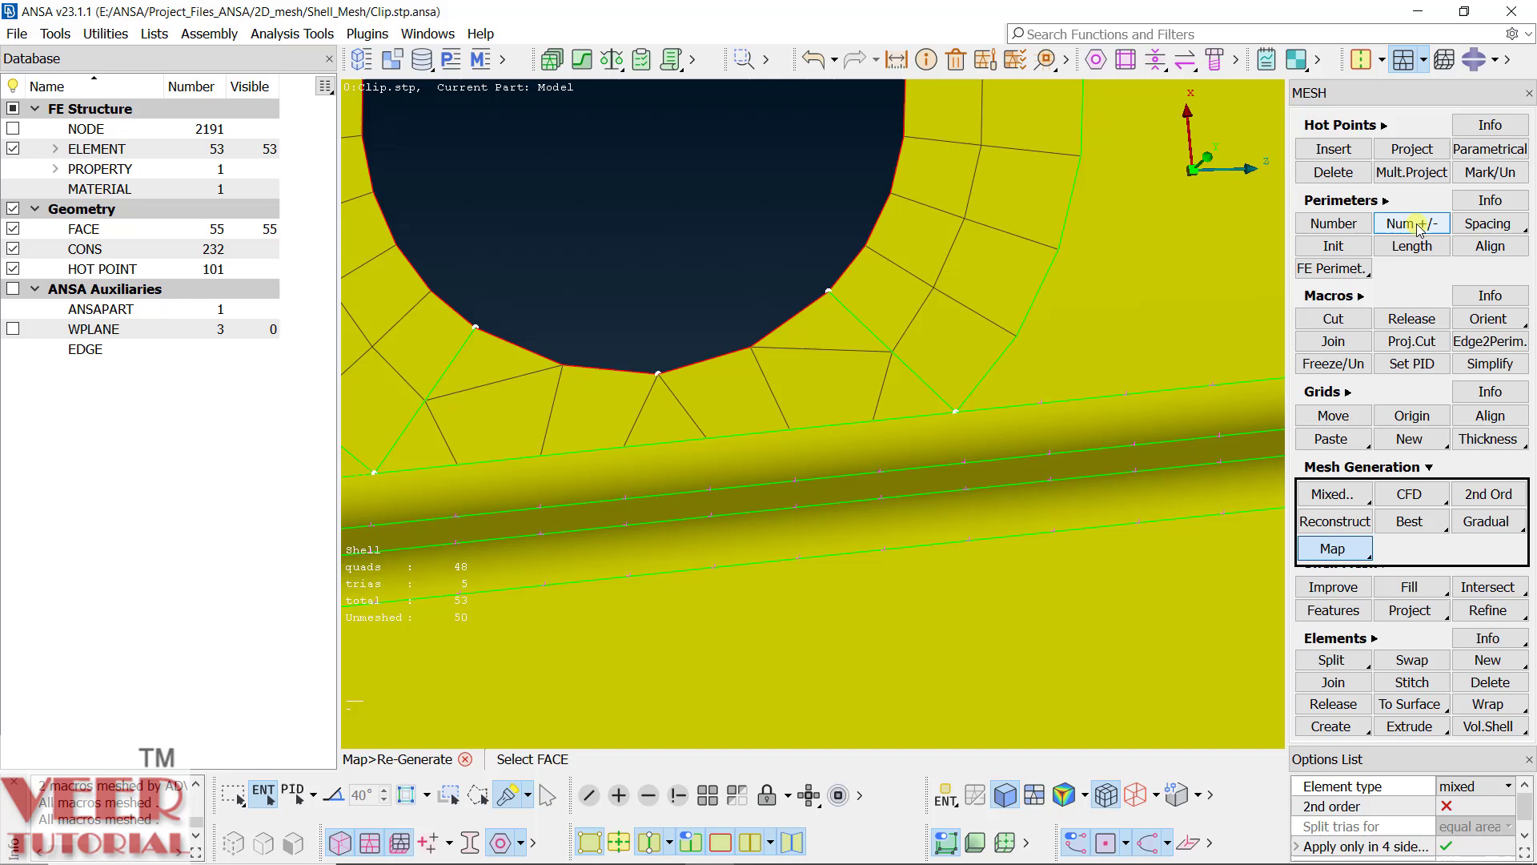
click(597, 360)
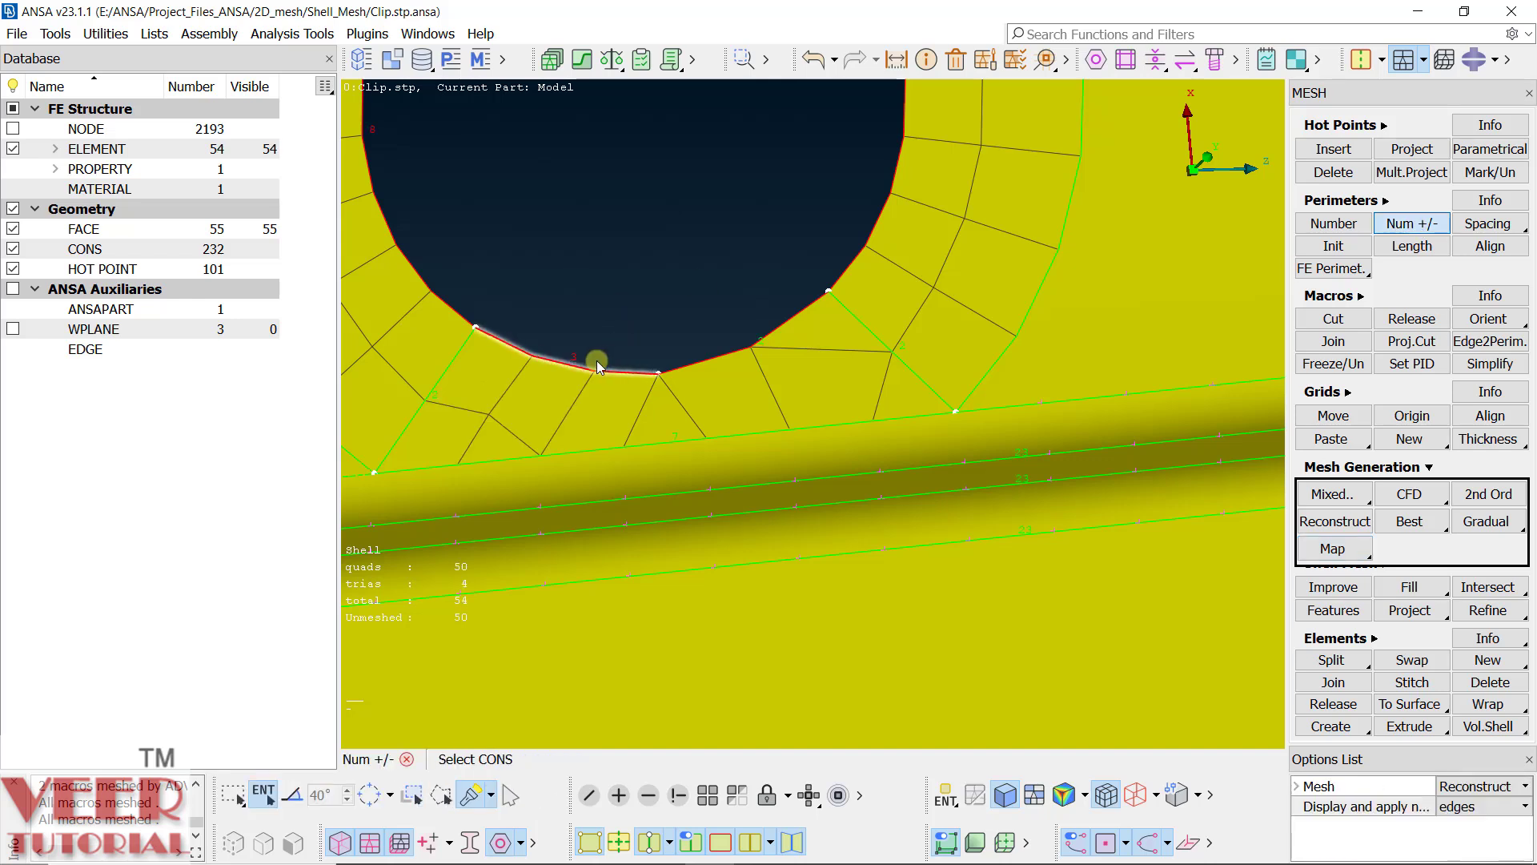
click(757, 338)
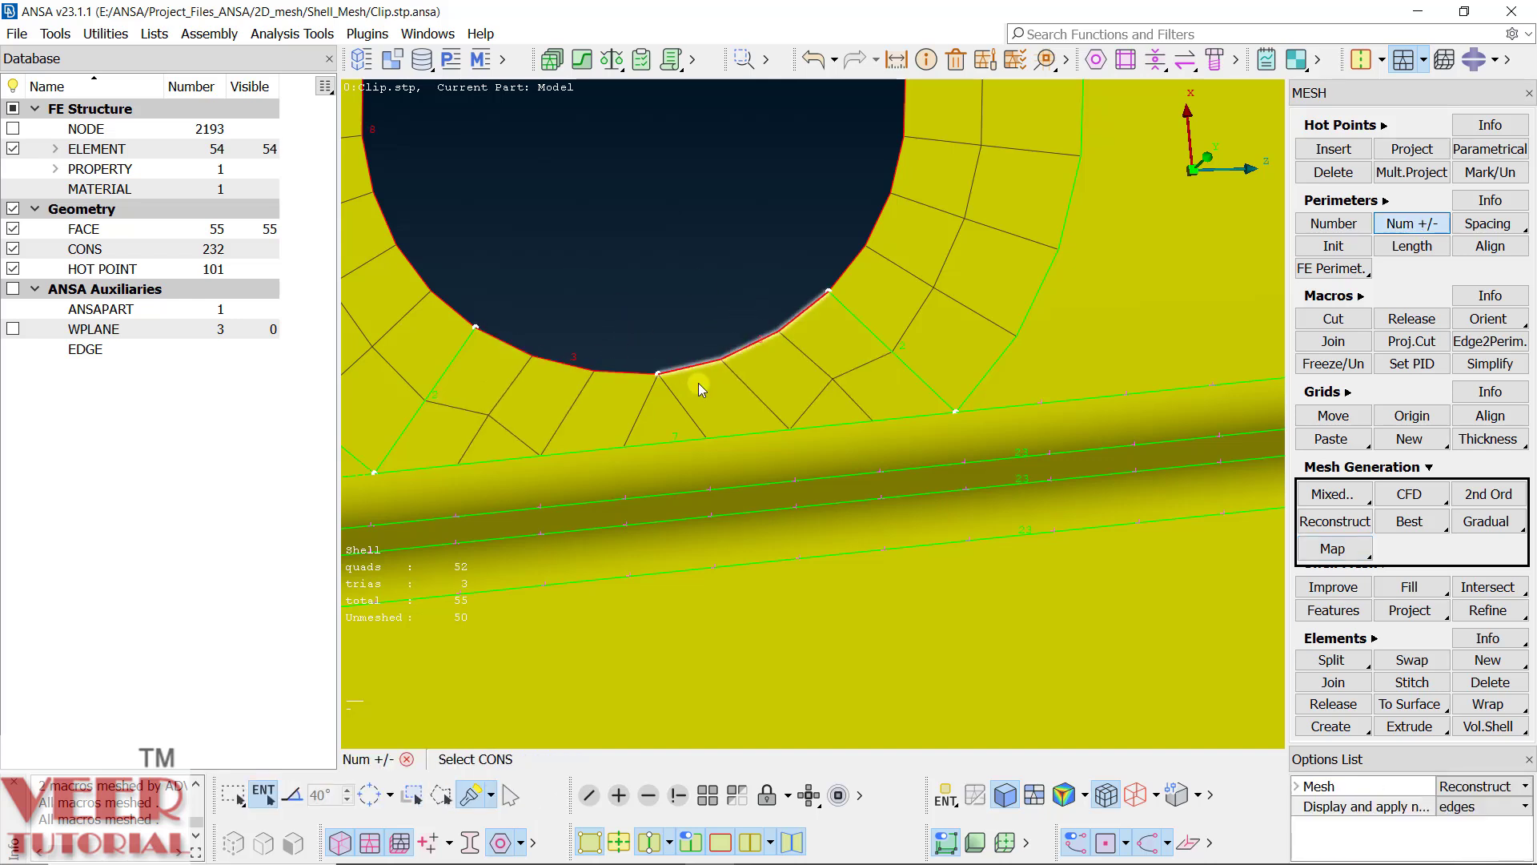
right_click(650, 449)
scroll(566, 414, up, 3)
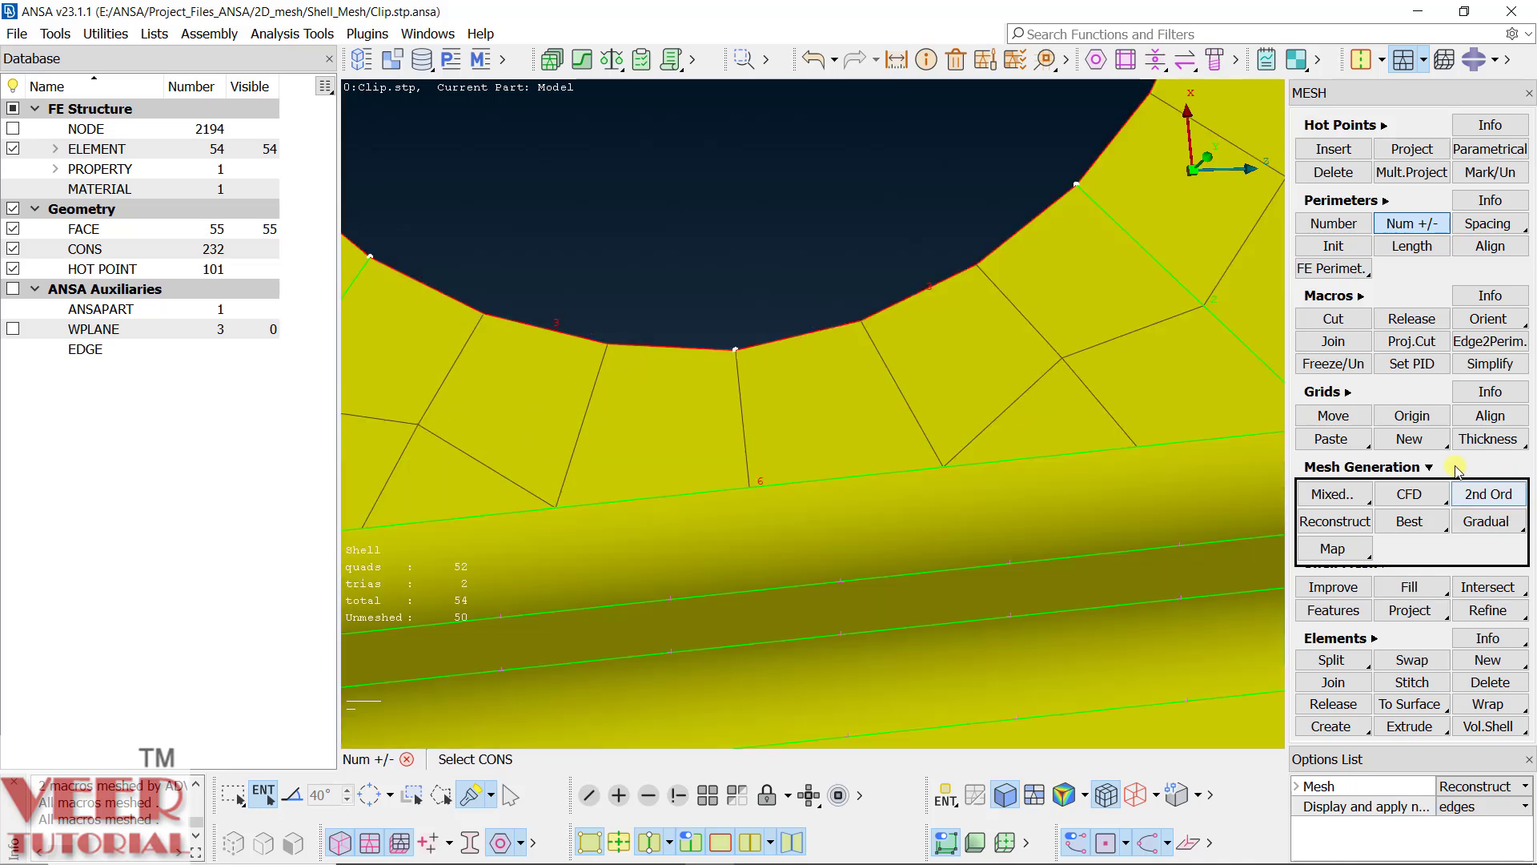
Step: Split the shells beside the narrower bead along a path across the three middle radial element edges, using the edge-based split option
click(1419, 471)
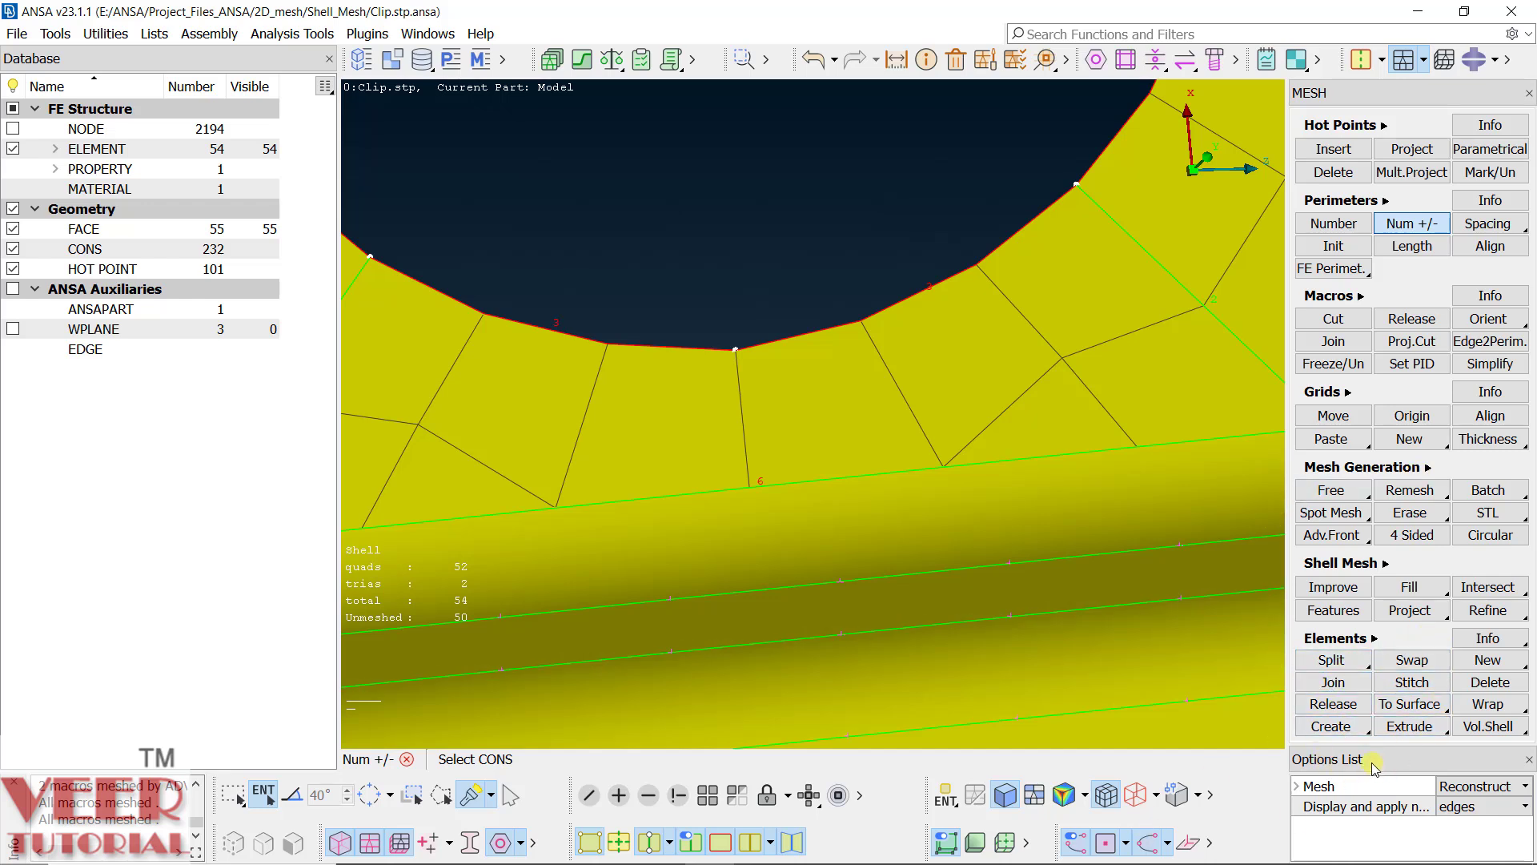
click(1313, 663)
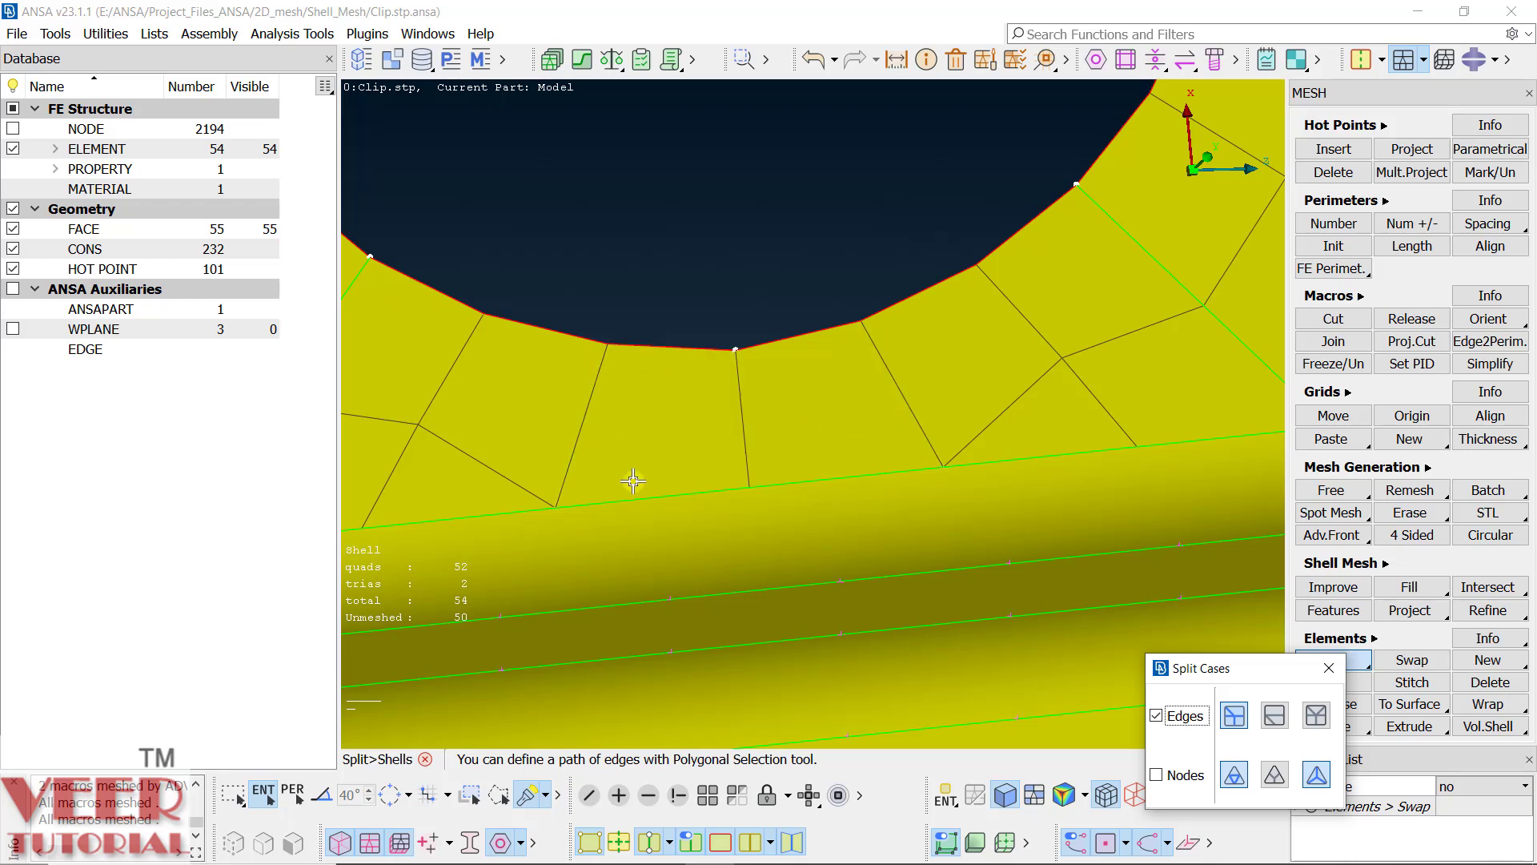
click(746, 426)
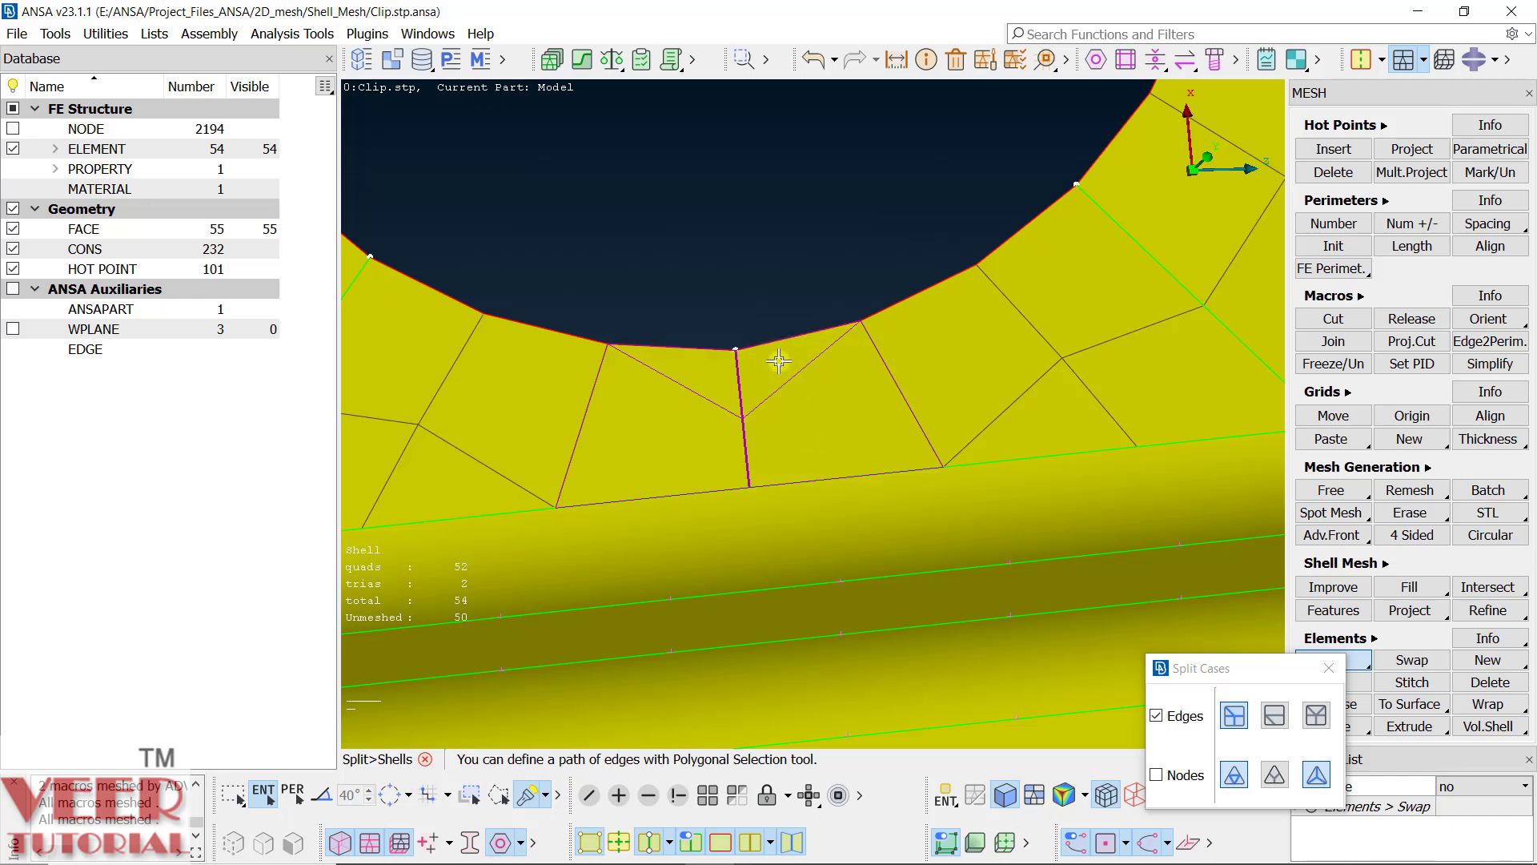
click(576, 434)
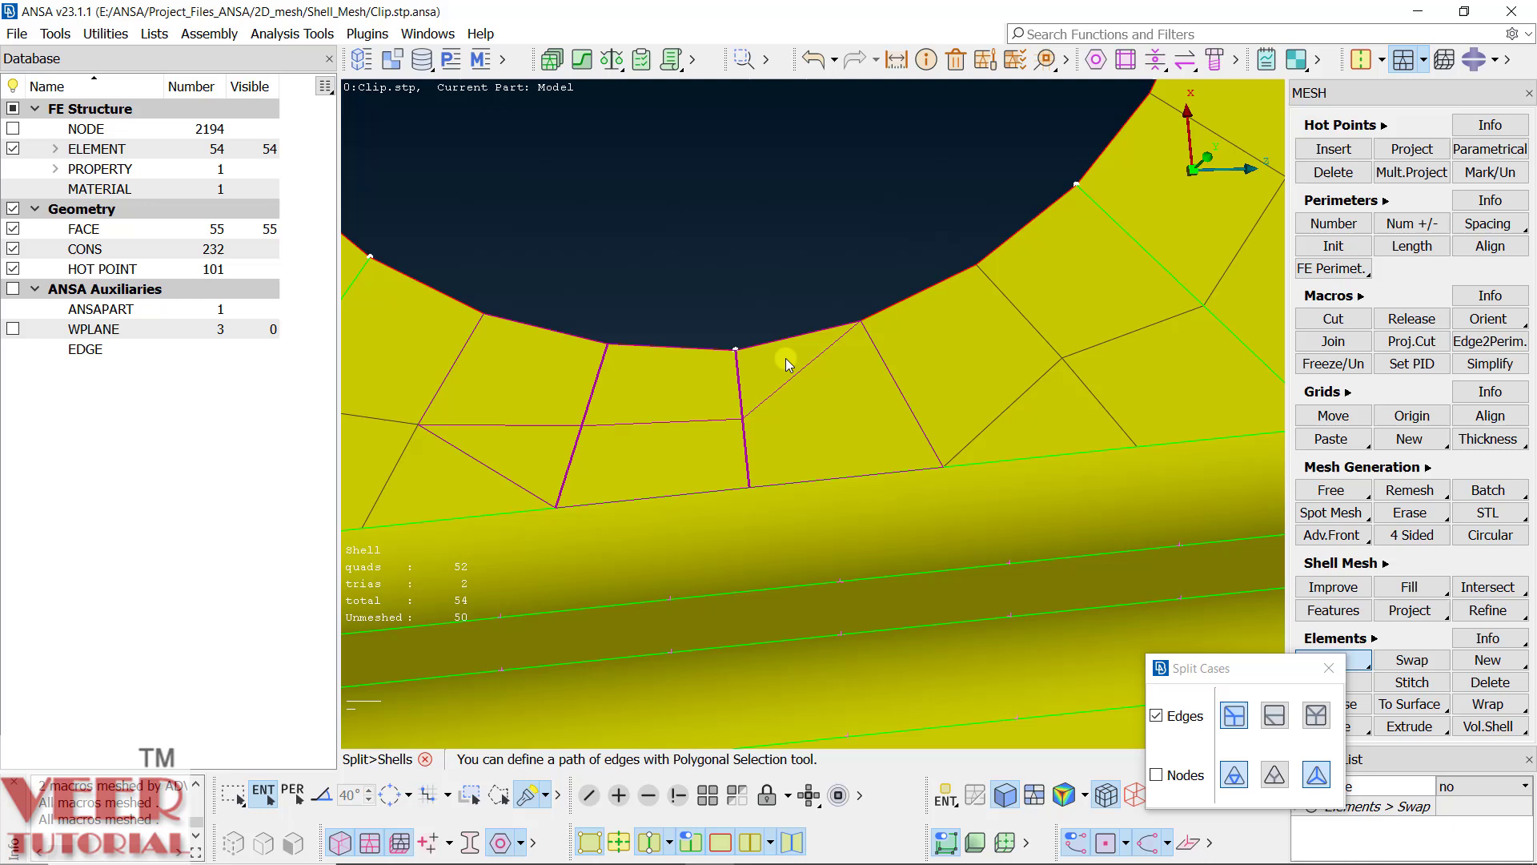
click(901, 401)
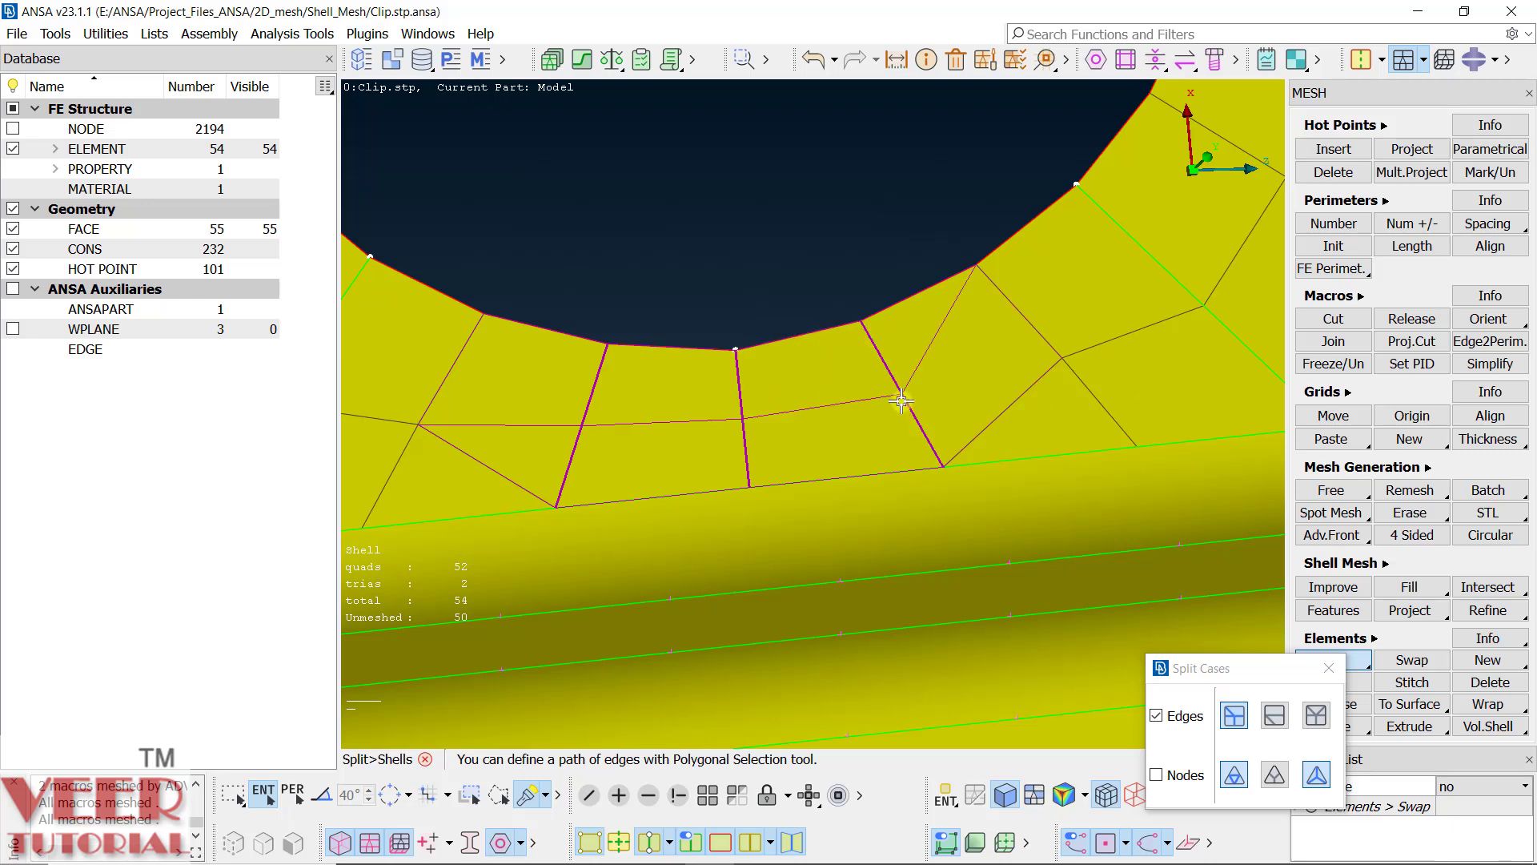
middle_click(813, 249)
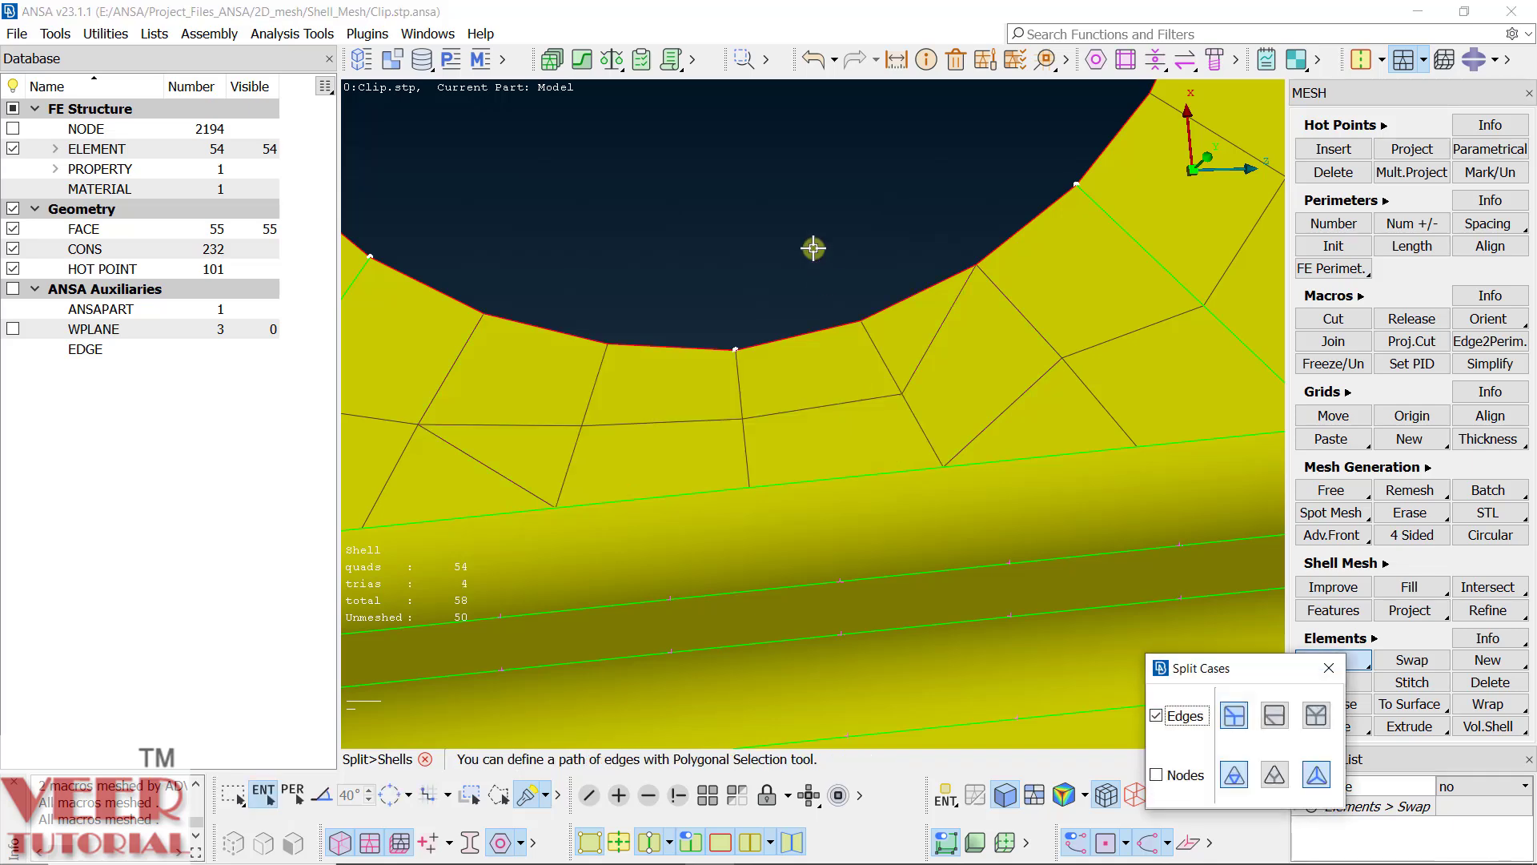
middle_click(813, 248)
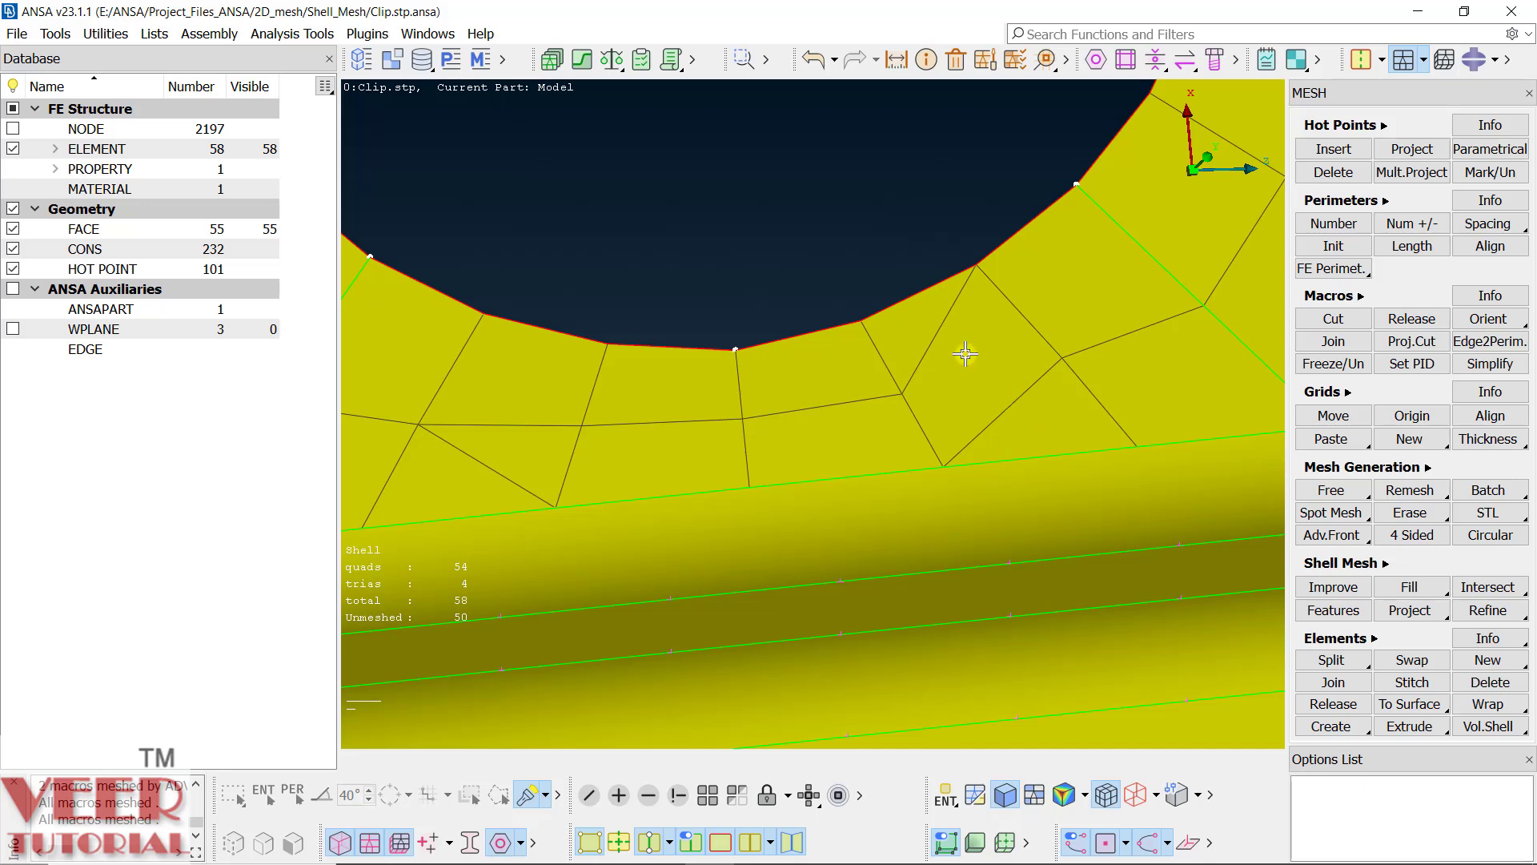
Step: Beside the narrower bead, swap the slanted shell edge touching the hole, and join the triangle pairs on both sides into quads
click(1413, 660)
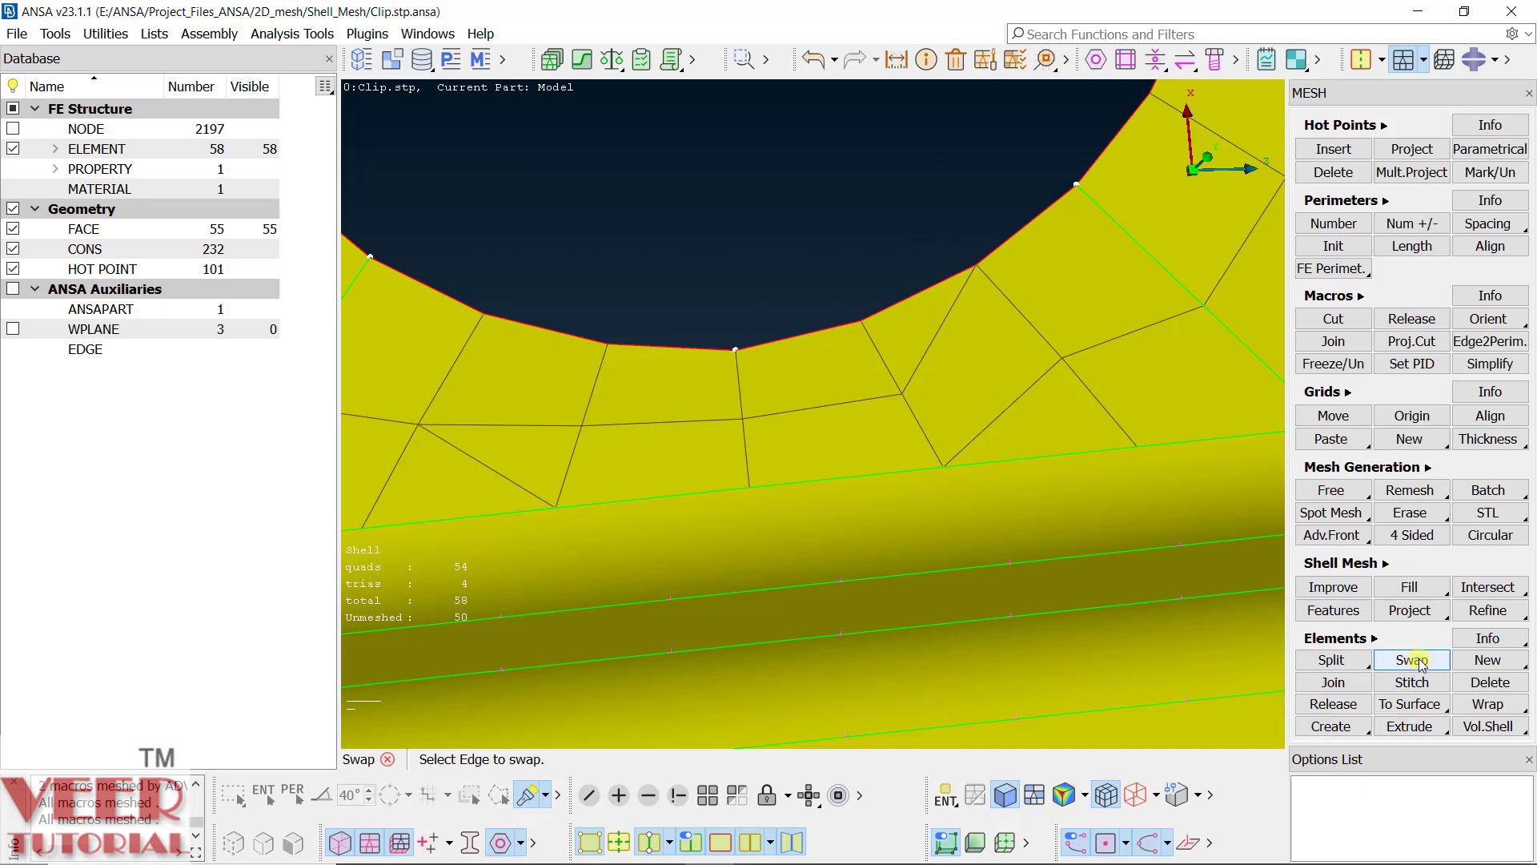
click(937, 337)
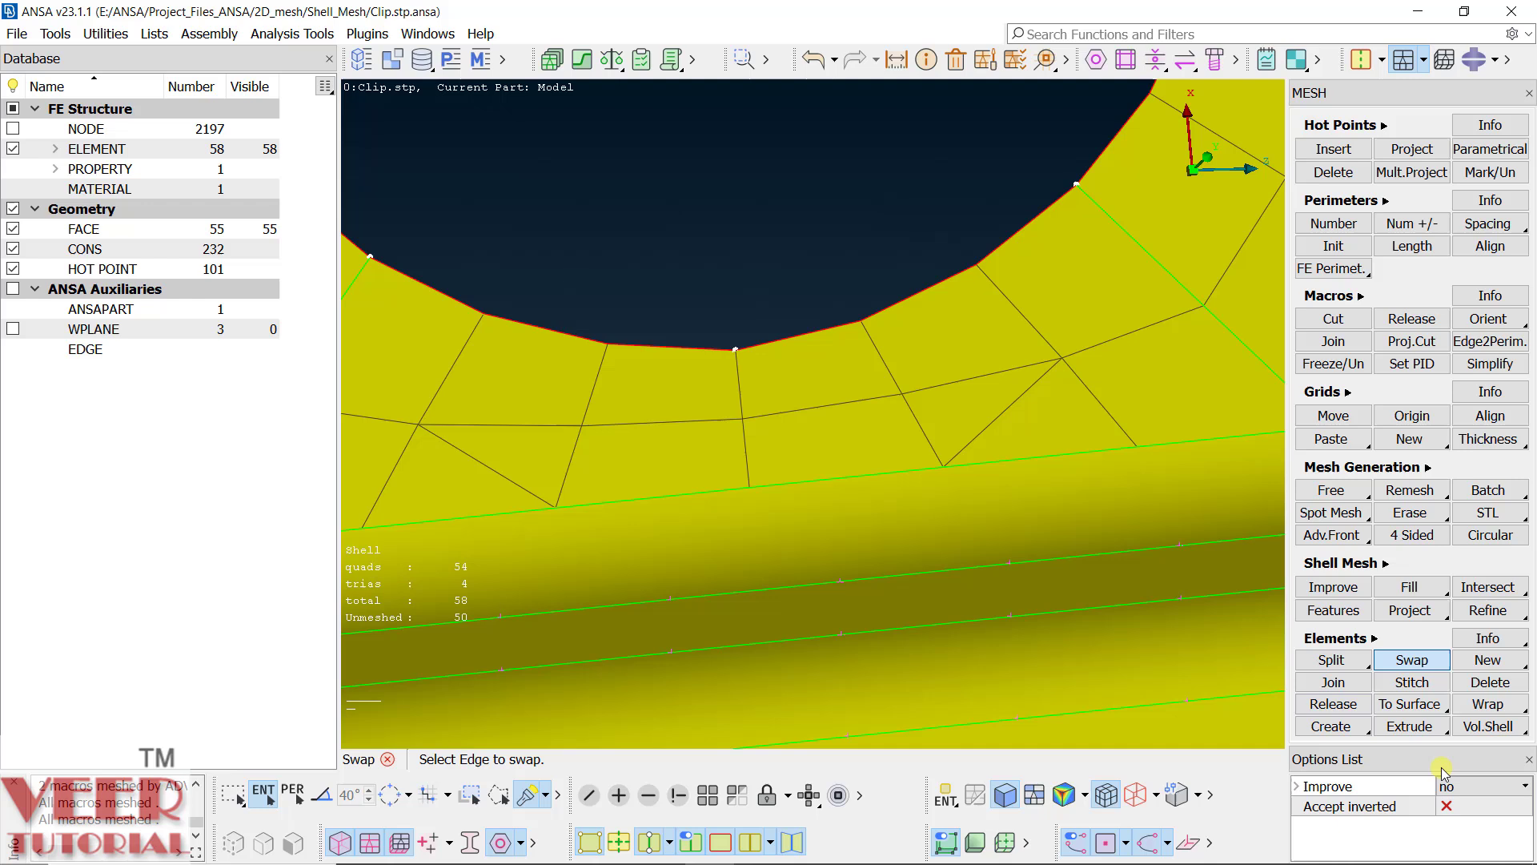
click(1333, 682)
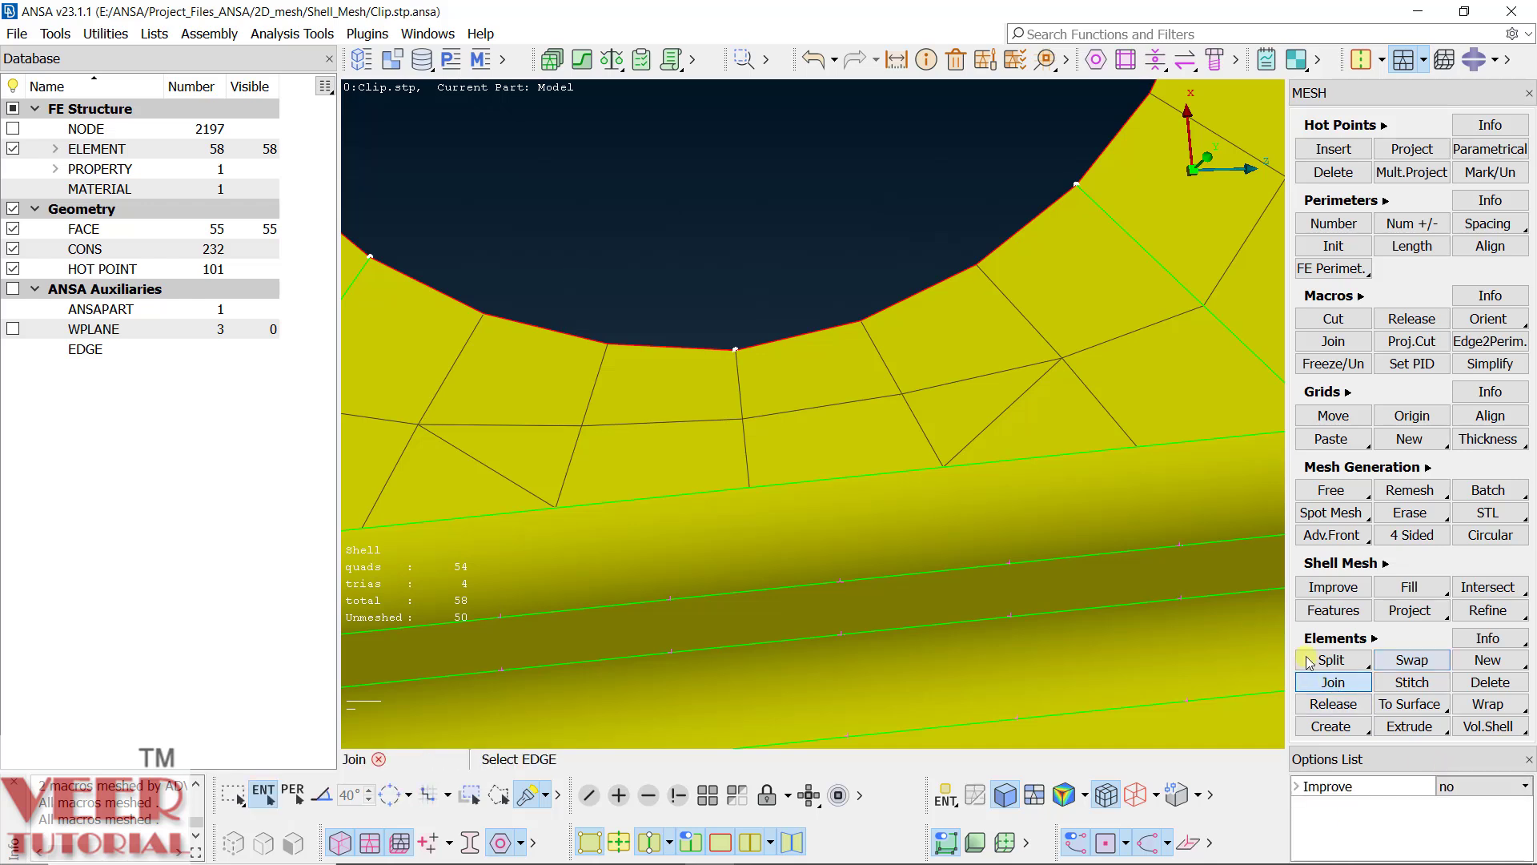
click(993, 412)
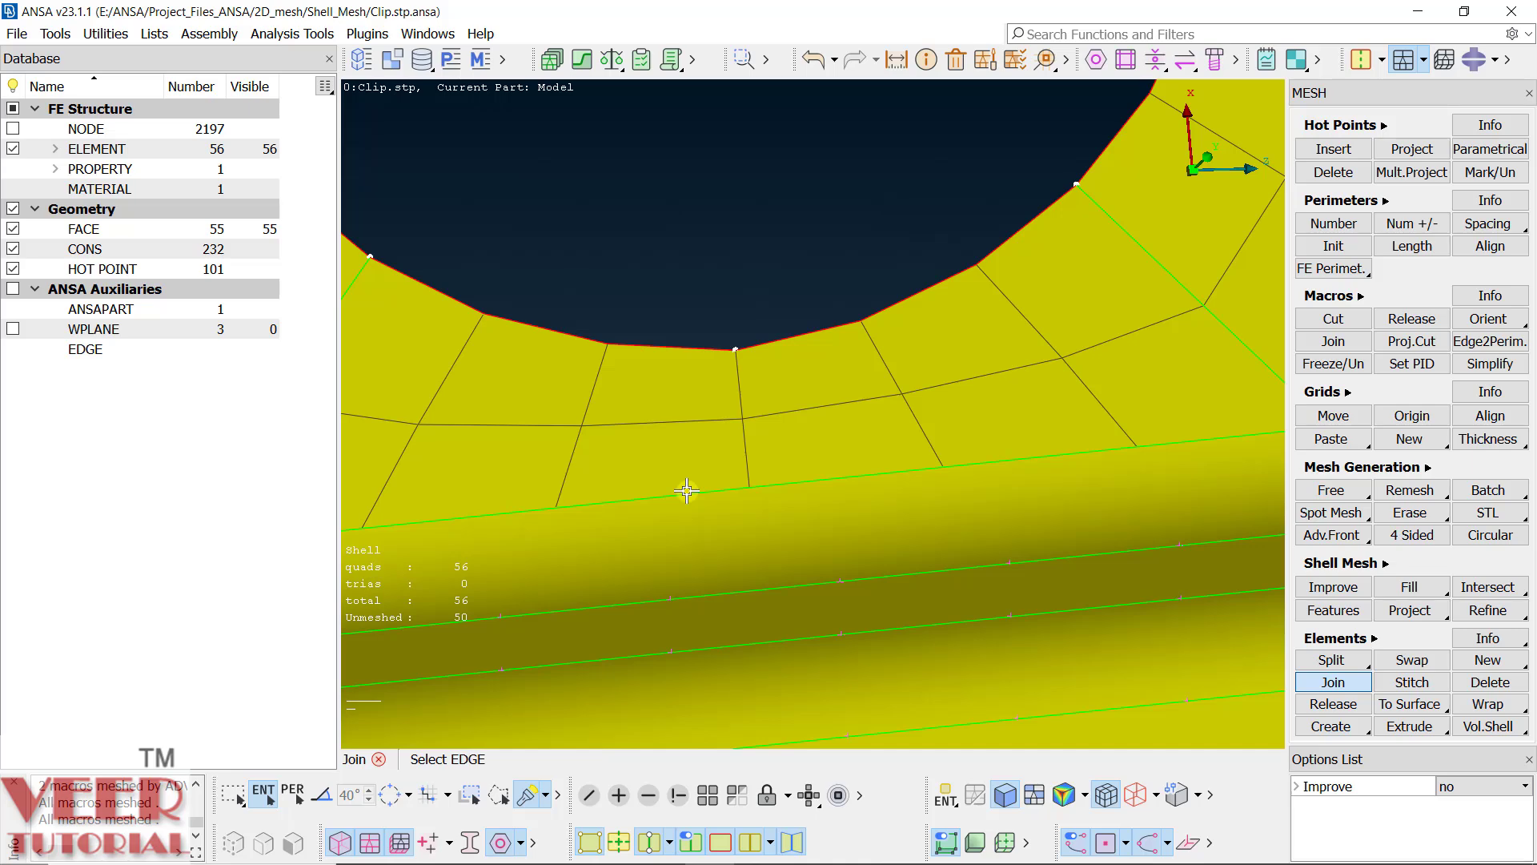
scroll(687, 490, down, 6)
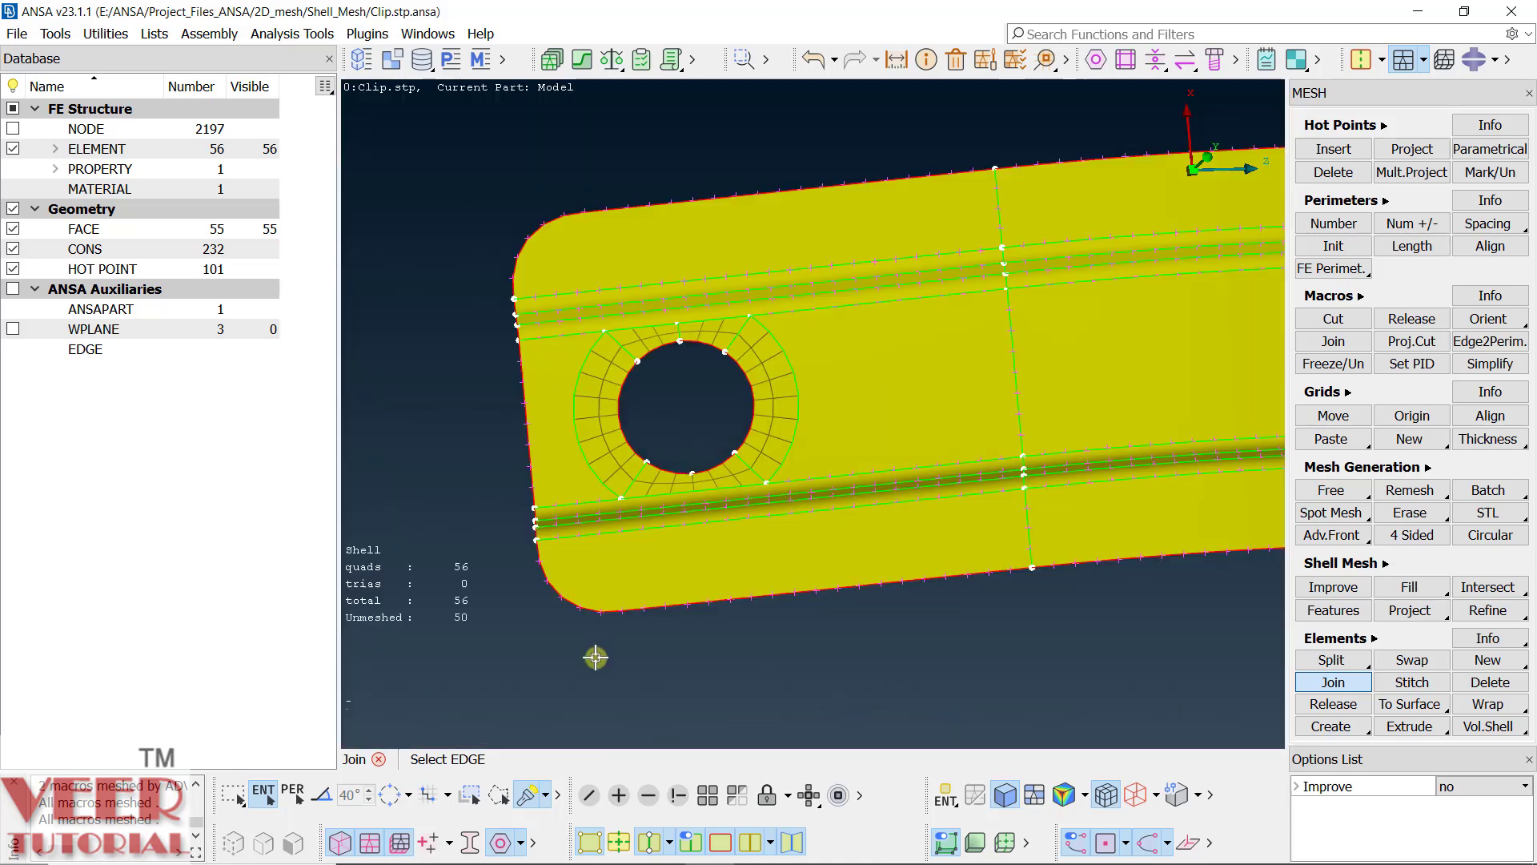
scroll(612, 325, down, 5)
scroll(621, 293, up, 3)
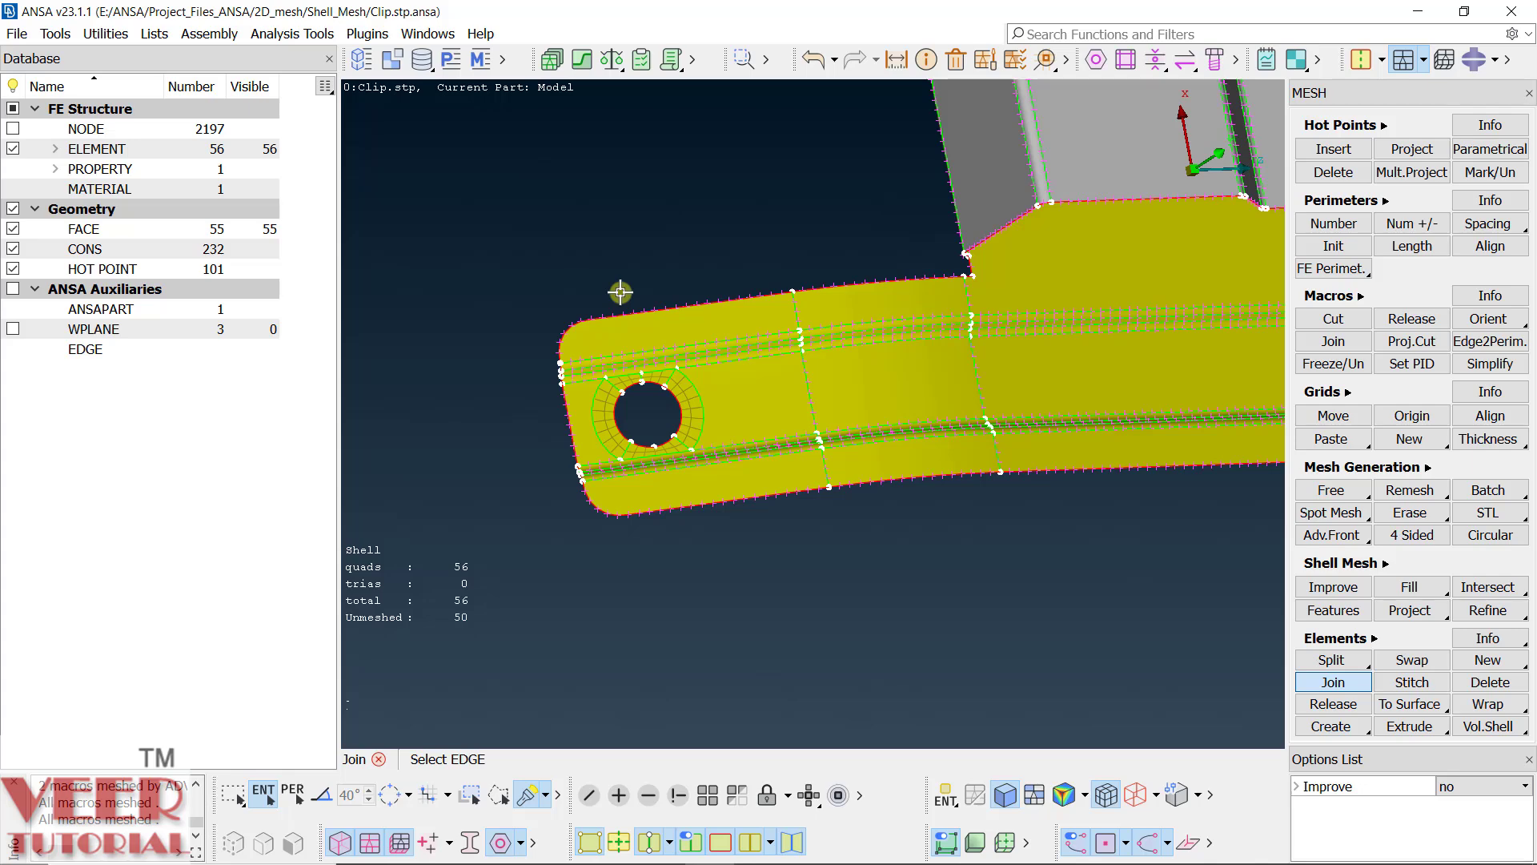
Step: Save a v22-format copy of the model in the Shell_Mesh folder, replacing the ansa ending of the file name with _me
click(16, 34)
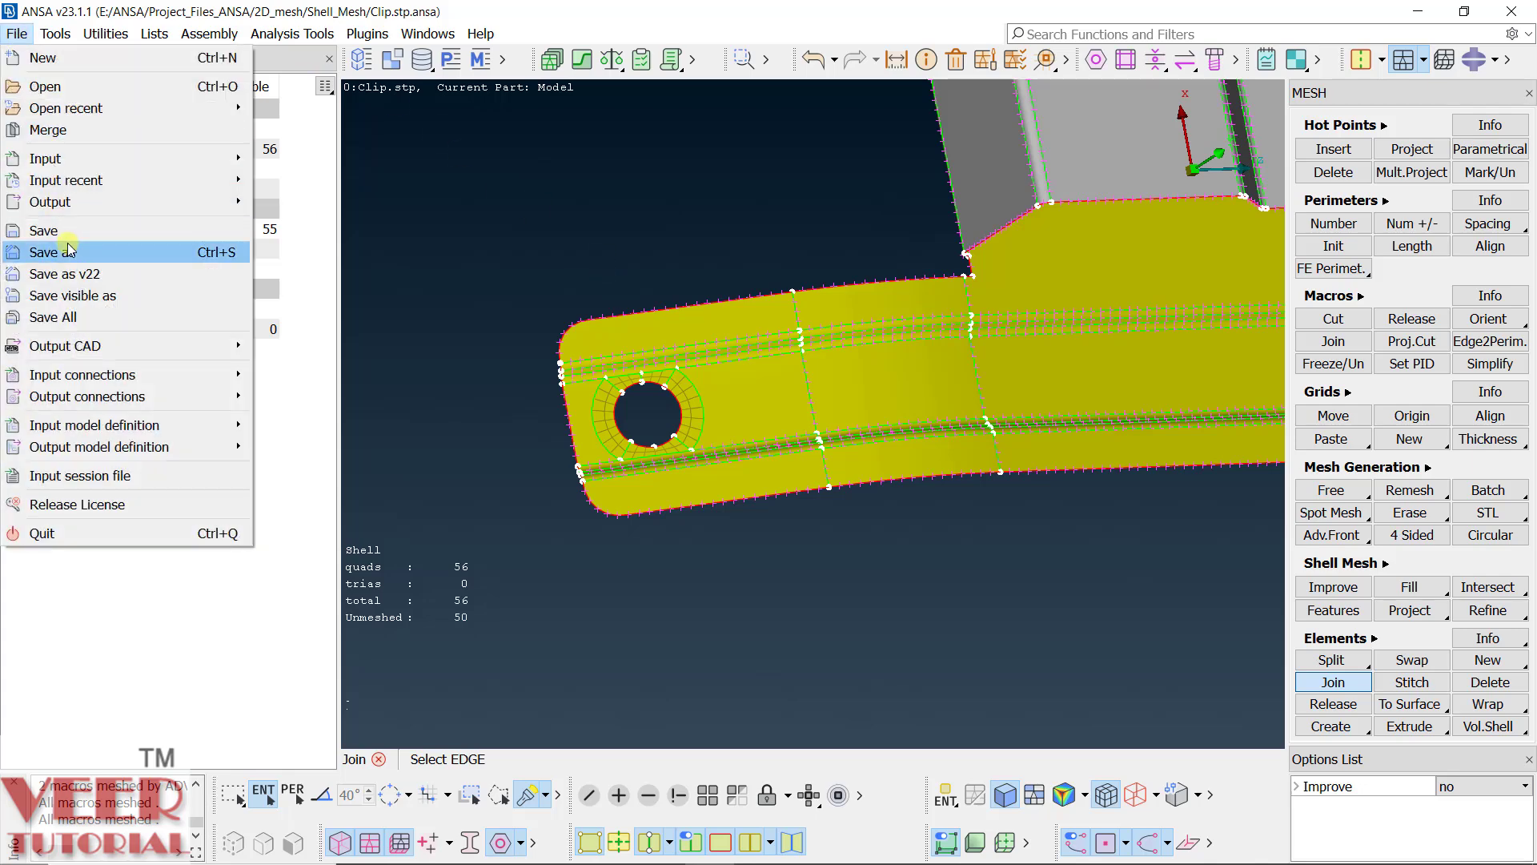
click(71, 274)
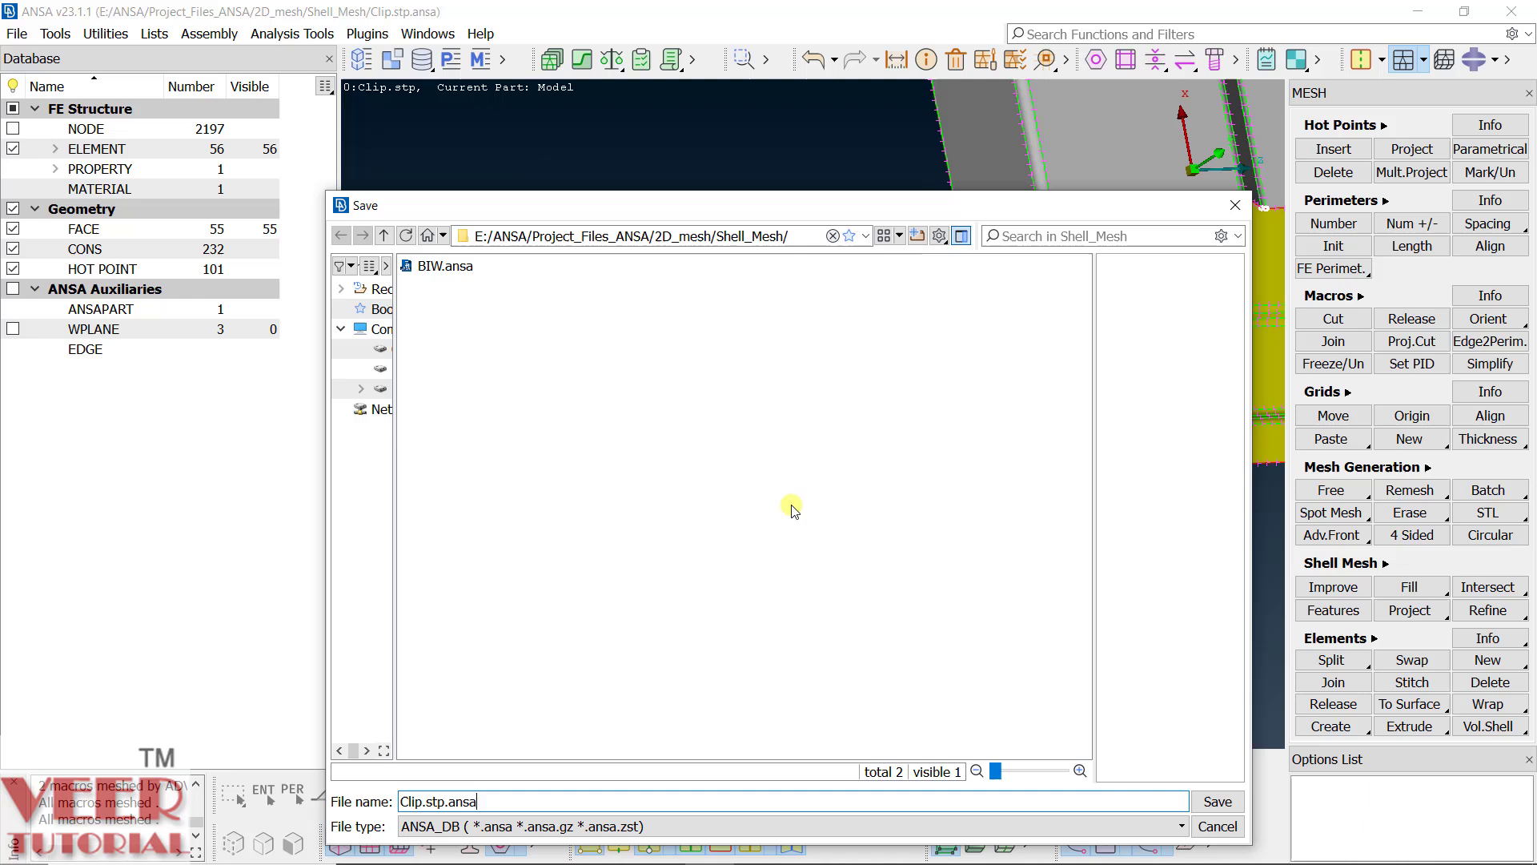
key(BackSpace)
key(BackSpace)
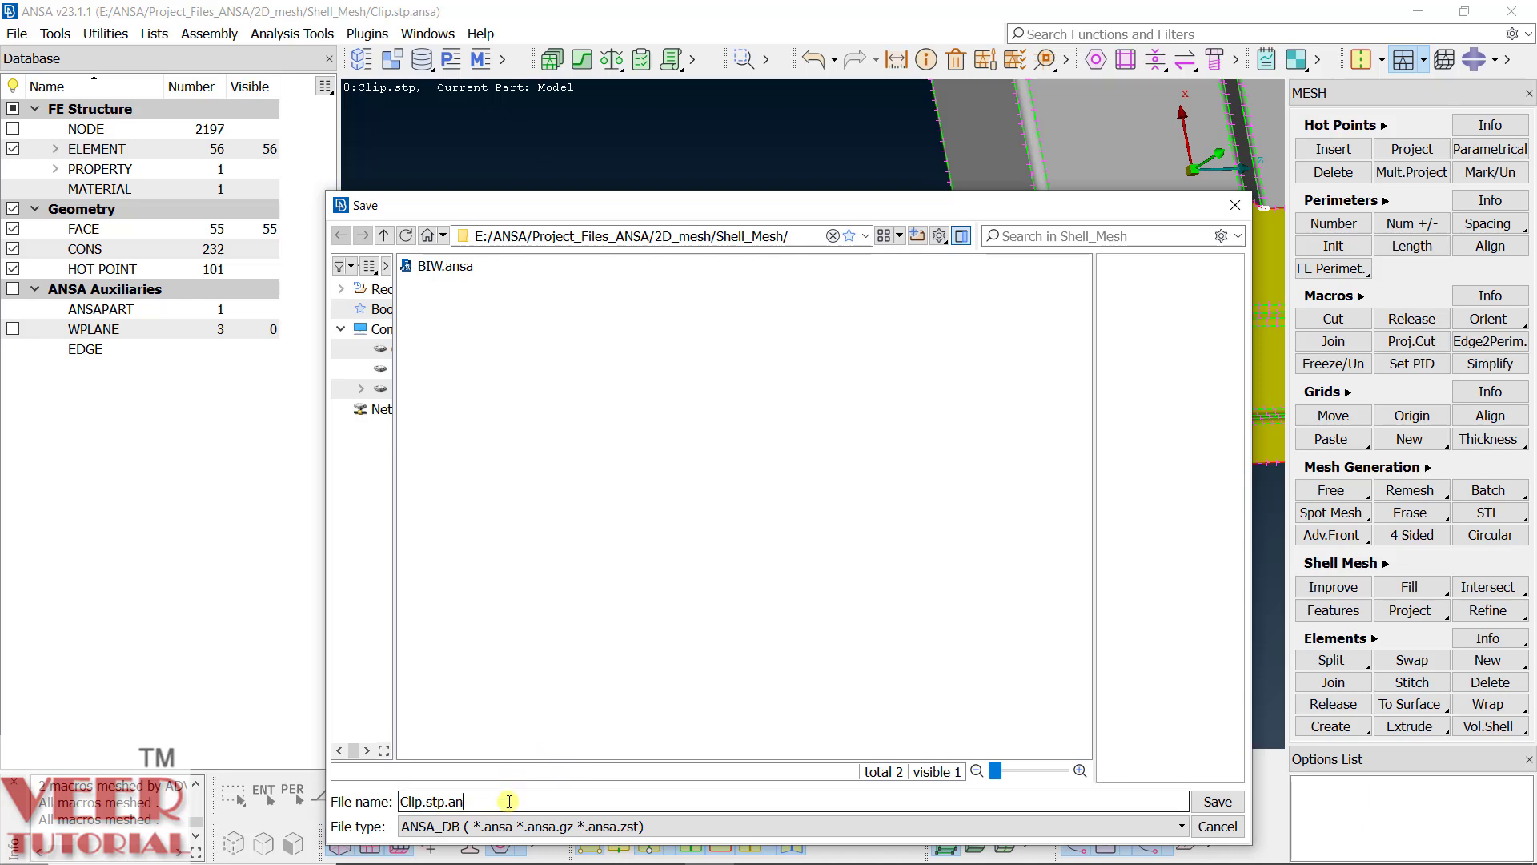
key(BackSpace)
key(BackSpace)
text(_me)
key(Return)
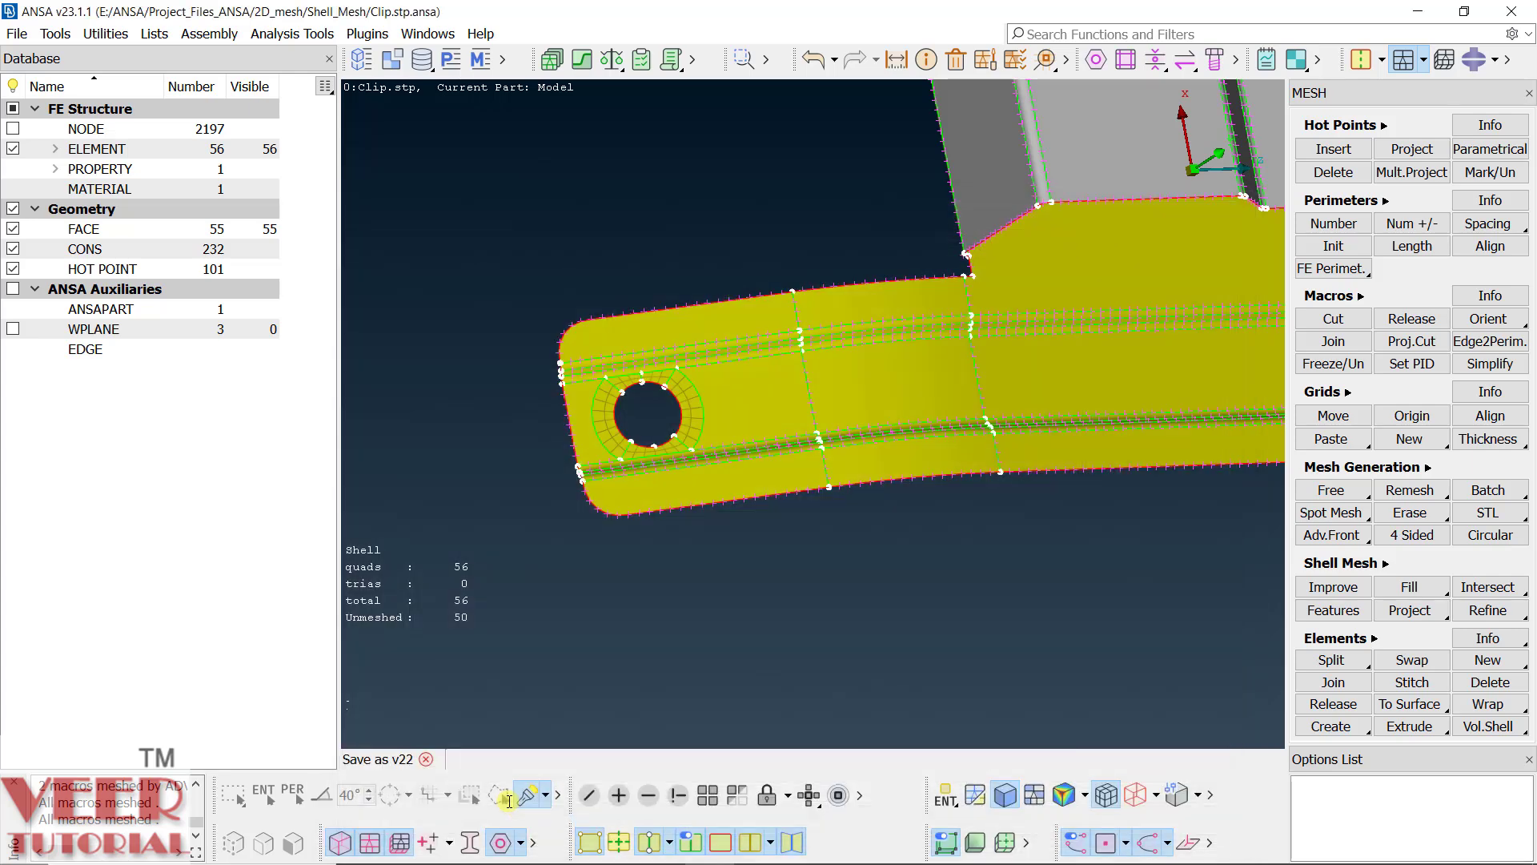